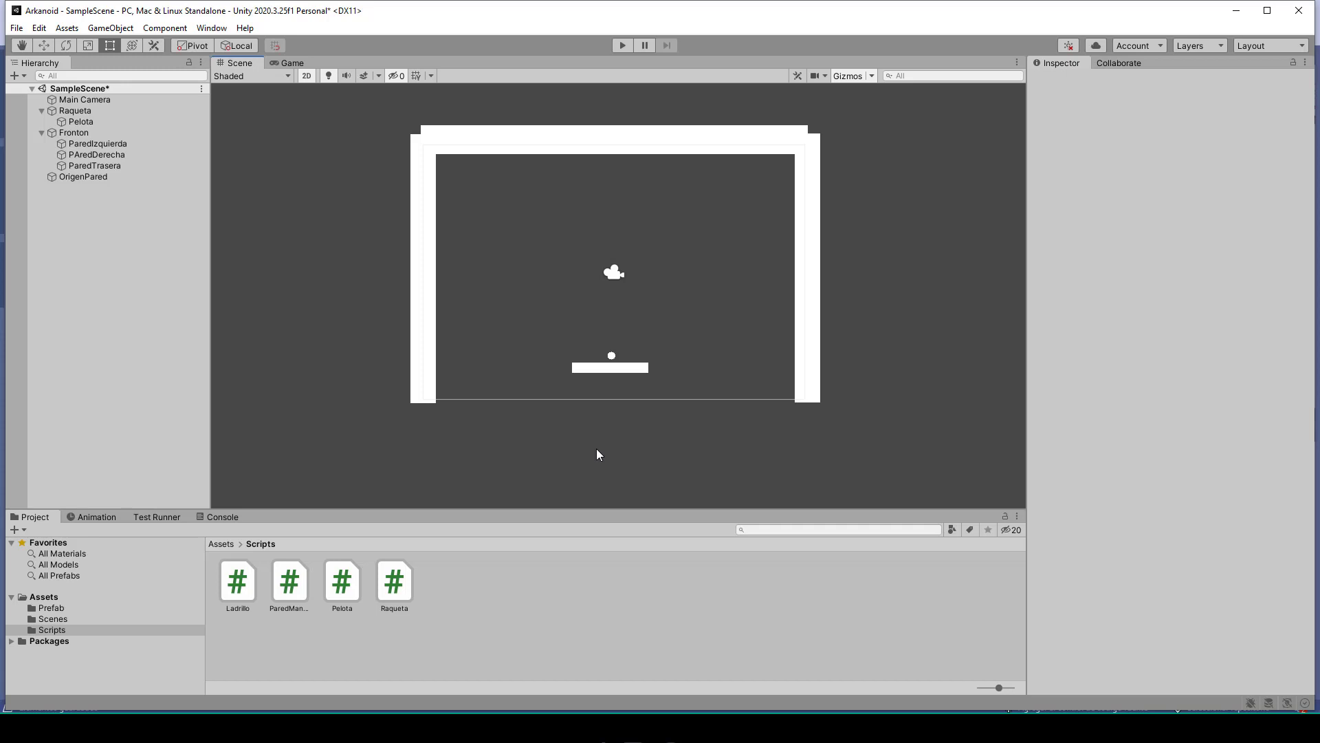
- Play the Arkanoid game, launching the ball with space and steering the paddle with the arrow keys
{"action": "left_click", "coordinate": [621, 45]}
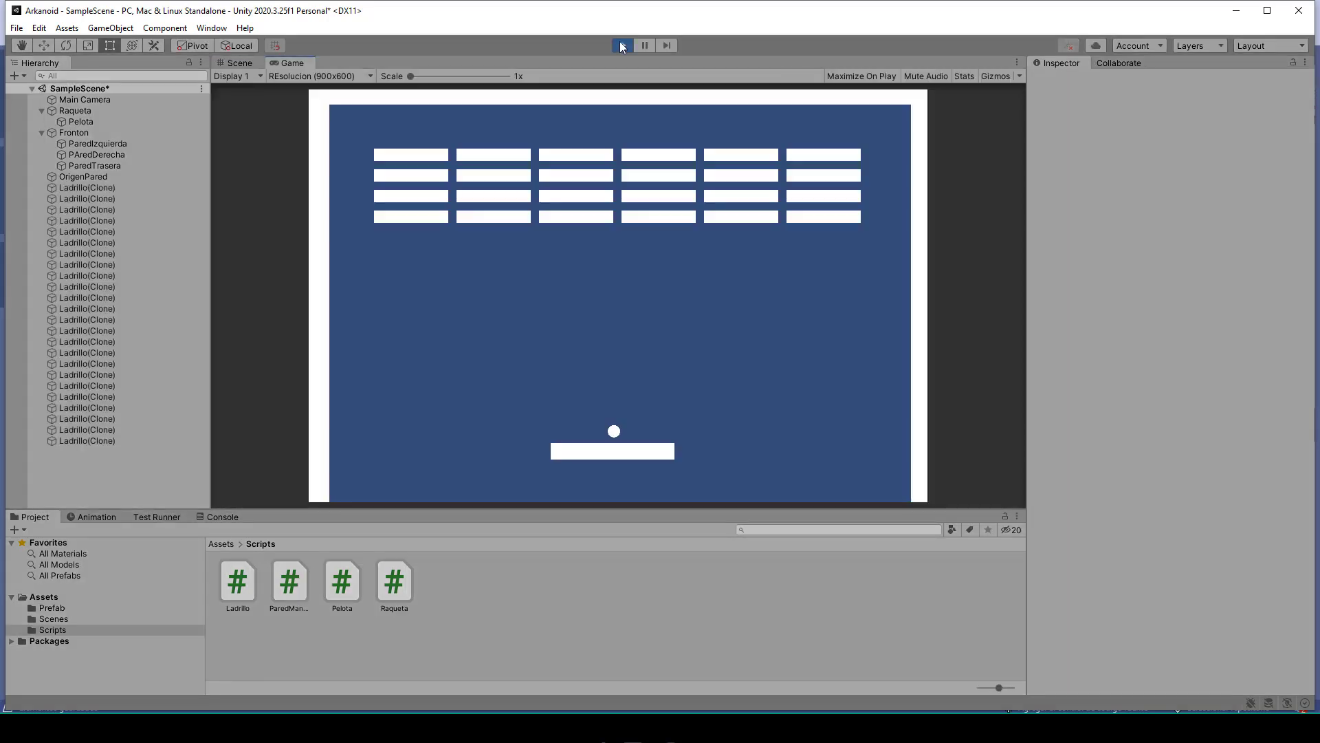
{"action": "key", "text": "Right"}
{"action": "key", "text": "Left"}
{"action": "key", "text": "Left"}
{"action": "key", "text": "space"}
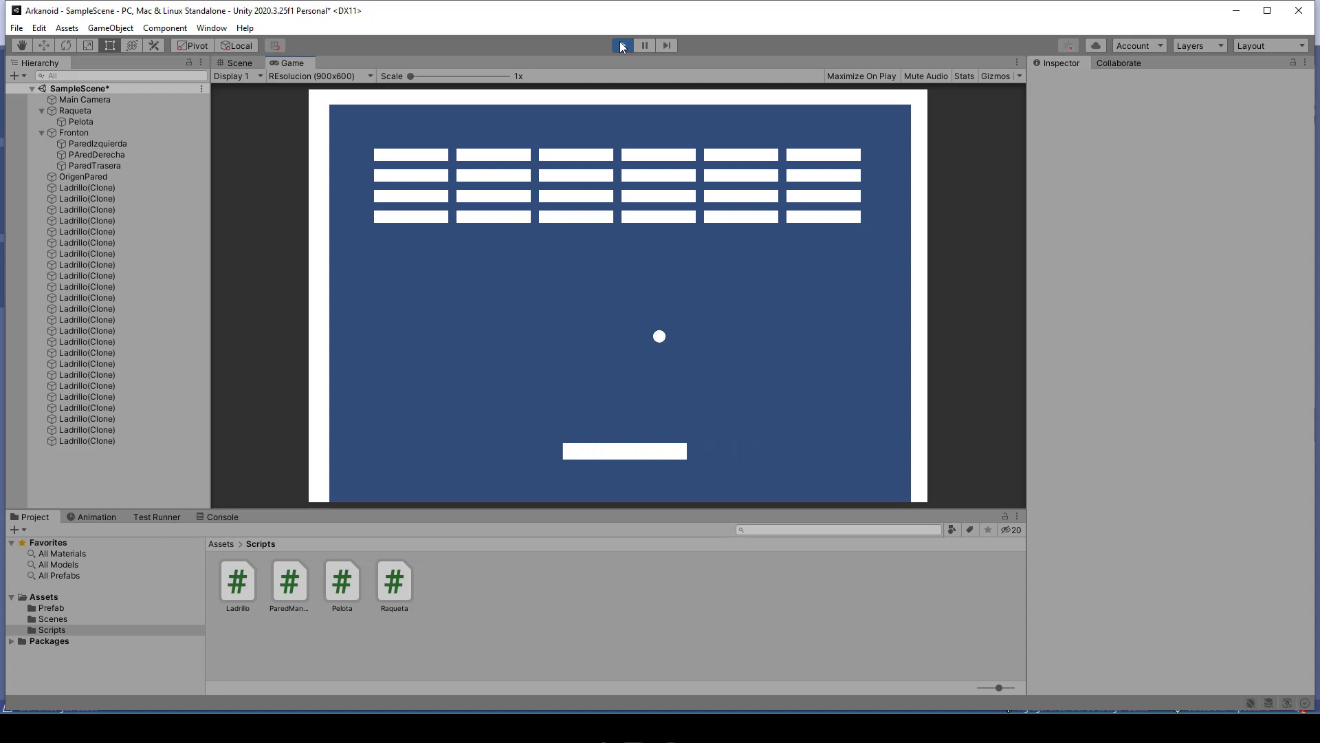
{"action": "key", "text": "Right"}
{"action": "key", "text": "Left"}
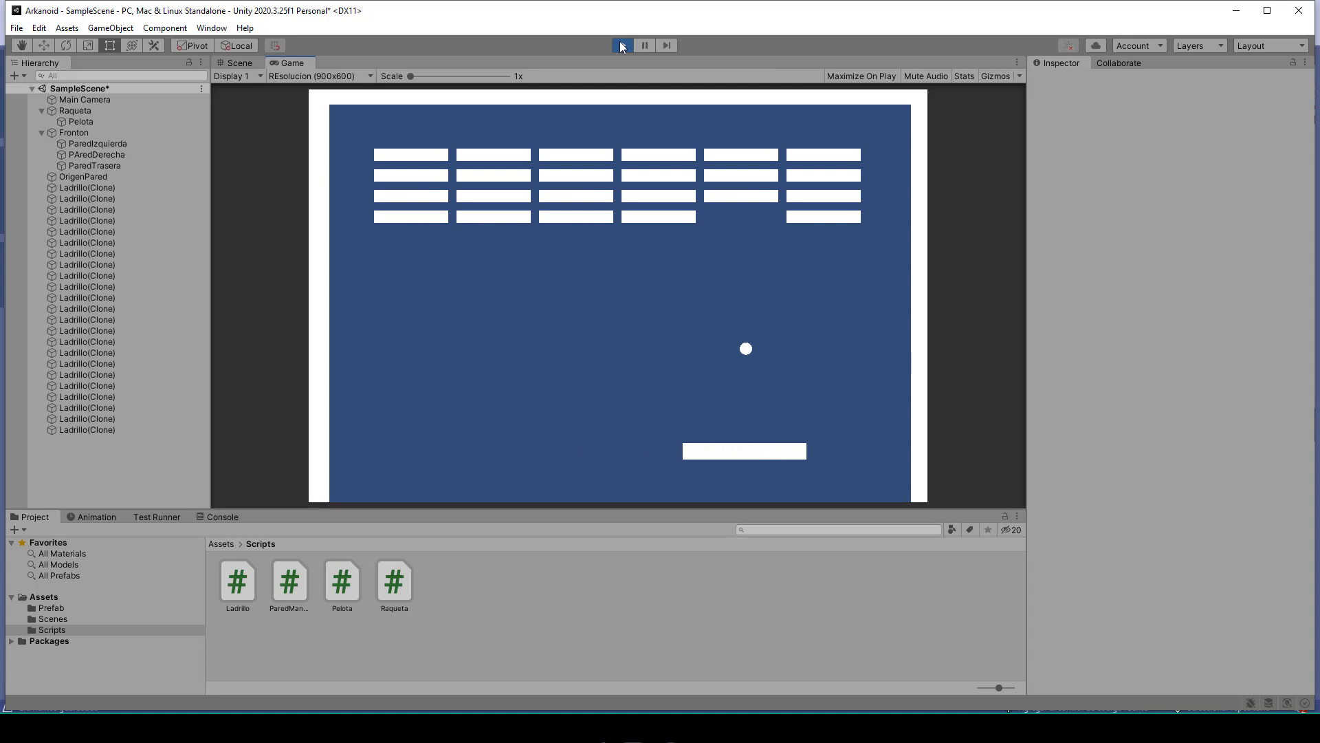
{"action": "key", "text": "Left"}
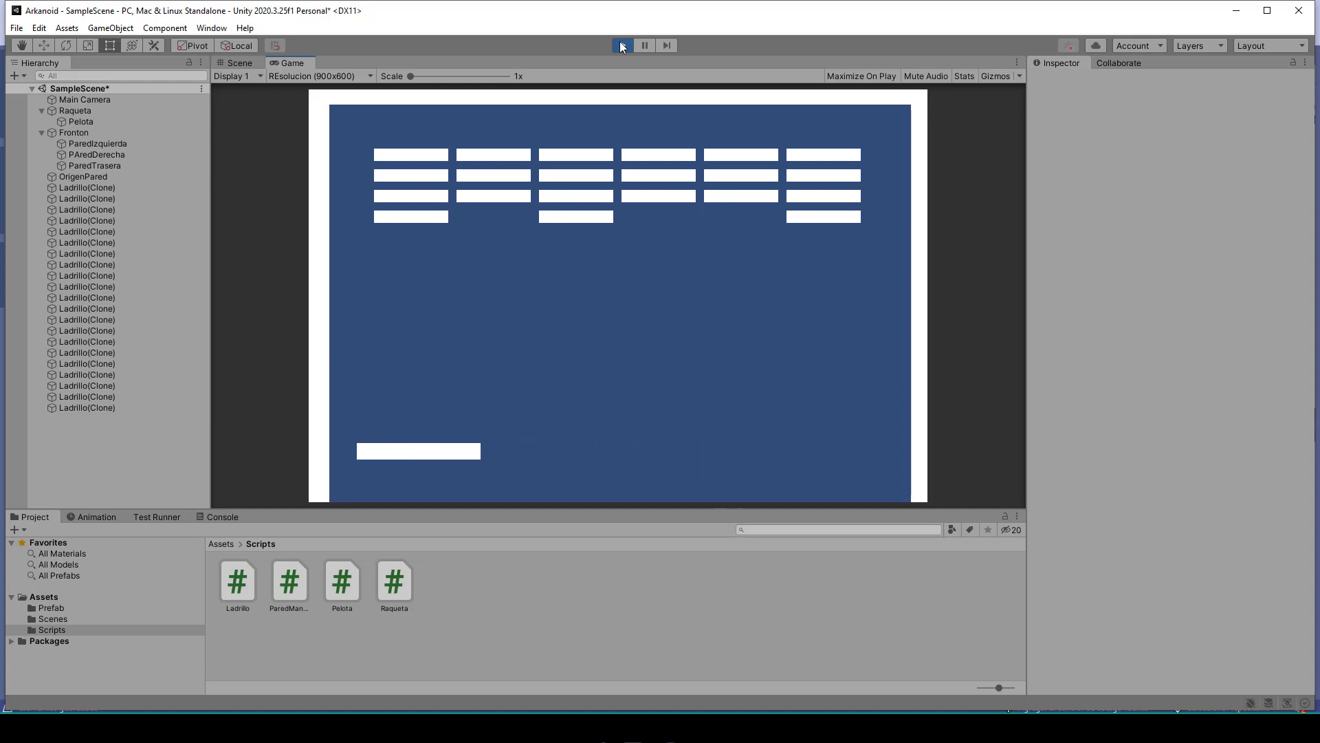
{"action": "key", "text": "Right"}
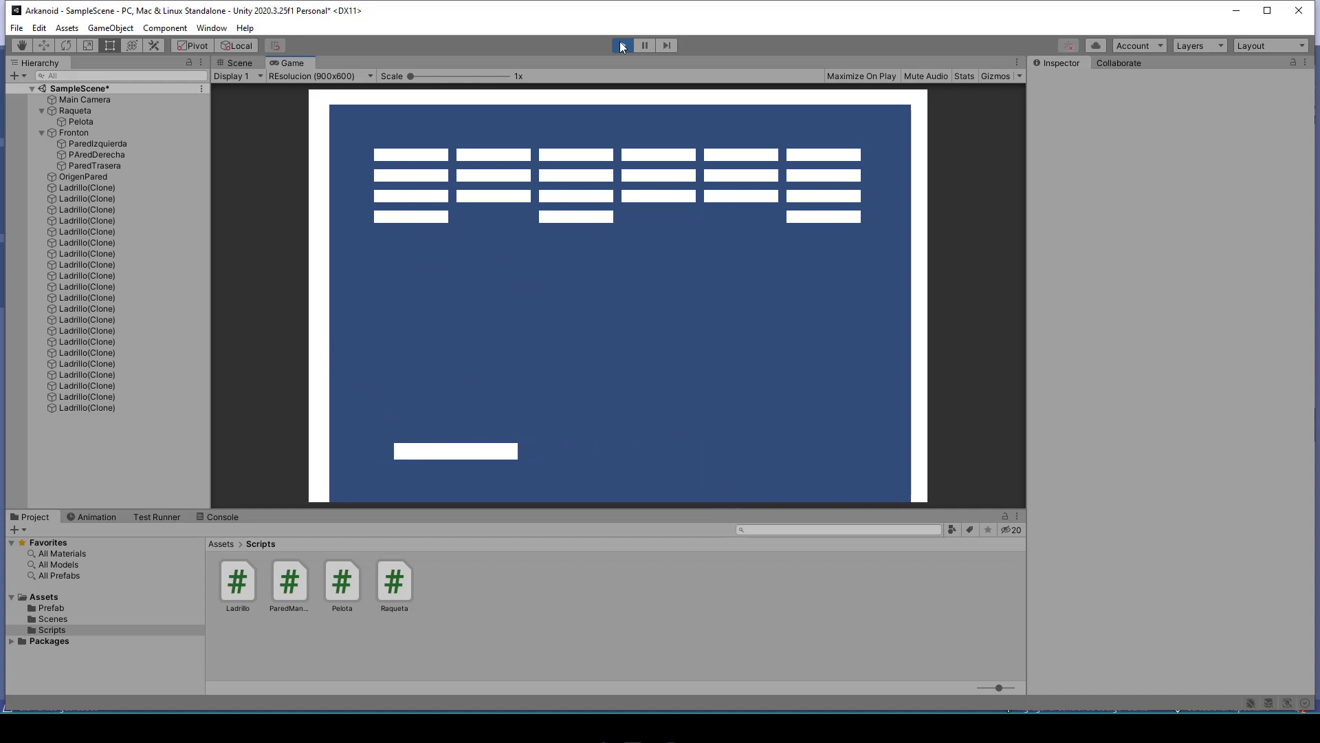
{"action": "key", "text": "Left"}
{"action": "key", "text": "Right"}
{"action": "key", "text": "Right"}
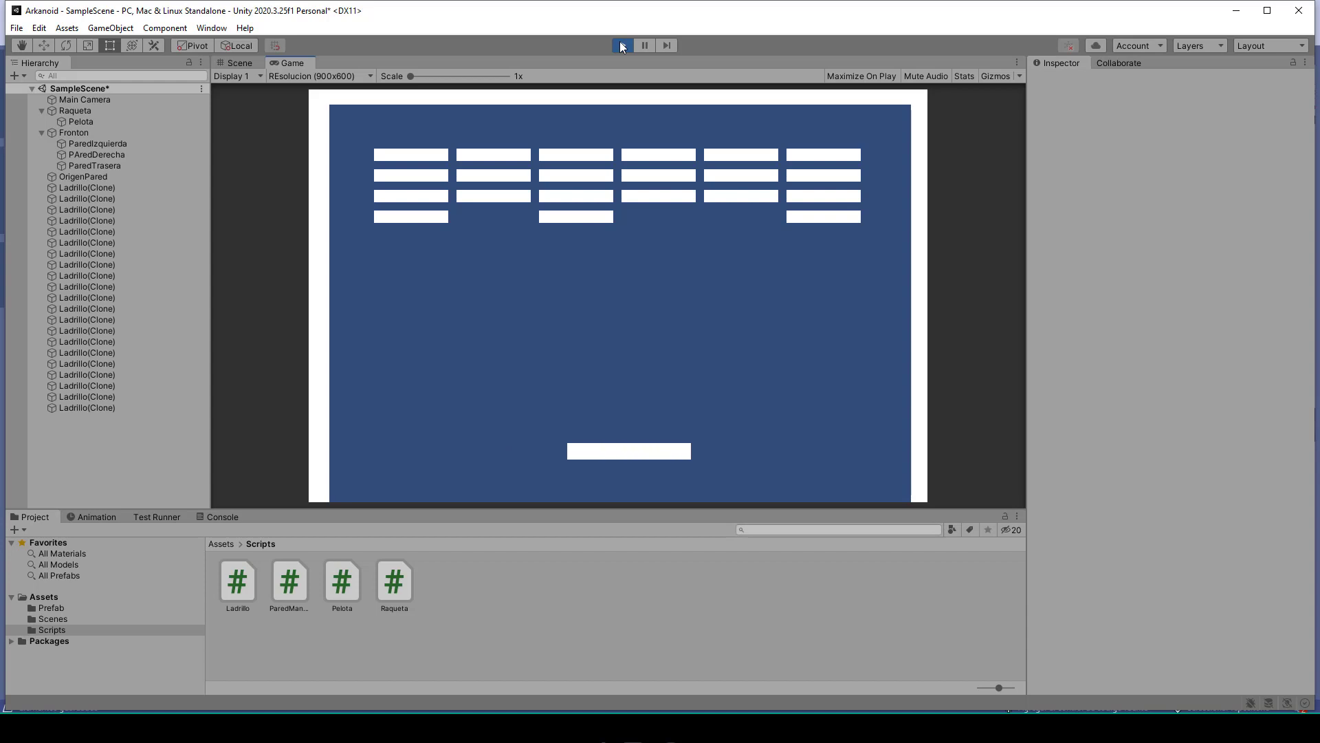
- Stop play and open the Pelota script from Assets/Scripts in Visual Studio
{"action": "left_click", "coordinate": [622, 46]}
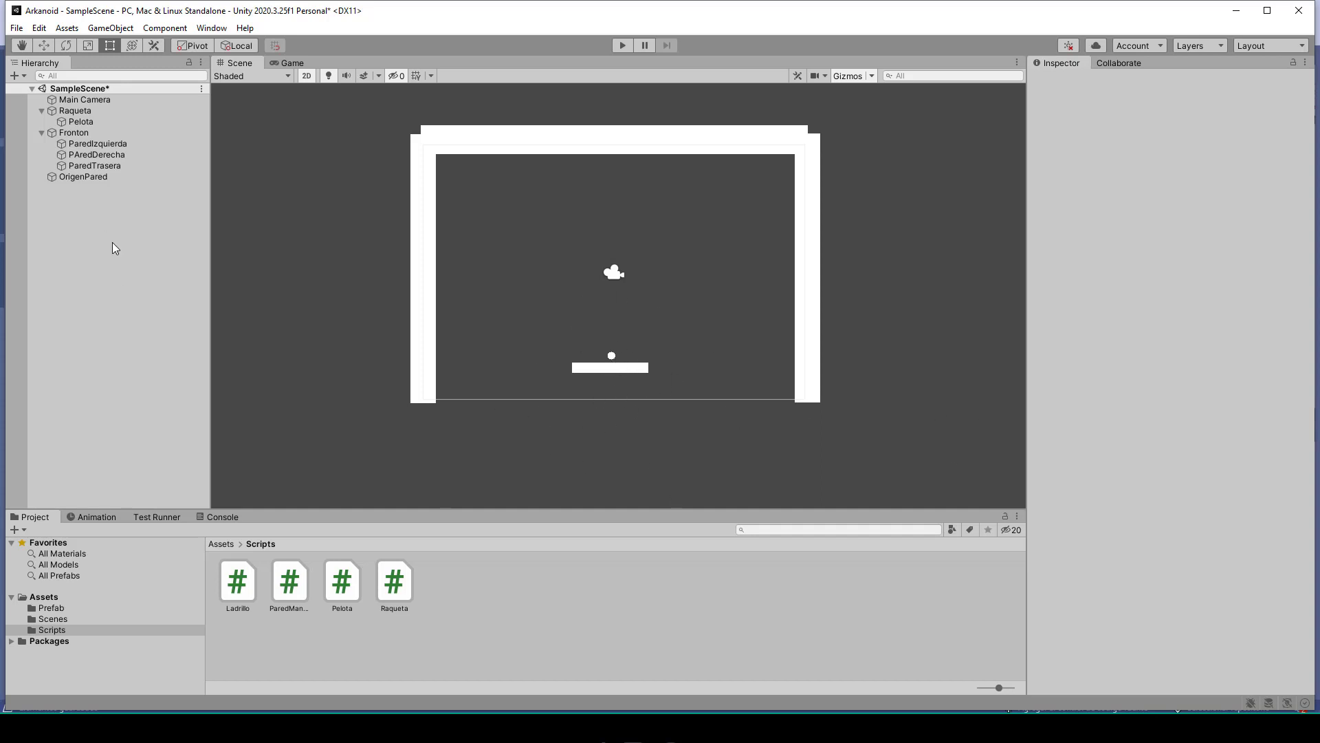
{"action": "left_click", "coordinate": [345, 595]}
{"action": "double_click", "coordinate": [345, 595]}
- Insert an OnTriggerEnter2D method stub below LanzarPelota via IntelliSense
{"action": "scroll", "coordinate": [229, 452], "scroll_direction": "down", "scroll_amount": 5}
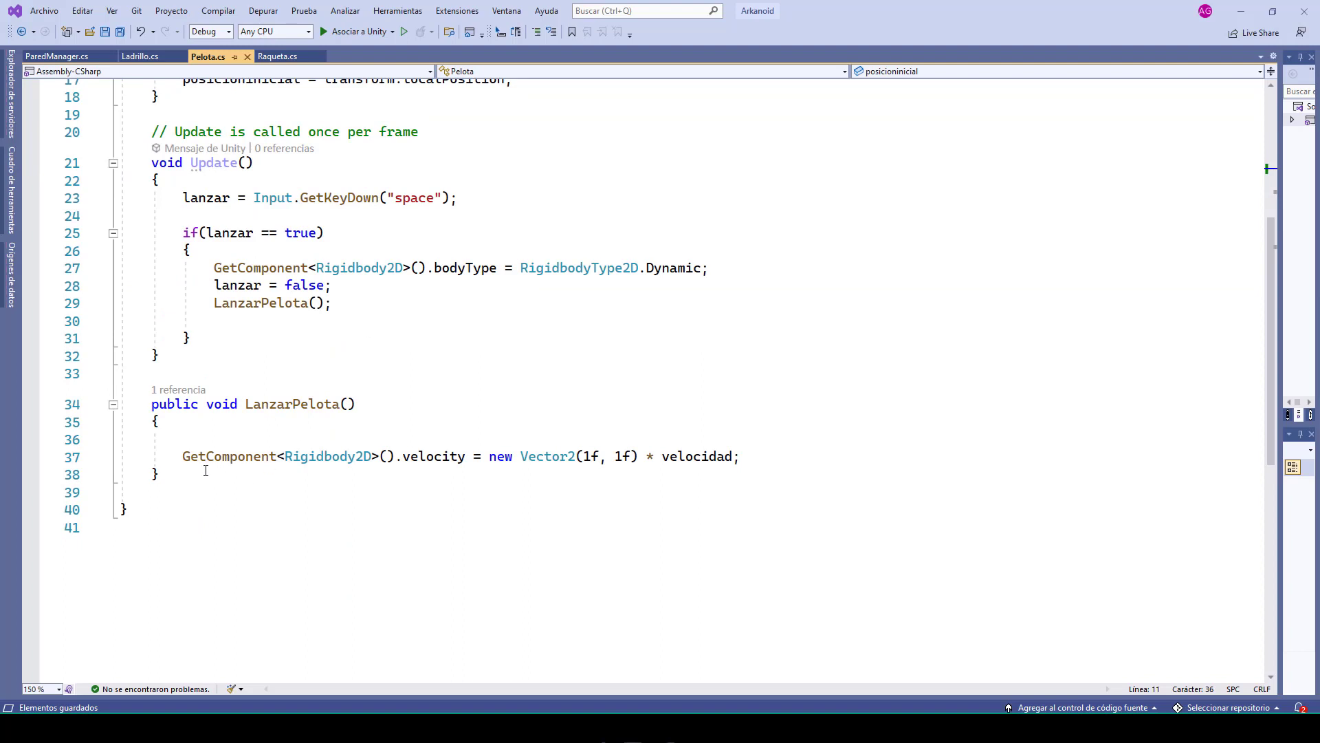
{"action": "left_click", "coordinate": [205, 470]}
{"action": "key", "text": "Return"}
{"action": "key", "text": "Return"}
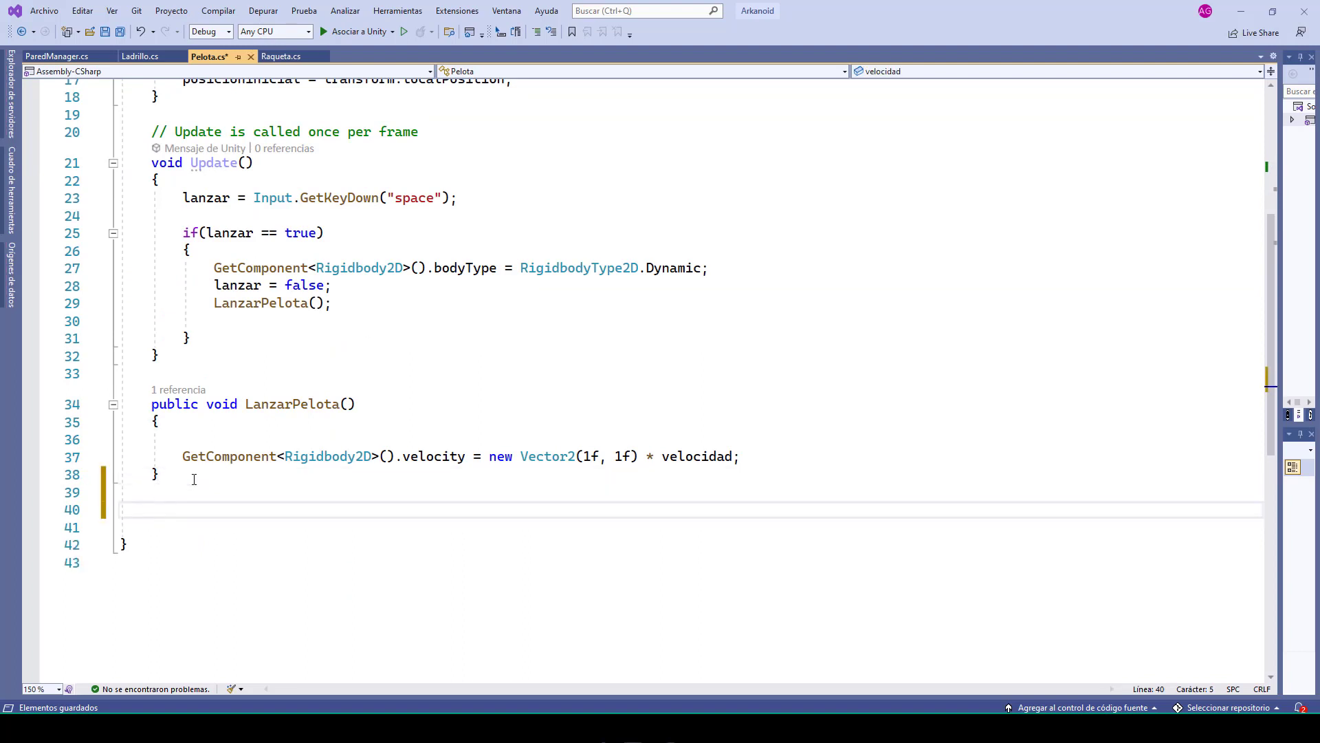
{"action": "type", "text": "public void "}
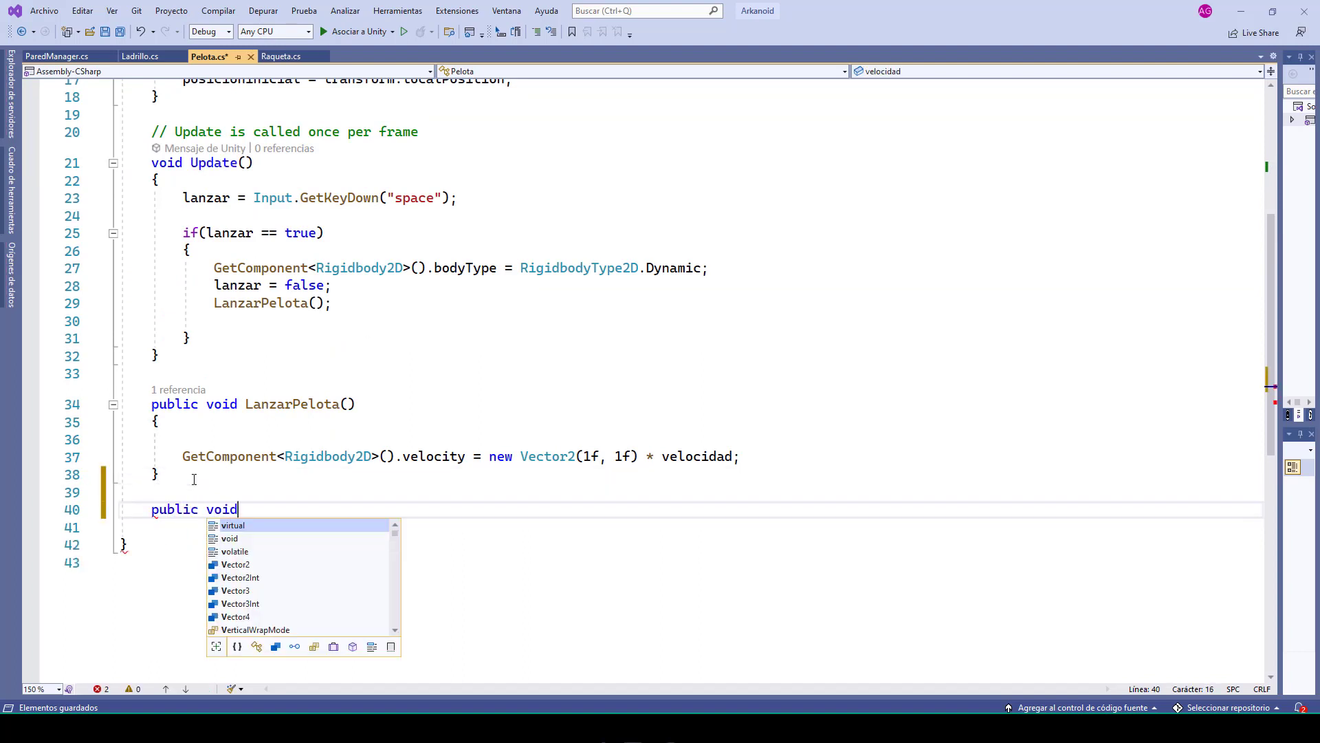
{"action": "type", "text": "O"}
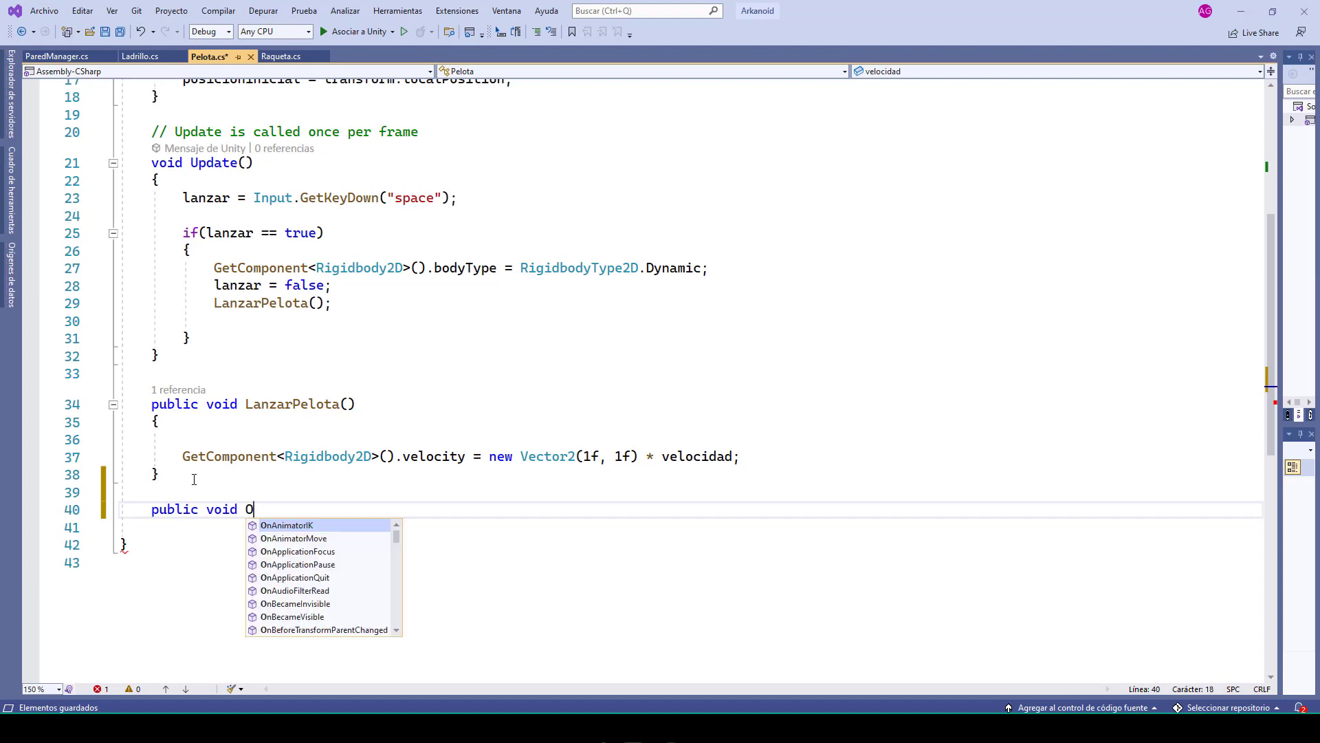
{"action": "type", "text": "nTrig"}
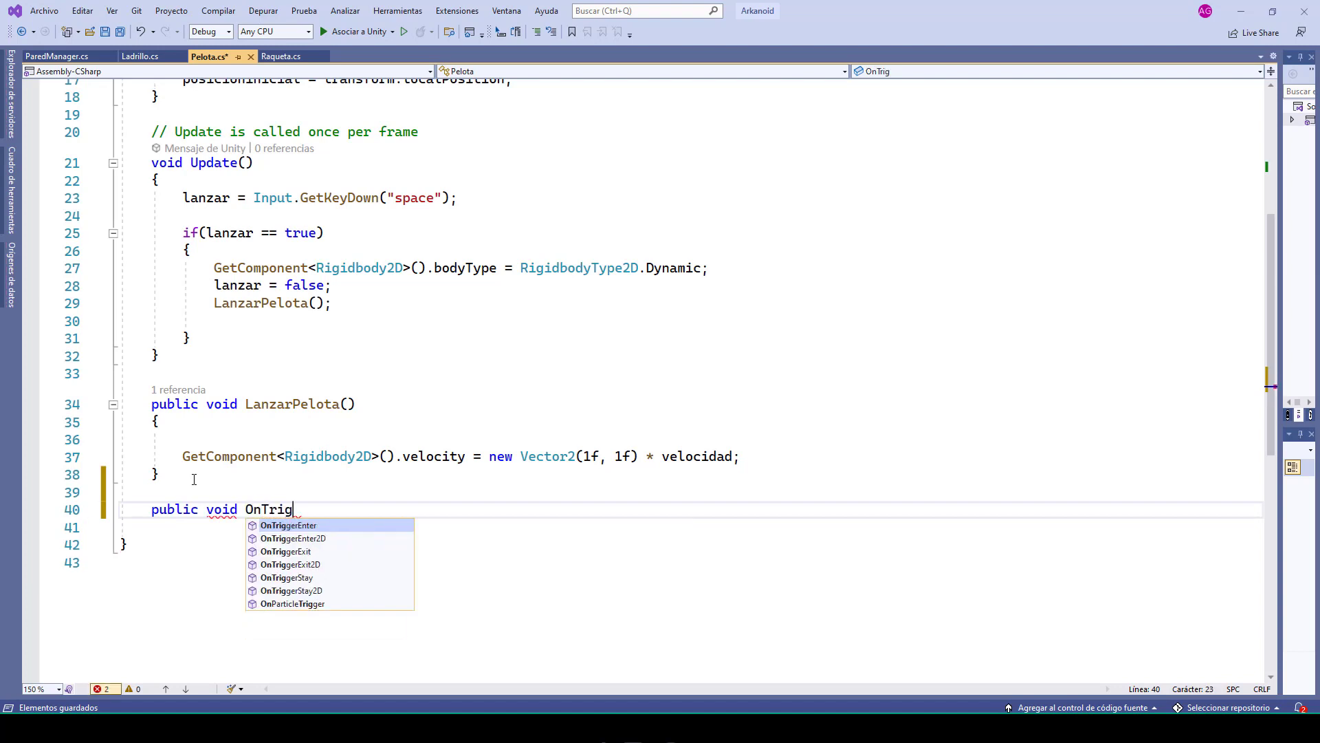
{"action": "left_click", "coordinate": [320, 538]}
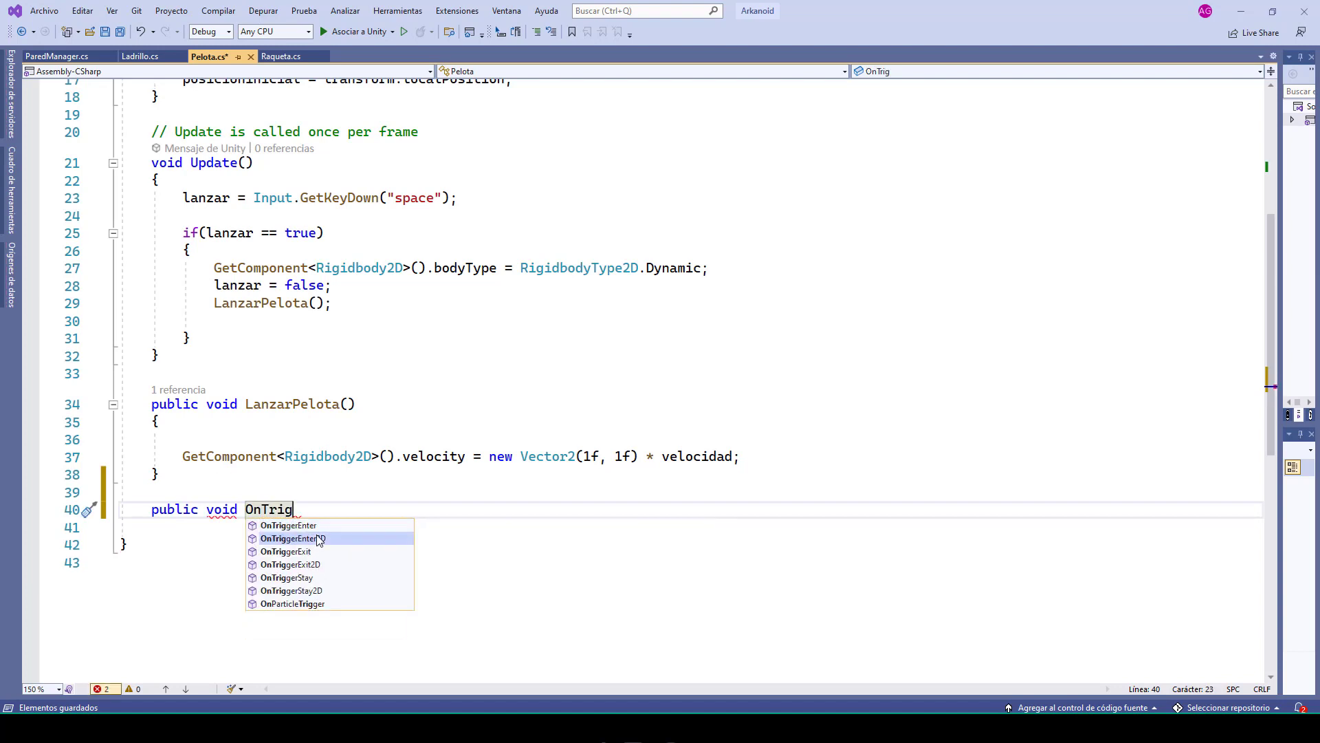
{"action": "double_click", "coordinate": [320, 538]}
- Shorten the OnTriggerEnter2D parameter name from collision to col
{"action": "scroll", "coordinate": [429, 522], "scroll_direction": "down", "scroll_amount": 3}
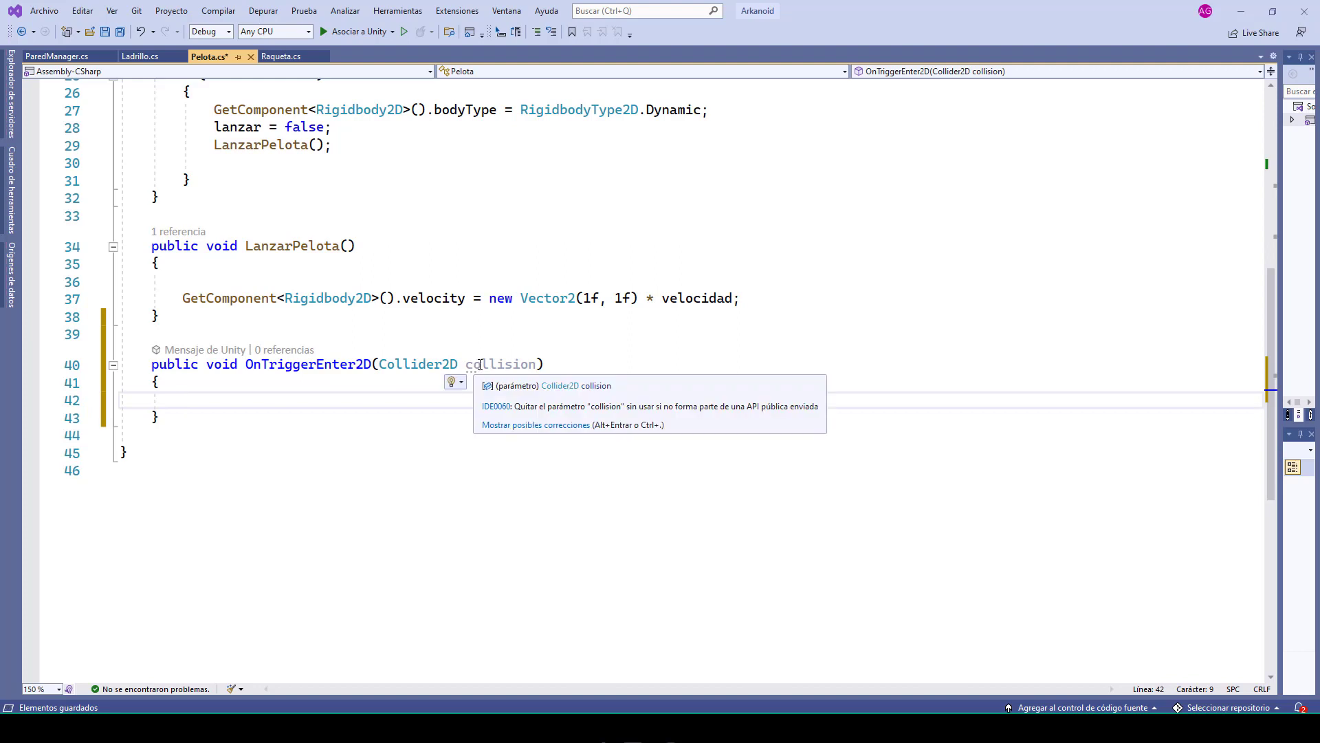
{"action": "left_click_drag", "start_coordinate": [490, 364], "coordinate": [537, 365]}
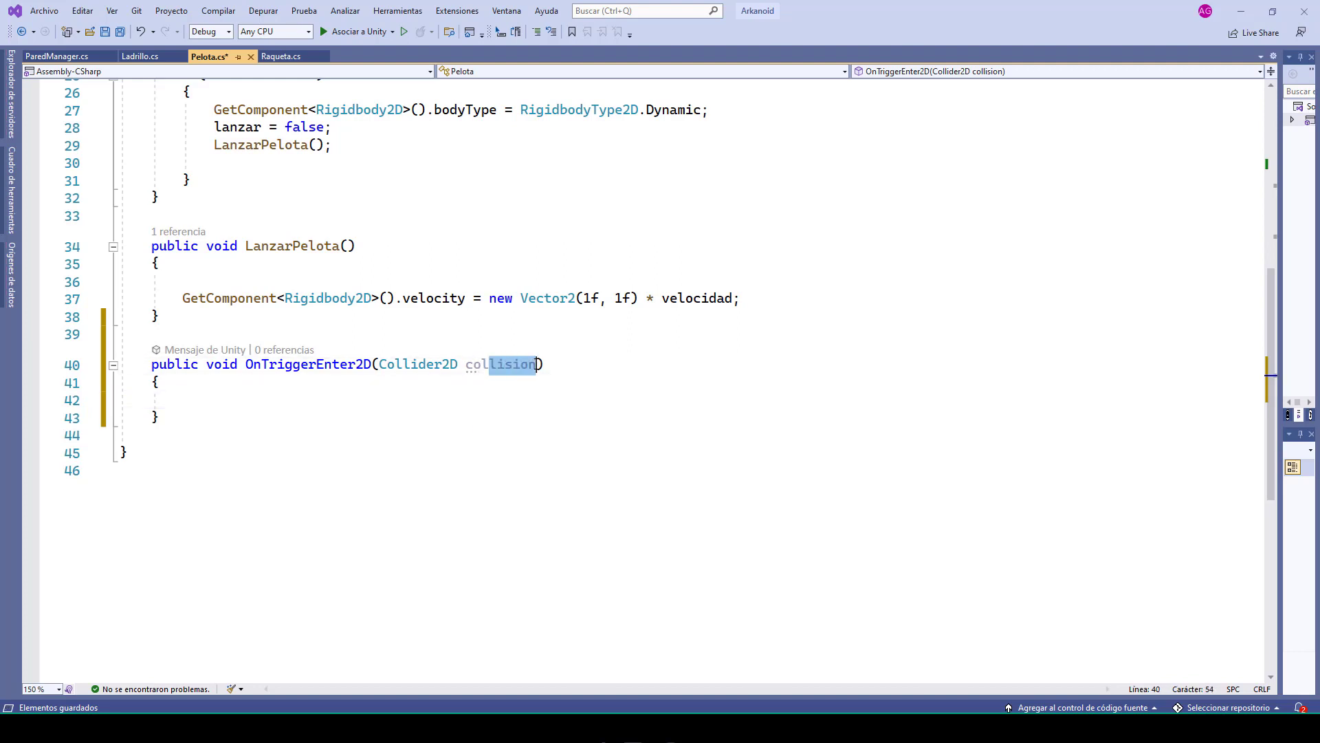
{"action": "key", "text": "BackSpace"}
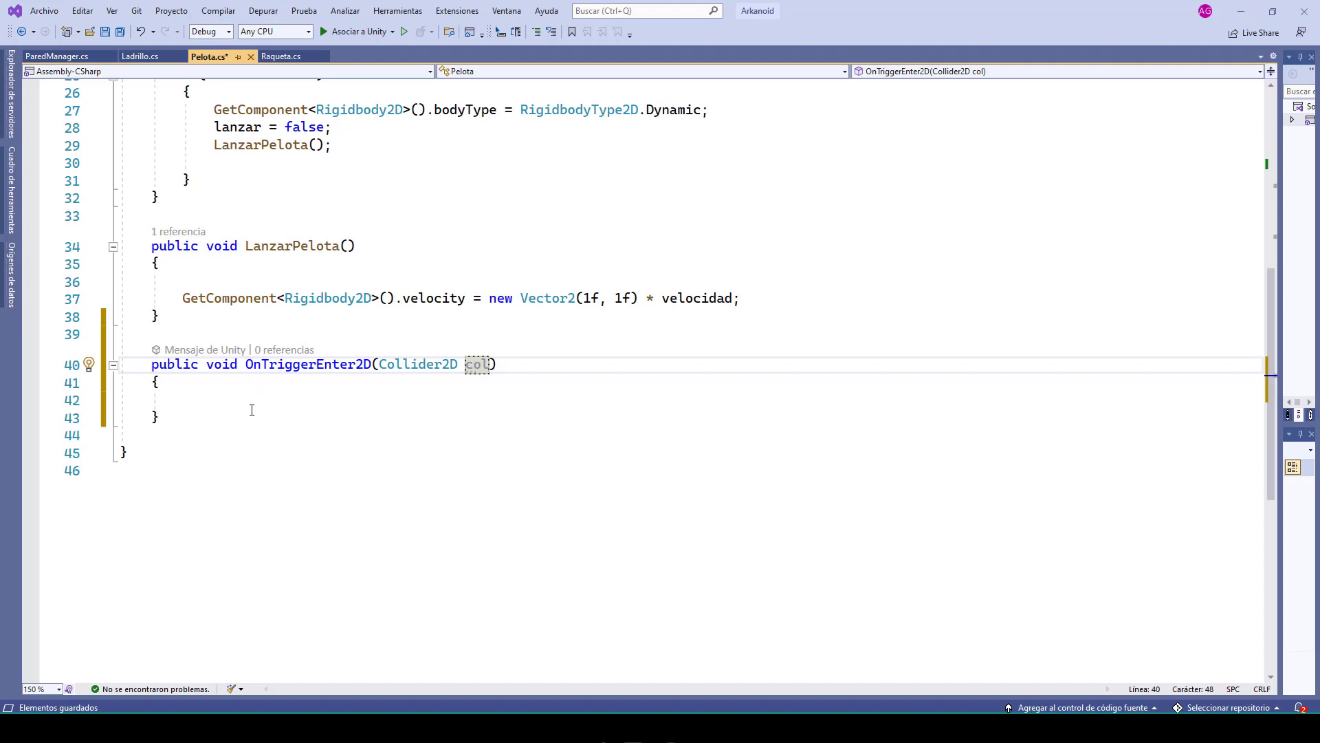
{"action": "key", "text": "alt+Tab"}
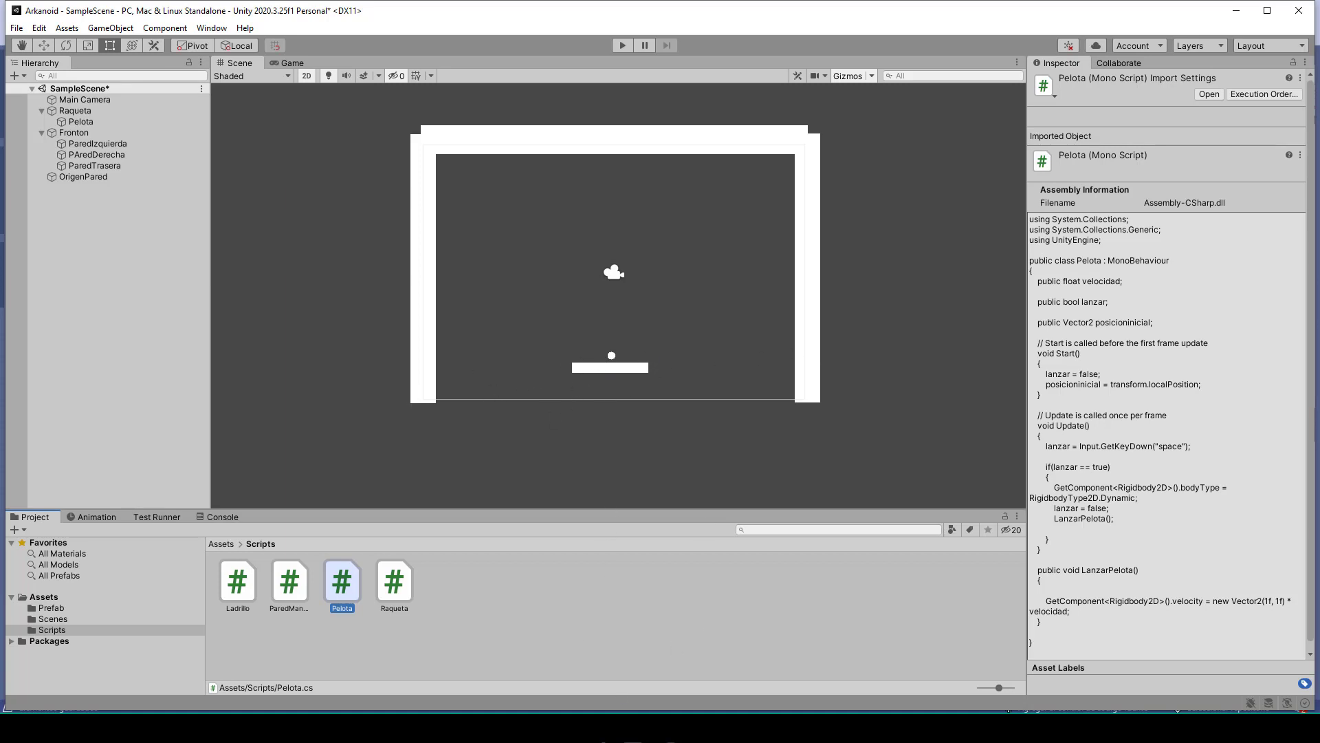
{"action": "key", "text": "alt+Tab"}
{"action": "scroll", "coordinate": [489, 541], "scroll_direction": "up", "scroll_amount": 4}
{"action": "scroll", "coordinate": [489, 541], "scroll_direction": "up", "scroll_amount": 4}
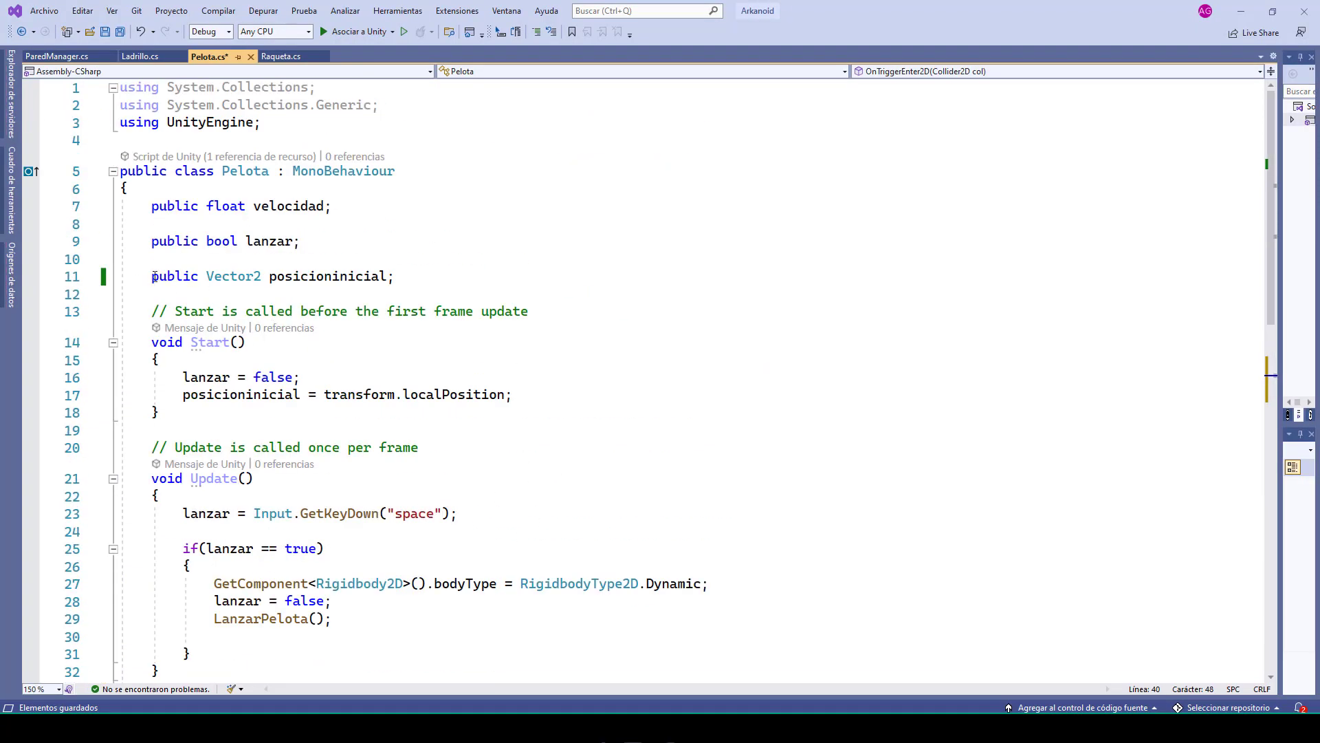
- Review the public Vector2 posicioninicial declaration on line 11
{"action": "left_click_drag", "start_coordinate": [152, 277], "coordinate": [260, 279]}
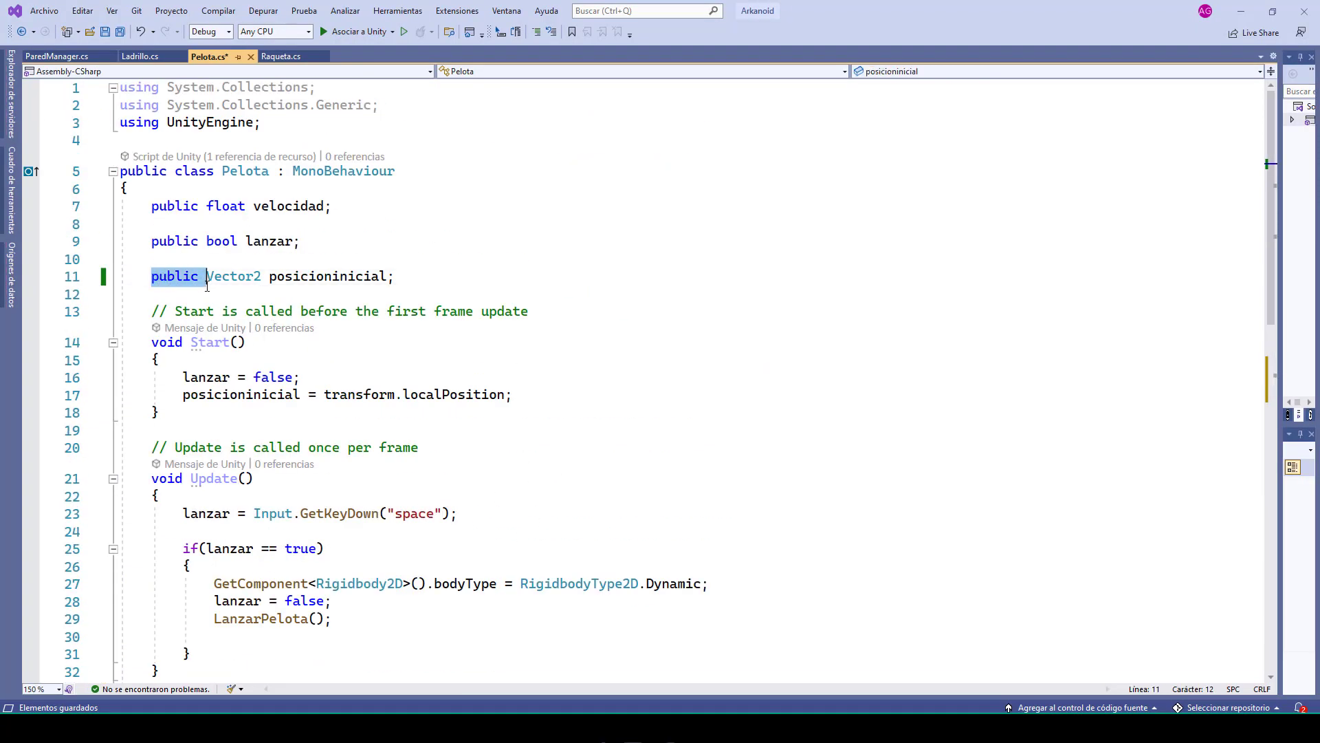
{"action": "left_click", "coordinate": [249, 282]}
{"action": "left_click", "coordinate": [315, 279]}
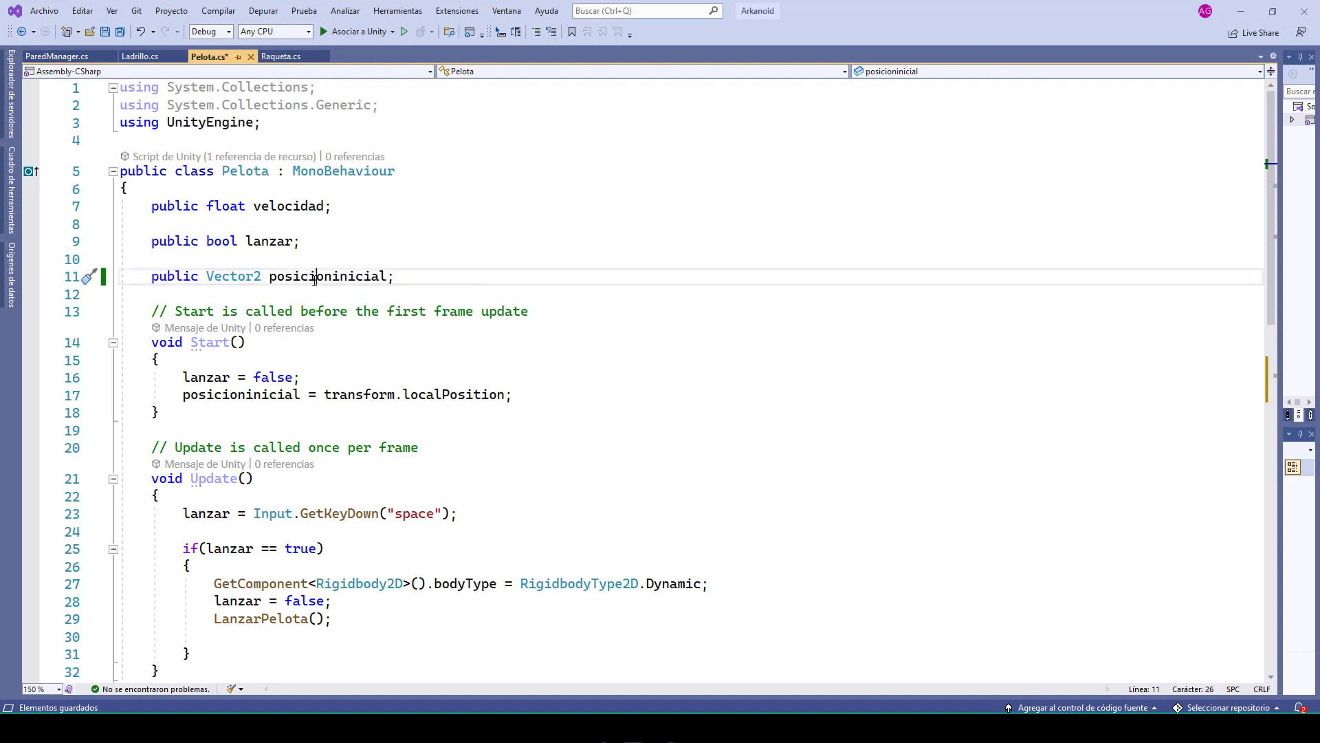
{"action": "double_click", "coordinate": [315, 279]}
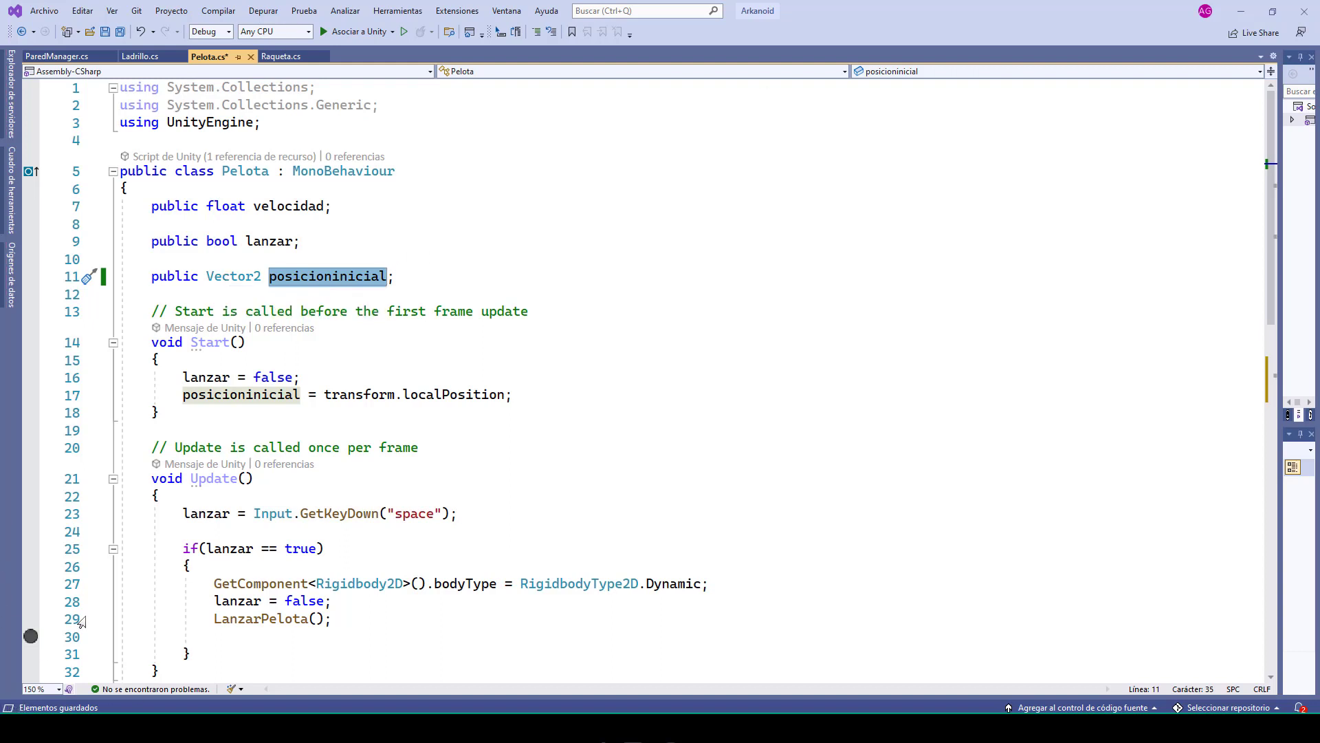
{"action": "double_click", "coordinate": [173, 275]}
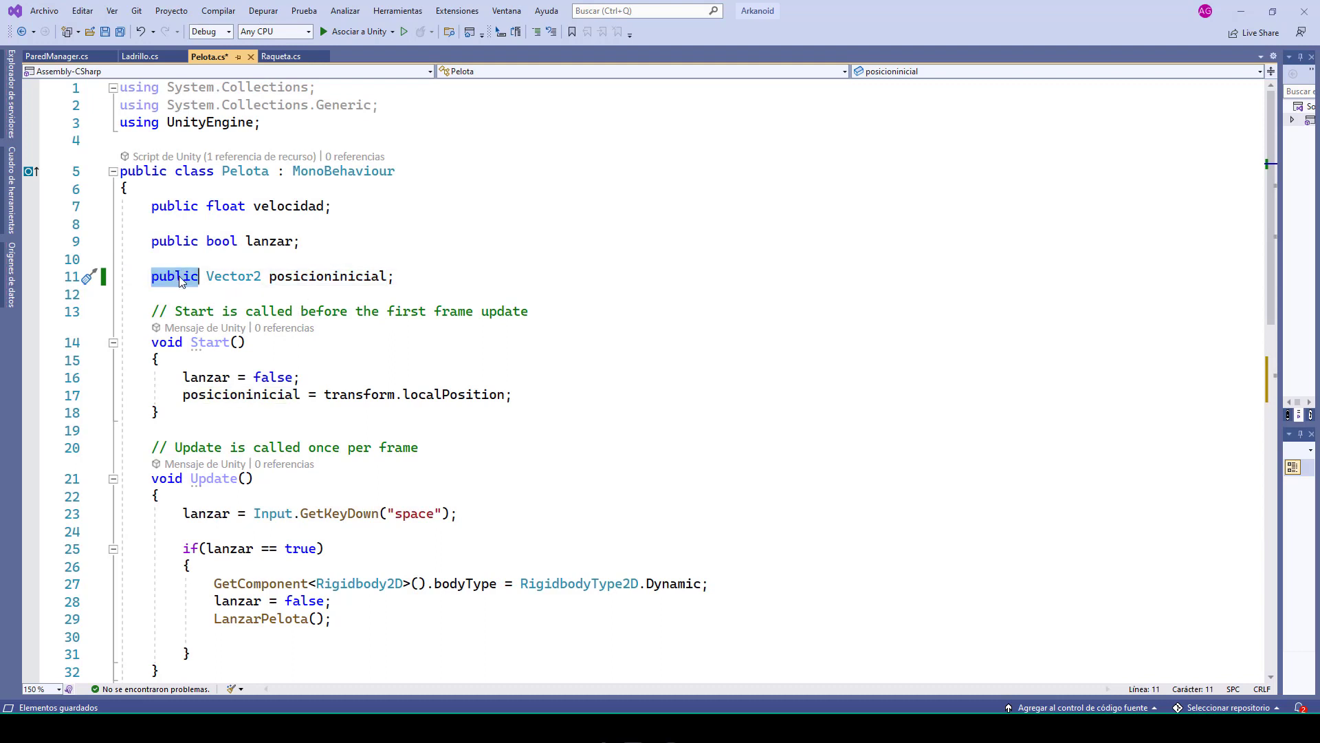
{"action": "double_click", "coordinate": [234, 275]}
{"action": "left_click", "coordinate": [356, 276]}
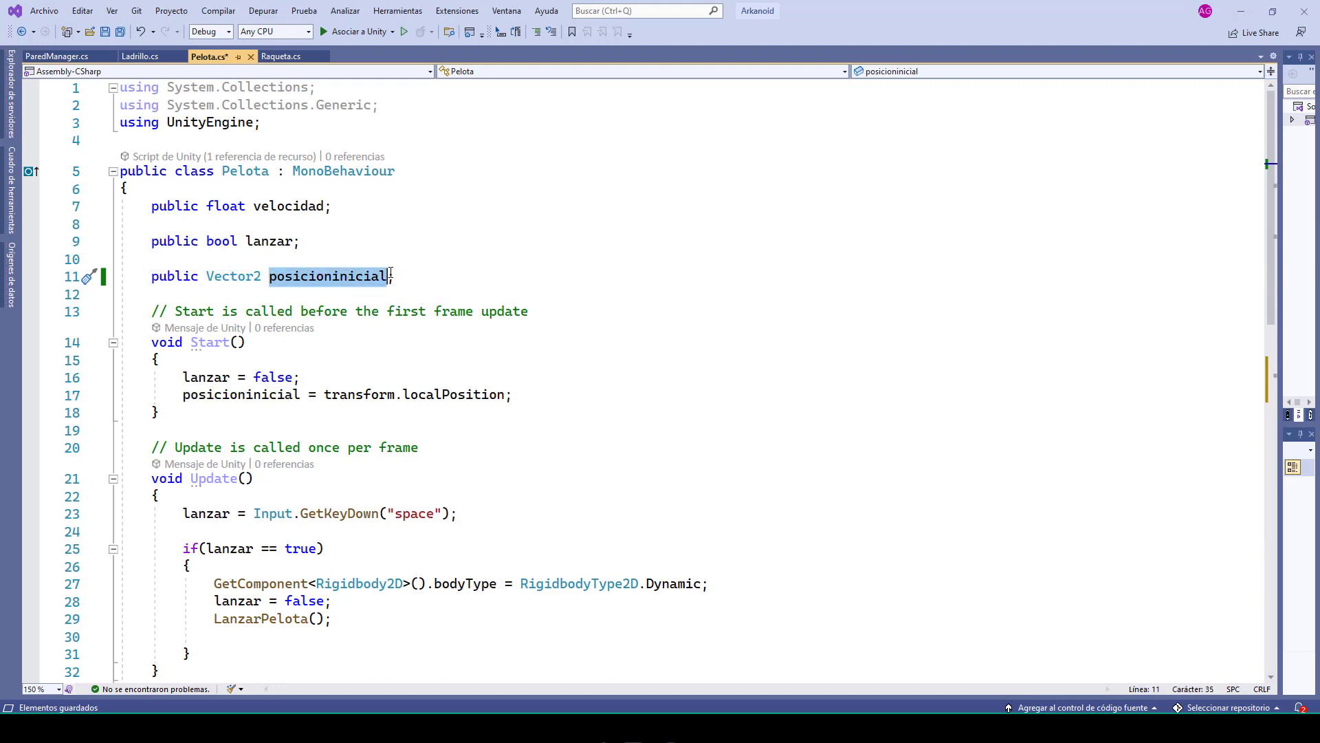
{"action": "double_click", "coordinate": [356, 276]}
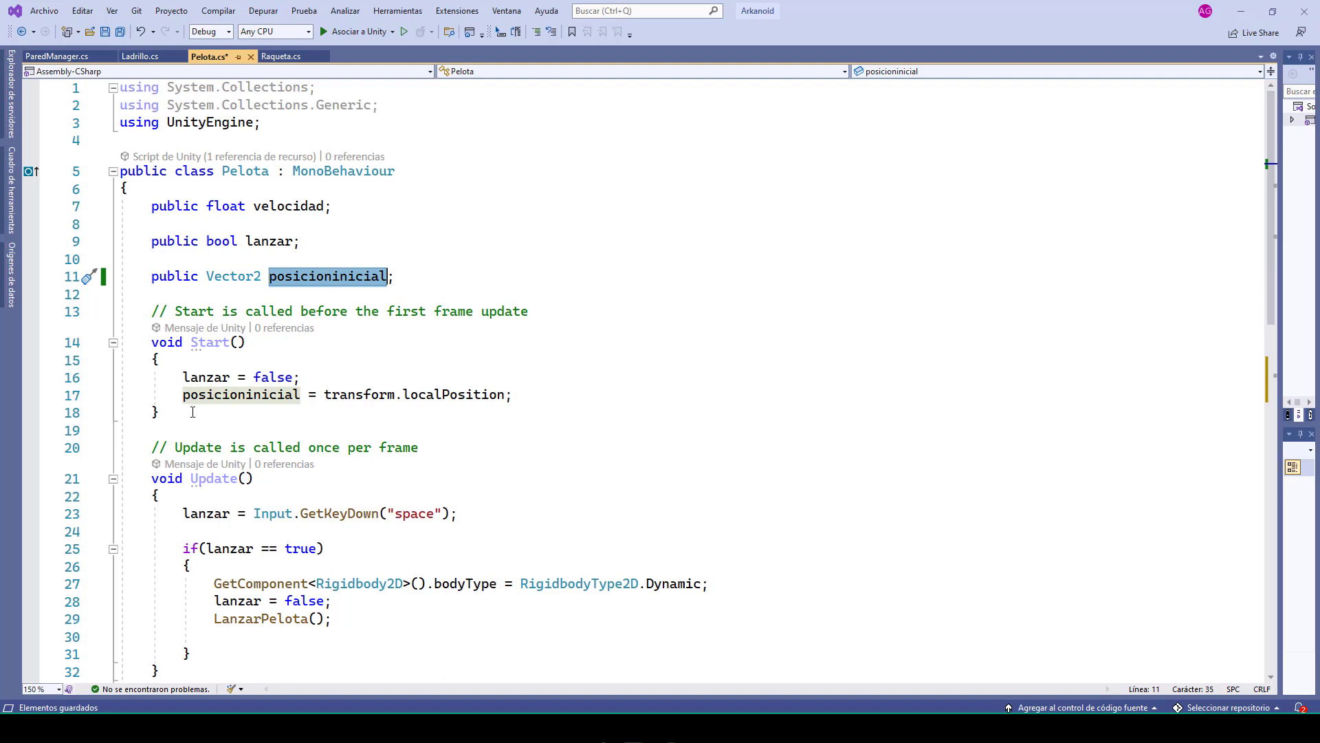
- Replace Start's line 17 assignment, retyping it as posicioninicial = transform
{"action": "left_click", "coordinate": [216, 396]}
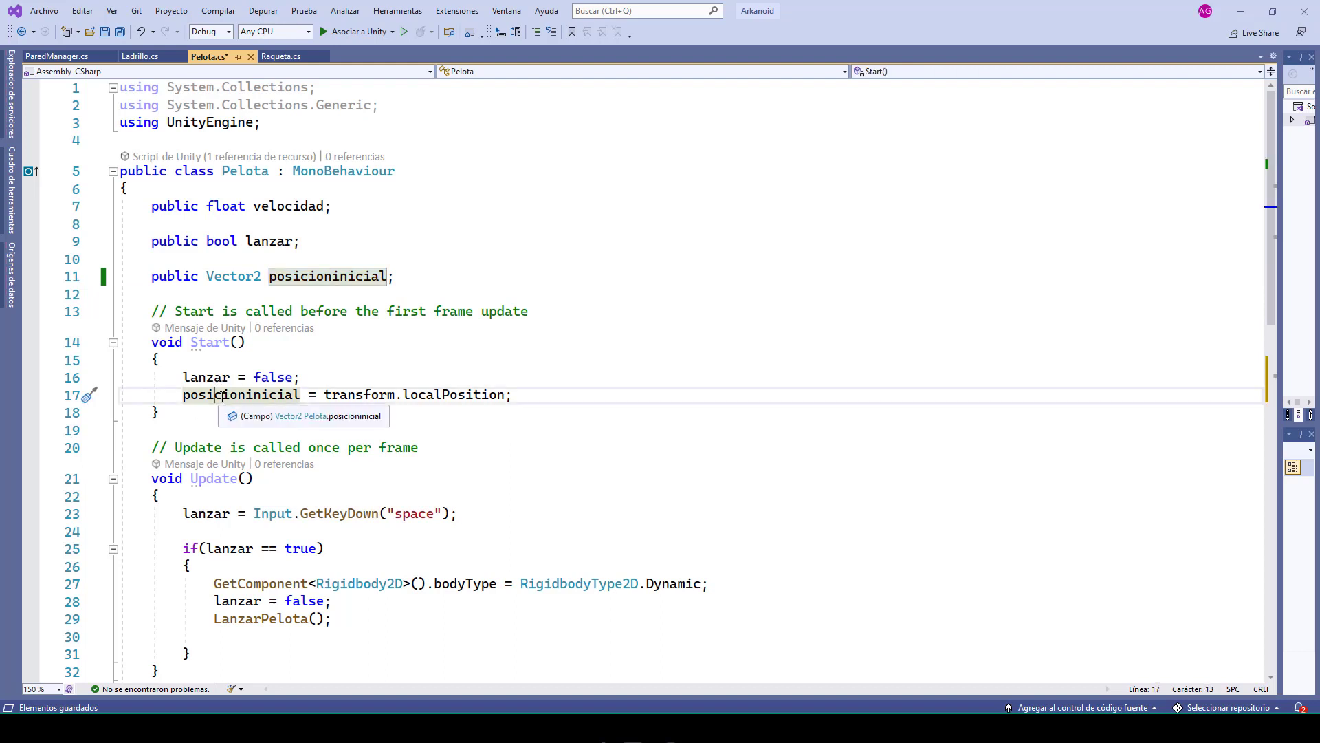
{"action": "key", "text": "Home"}
{"action": "key", "text": "shift+End"}
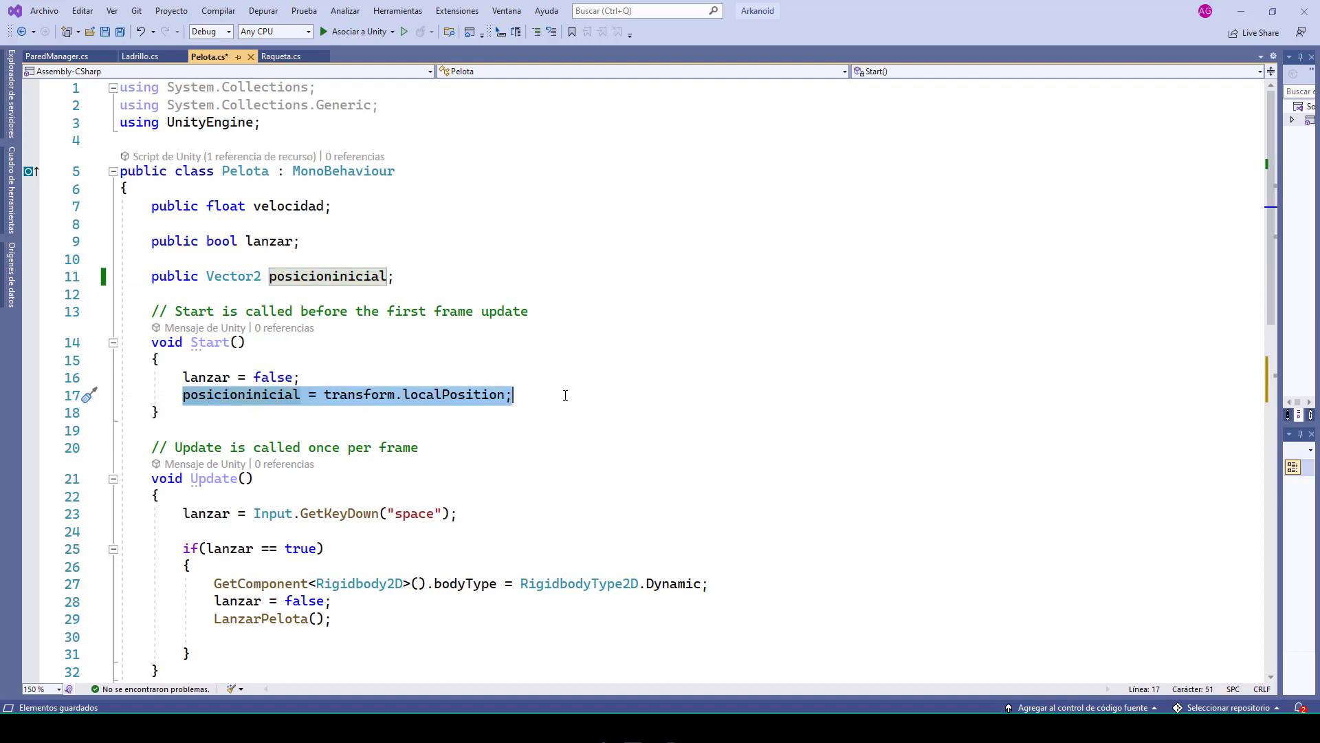
{"action": "key", "text": "ctrl+x"}
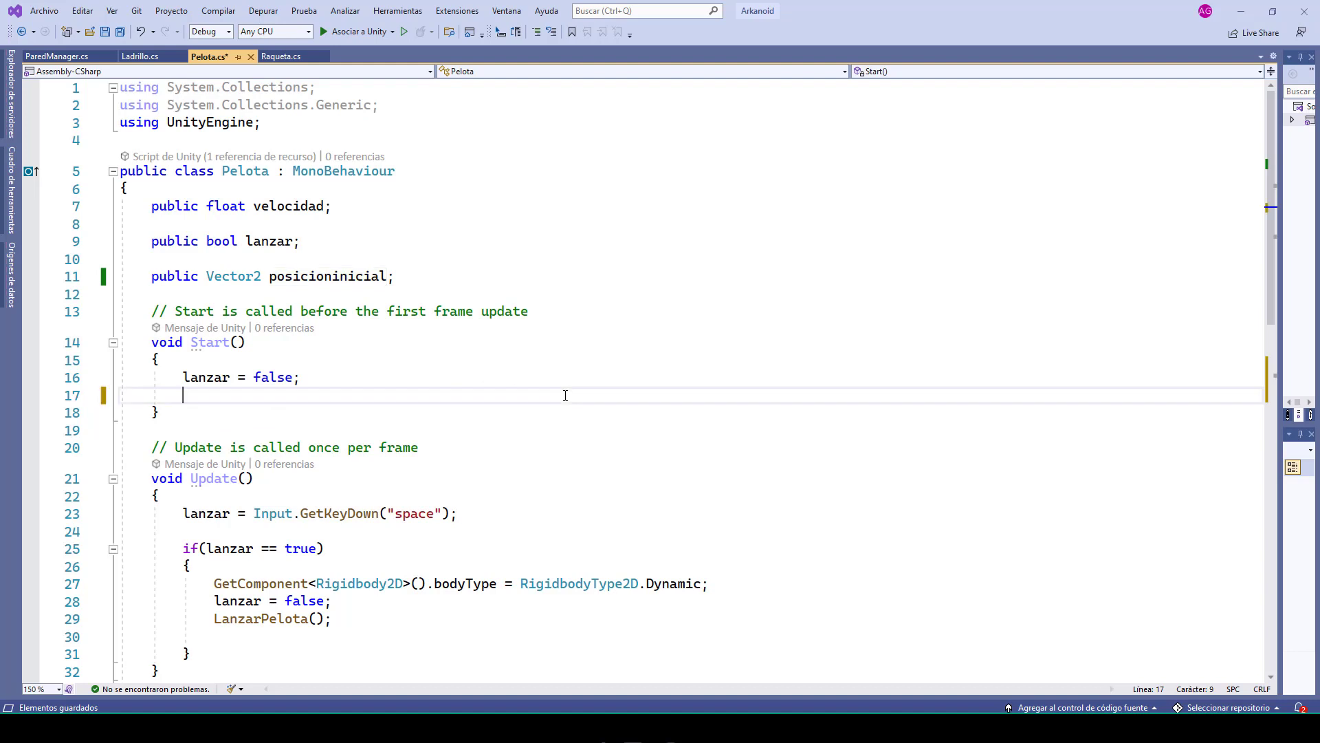
{"action": "type", "text": "po"}
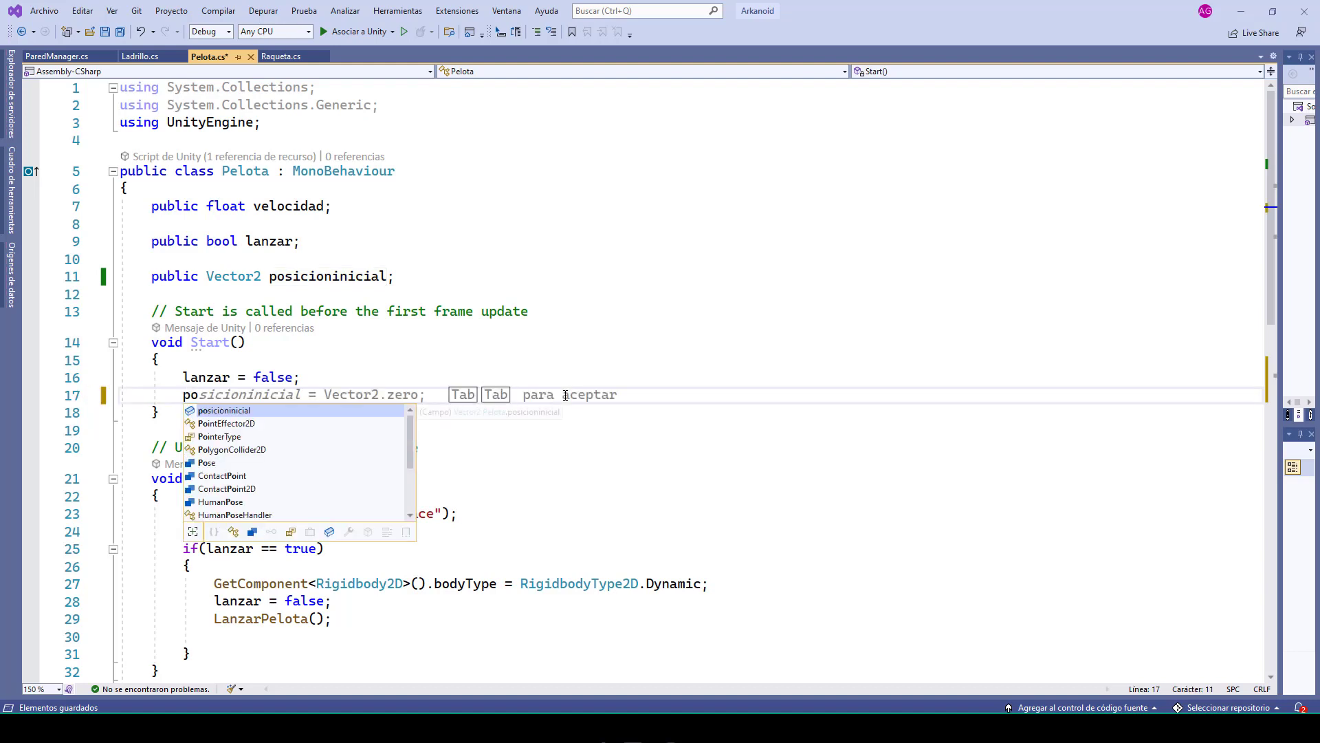
{"action": "type", "text": "sicioninicis"}
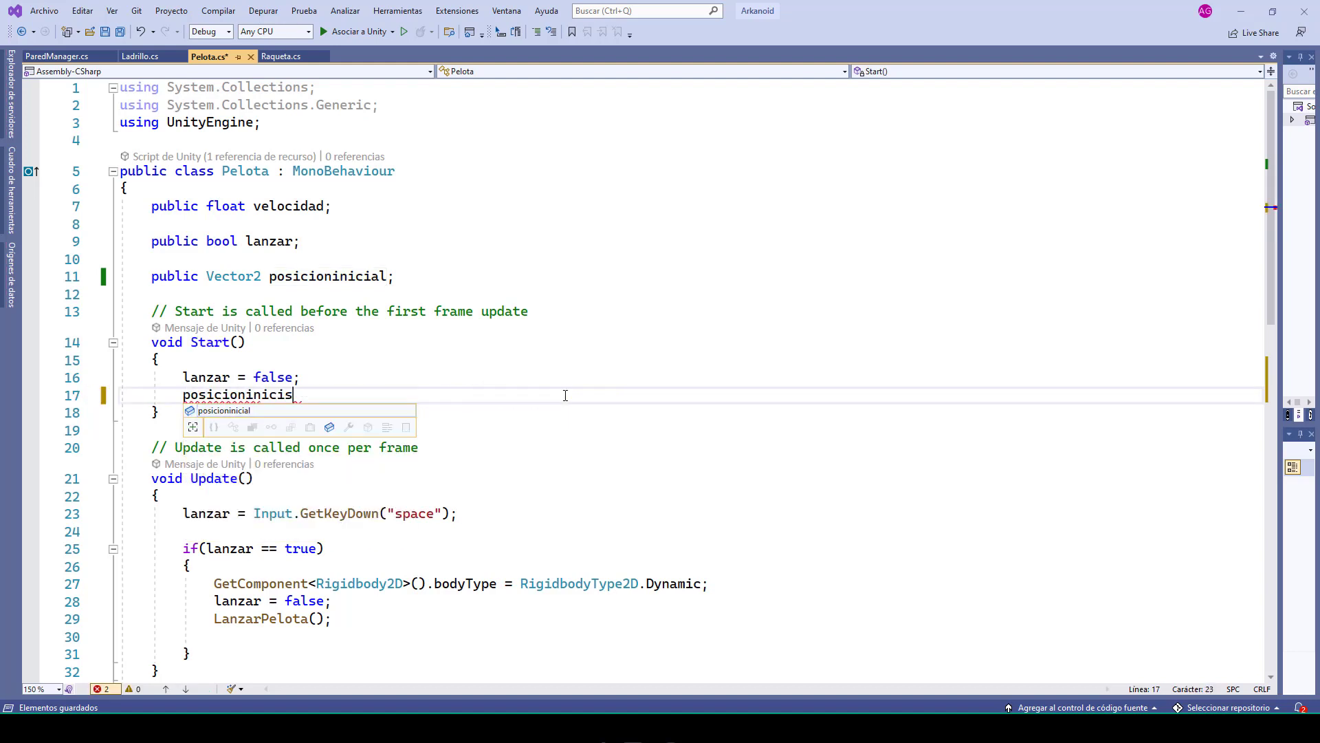
{"action": "key", "text": "BackSpace"}
{"action": "type", "text": "al = "}
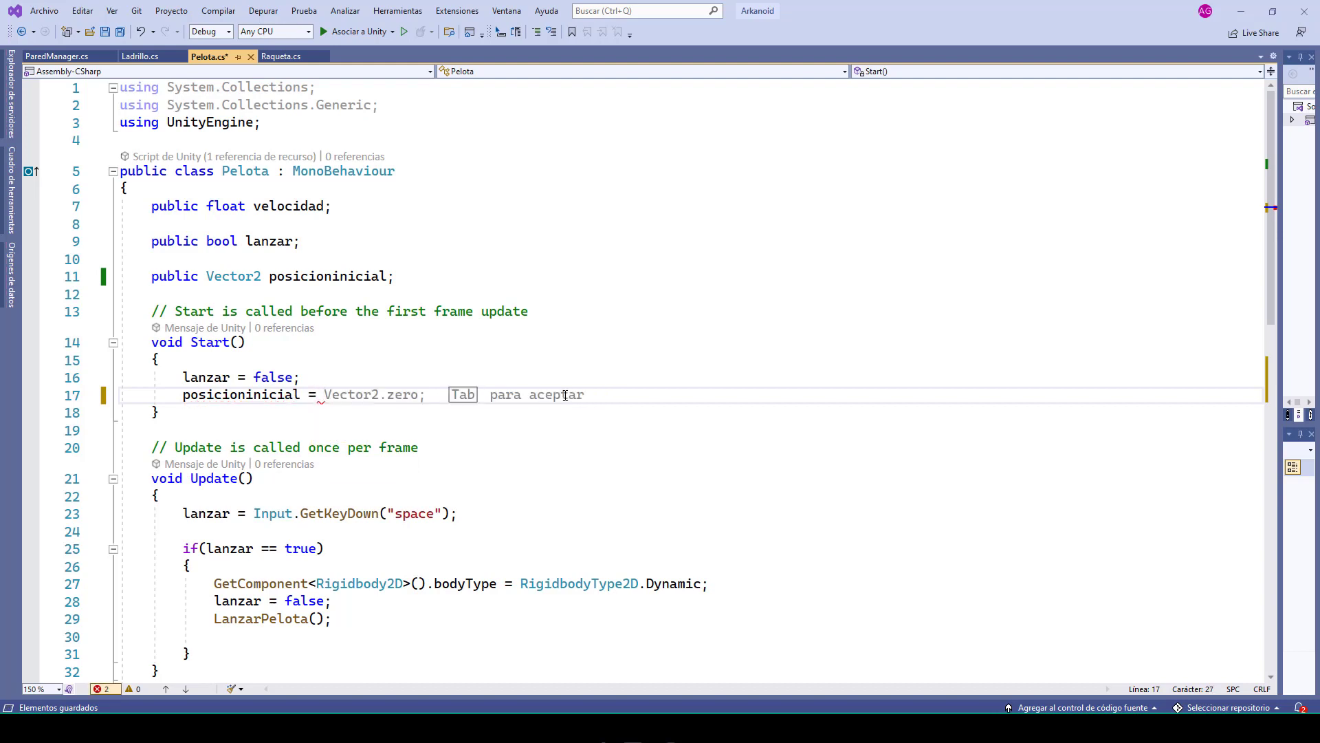
{"action": "type", "text": "transform"}
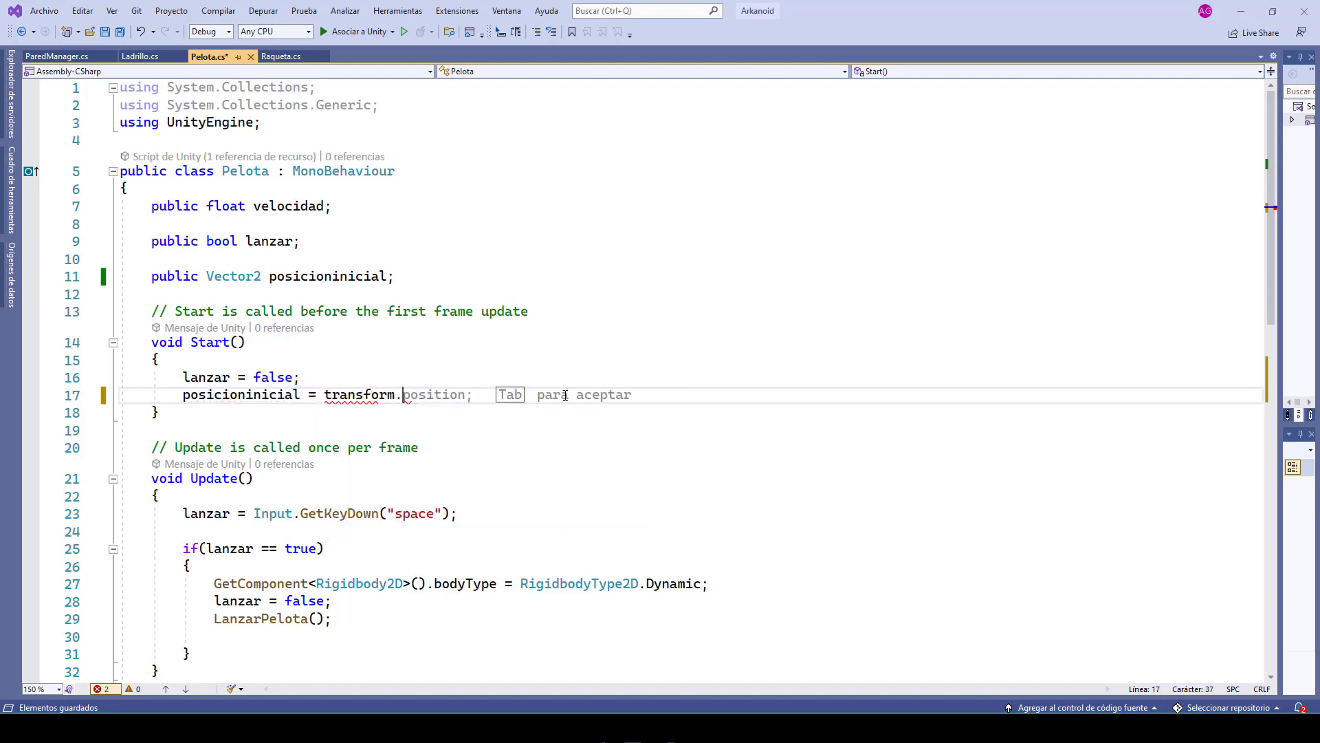
{"action": "type", "text": "."}
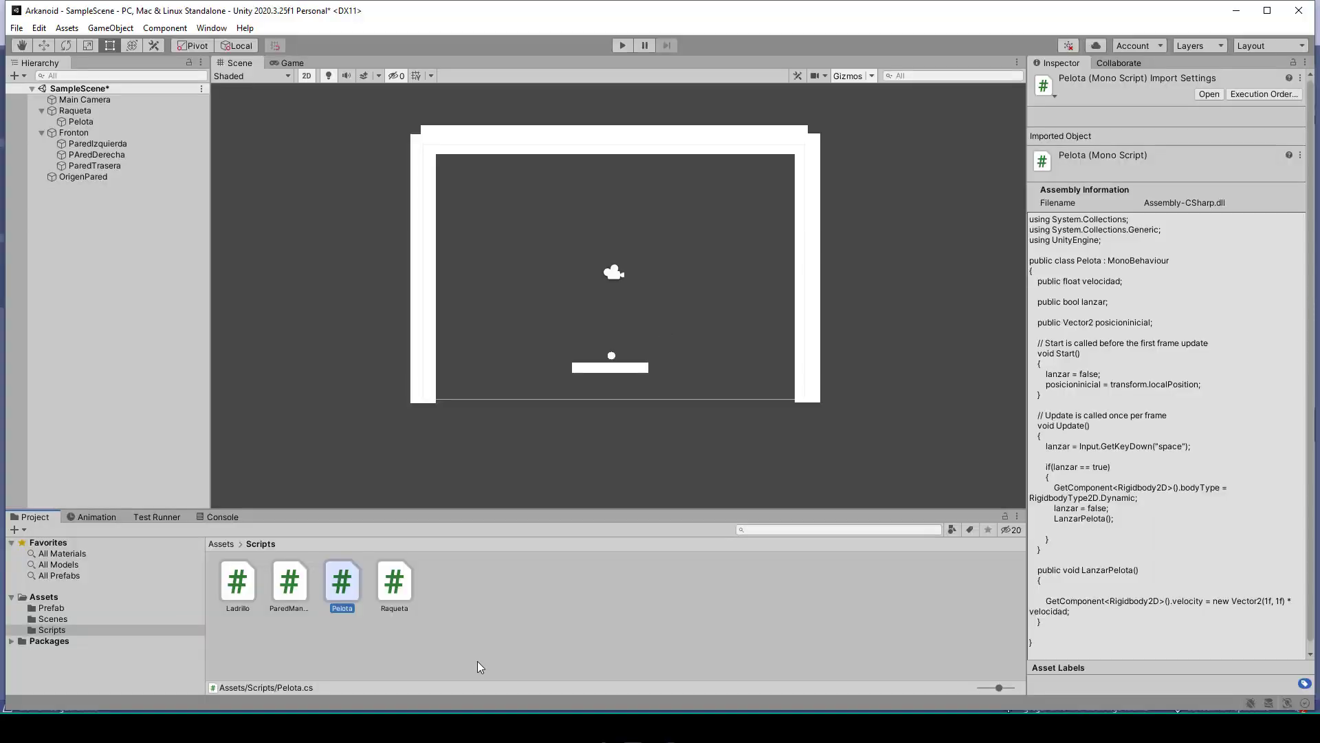
- Inspect the Pelota ball's components, including its kinematic Rigidbody 2D, then return to the script
{"action": "left_click", "coordinate": [62, 122]}
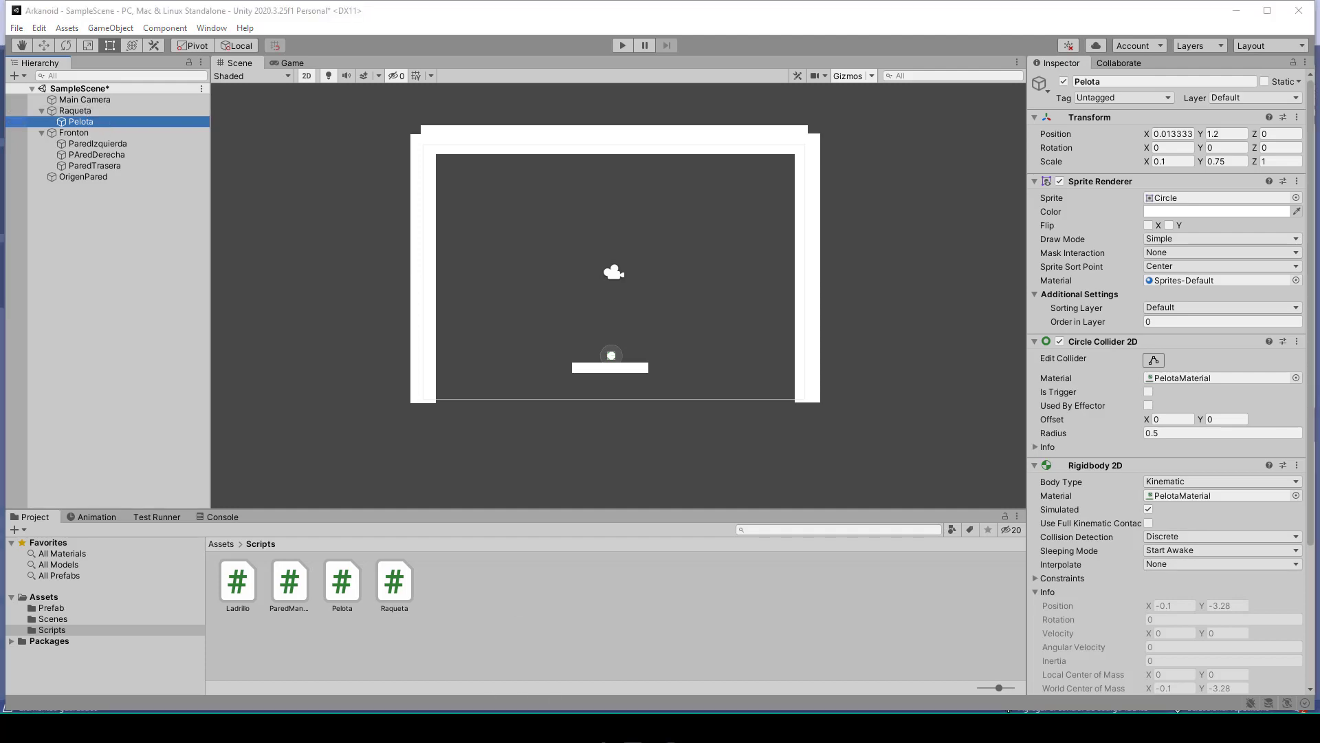
{"action": "key", "text": "alt+Tab"}
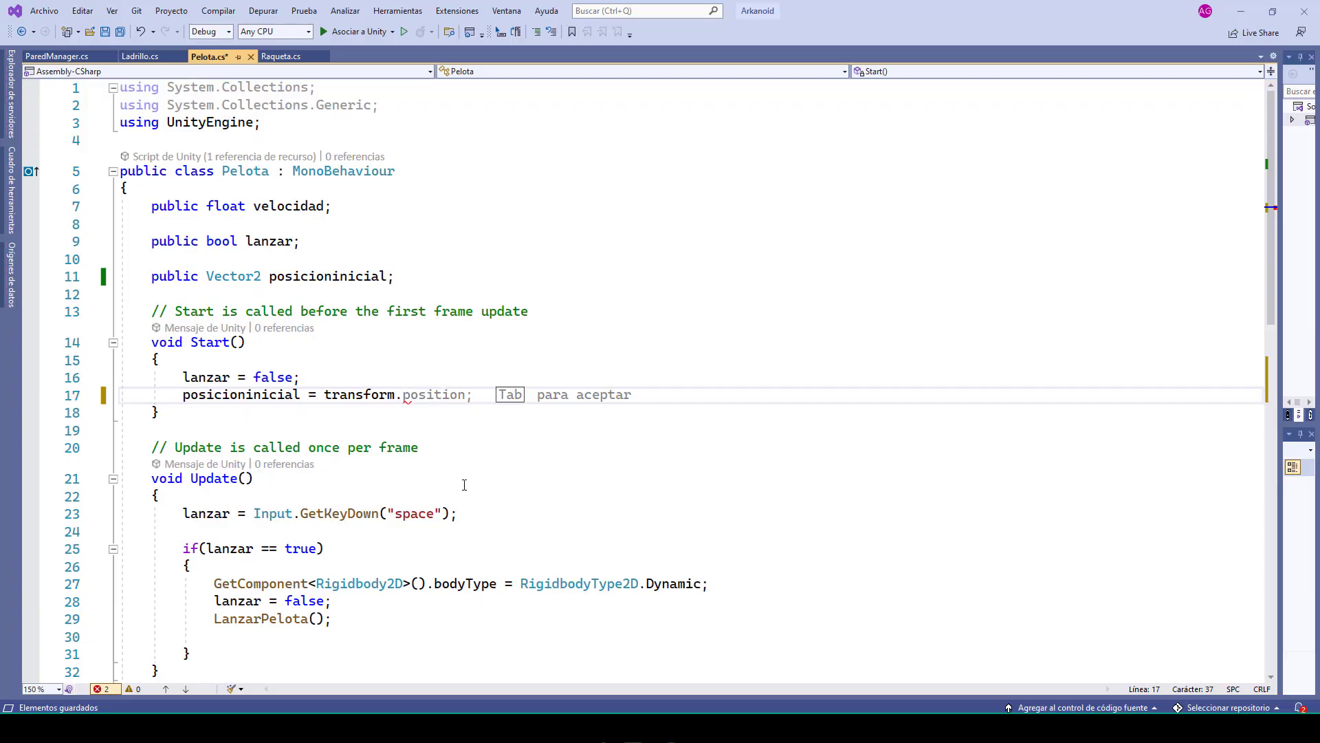
- Complete line 17 as posicioninicial = transform.localPosition;
{"action": "type", "text": "localPositio"}
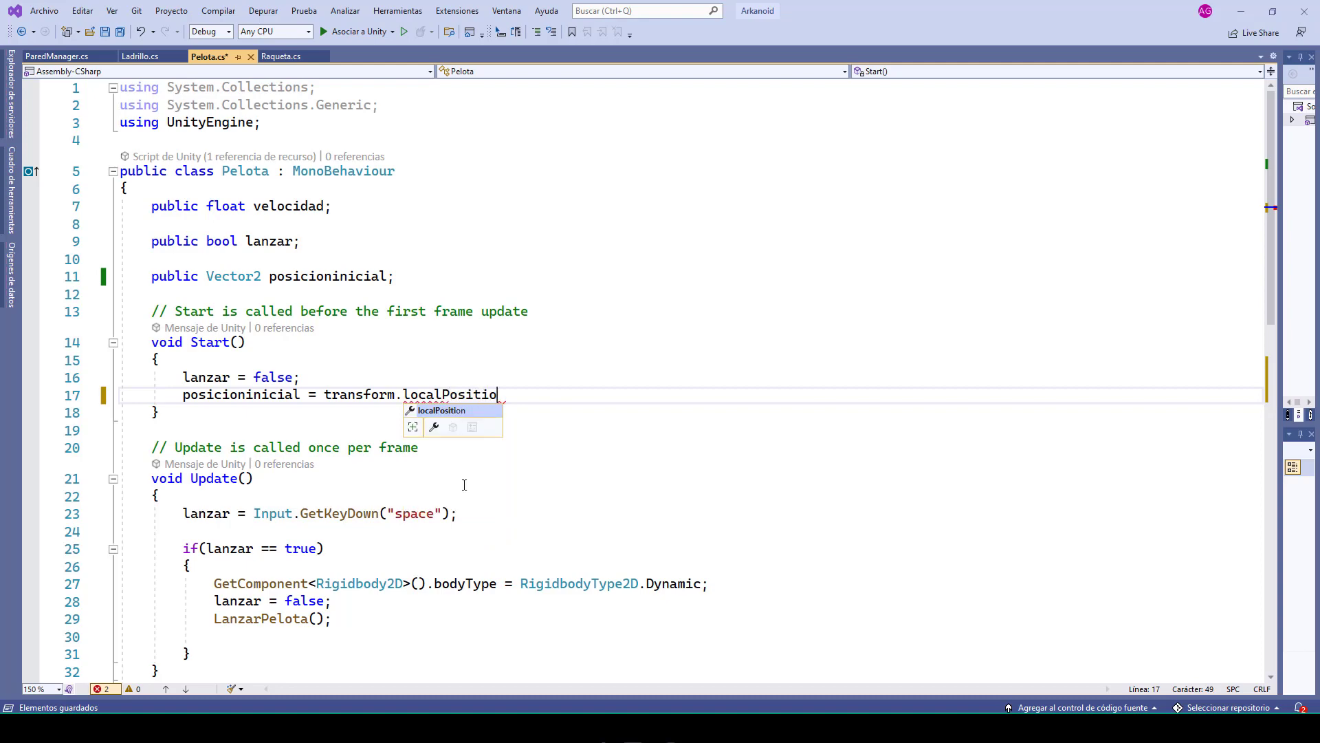
{"action": "type", "text": "n;"}
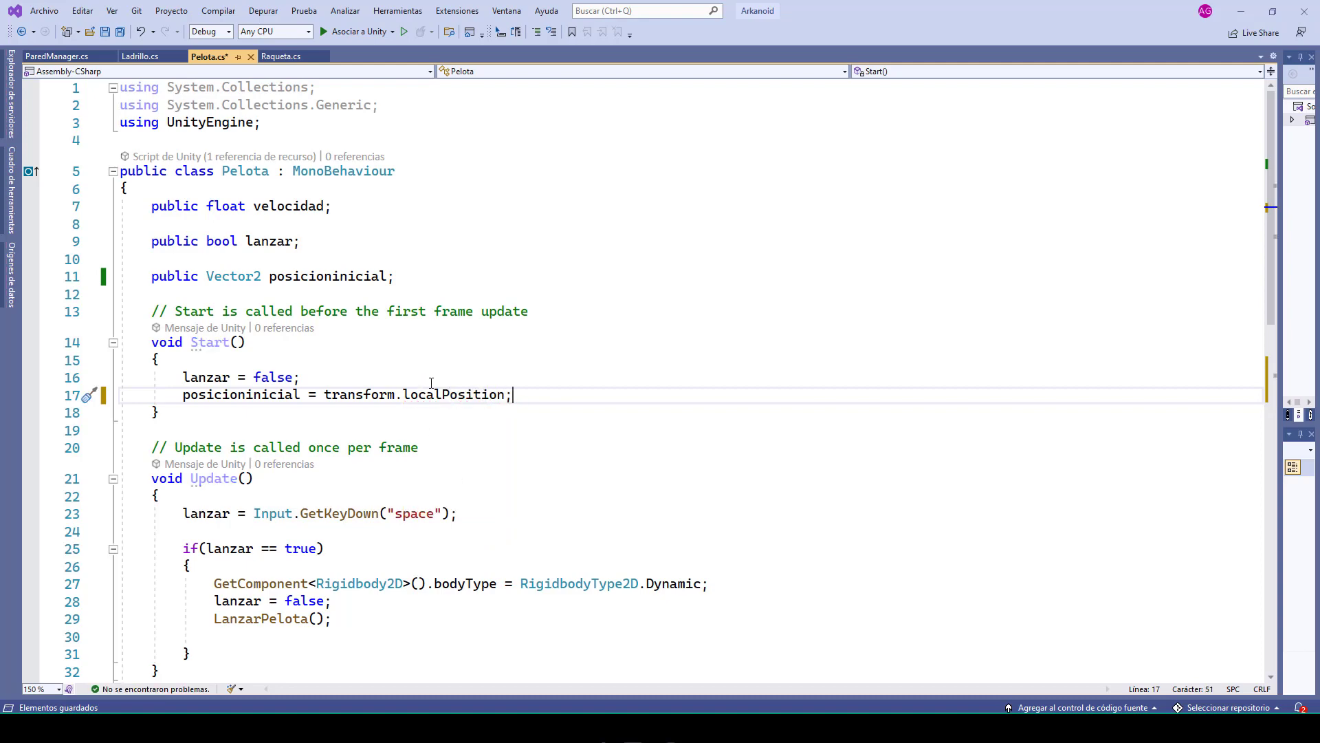
{"action": "scroll", "coordinate": [408, 493], "scroll_direction": "down", "scroll_amount": 4}
{"action": "scroll", "coordinate": [283, 145], "scroll_direction": "down", "scroll_amount": 3}
{"action": "scroll", "coordinate": [342, 369], "scroll_direction": "down", "scroll_amount": 2}
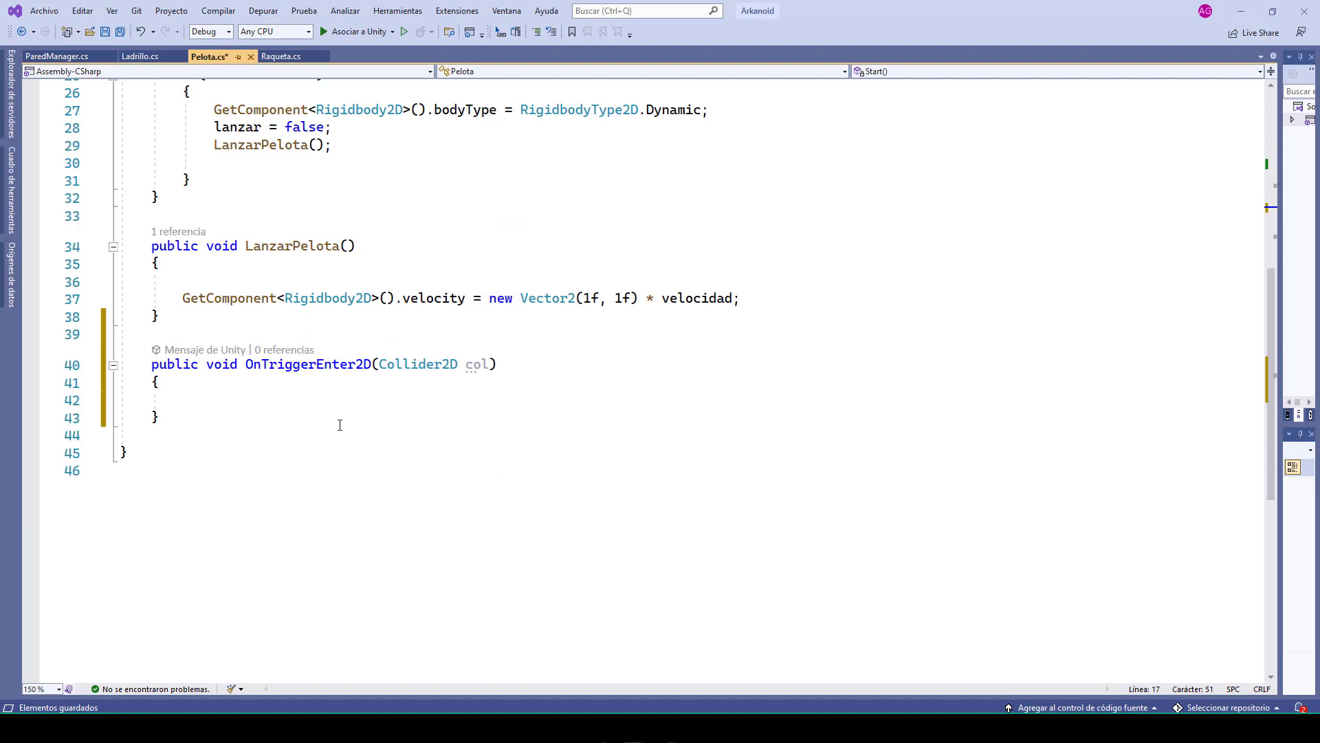
- Add transform.localPosition = posicioninicial; inside OnTriggerEnter2D
{"action": "left_click", "coordinate": [255, 389]}
{"action": "left_click", "coordinate": [240, 403]}
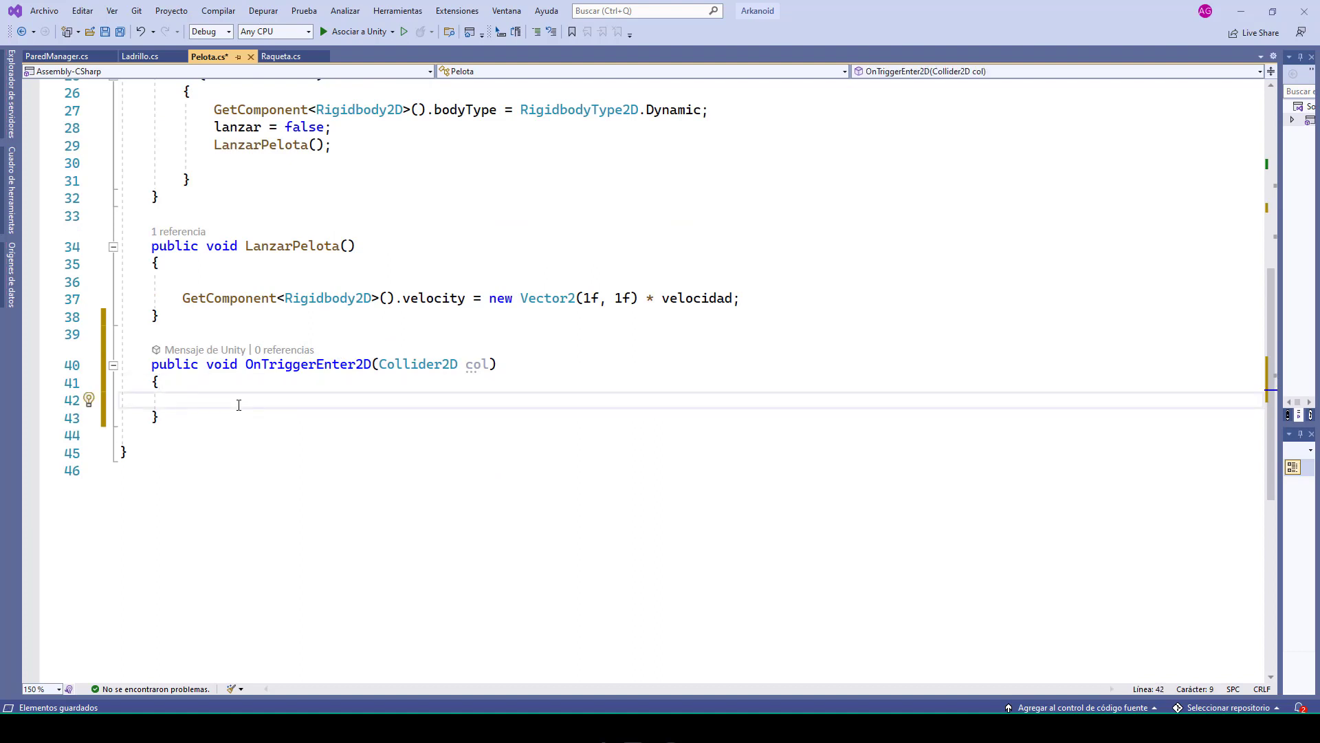
{"action": "type", "text": "transf"}
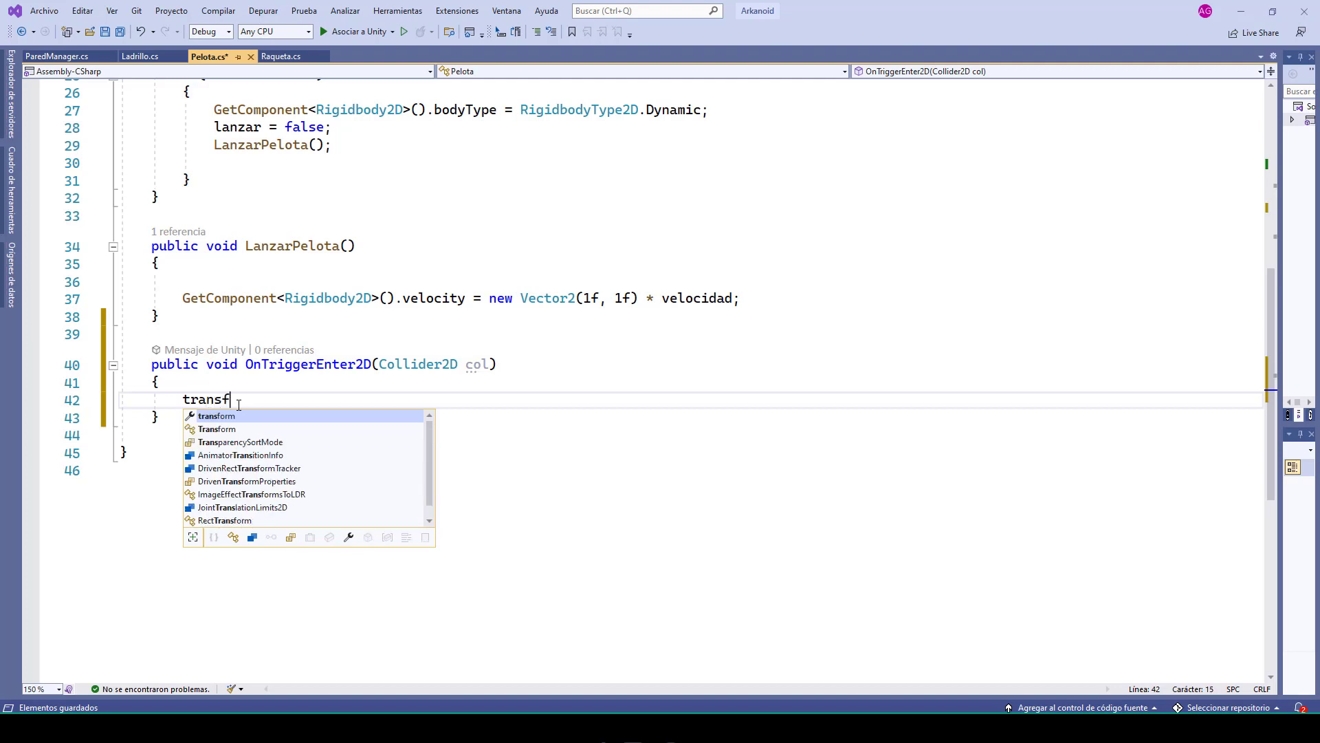
{"action": "type", "text": "orm.localP"}
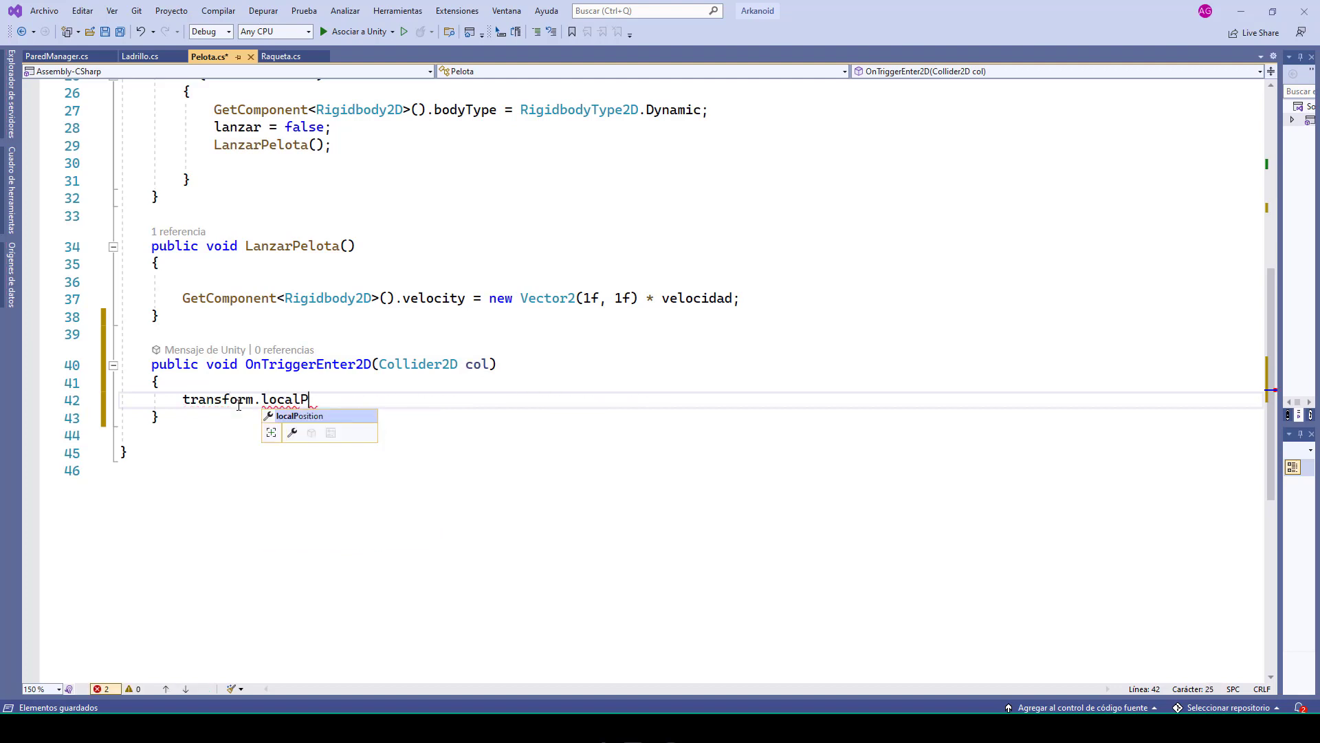
{"action": "type", "text": "osition = "}
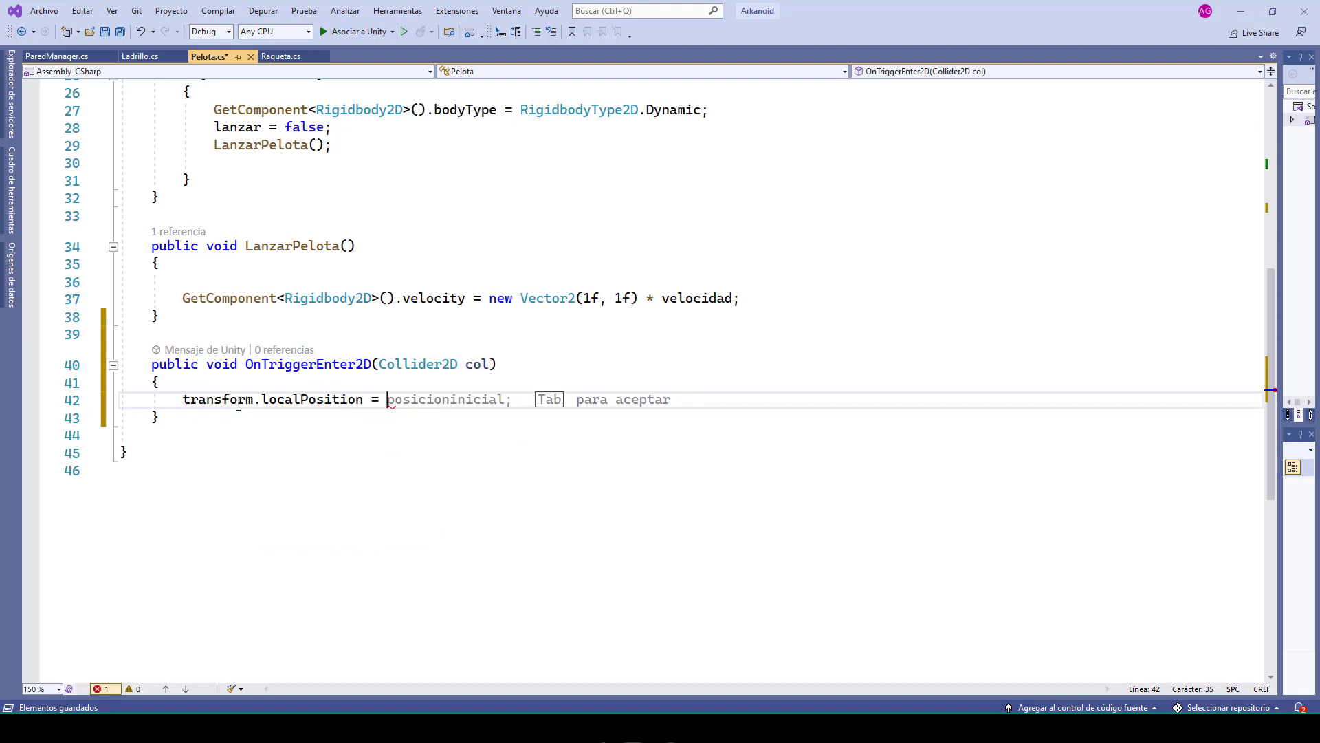
{"action": "type", "text": "posicionini"}
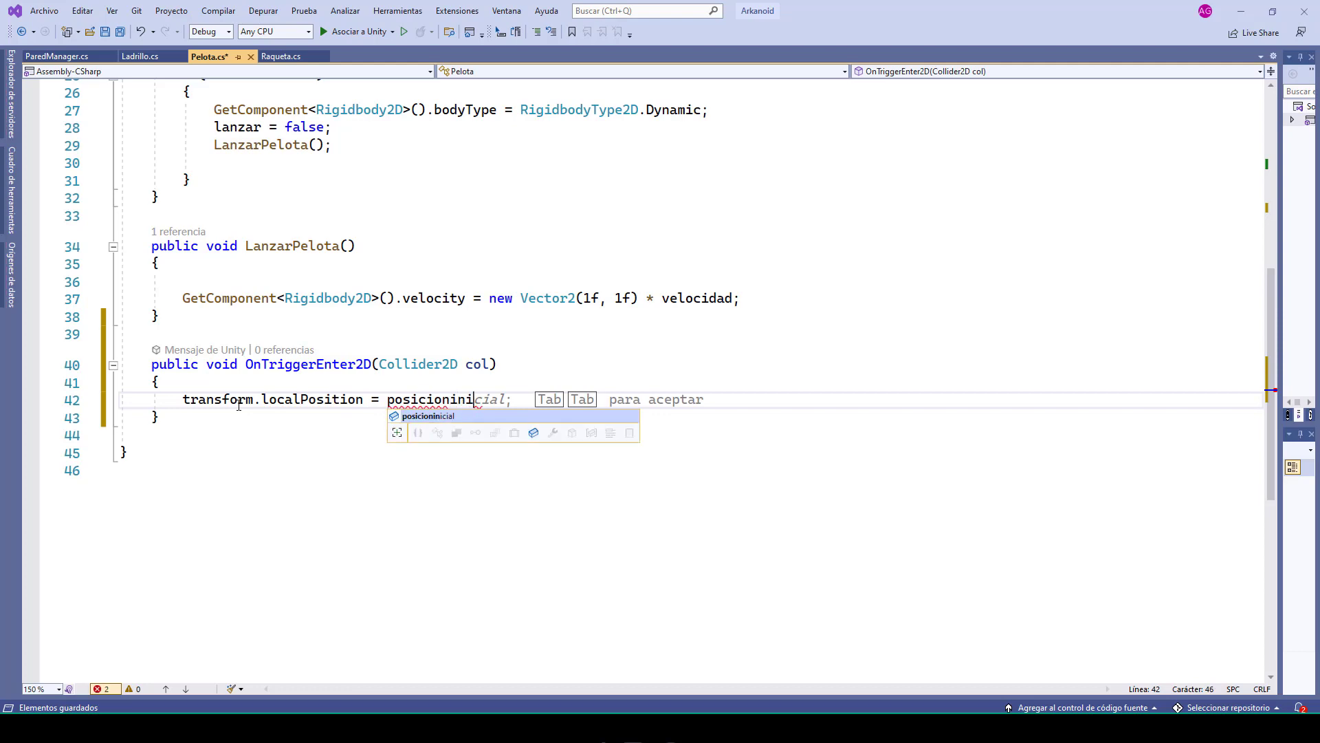
{"action": "type", "text": "cial;"}
{"action": "scroll", "coordinate": [168, 255], "scroll_direction": "up", "scroll_amount": 7}
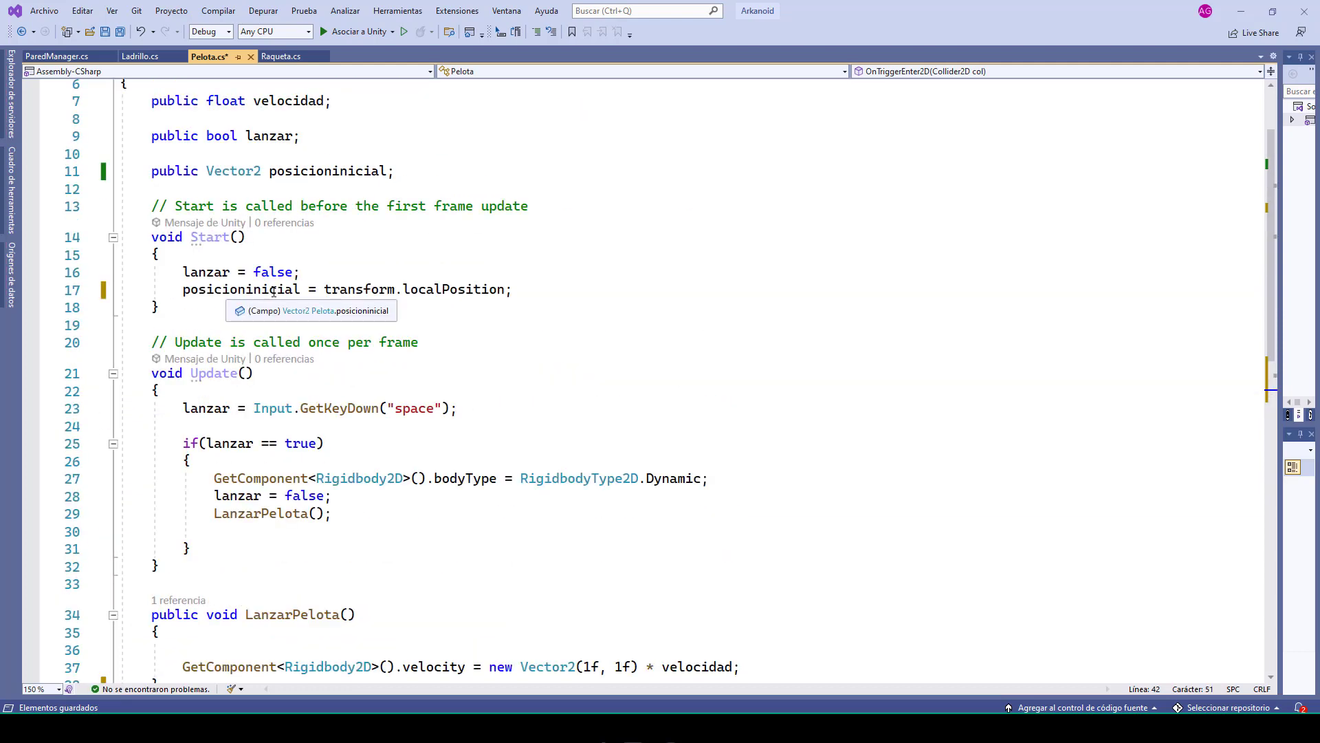
{"action": "scroll", "coordinate": [426, 344], "scroll_direction": "down", "scroll_amount": 3}
{"action": "scroll", "coordinate": [406, 555], "scroll_direction": "down", "scroll_amount": 2}
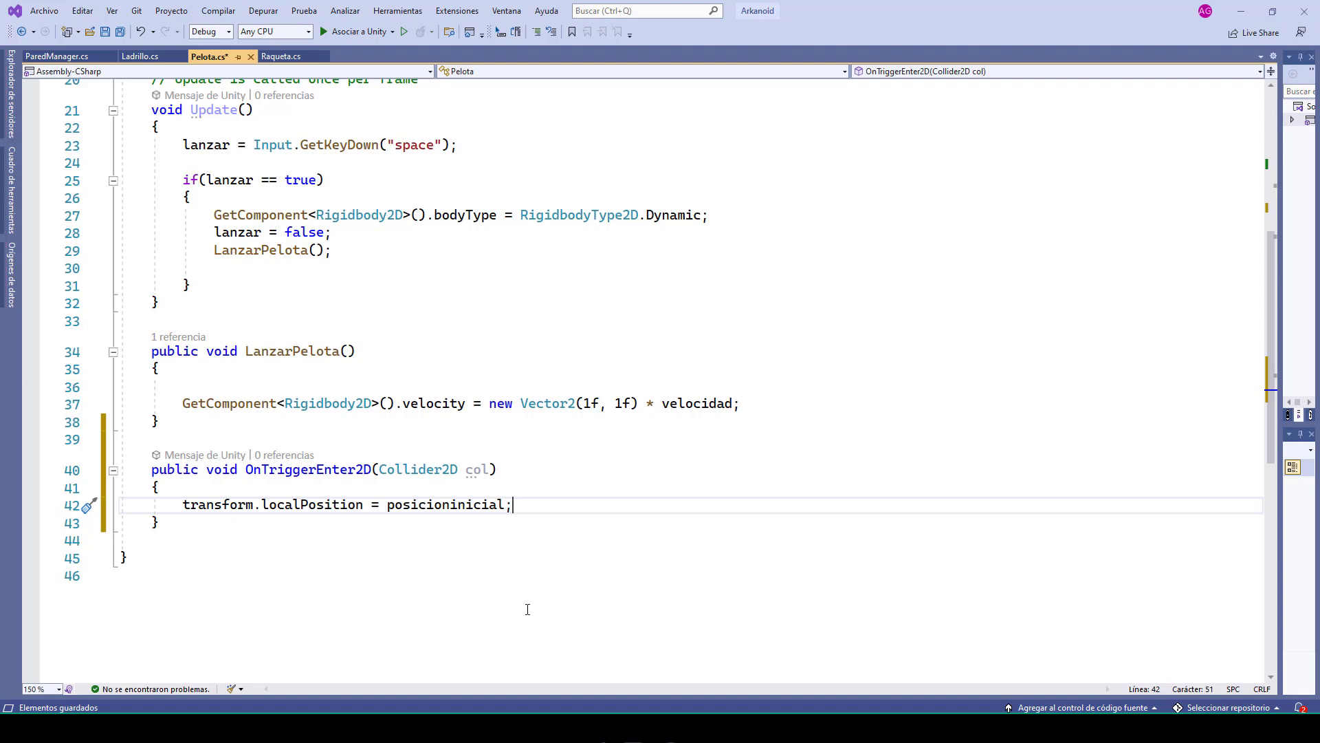
{"action": "key", "text": "Return"}
- Add lanzar = false; to OnTriggerEnter2D
{"action": "type", "text": "l"}
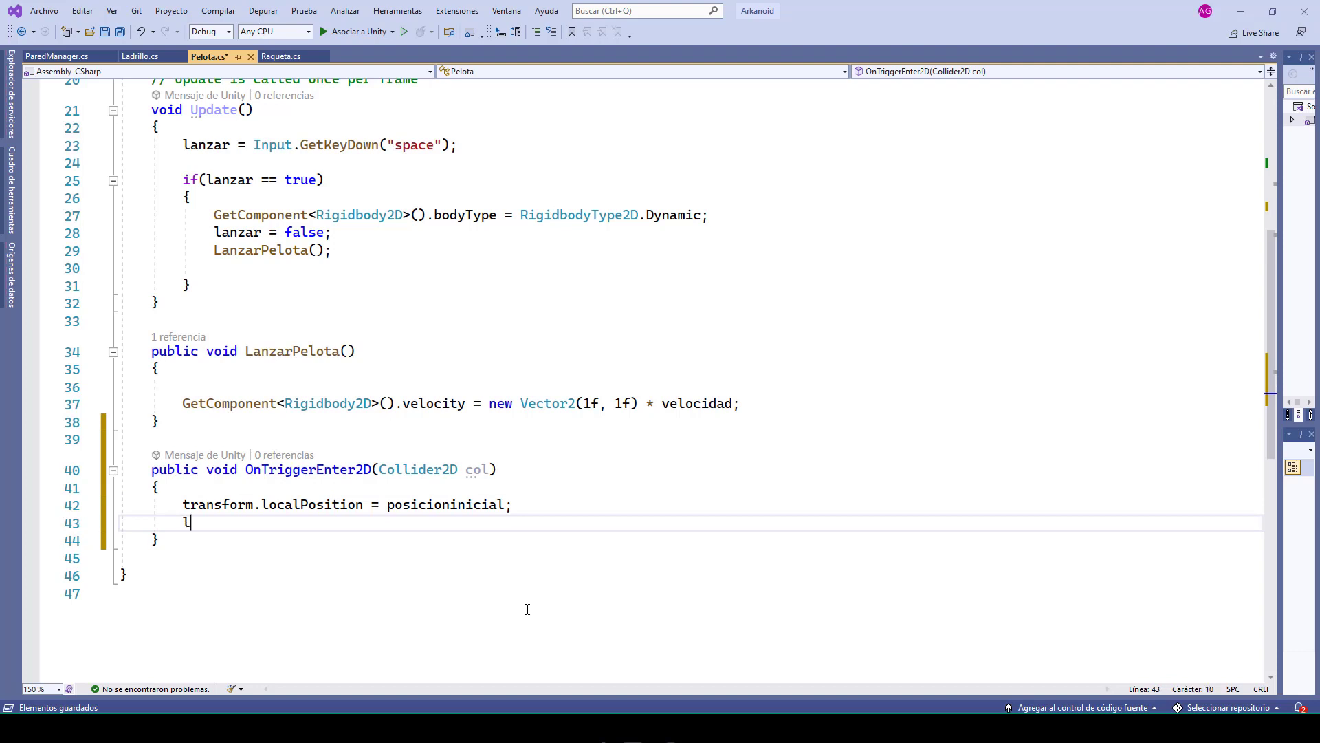
{"action": "type", "text": "anzar ="}
{"action": "type", "text": " fa"}
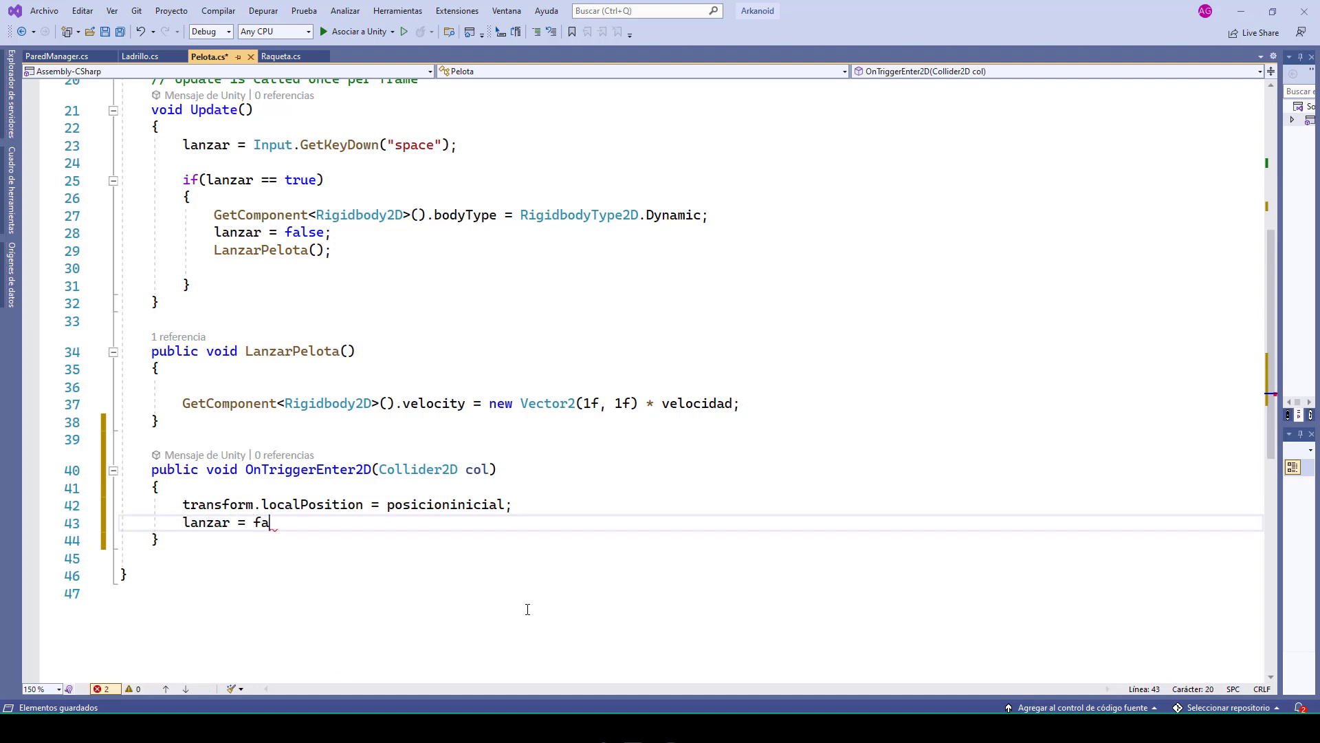
{"action": "type", "text": "lse;"}
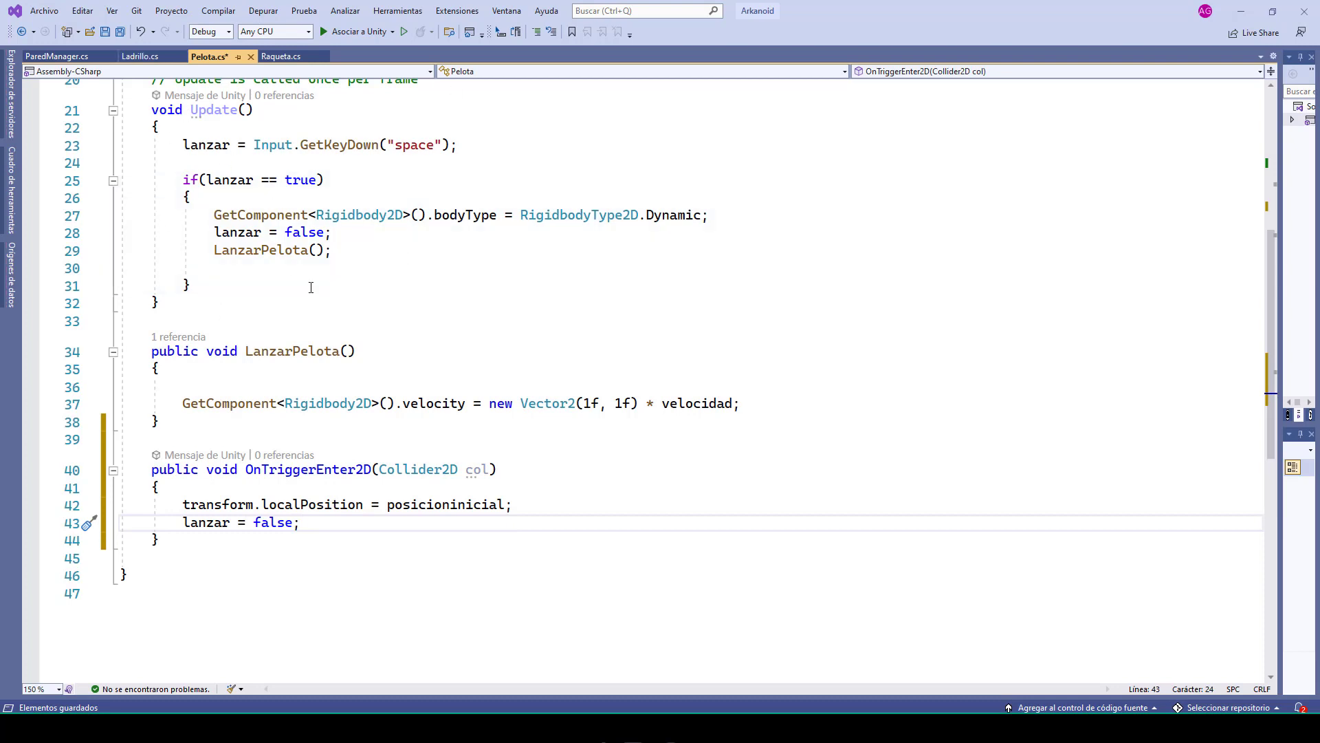
{"action": "key", "text": "Return"}
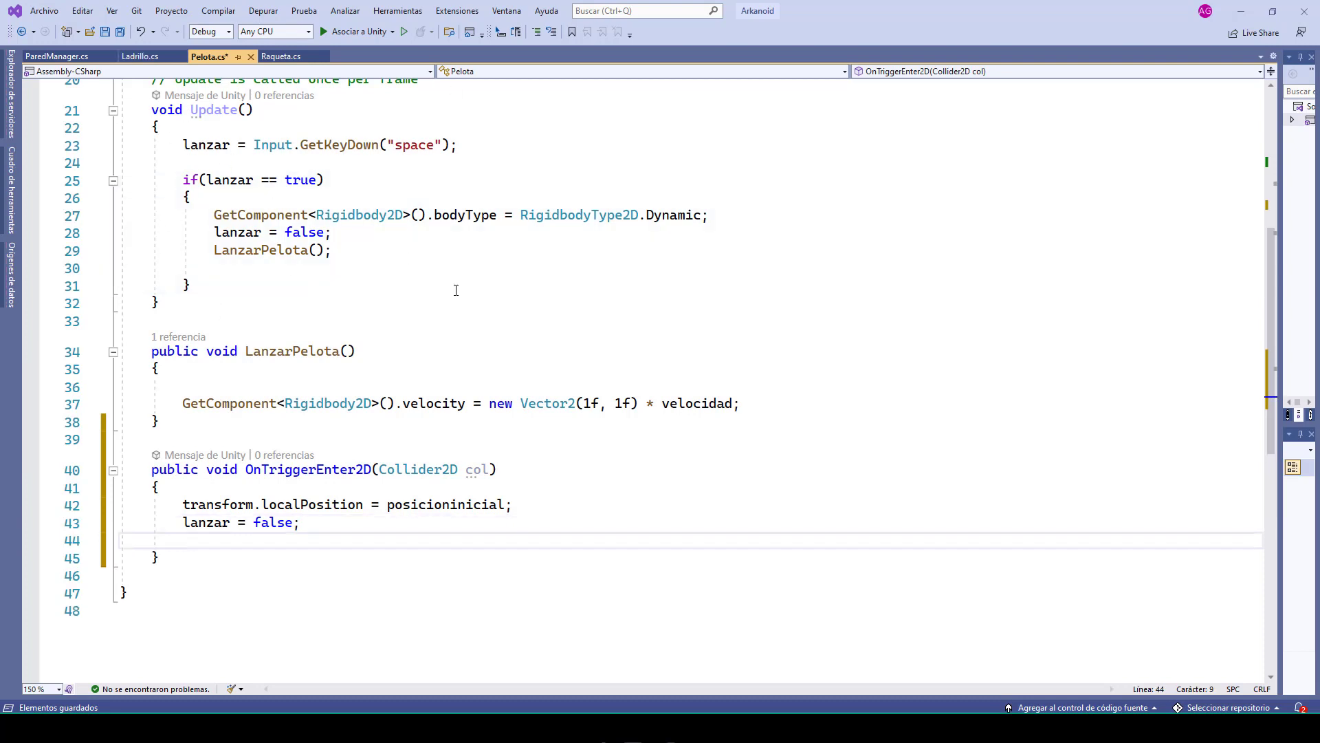
- Copy the GetComponent<Rigidbody2D>().velocity assignment from line 37 and set it to Vector2.zero in OnTriggerEnter2D
{"action": "double_click", "coordinate": [448, 405]}
{"action": "left_click_drag", "start_coordinate": [184, 405], "coordinate": [483, 411]}
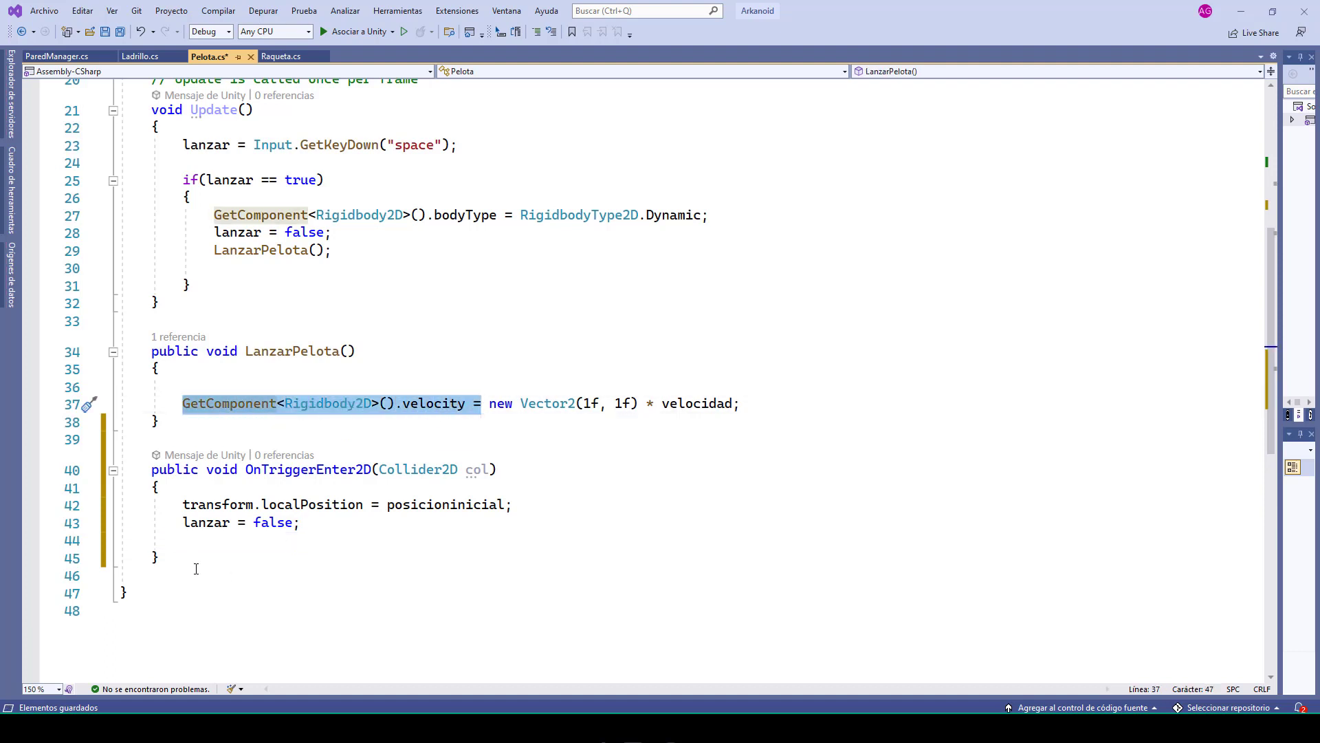
{"action": "key", "text": "ctrl+c"}
{"action": "left_click", "coordinate": [202, 541]}
{"action": "key", "text": "ctrl+v"}
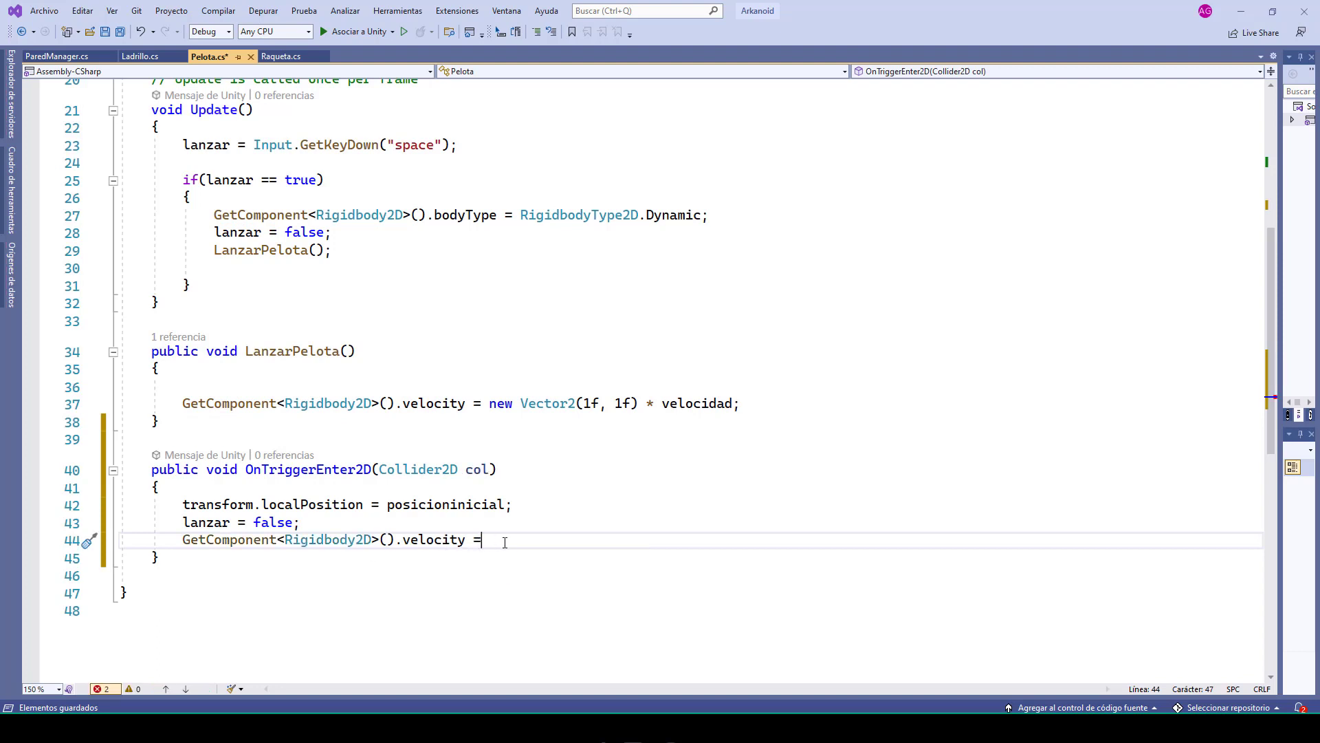
{"action": "type", "text": " Vector2"}
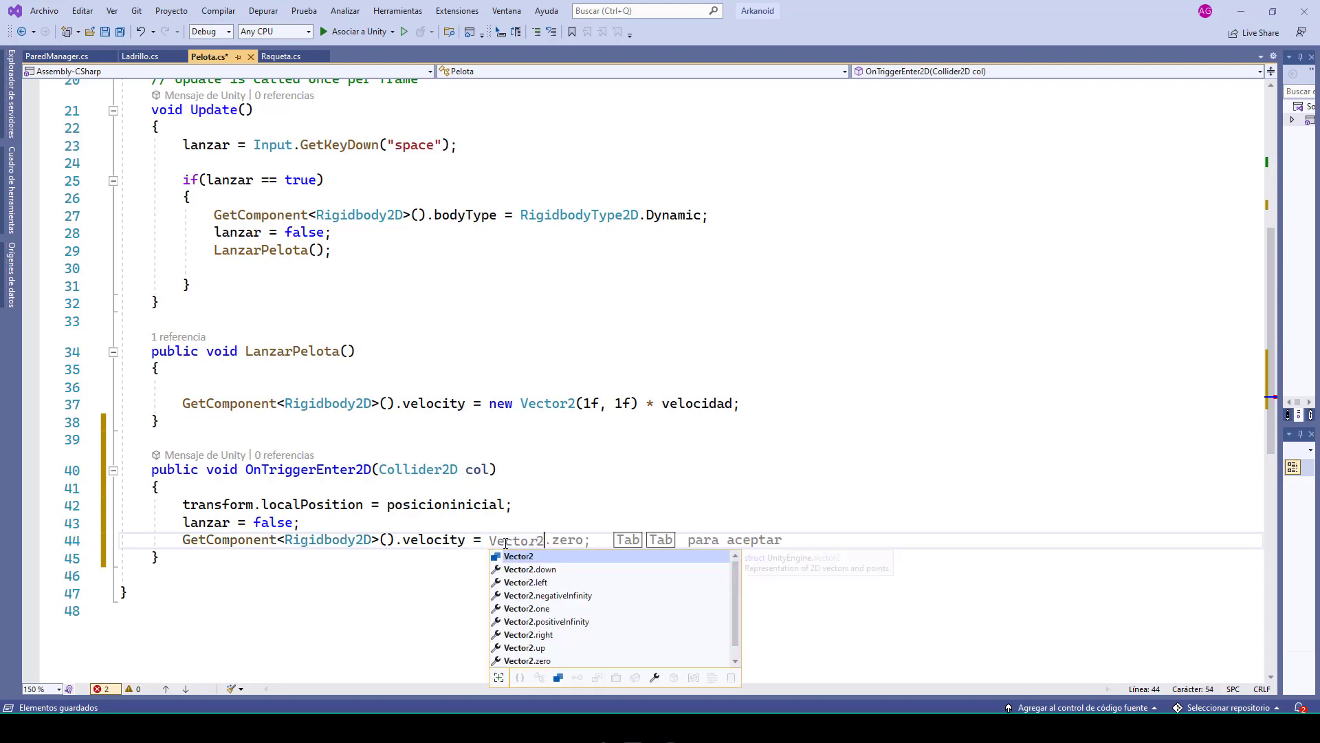
{"action": "type", "text": ".zero;"}
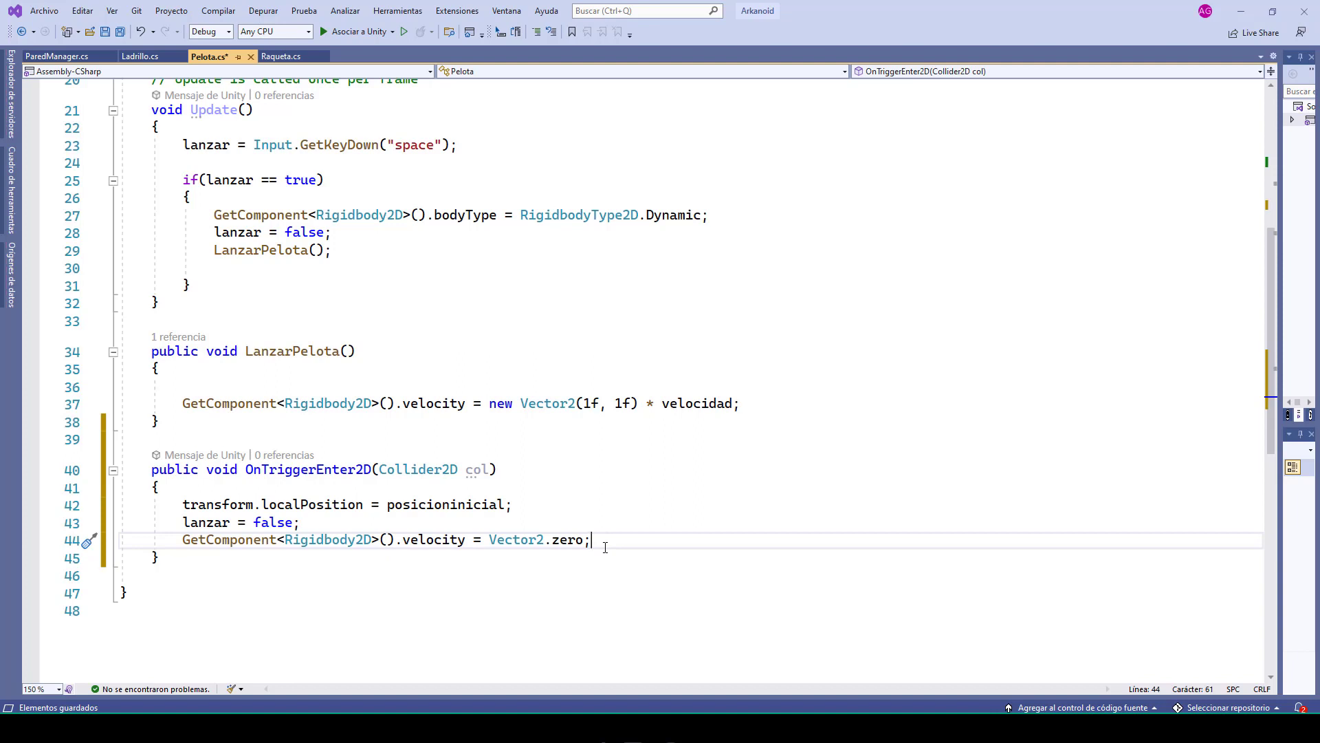
{"action": "key", "text": "Return"}
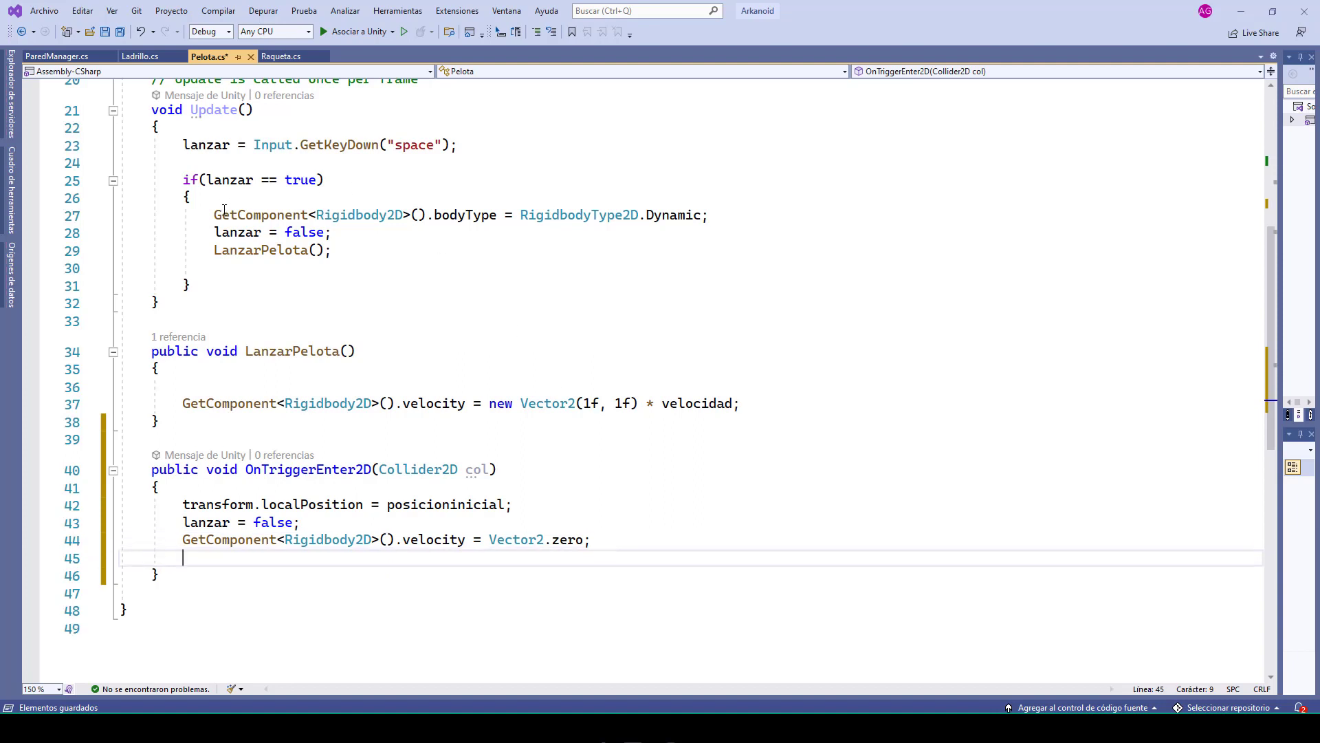
- Paste Update's bodyType line into OnTriggerEnter2D, change Dynamic to Kinematic, and save Pelota.cs
{"action": "left_click_drag", "start_coordinate": [214, 215], "coordinate": [711, 216]}
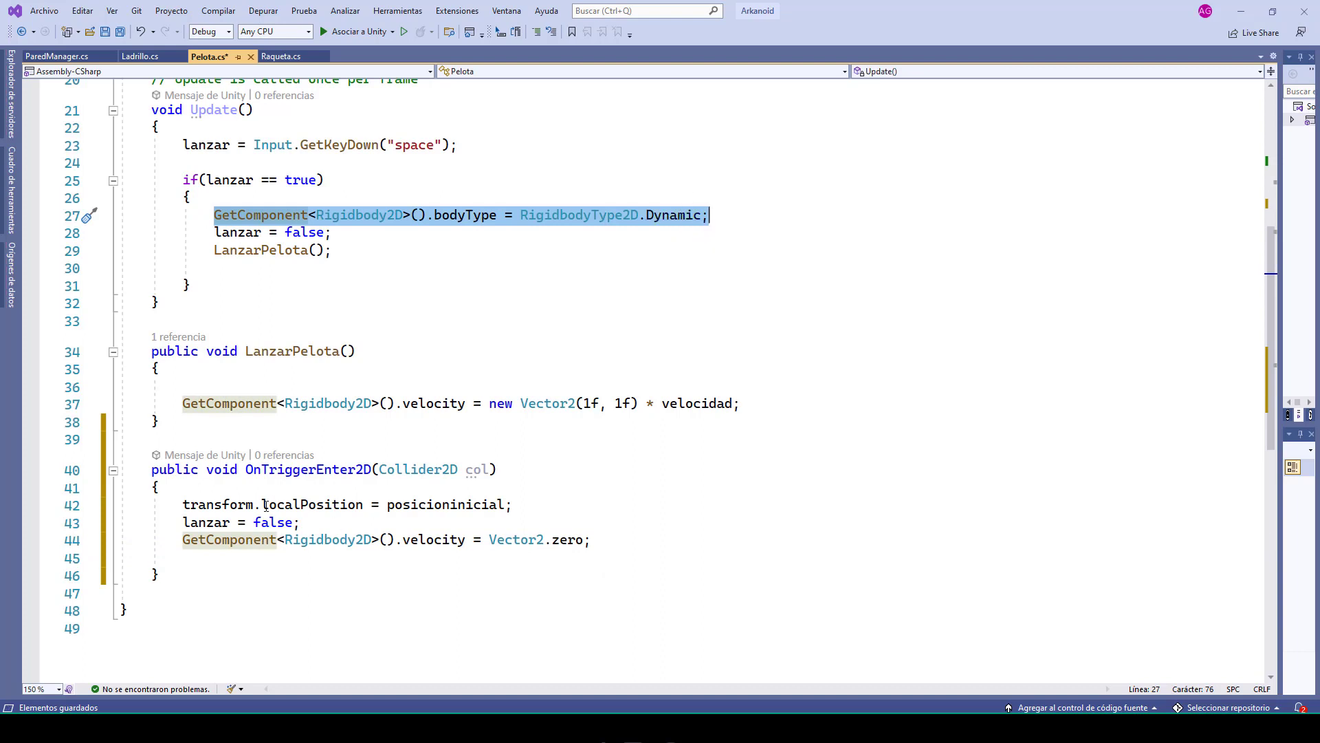
{"action": "left_click", "coordinate": [187, 556]}
{"action": "key", "text": "ctrl+v"}
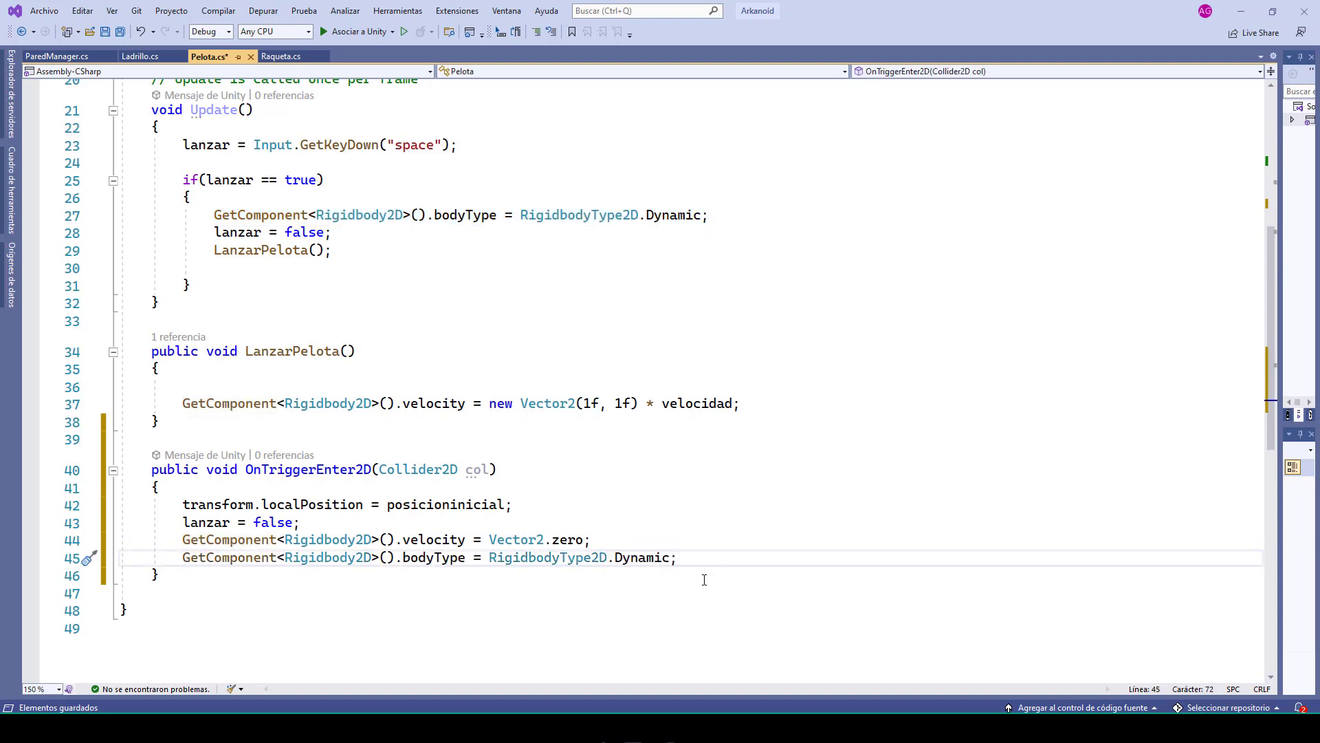
{"action": "double_click", "coordinate": [657, 558]}
{"action": "key", "text": "BackSpace"}
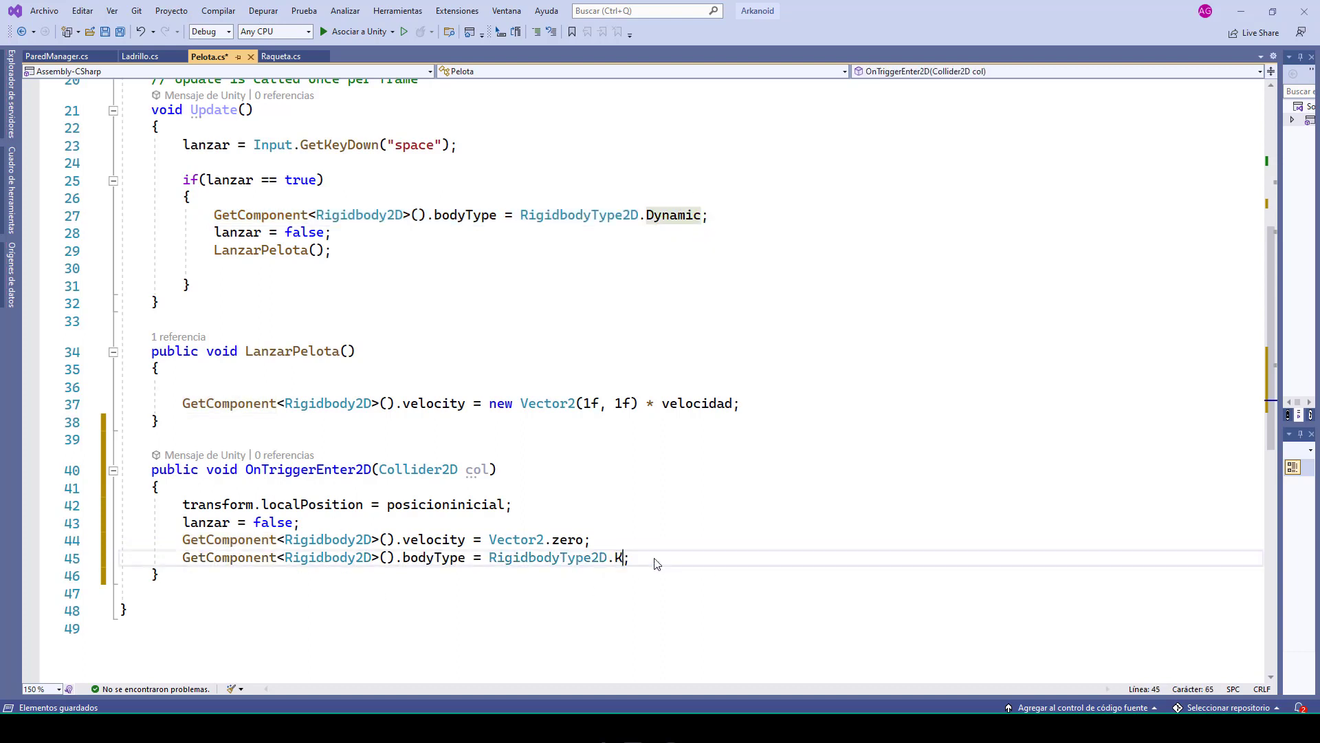
{"action": "type", "text": "Kinematic"}
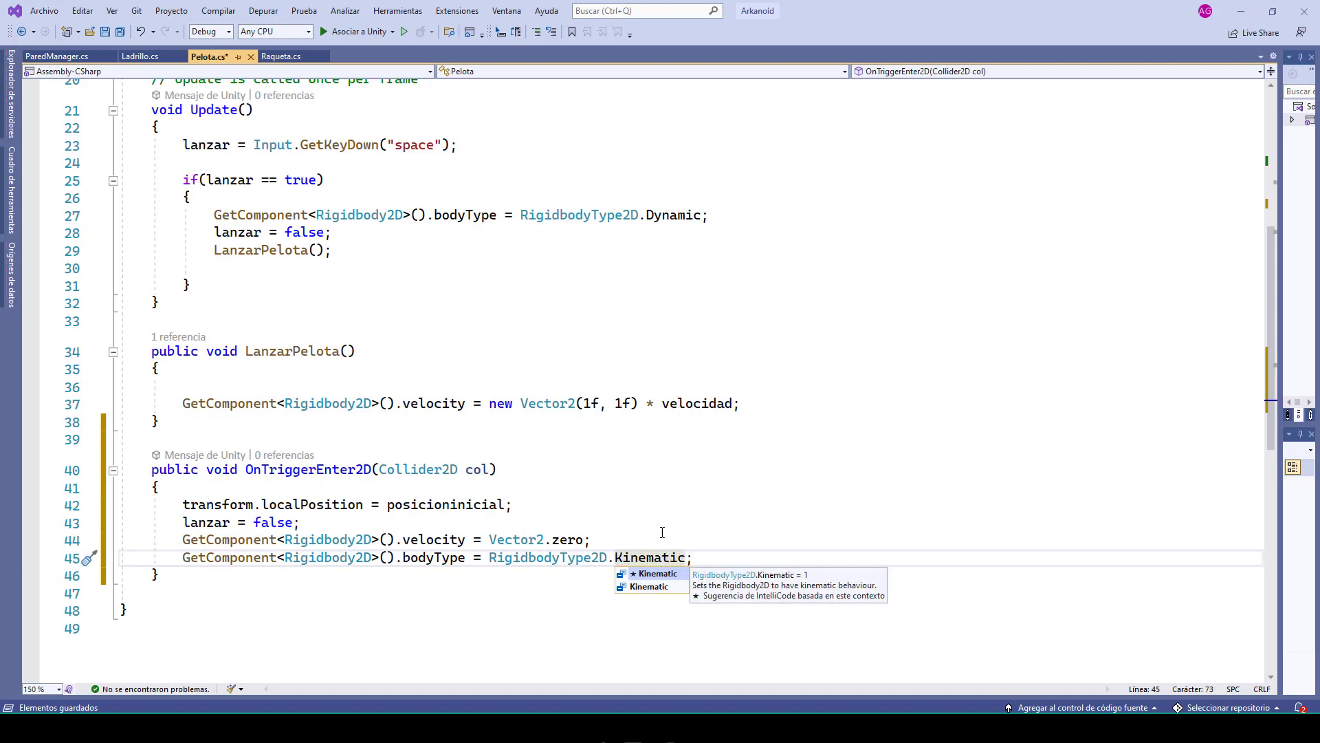
{"action": "left_click", "coordinate": [737, 539]}
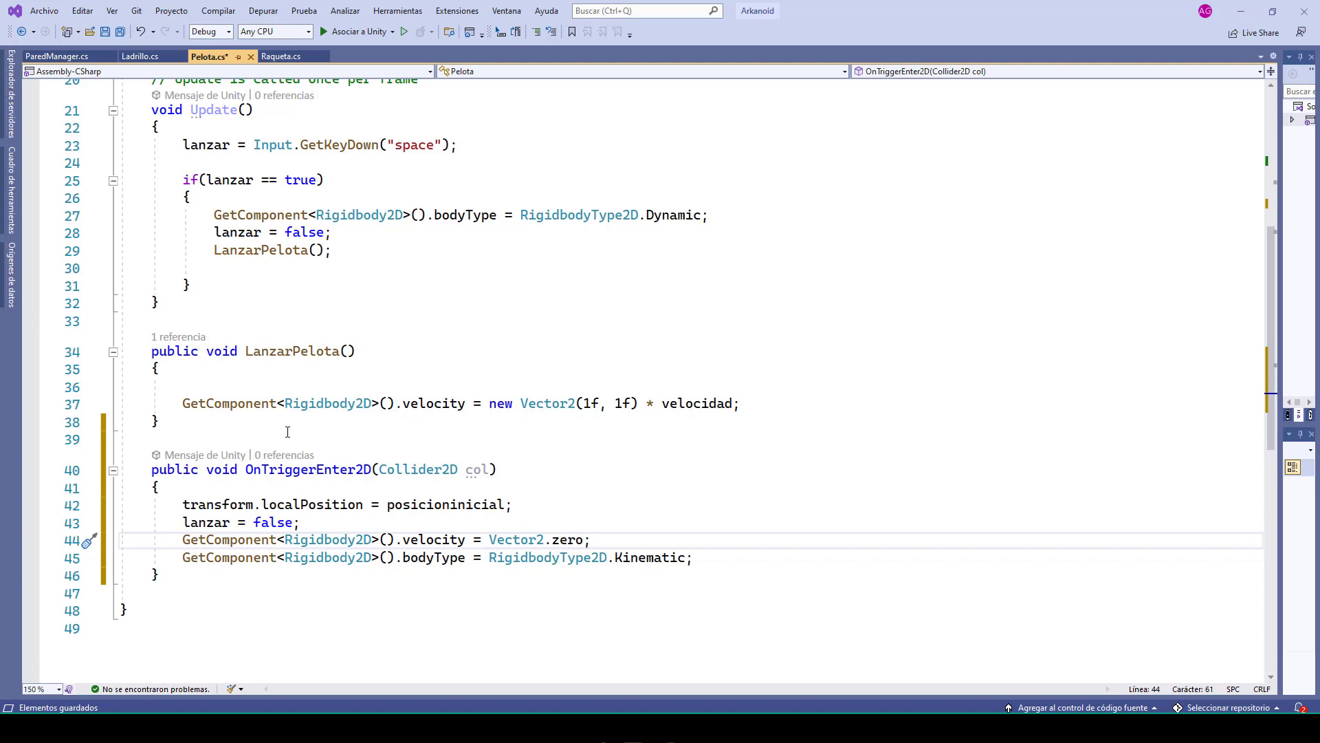
{"action": "left_click", "coordinate": [105, 31]}
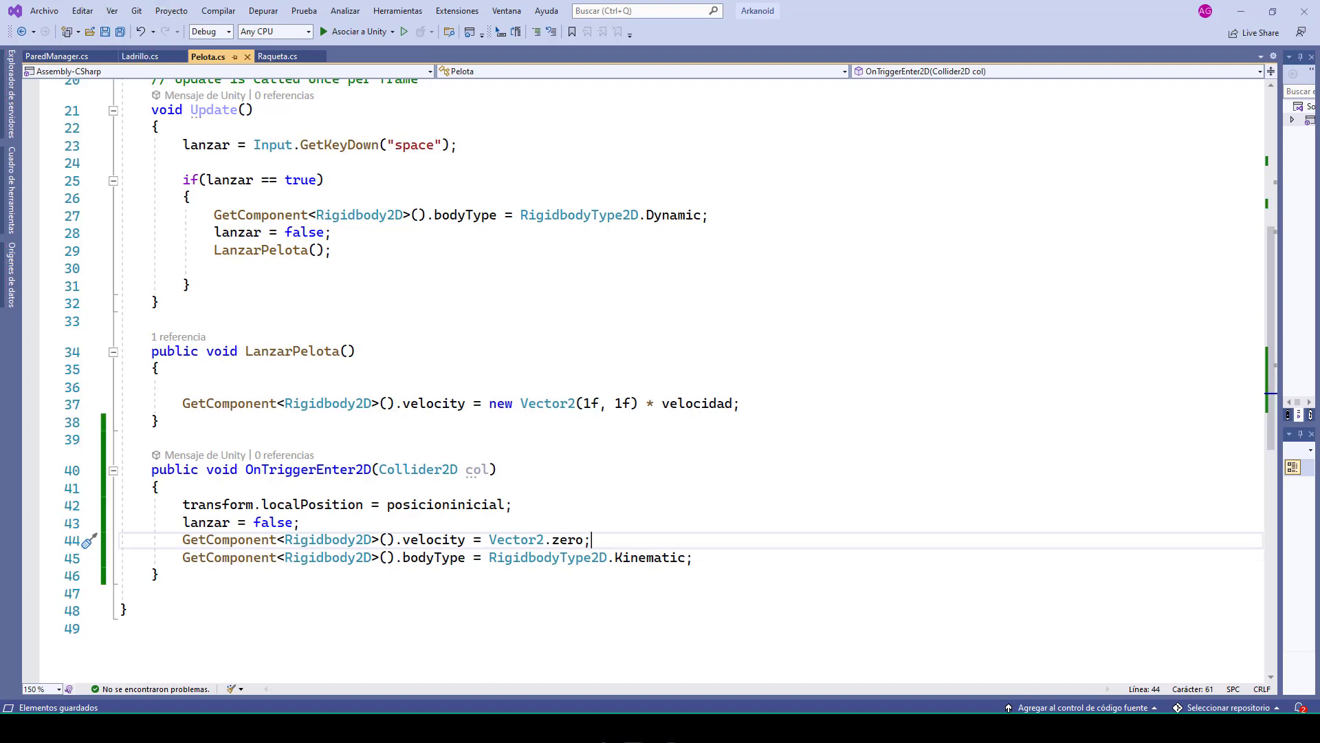
{"action": "key", "text": "alt+Tab"}
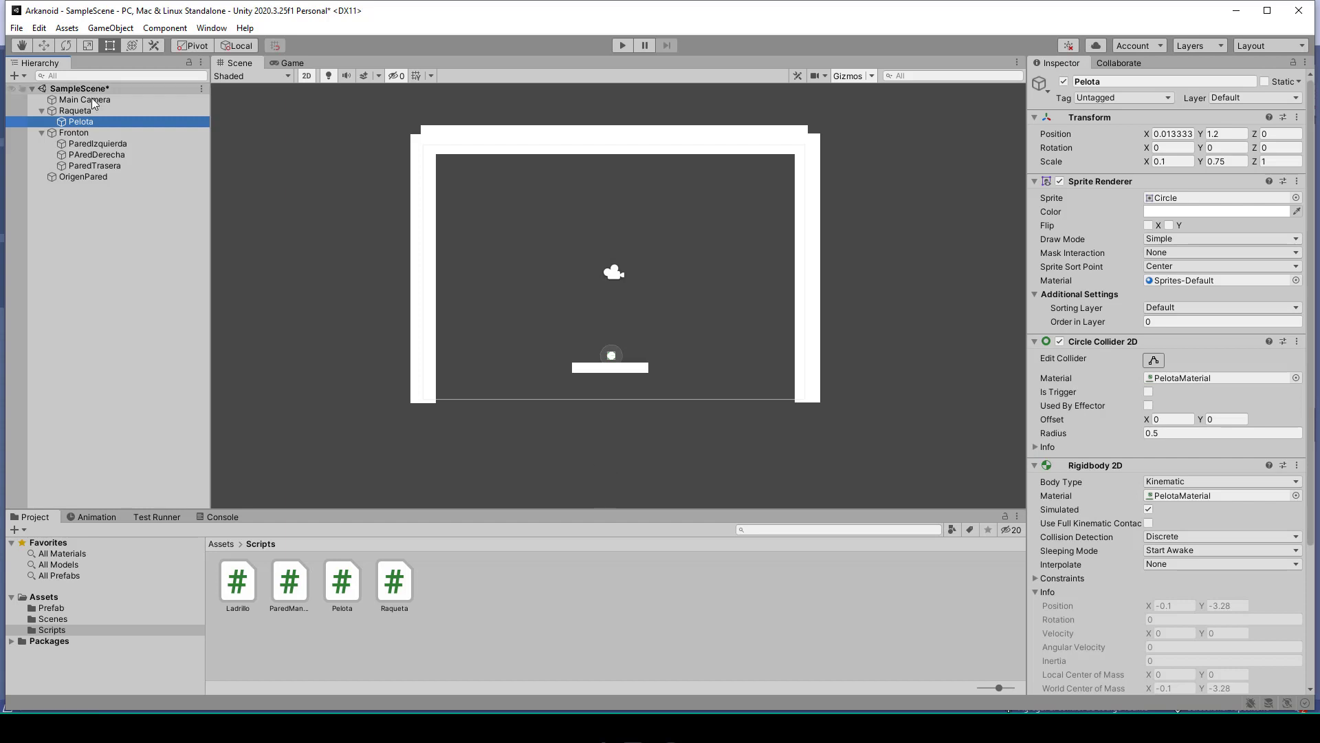
- Duplicate the ParedTrasera wall and rename the copy ParedDelantera
{"action": "left_click", "coordinate": [93, 166]}
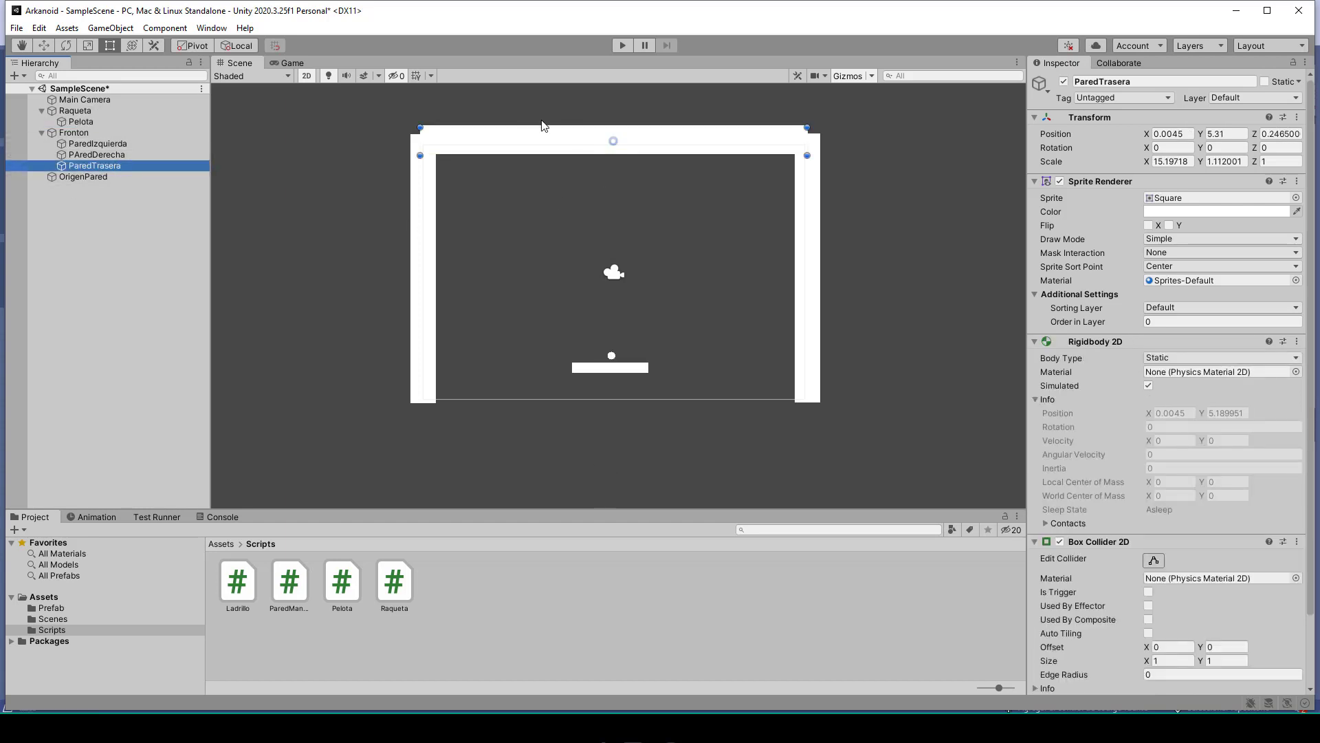
{"action": "key", "text": "ctrl+d"}
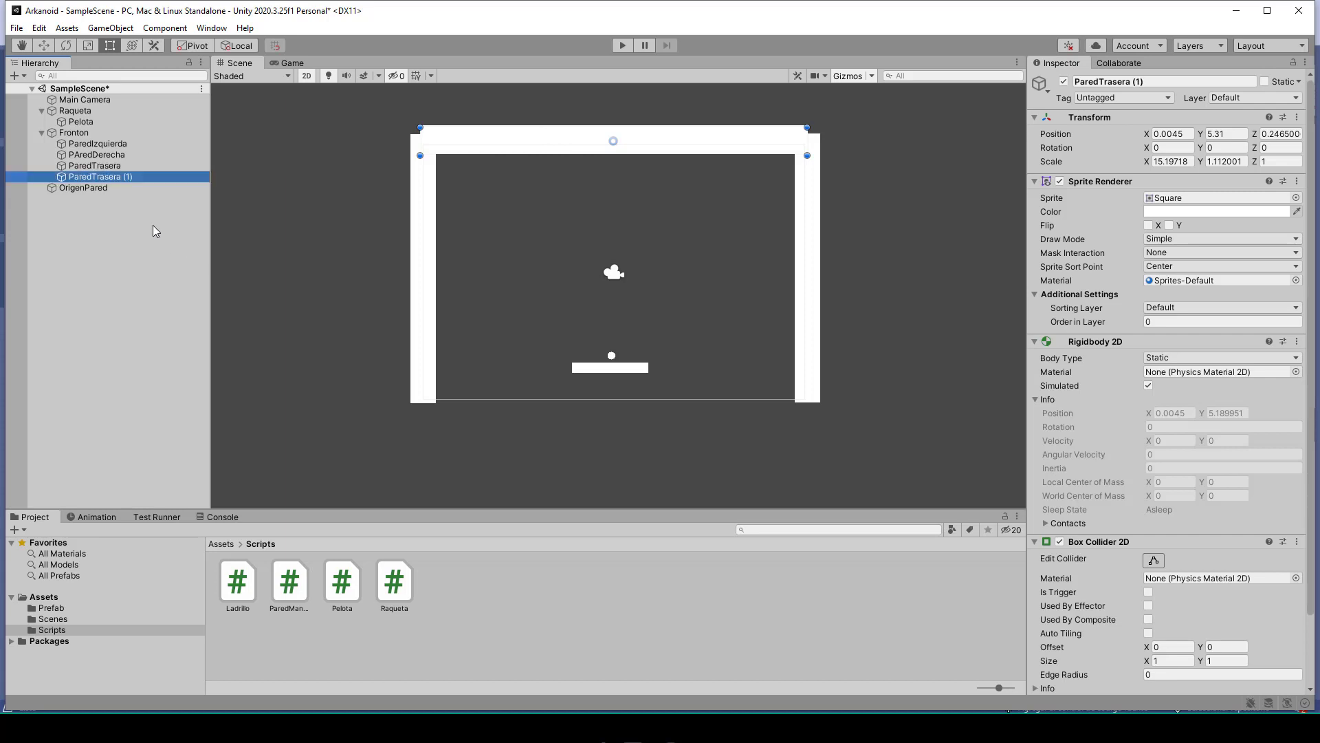
{"action": "right_click", "coordinate": [103, 178]}
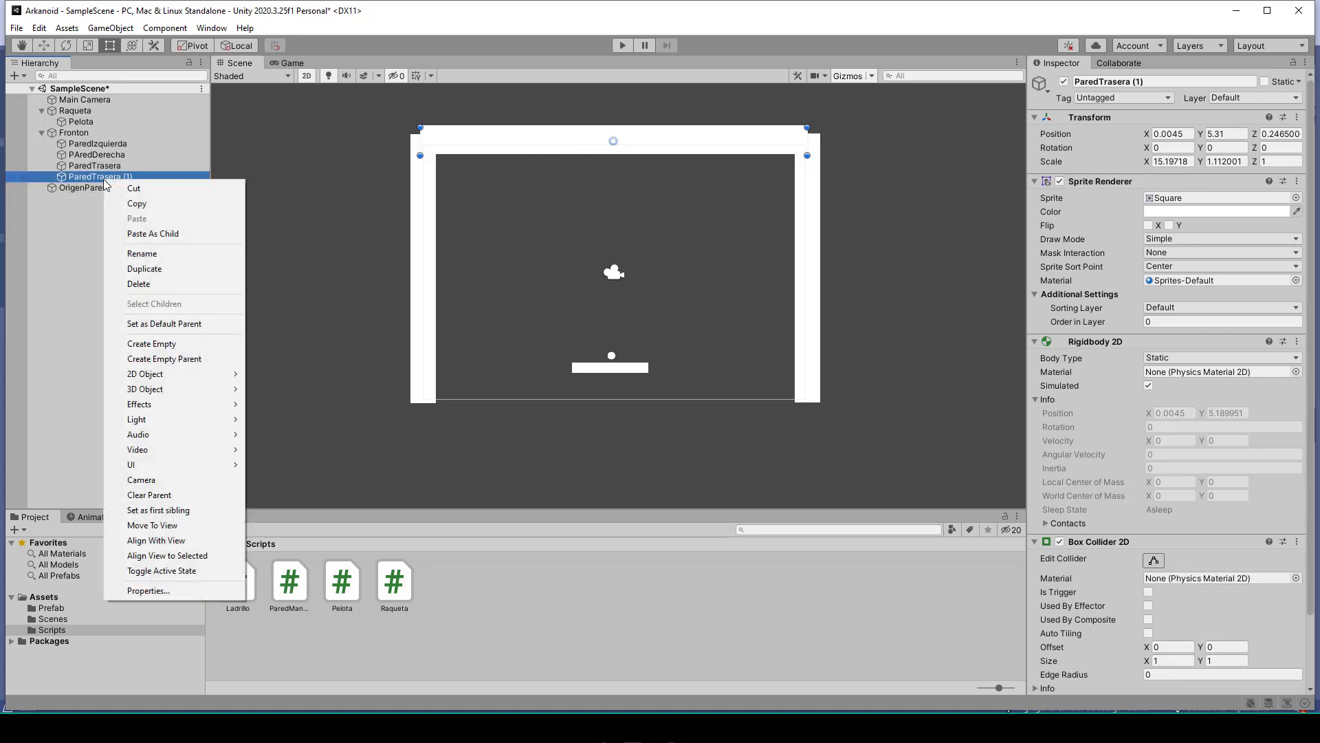
{"action": "left_click", "coordinate": [145, 259]}
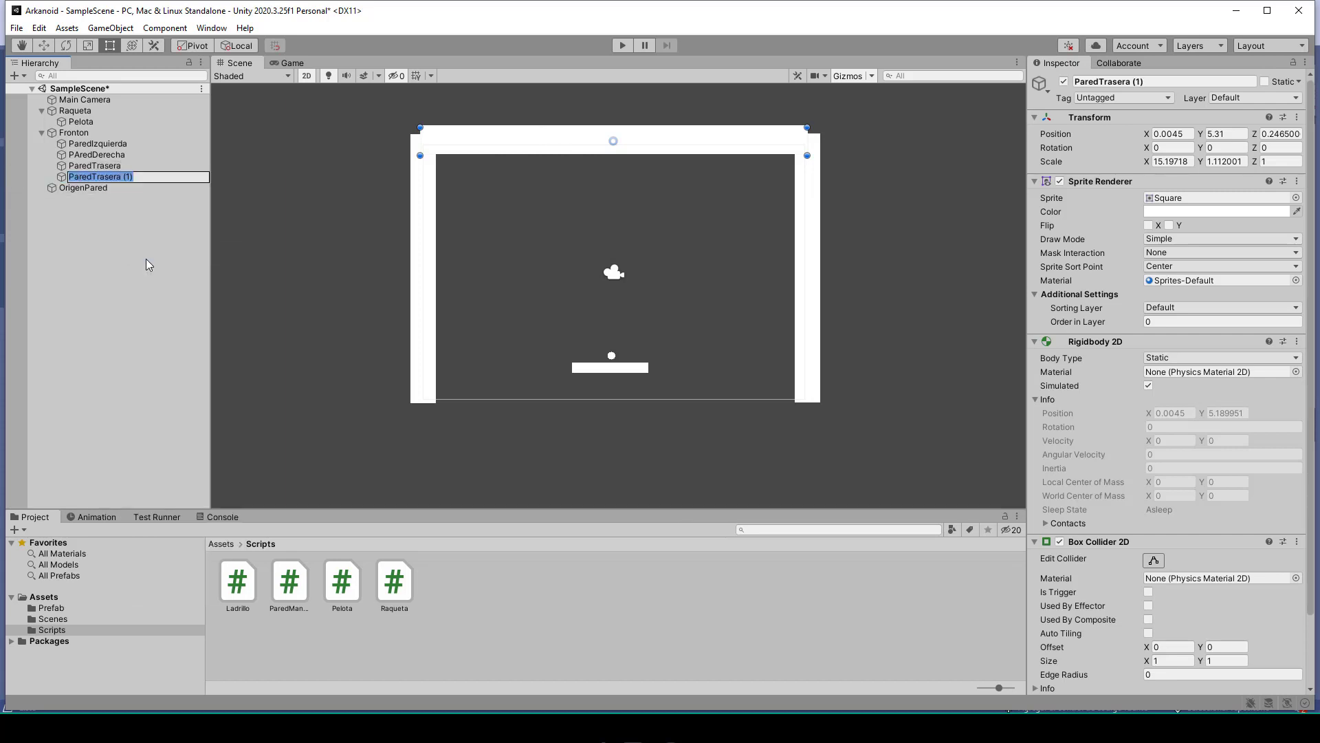
{"action": "type", "text": "ParedDelante"}
{"action": "type", "text": "ra"}
{"action": "key", "text": "Return"}
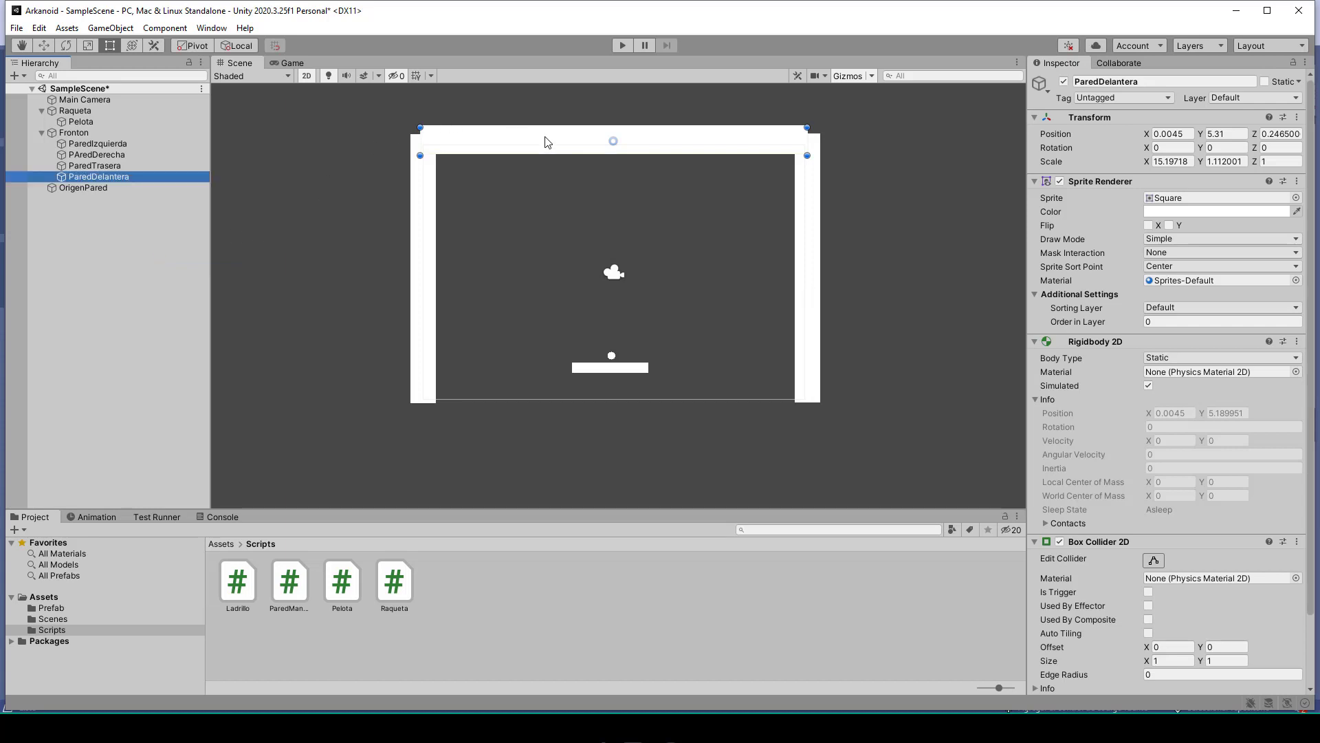
- Move ParedDelantera below the play area, tick Is Trigger on its Box Collider 2D, and play
{"action": "left_click_drag", "start_coordinate": [546, 138], "coordinate": [584, 432]}
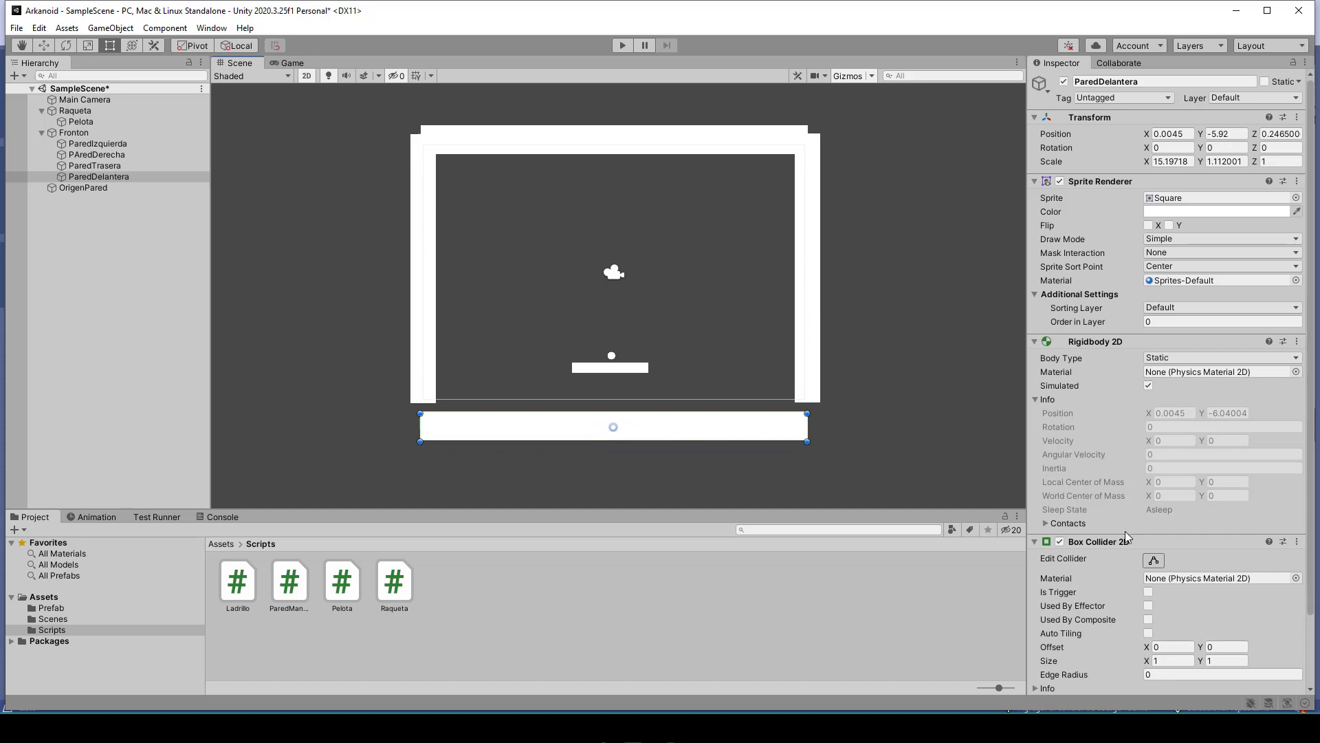
{"action": "scroll", "coordinate": [1125, 531], "scroll_direction": "down", "scroll_amount": 3}
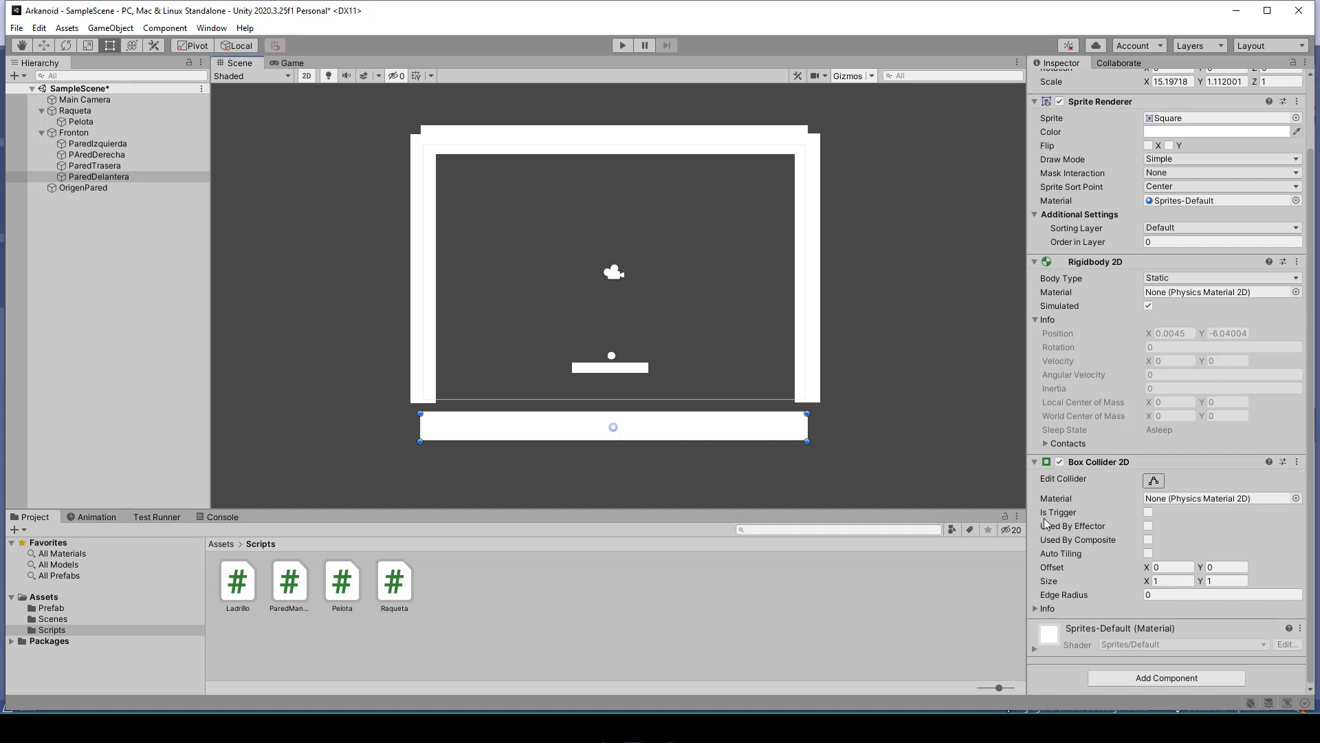
{"action": "left_click", "coordinate": [1148, 513]}
{"action": "left_click", "coordinate": [623, 46]}
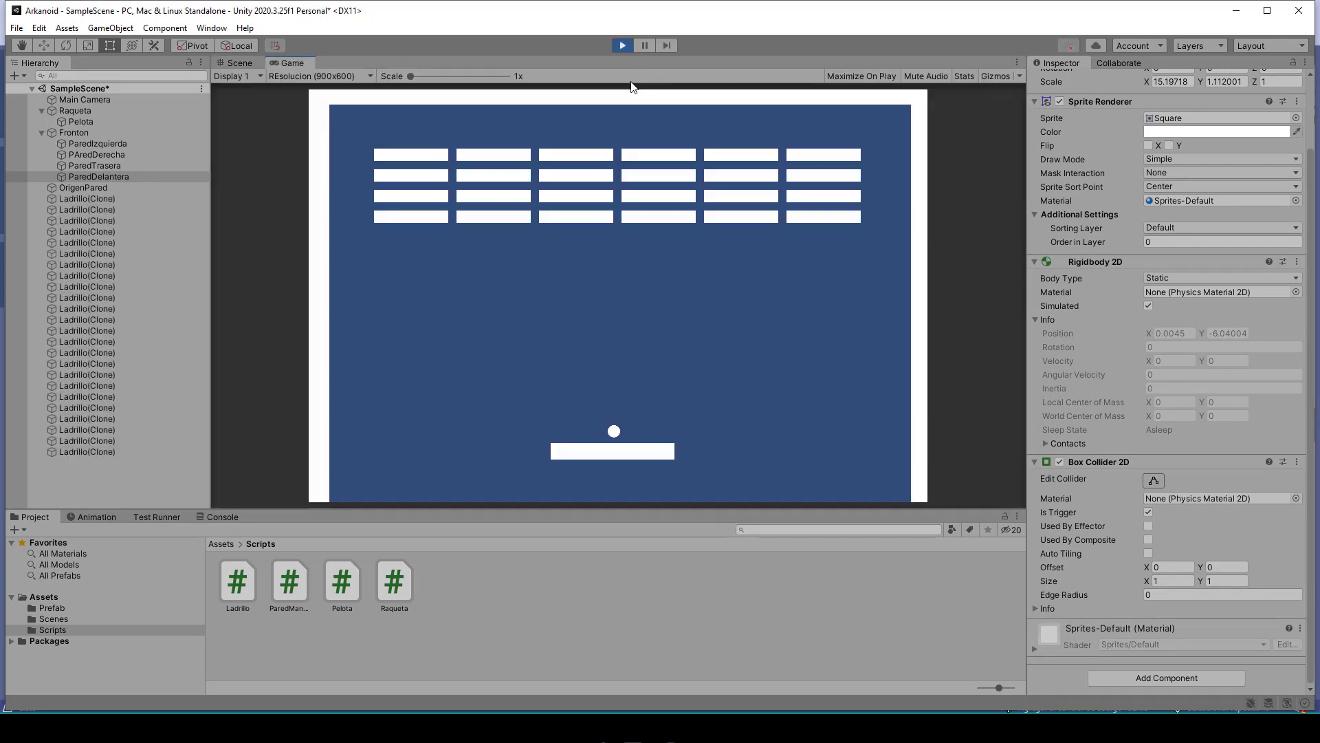
{"action": "key", "text": "Left"}
{"action": "key", "text": "Right"}
{"action": "key", "text": "Right"}
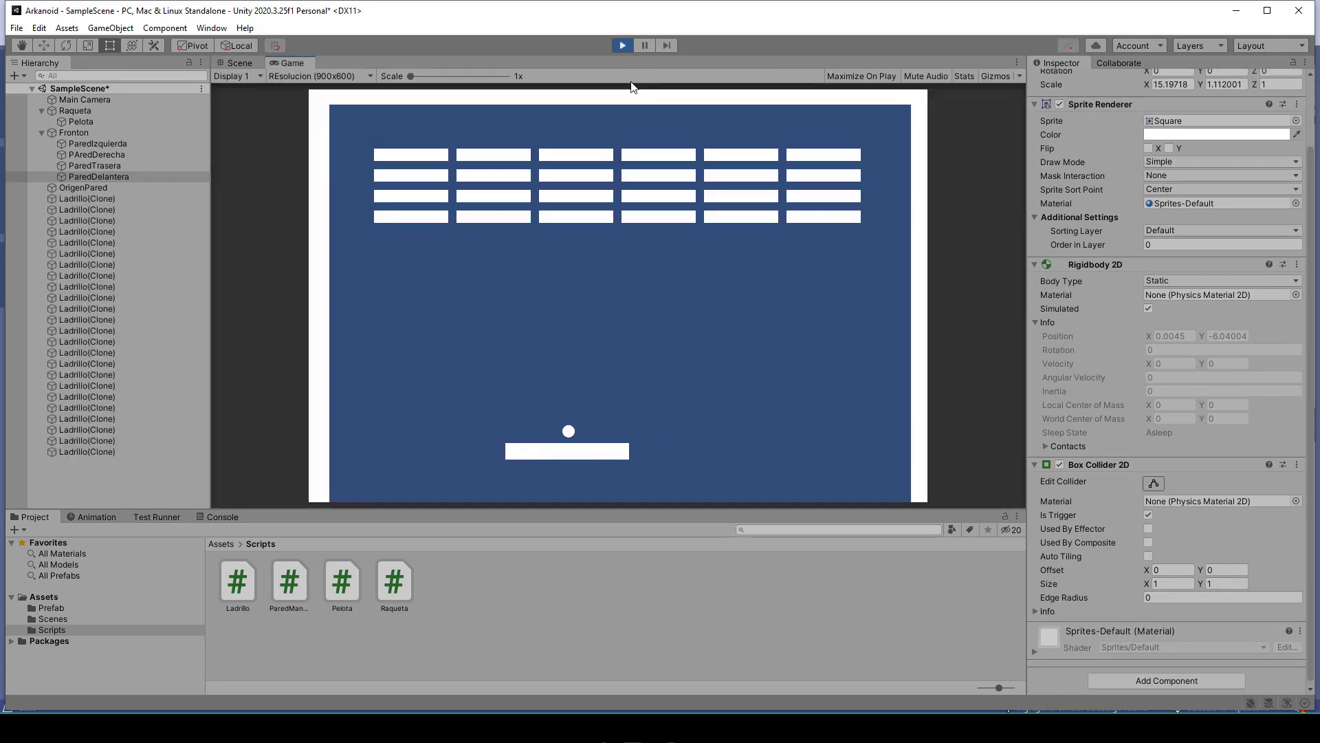
{"action": "key", "text": "space"}
{"action": "key", "text": "Right"}
{"action": "key", "text": "Left"}
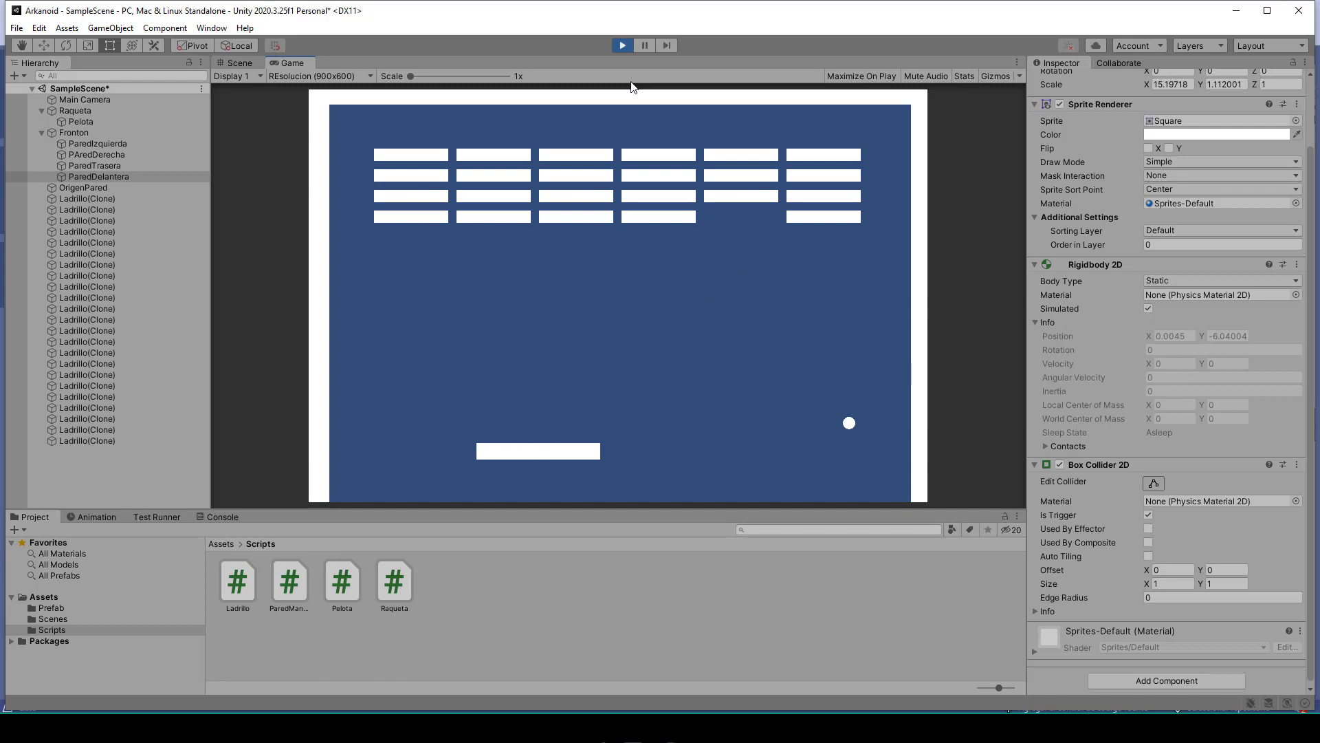
{"action": "key", "text": "Right"}
{"action": "key", "text": "Left"}
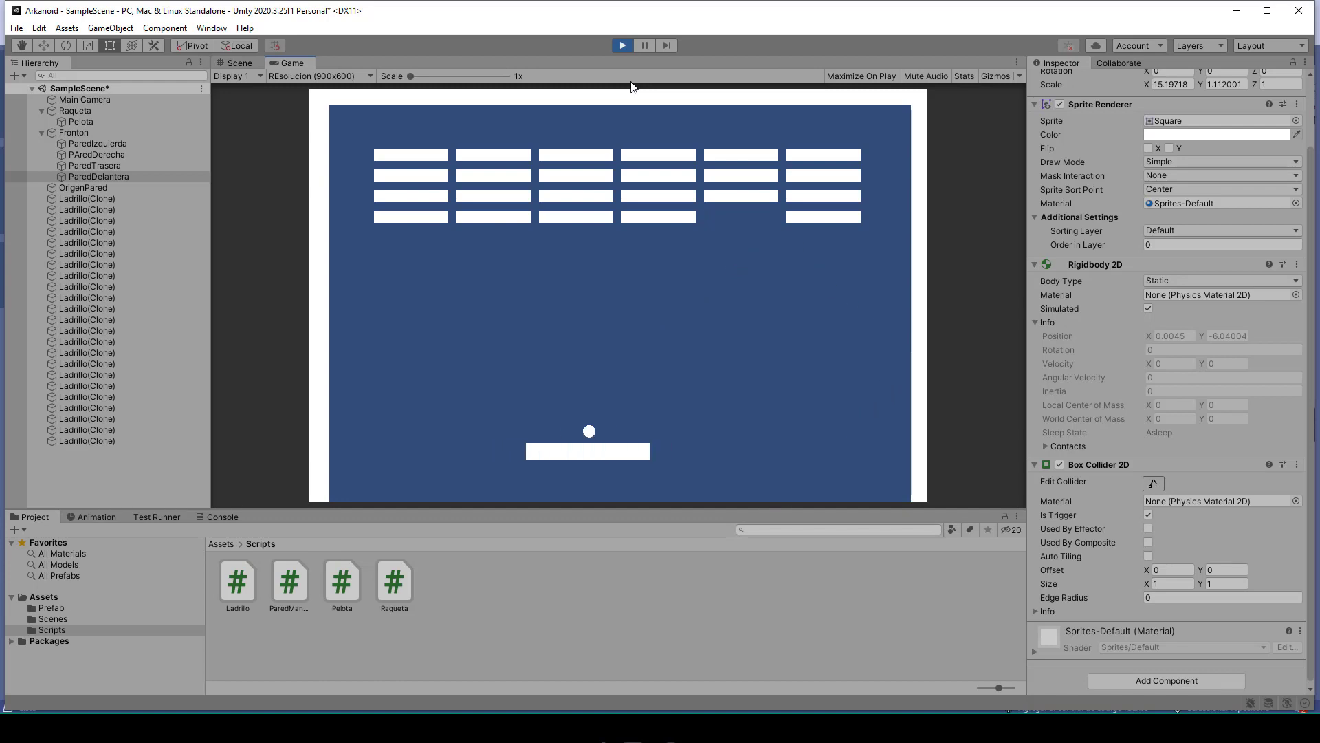
{"action": "key", "text": "Right"}
{"action": "key", "text": "Right"}
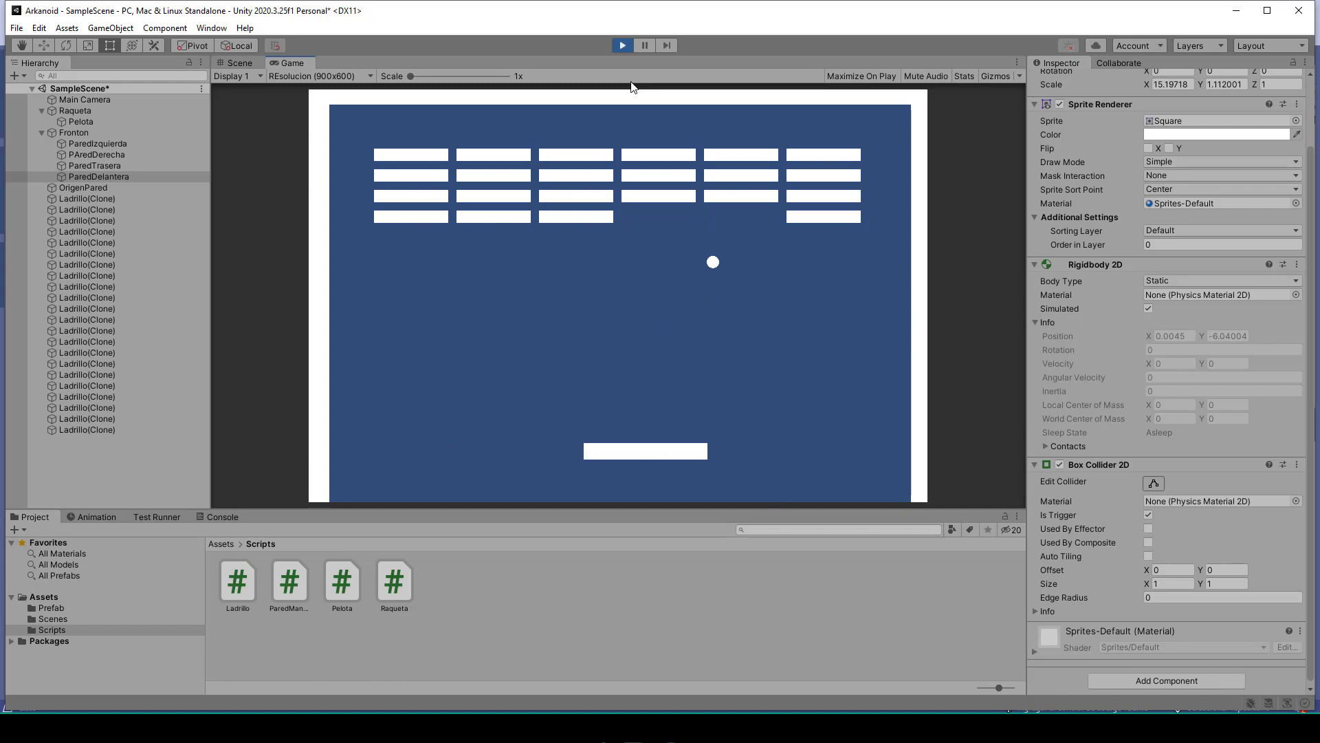
{"action": "key", "text": "Left"}
{"action": "key", "text": "Right"}
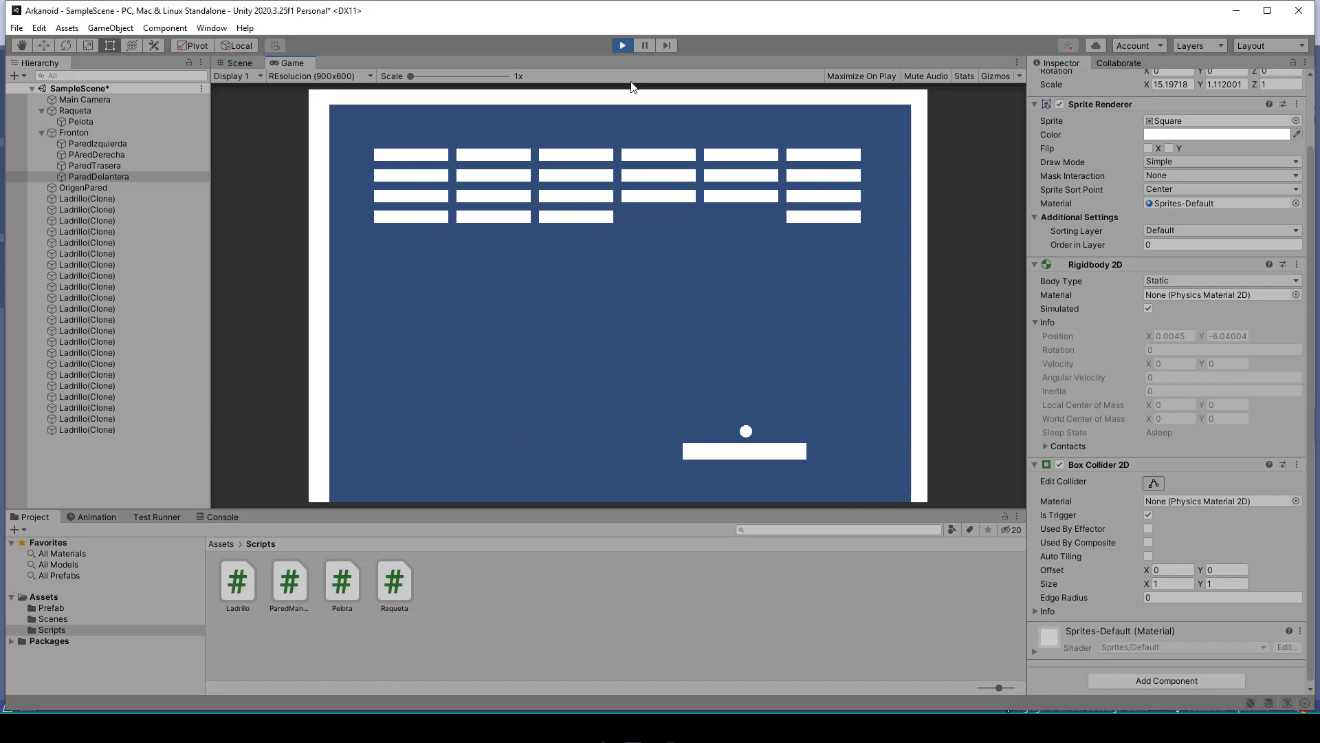
{"action": "key", "text": "Left"}
{"action": "key", "text": "Right"}
{"action": "key", "text": "Left"}
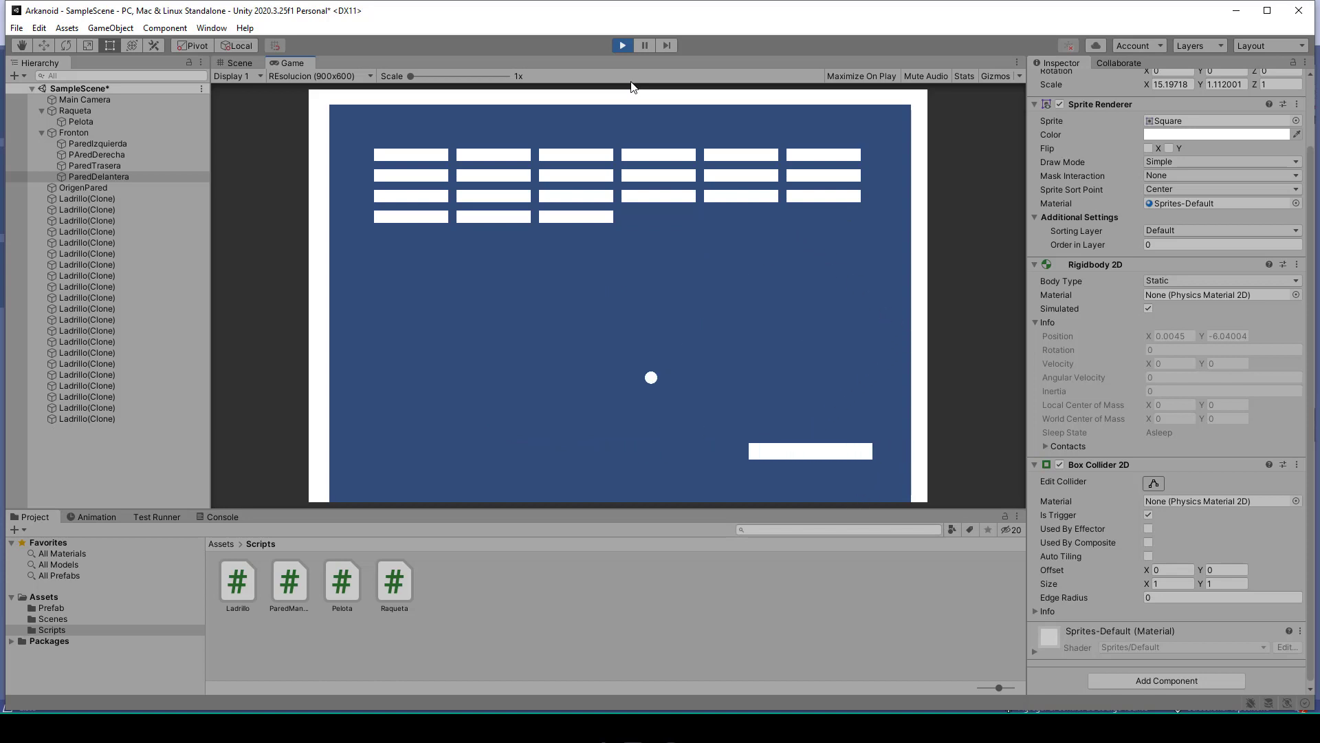
{"action": "key", "text": "Left"}
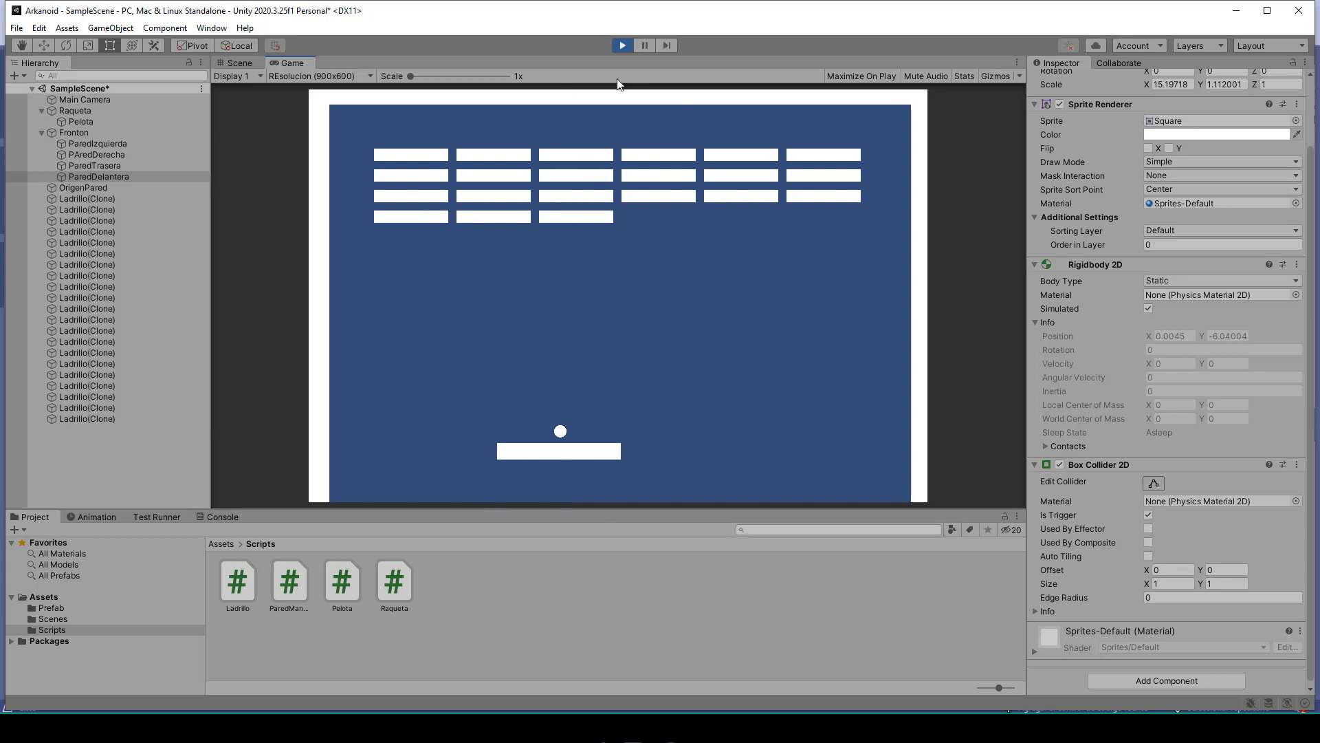
{"action": "left_click", "coordinate": [623, 45]}
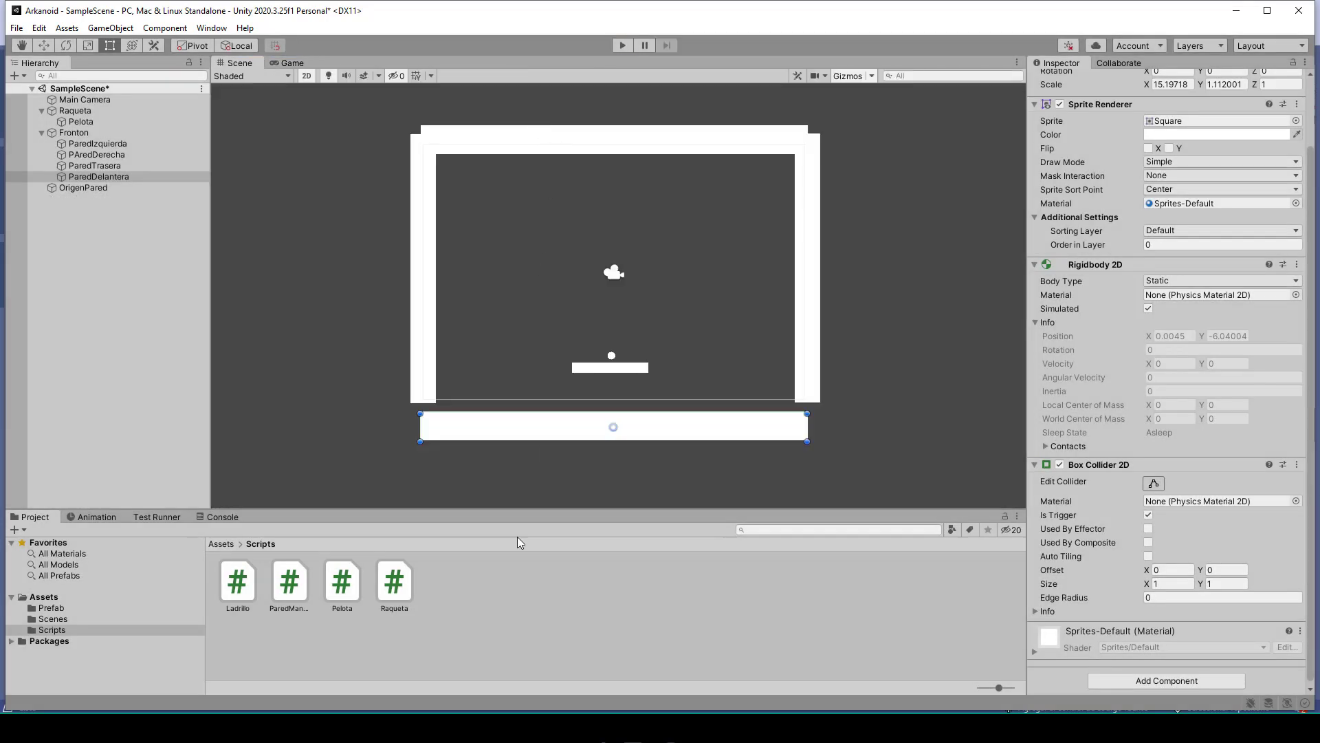
- Create a new C# script named GameManager in the Scripts folder
{"action": "right_click", "coordinate": [469, 597]}
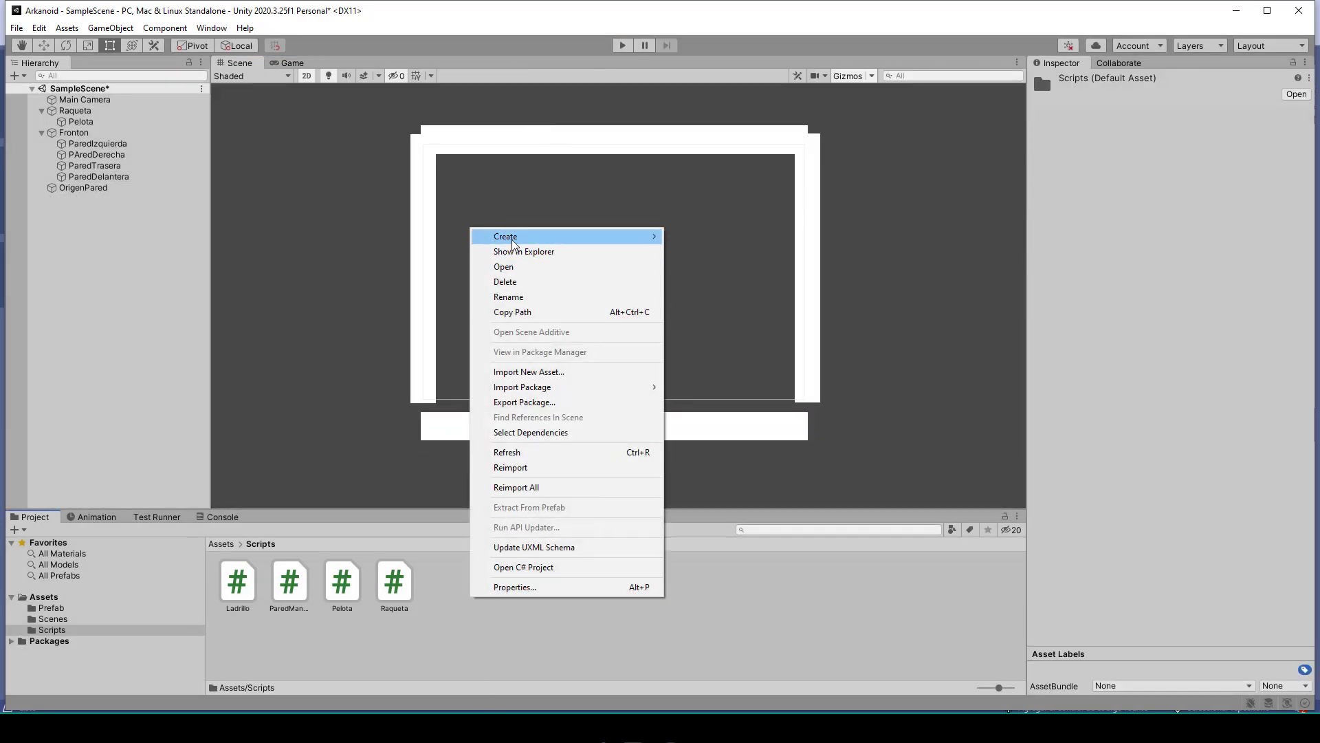
{"action": "mouse_move", "coordinate": [659, 246]}
{"action": "left_click", "coordinate": [701, 204]}
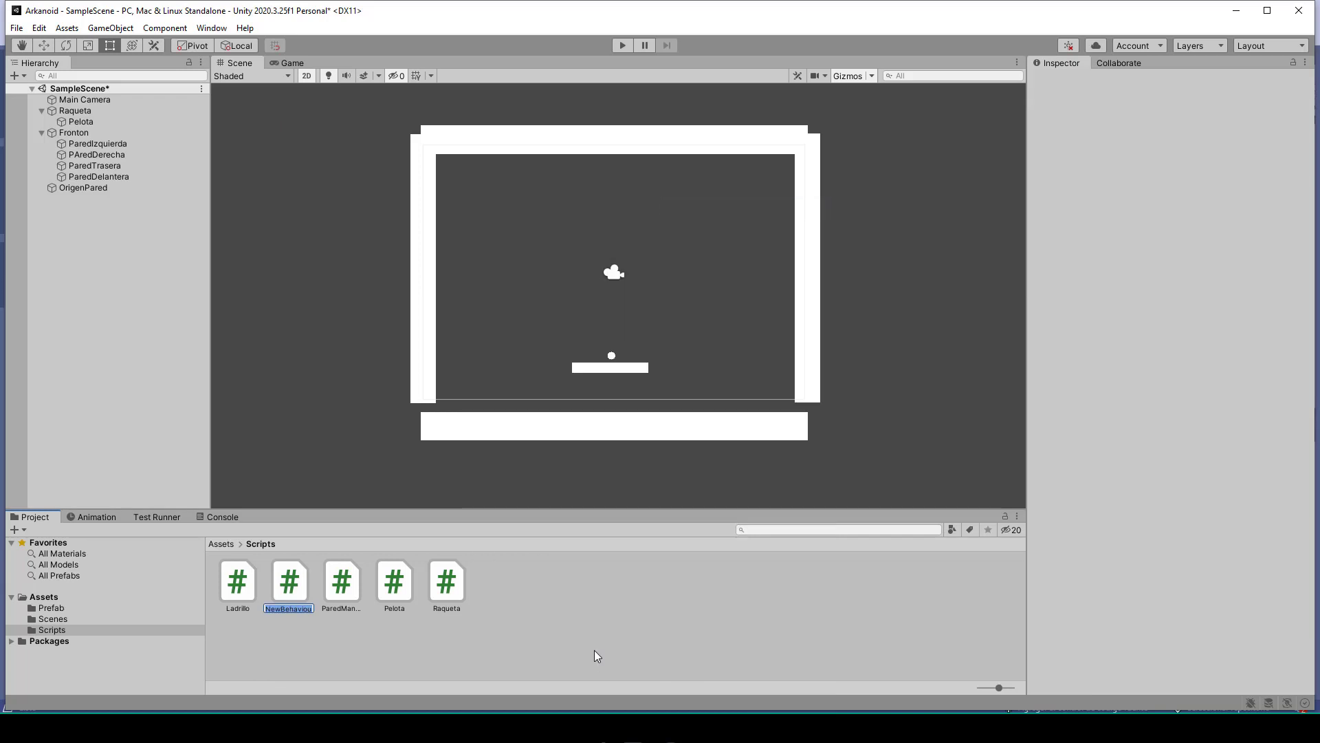
{"action": "type", "text": "Gam"}
{"action": "type", "text": "er"}
{"action": "key", "text": "Return"}
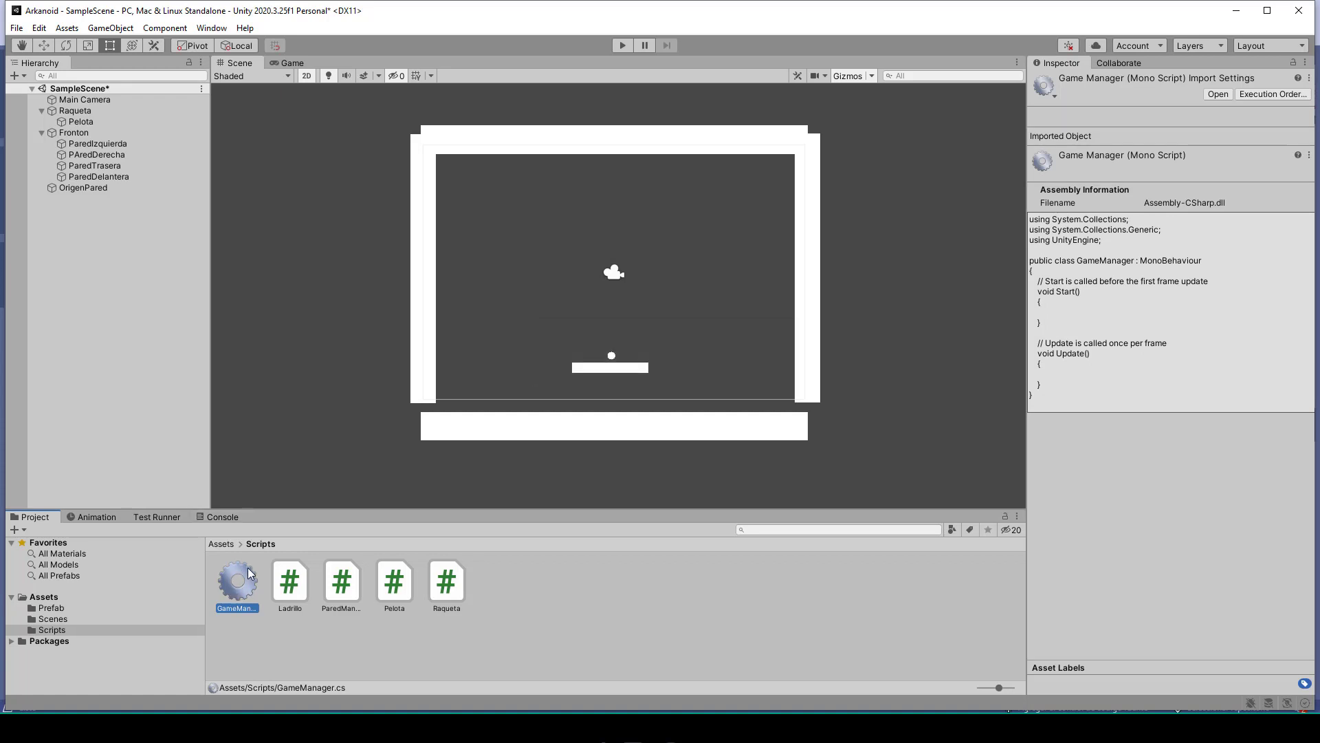
- Add an empty GameManager object to the scene and attach the GameManager script to it
{"action": "right_click", "coordinate": [117, 225]}
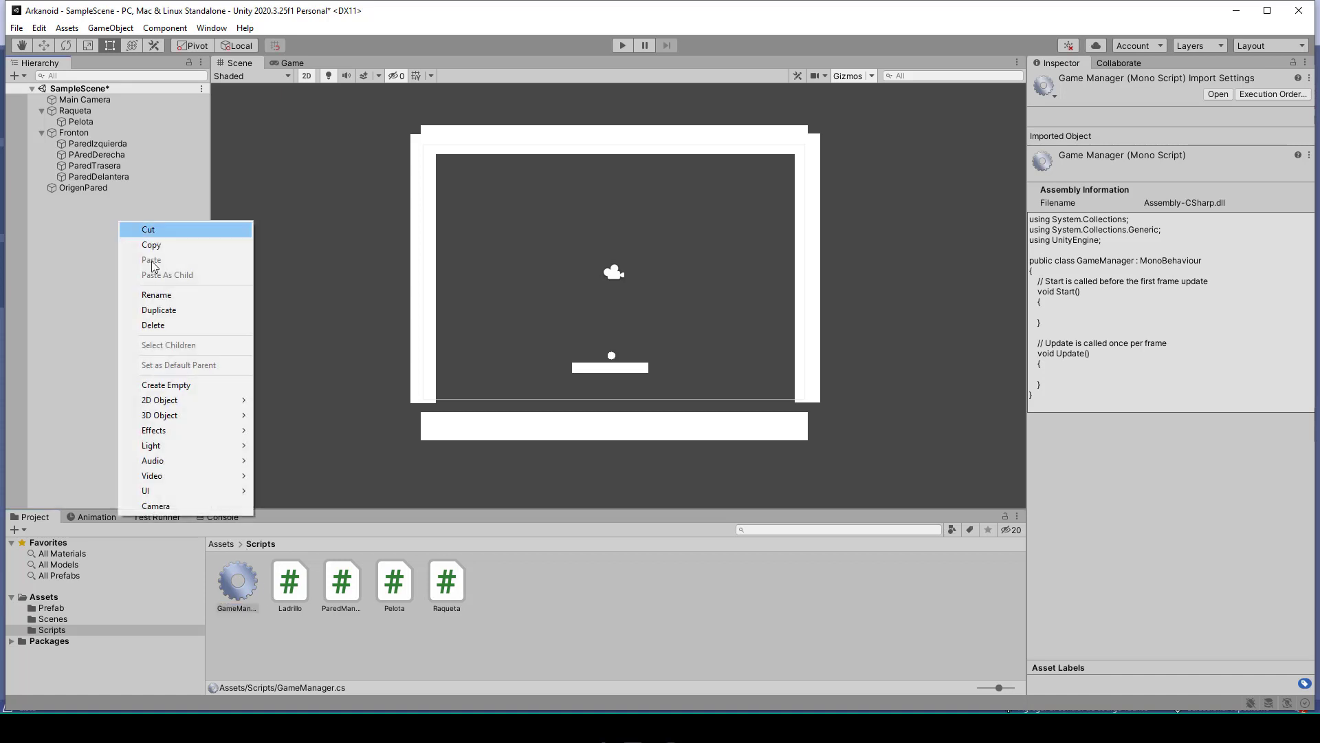
{"action": "left_click", "coordinate": [176, 382]}
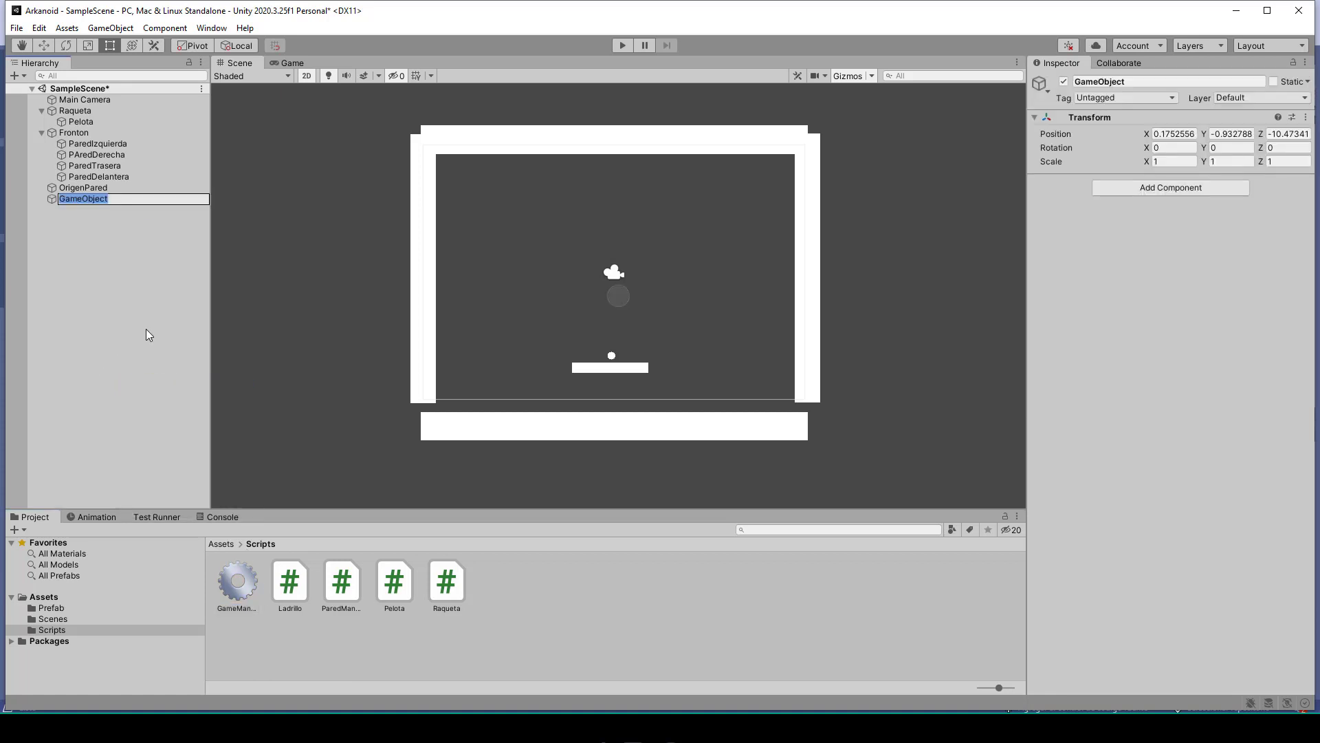
{"action": "type", "text": "GameMan"}
{"action": "type", "text": "ager"}
{"action": "key", "text": "Return"}
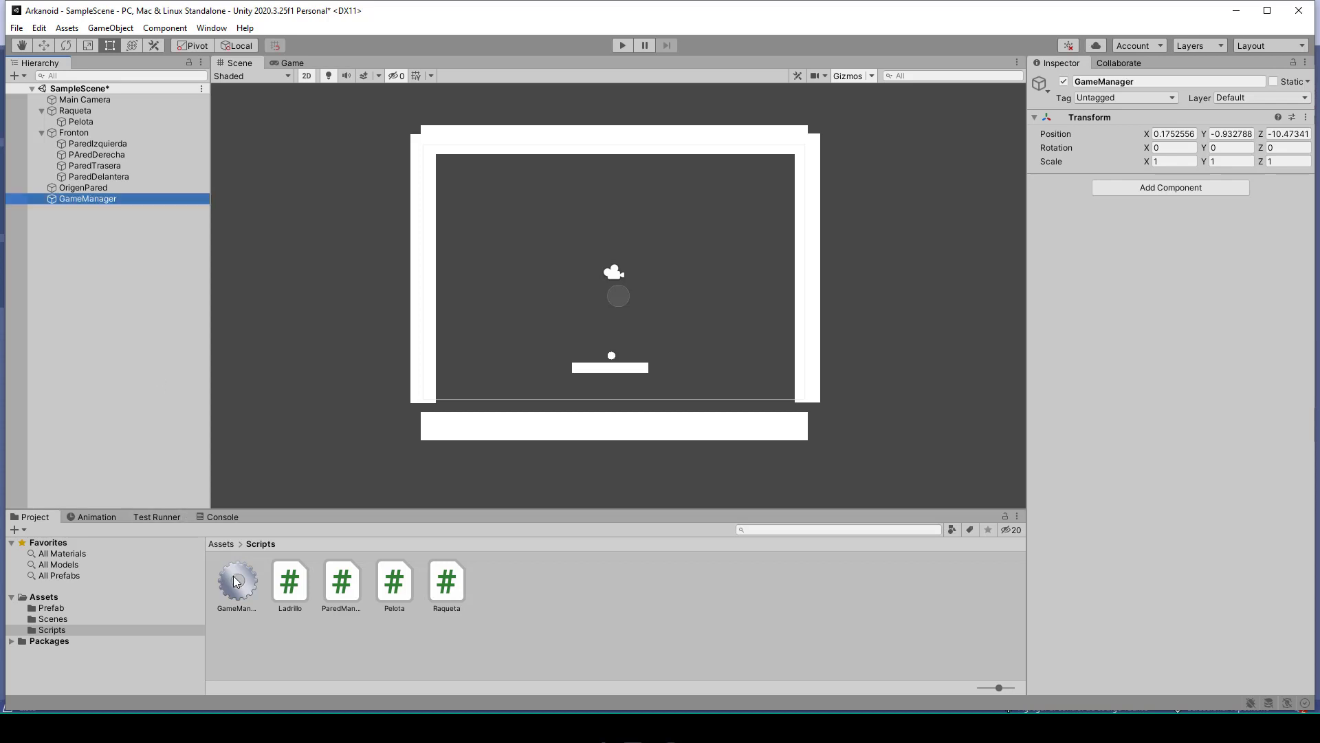
{"action": "left_click_drag", "start_coordinate": [235, 581], "coordinate": [108, 201]}
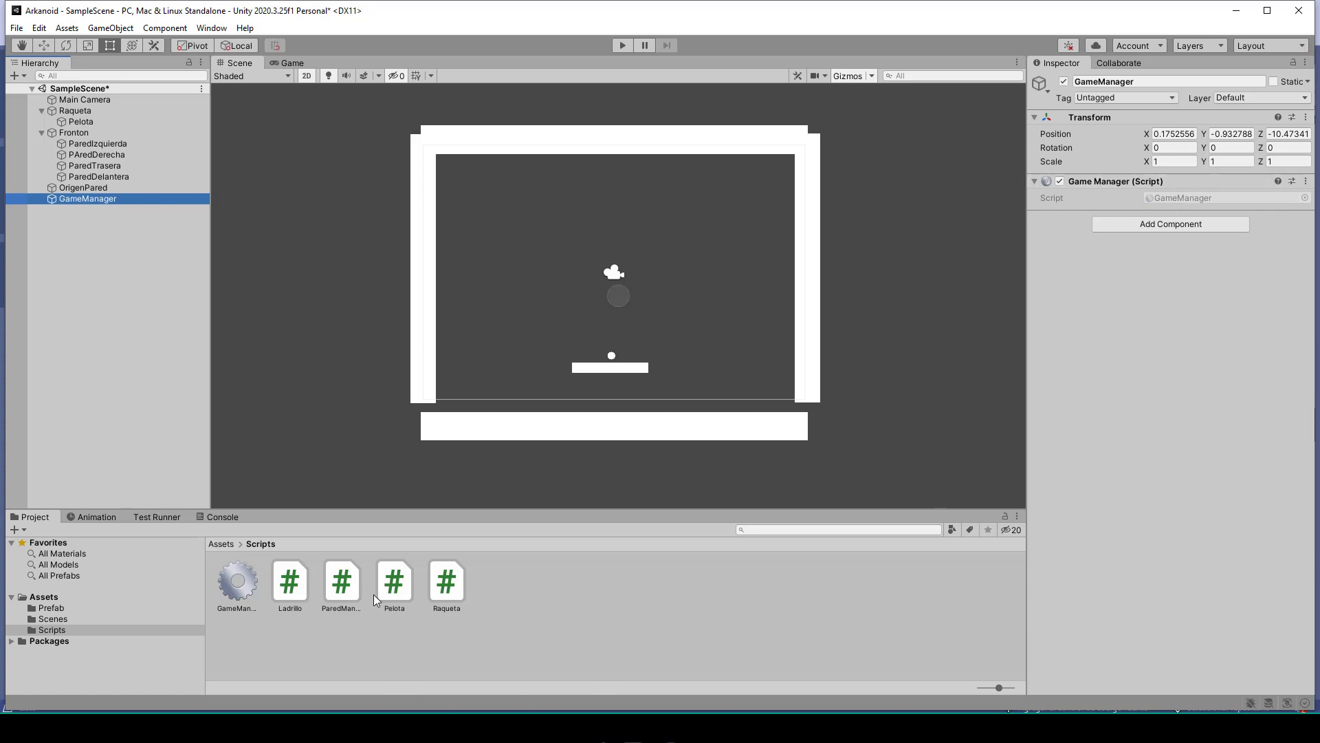
{"action": "left_click", "coordinate": [240, 596]}
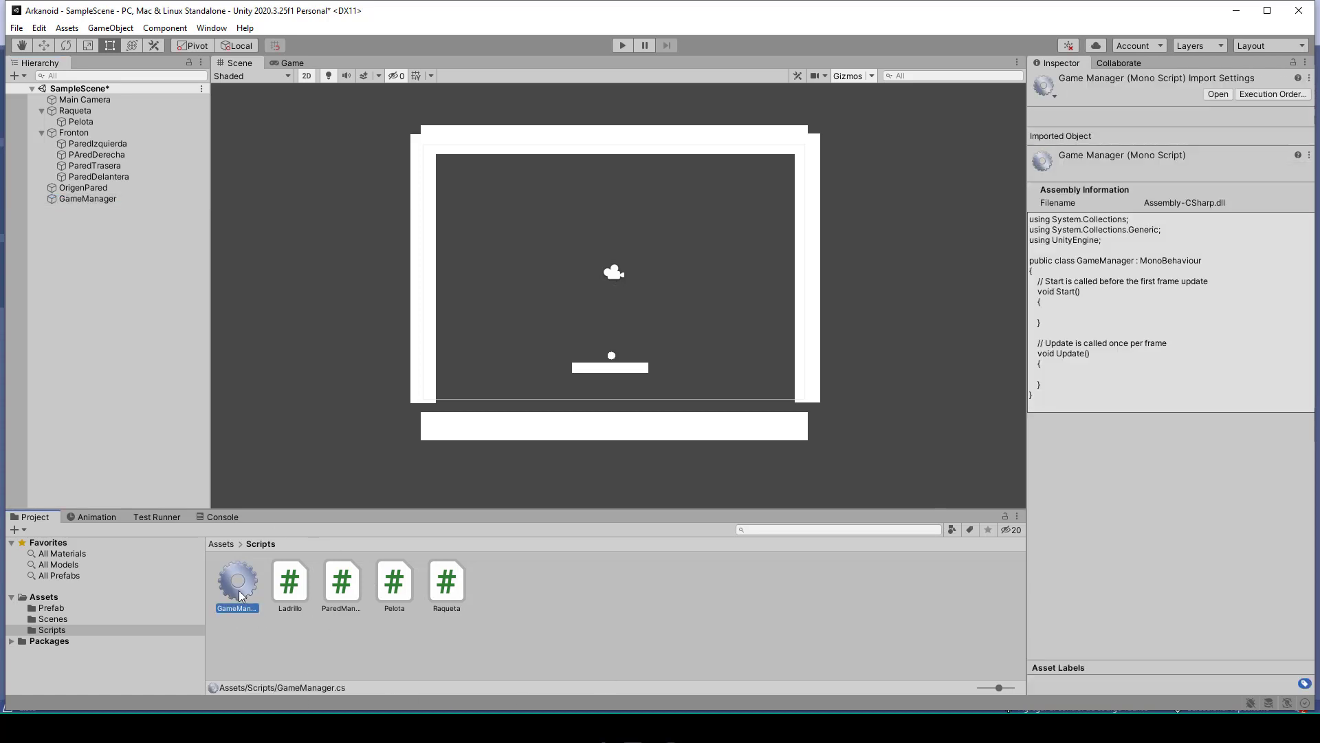
- Open GameManager.cs and declare public int vidas and public int puntos
{"action": "double_click", "coordinate": [240, 596]}
{"action": "left_click", "coordinate": [214, 188]}
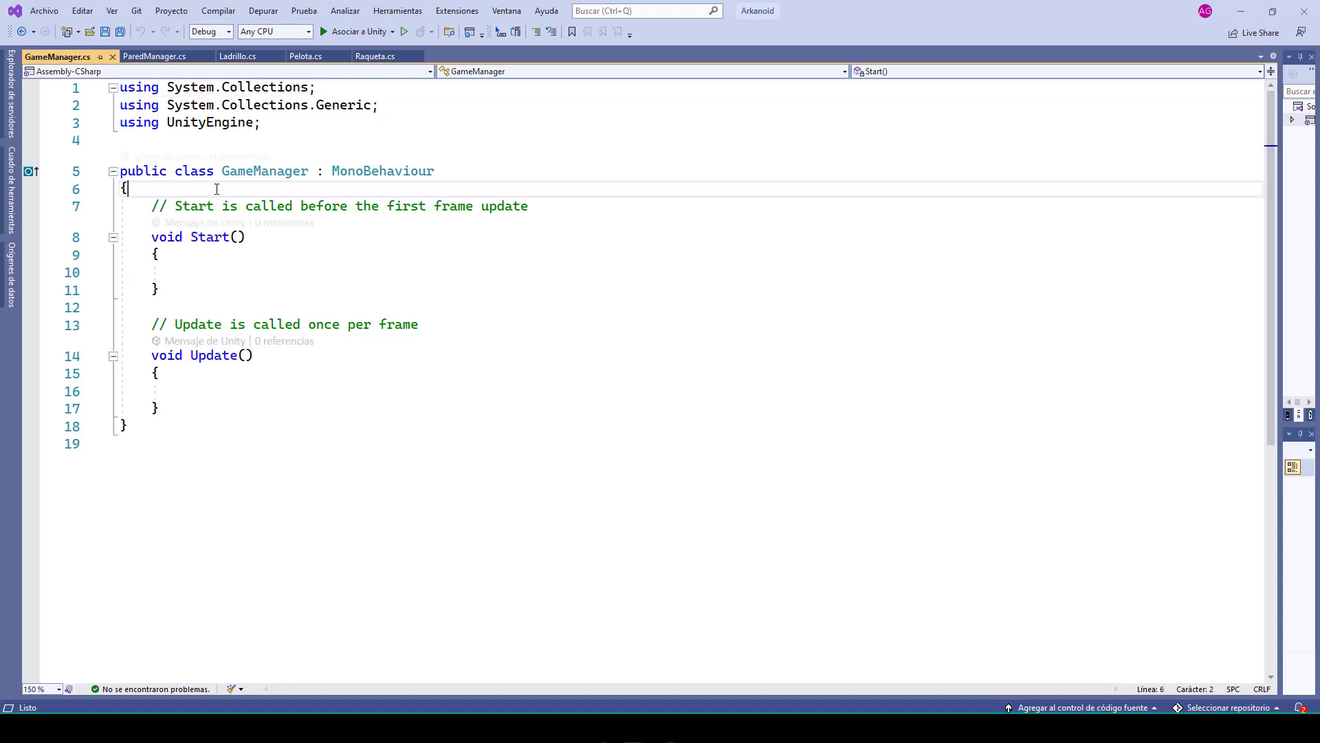
{"action": "key", "text": "Return"}
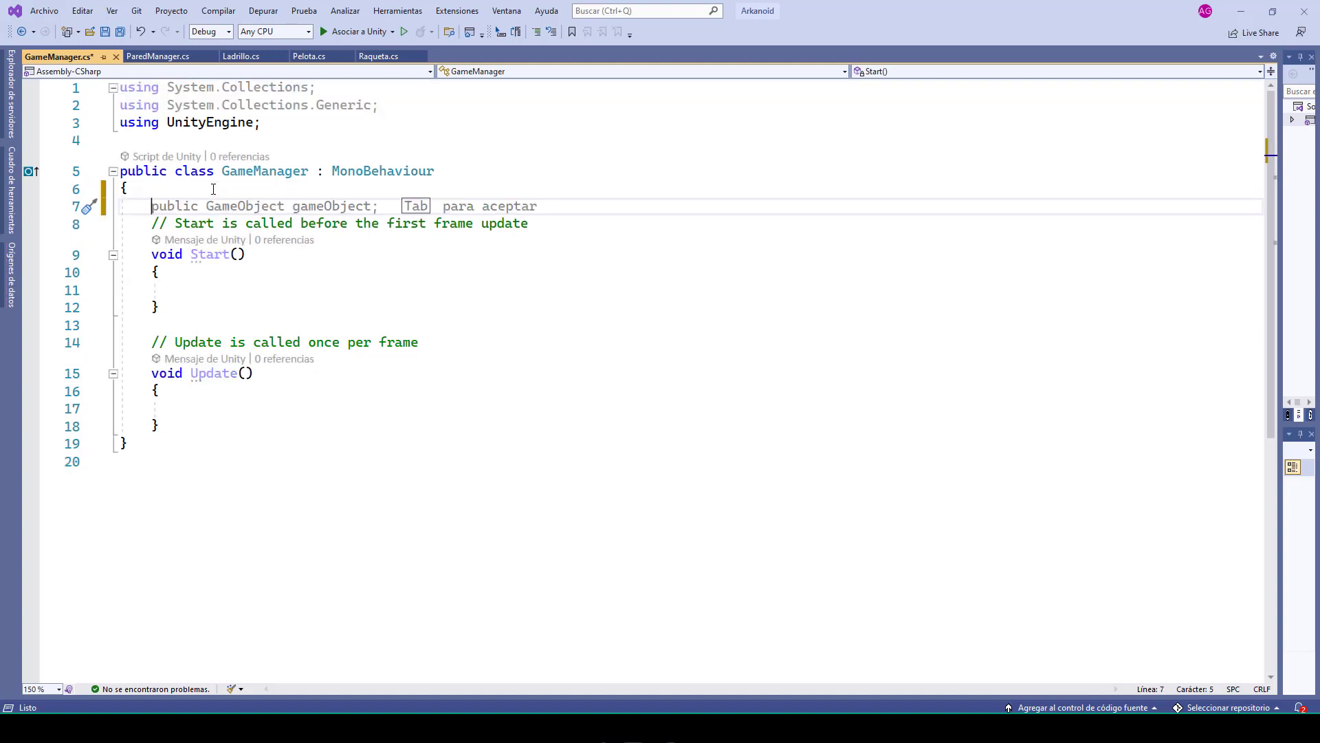
{"action": "type", "text": "public int "}
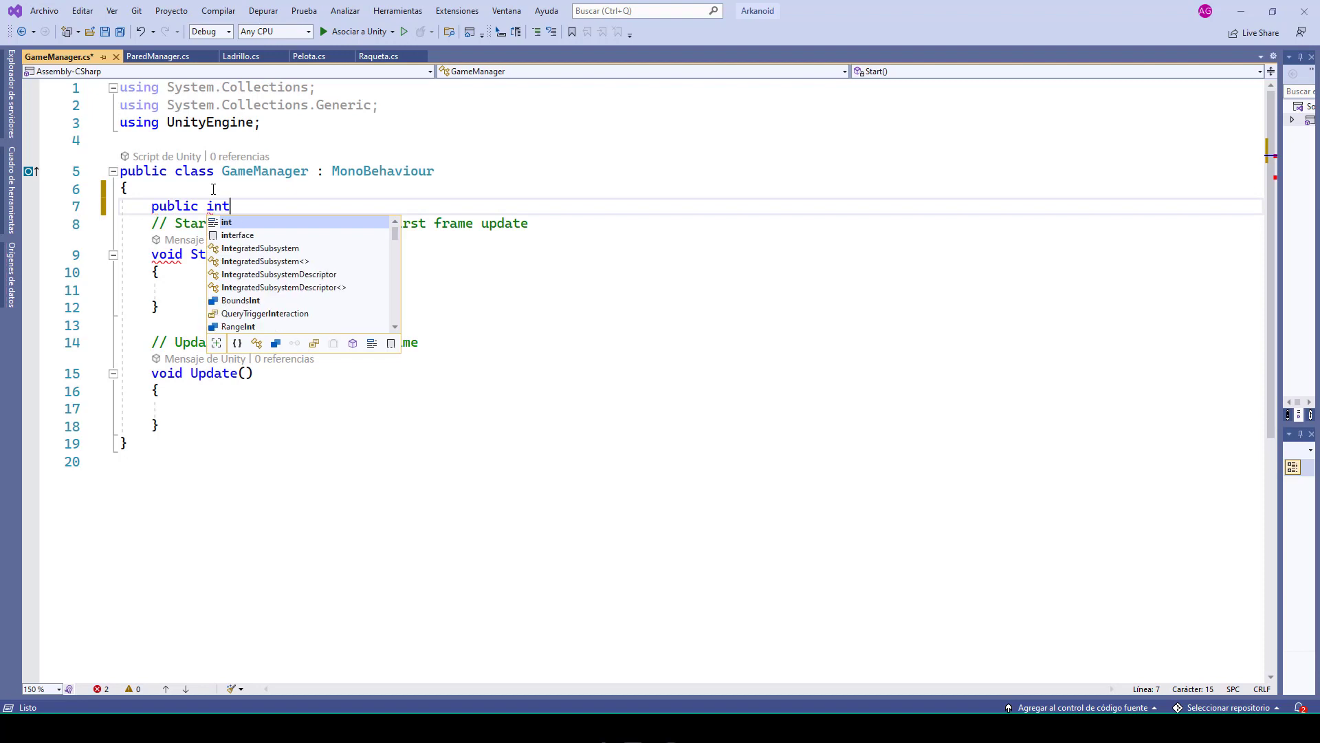
{"action": "type", "text": "vidas;"}
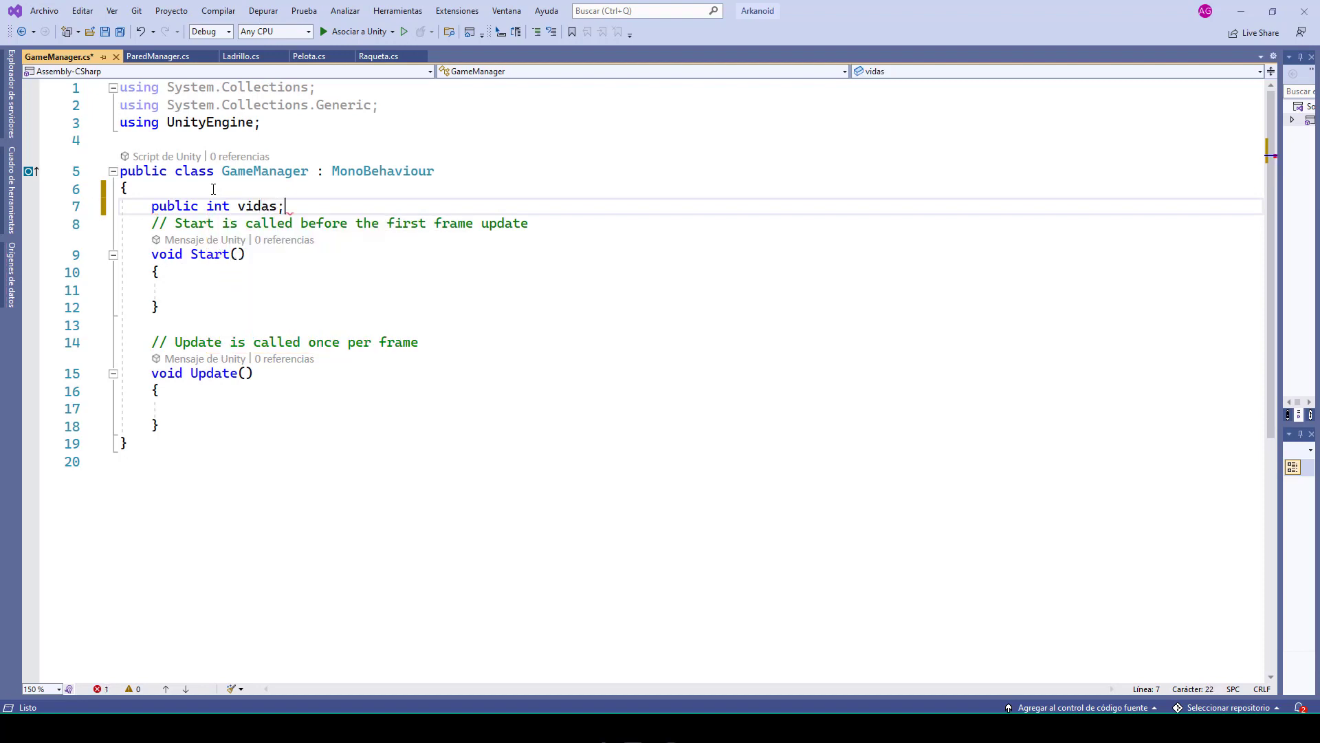
{"action": "key", "text": "Return"}
{"action": "type", "text": "public int "}
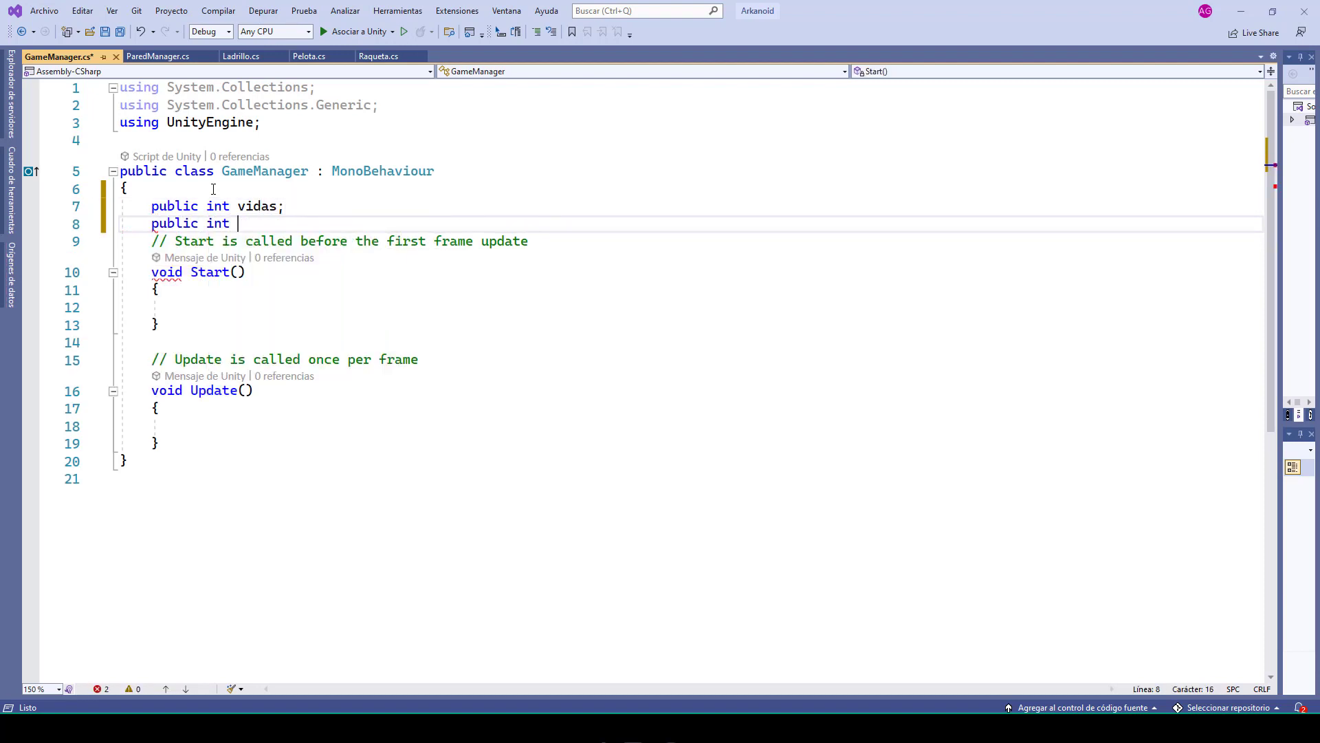
{"action": "type", "text": "puntos;"}
{"action": "key", "text": "Return"}
{"action": "key", "text": "Return"}
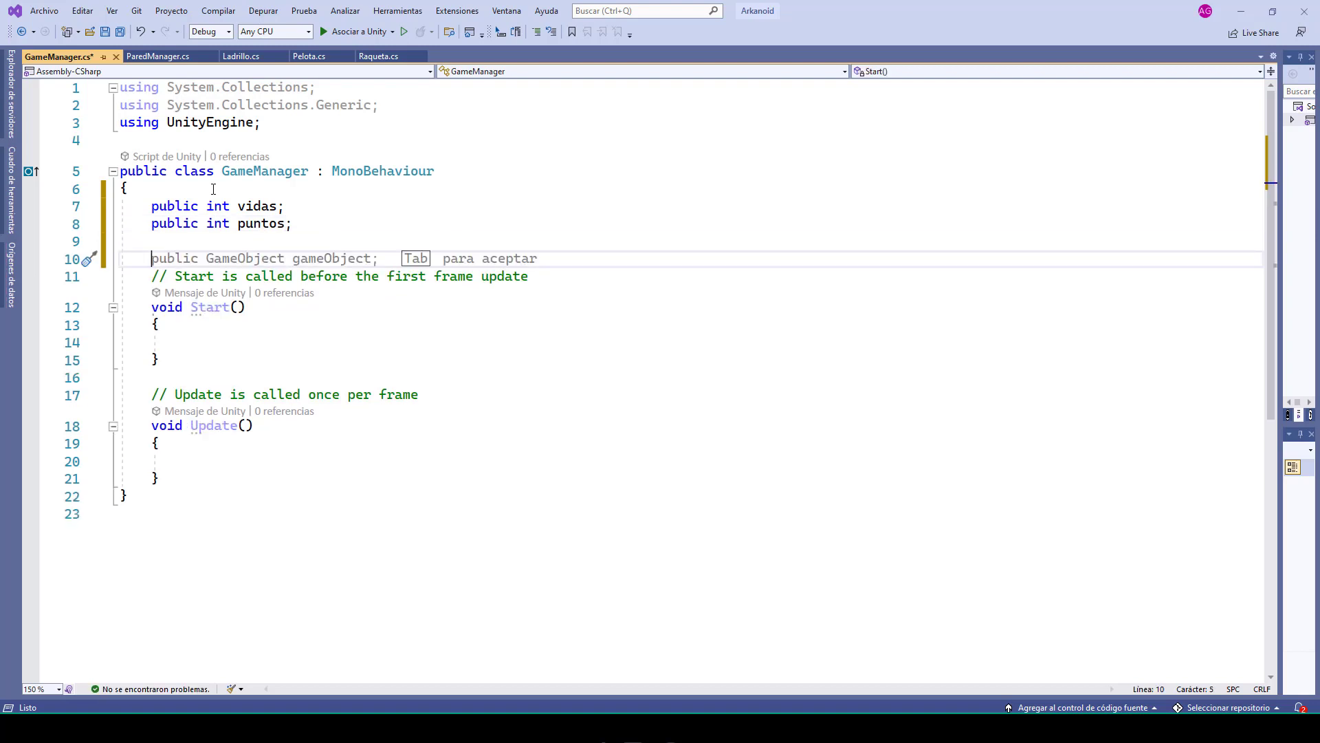
- Add using UnityEngine.UI; below the using statements
{"action": "left_click", "coordinate": [274, 121]}
{"action": "key", "text": "Return"}
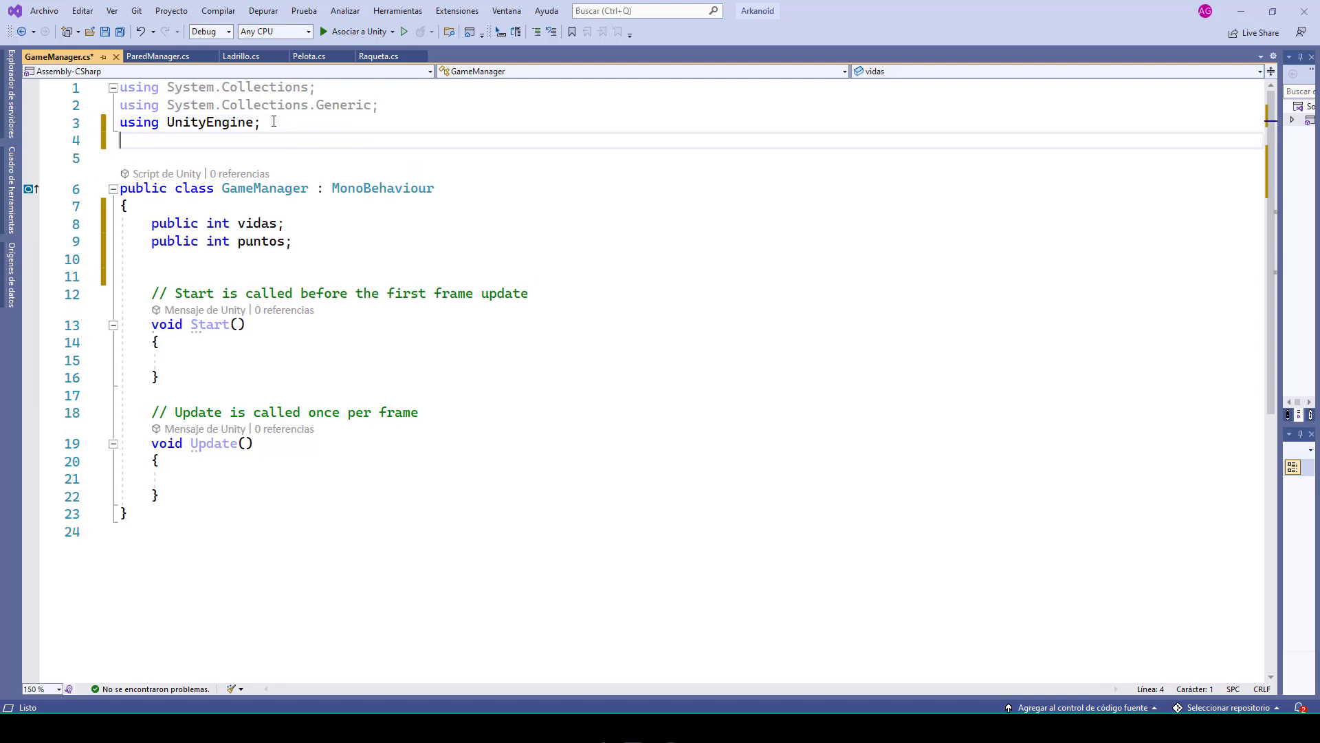
{"action": "type", "text": "using Unity"}
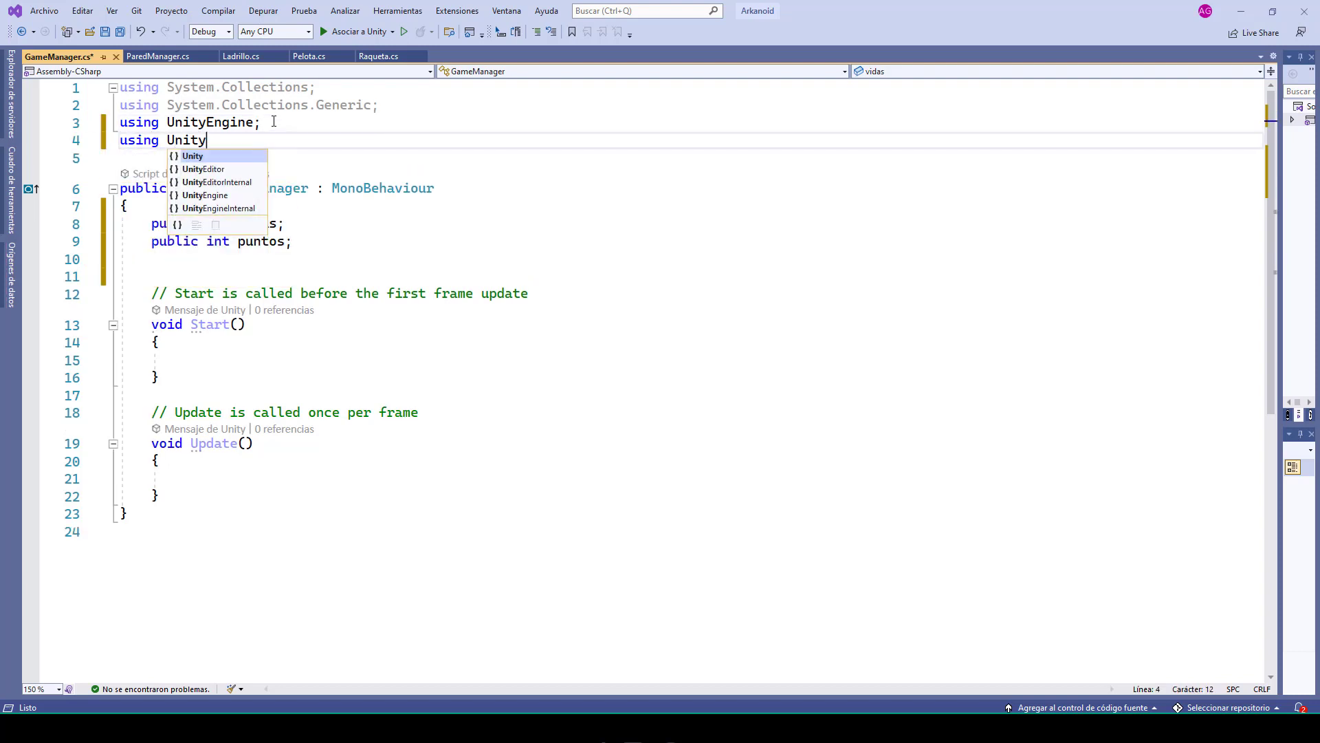
{"action": "type", "text": "Engin"}
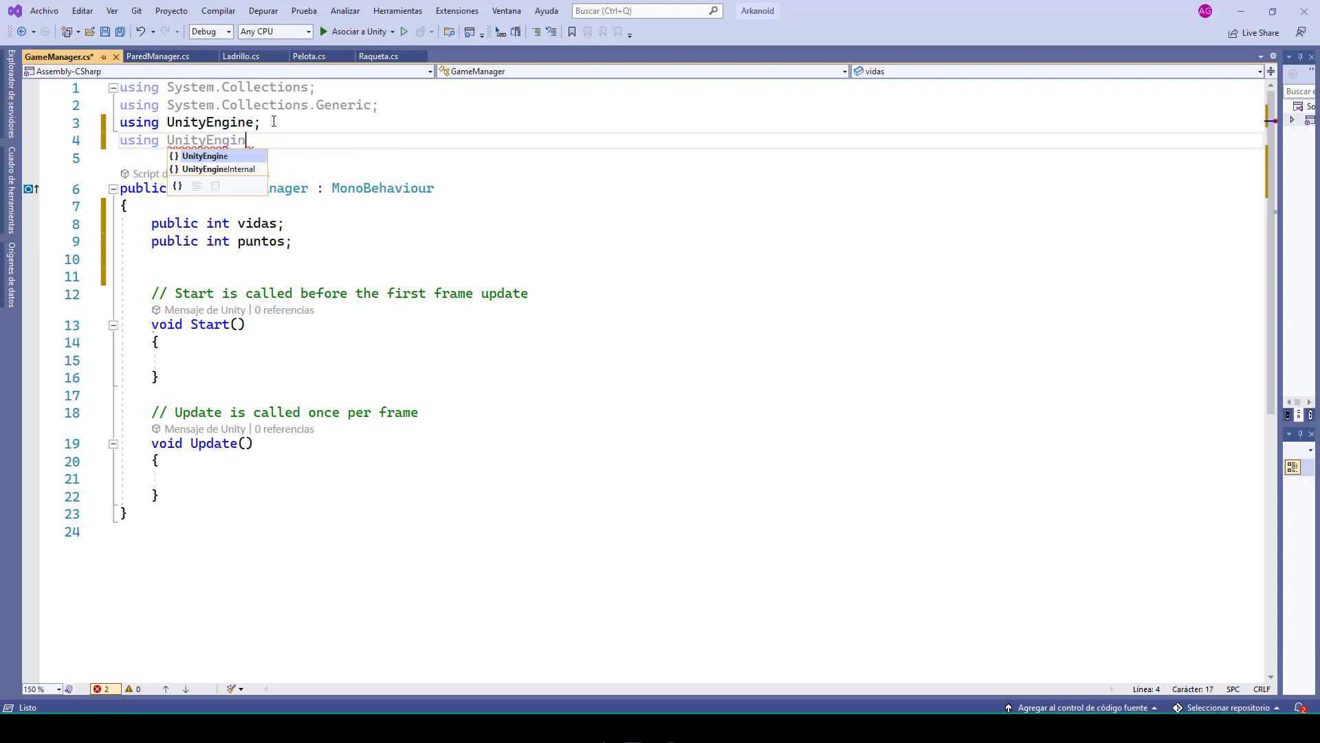
{"action": "type", "text": "e.UI"}
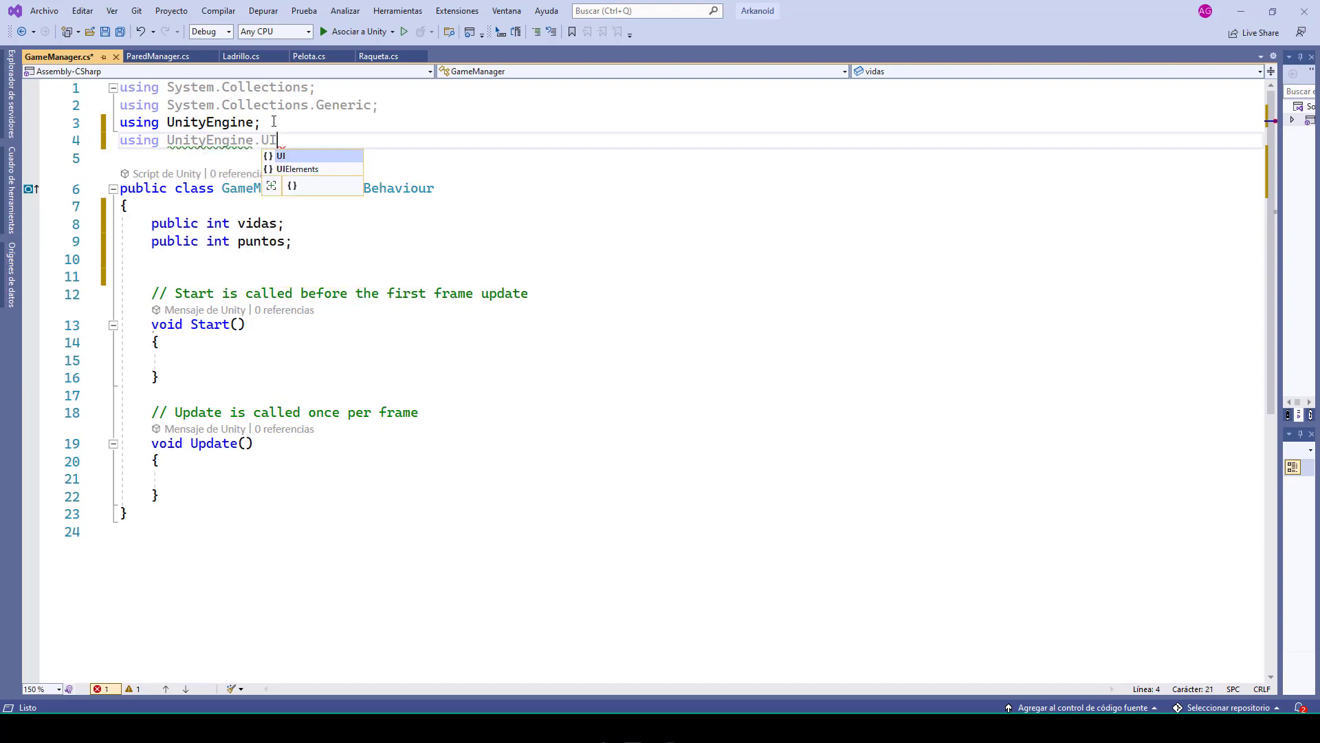
{"action": "type", "text": ";"}
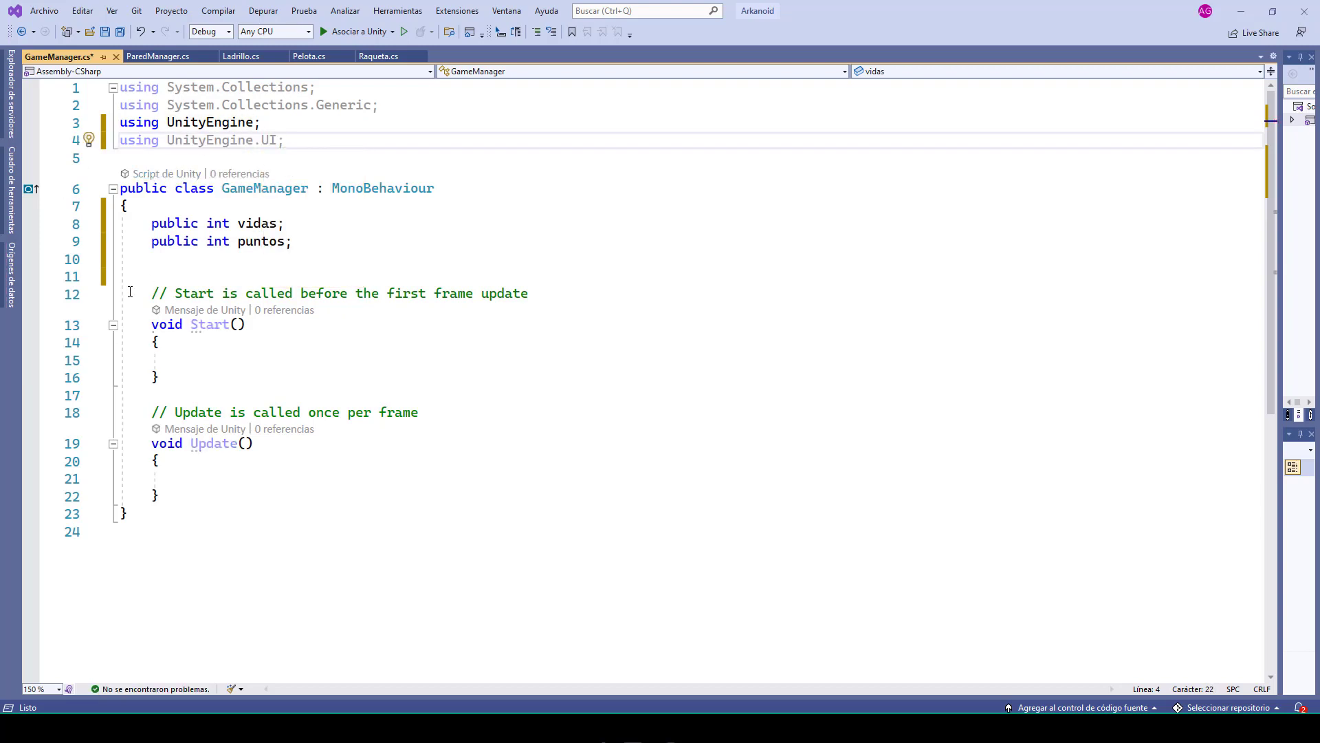
- Declare public Text vidasDisp and public Text puntosDisp fields
{"action": "left_click", "coordinate": [158, 273]}
{"action": "type", "text": "pub"}
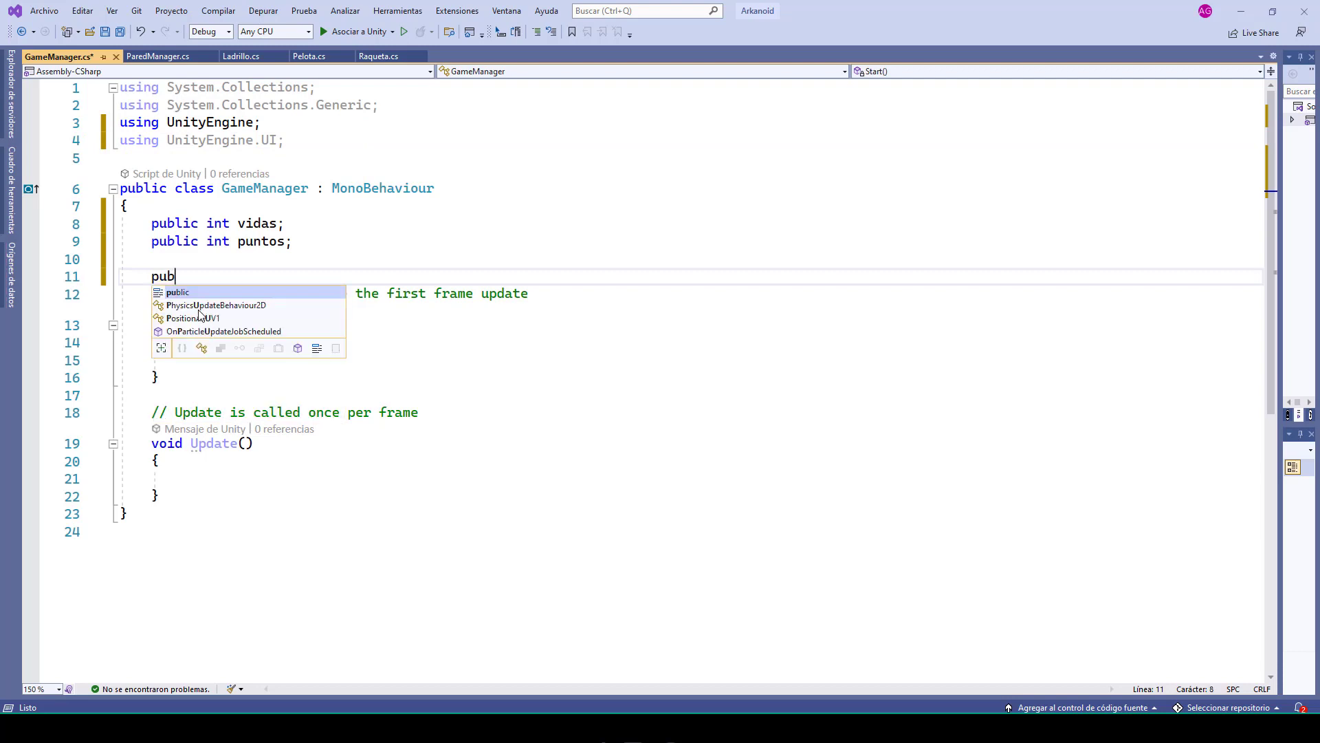
{"action": "type", "text": "lic Text "}
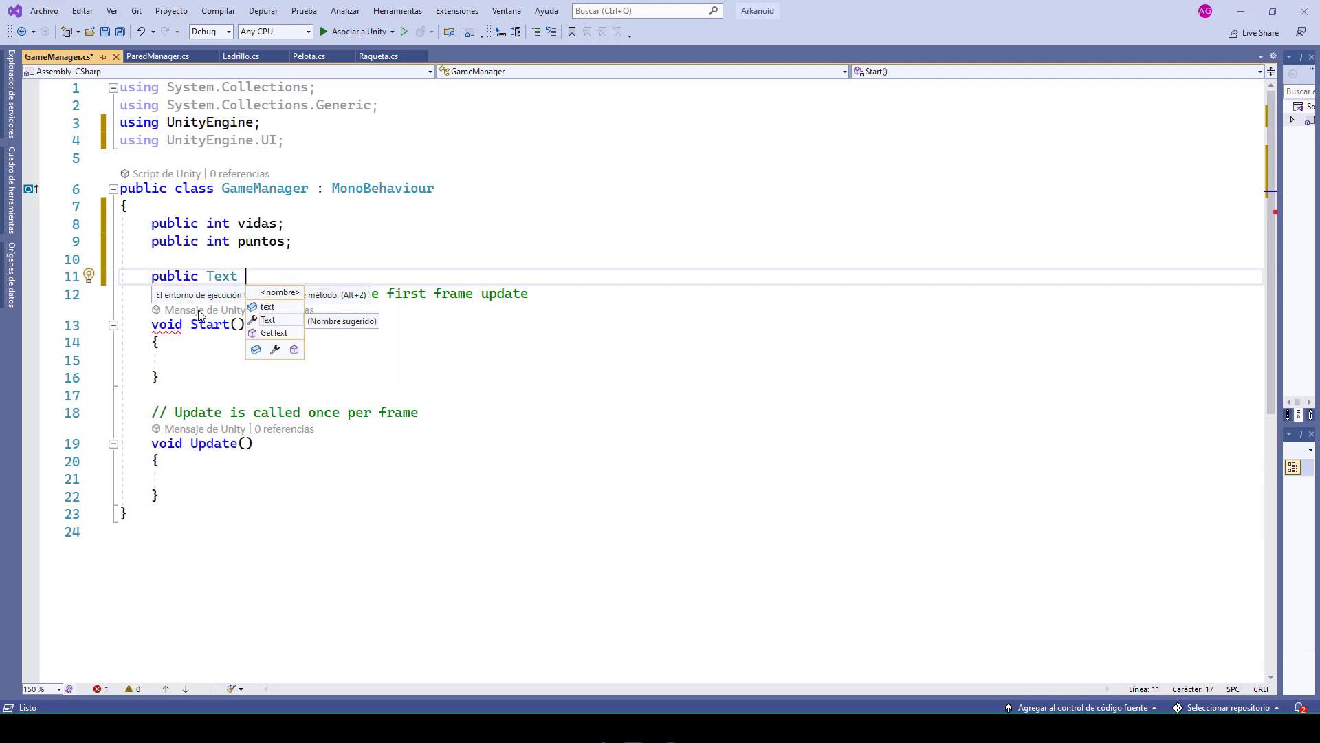
{"action": "type", "text": "vidasDisp"}
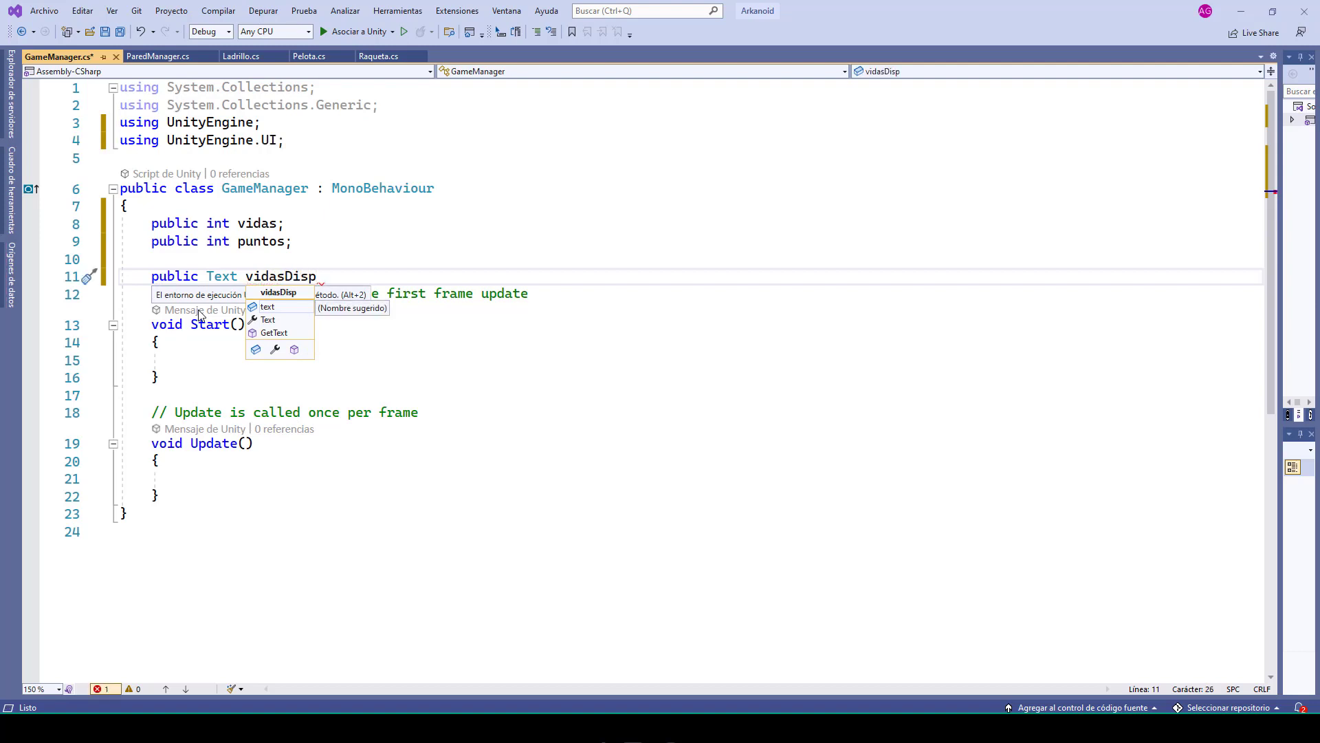
{"action": "type", "text": ";"}
{"action": "key", "text": "Return"}
{"action": "type", "text": "publ"}
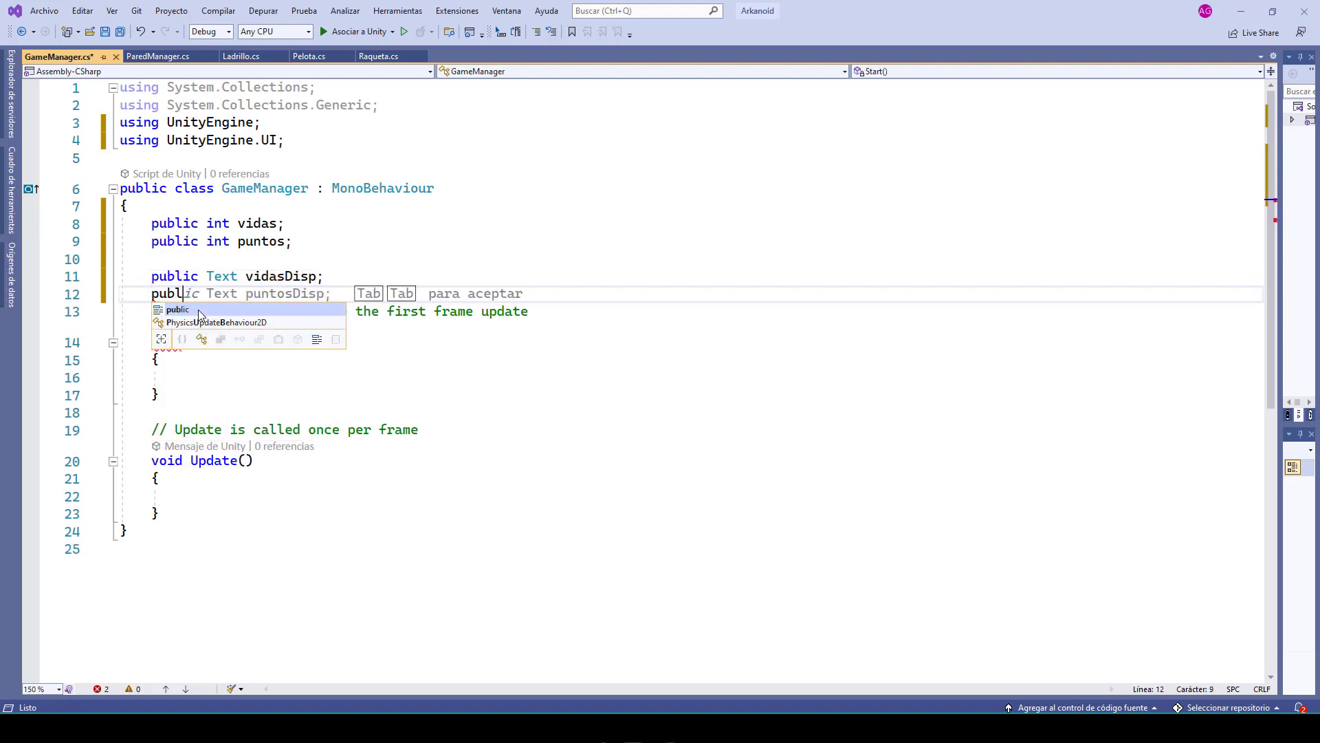
{"action": "type", "text": "ic Text pu"}
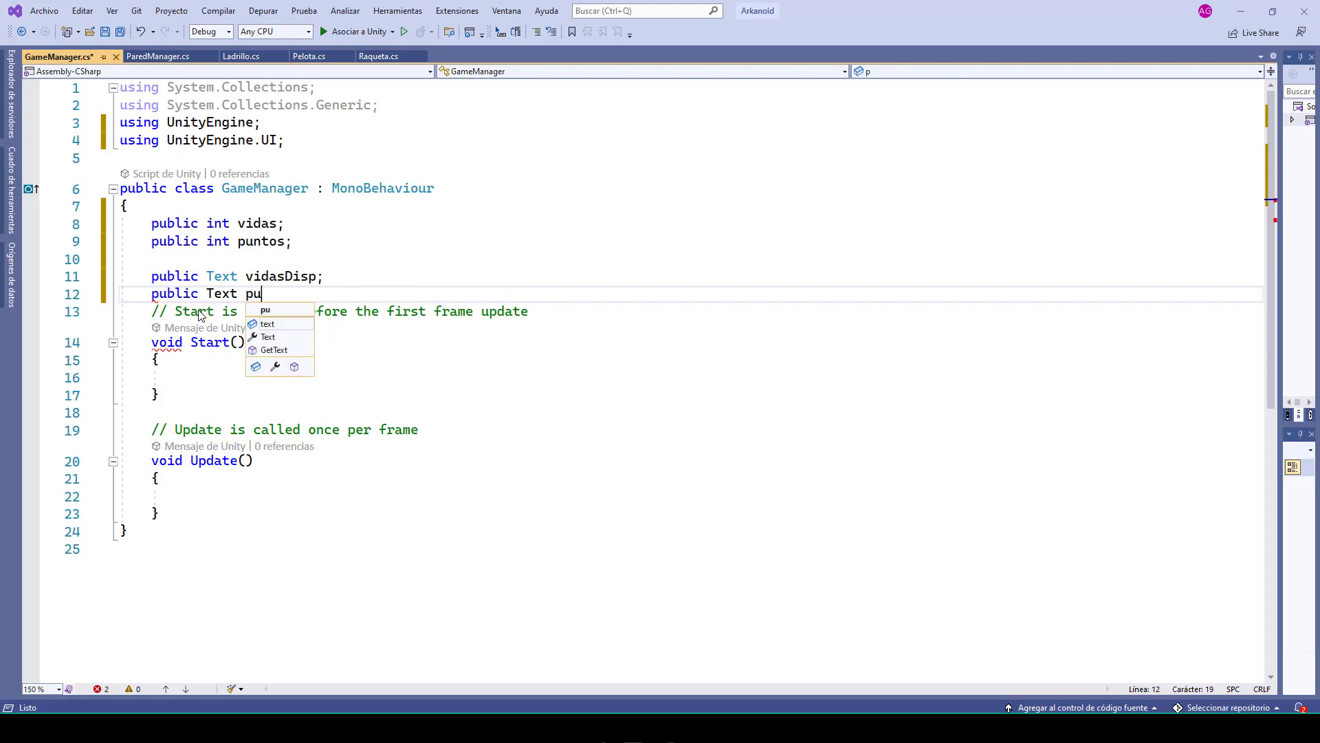
{"action": "type", "text": "ntosDisp;"}
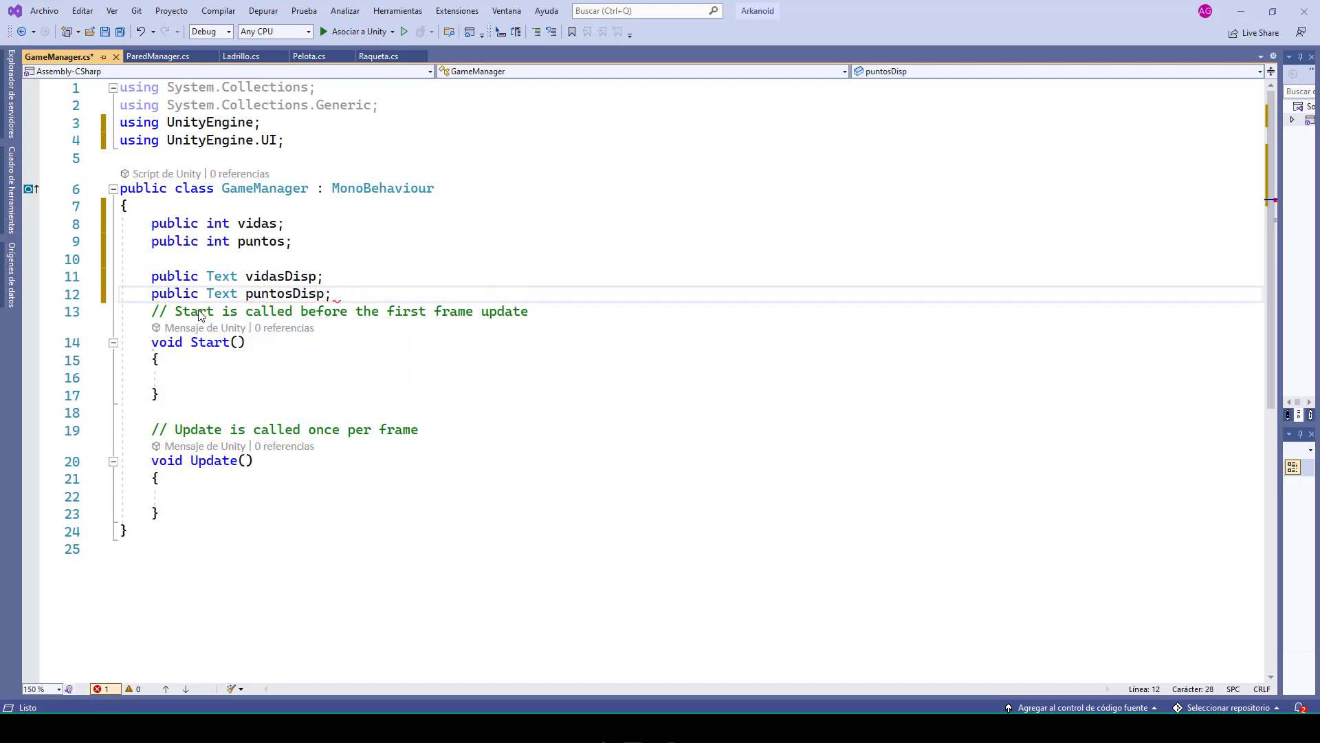
{"action": "key", "text": "Return"}
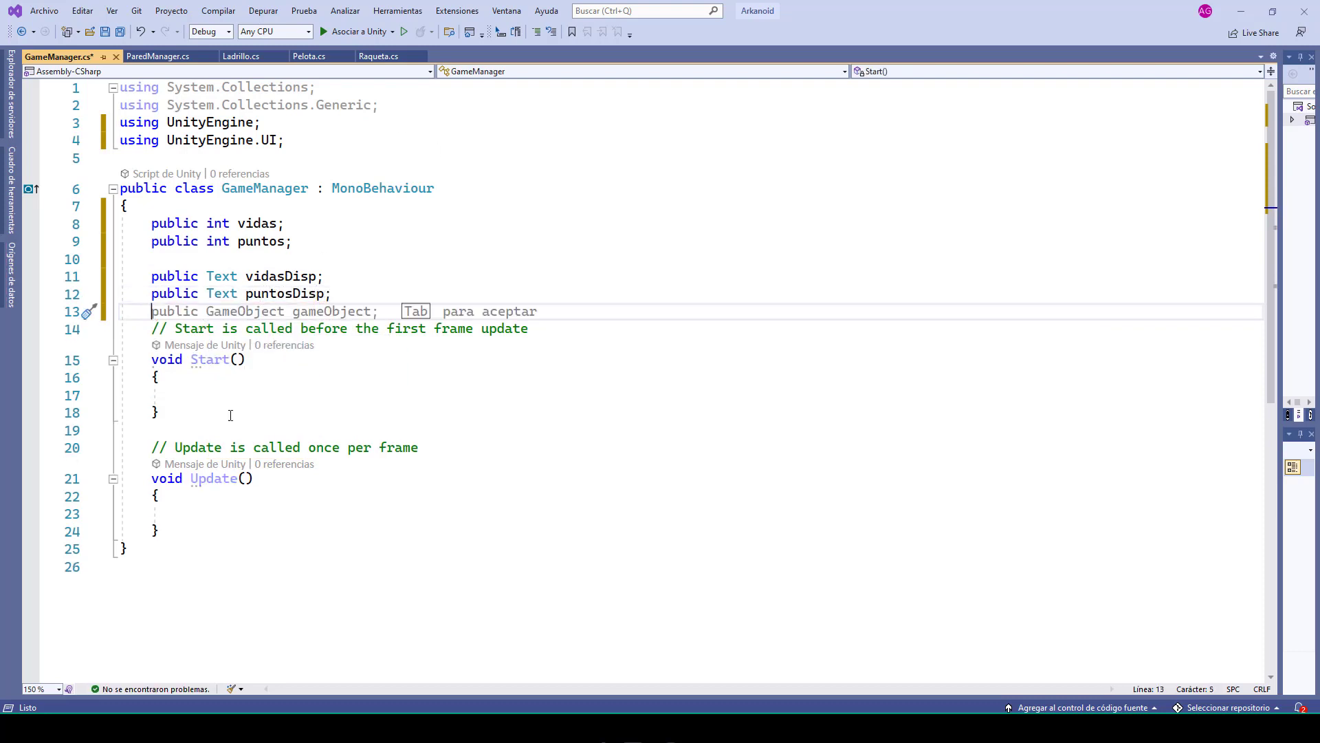
- In Start(), set vidas = 3 and show it with vidasDisp.text = "" + vidas;
{"action": "left_click", "coordinate": [205, 393]}
{"action": "type", "text": "v"}
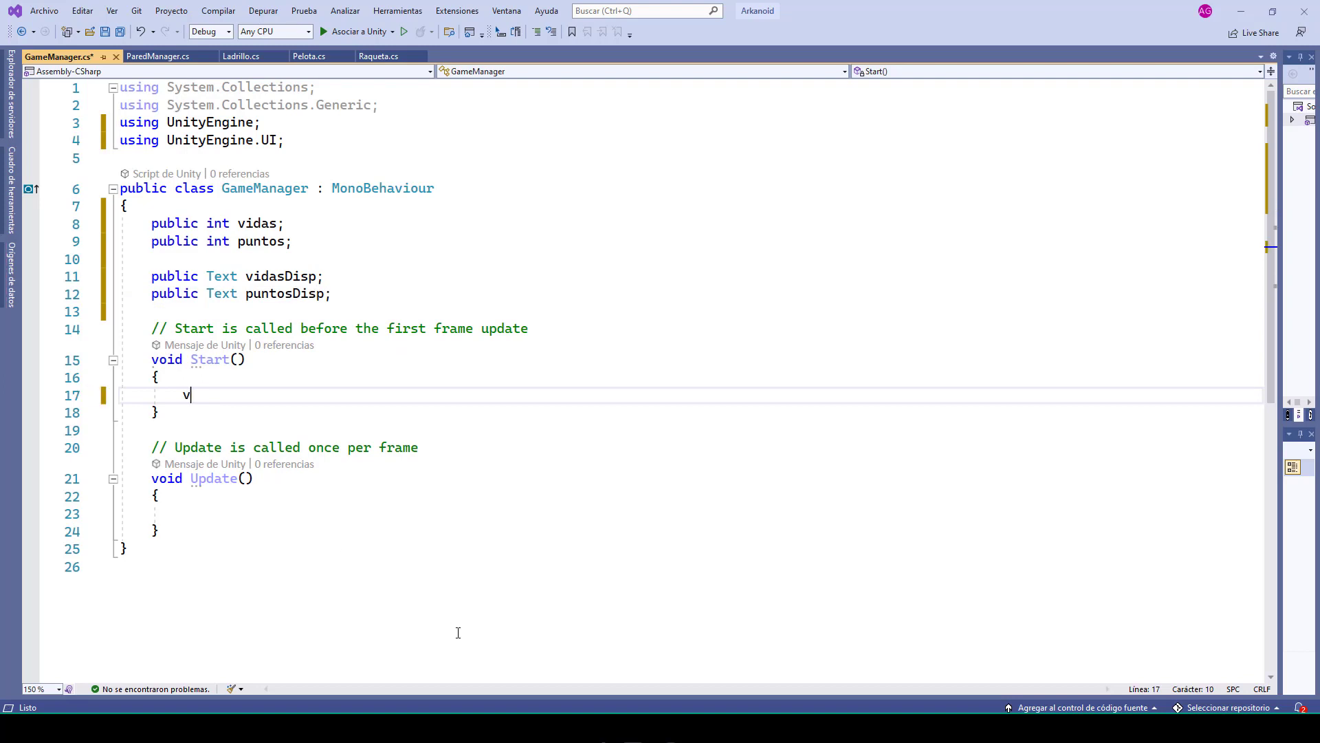
{"action": "type", "text": "idas = 3;"}
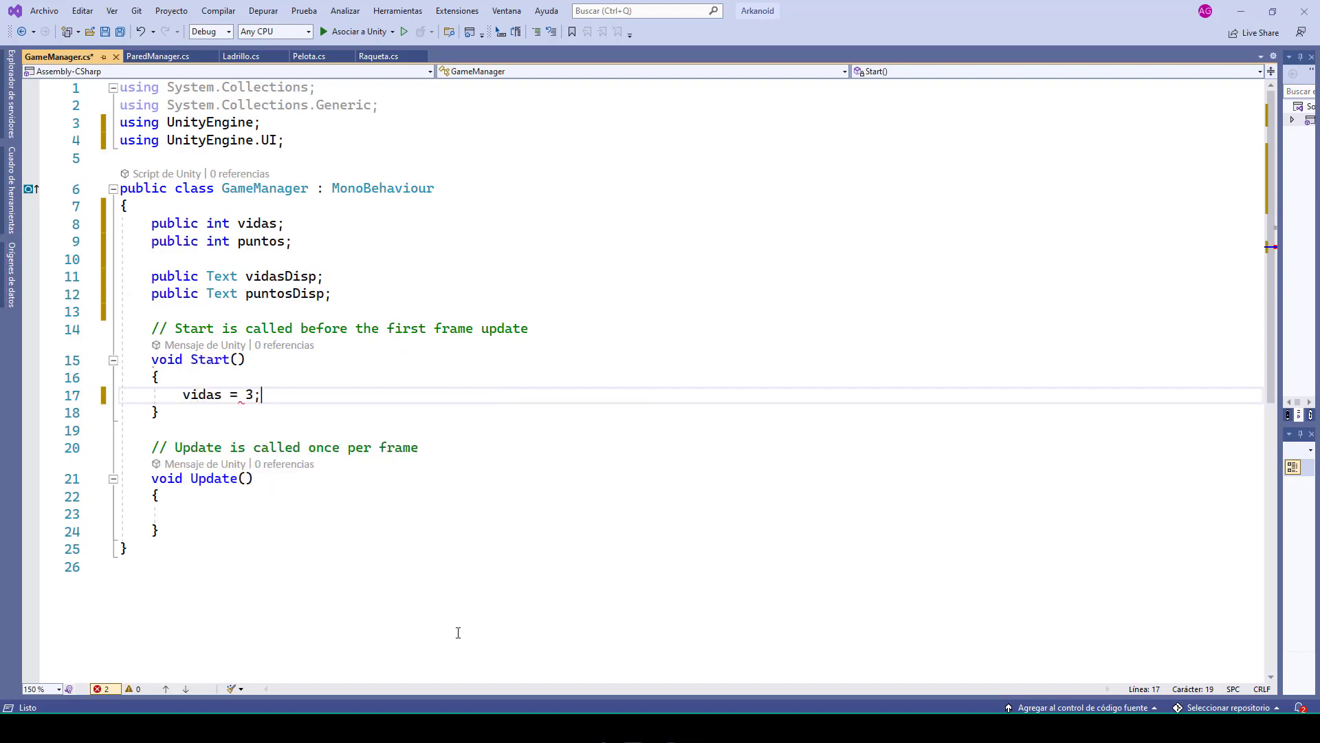
{"action": "key", "text": "Return"}
{"action": "type", "text": "vidas"}
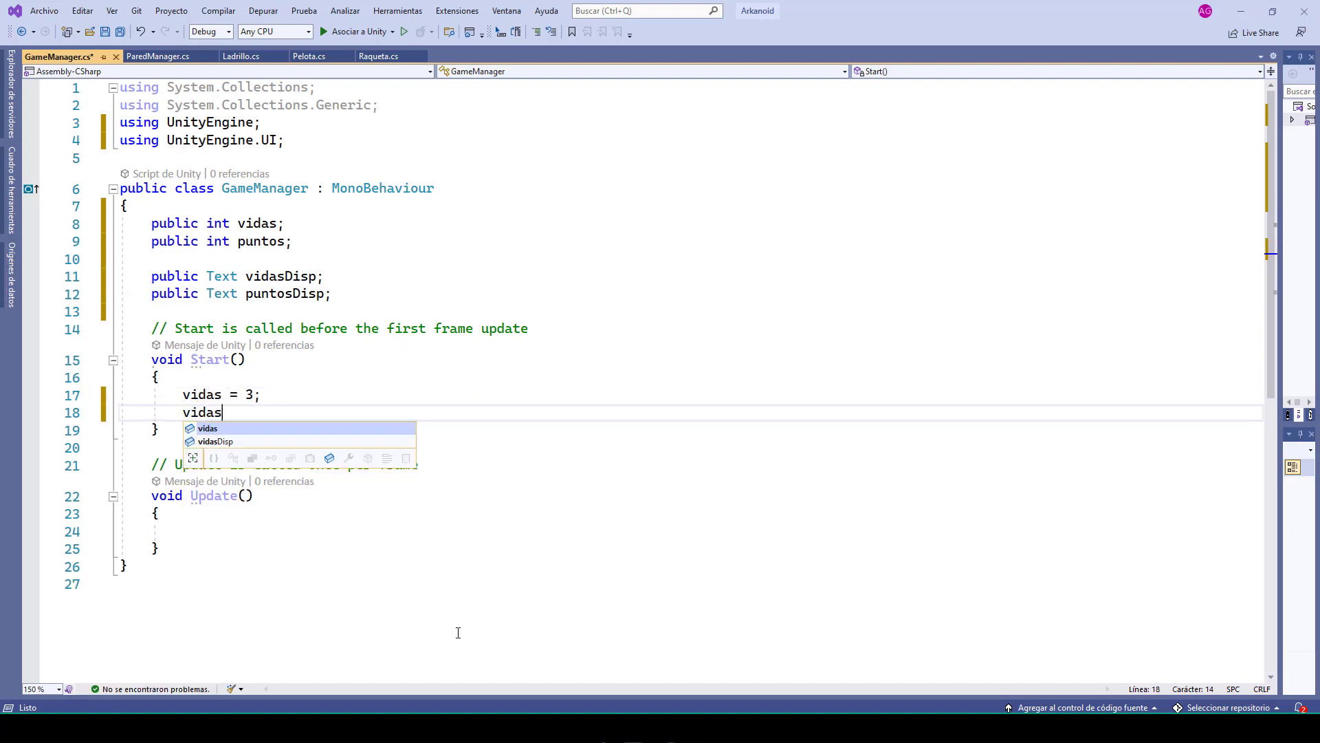
{"action": "type", "text": "Disp.text "}
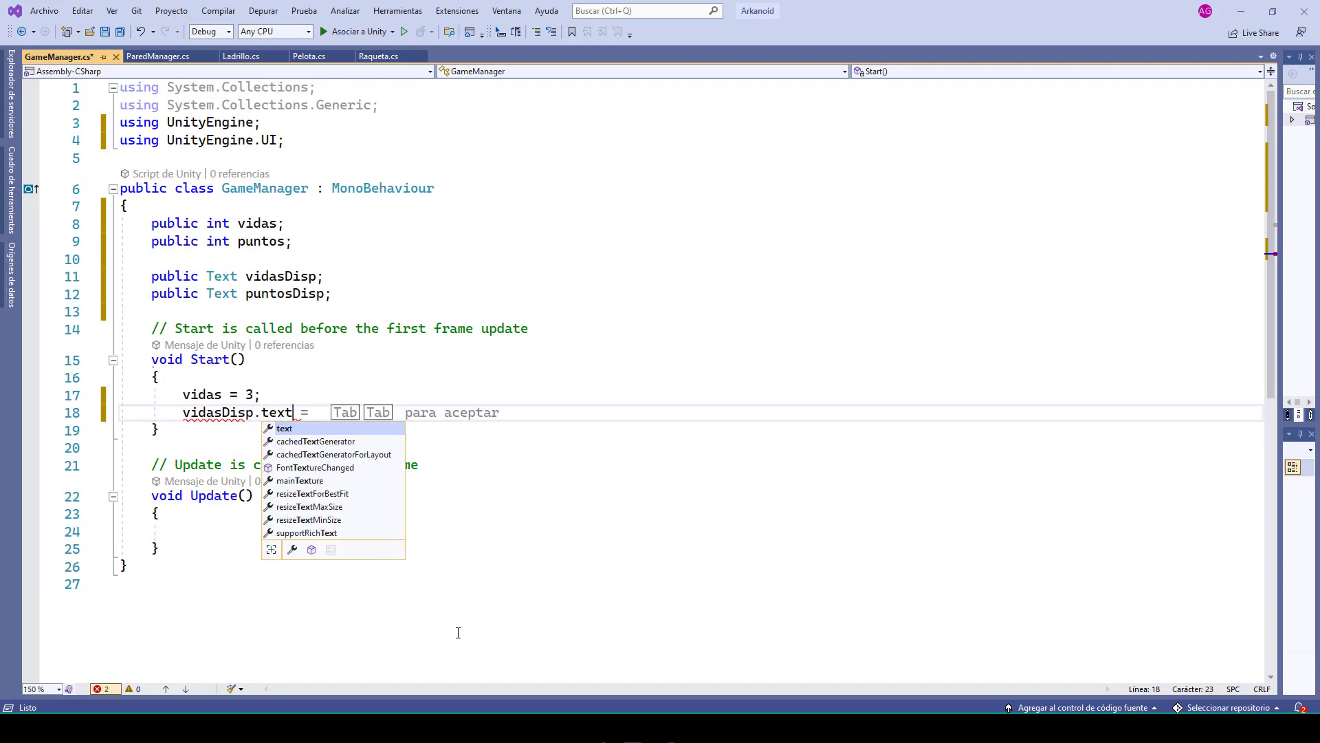
{"action": "type", "text": "= \"\""}
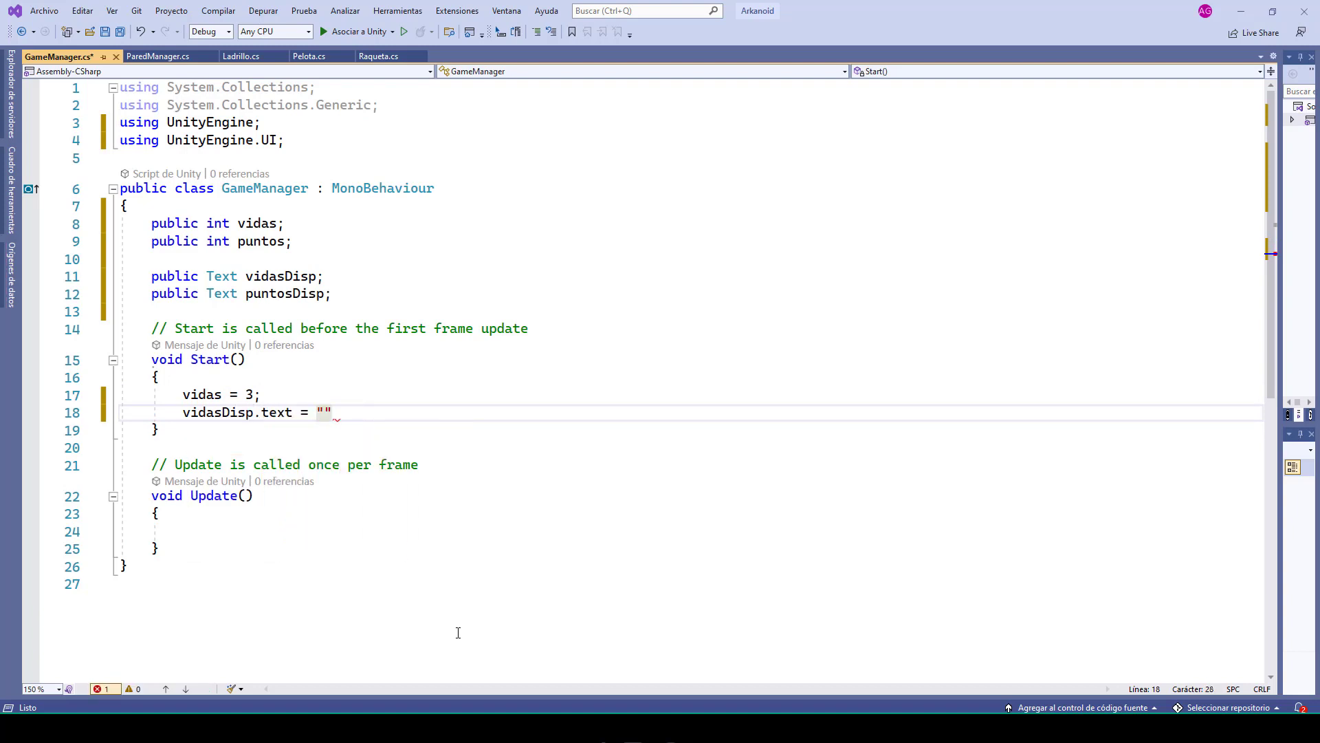
{"action": "key", "text": "BackSpace"}
{"action": "key", "text": "BackSpace"}
{"action": "type", "text": "\"\" + "}
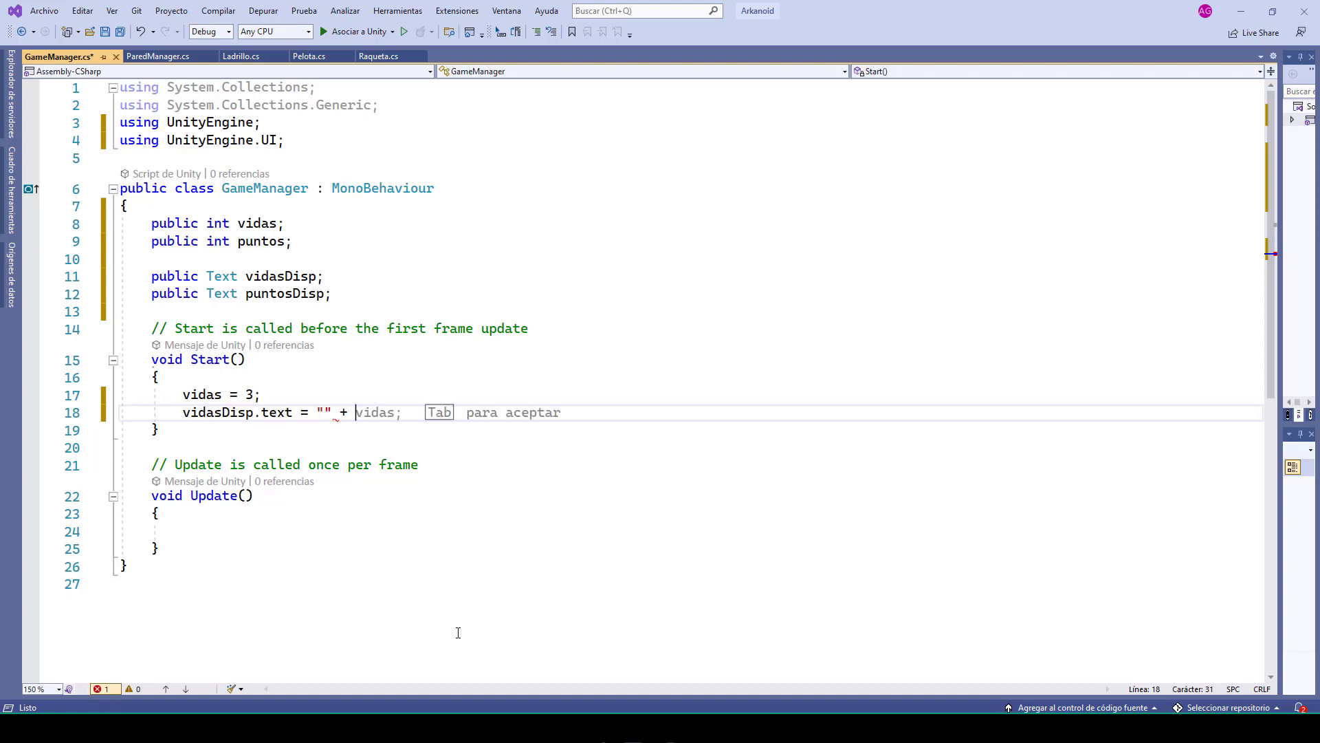
{"action": "type", "text": "vidas;"}
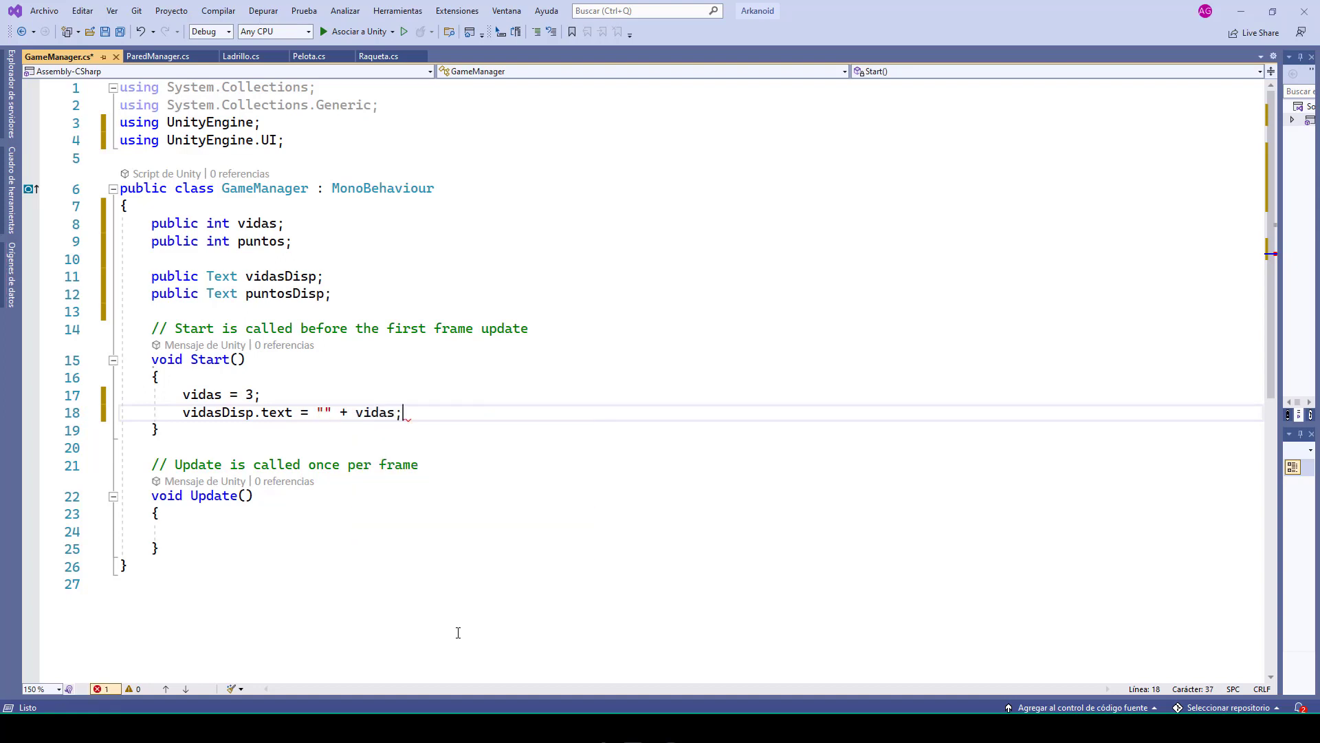
{"action": "key", "text": "Return"}
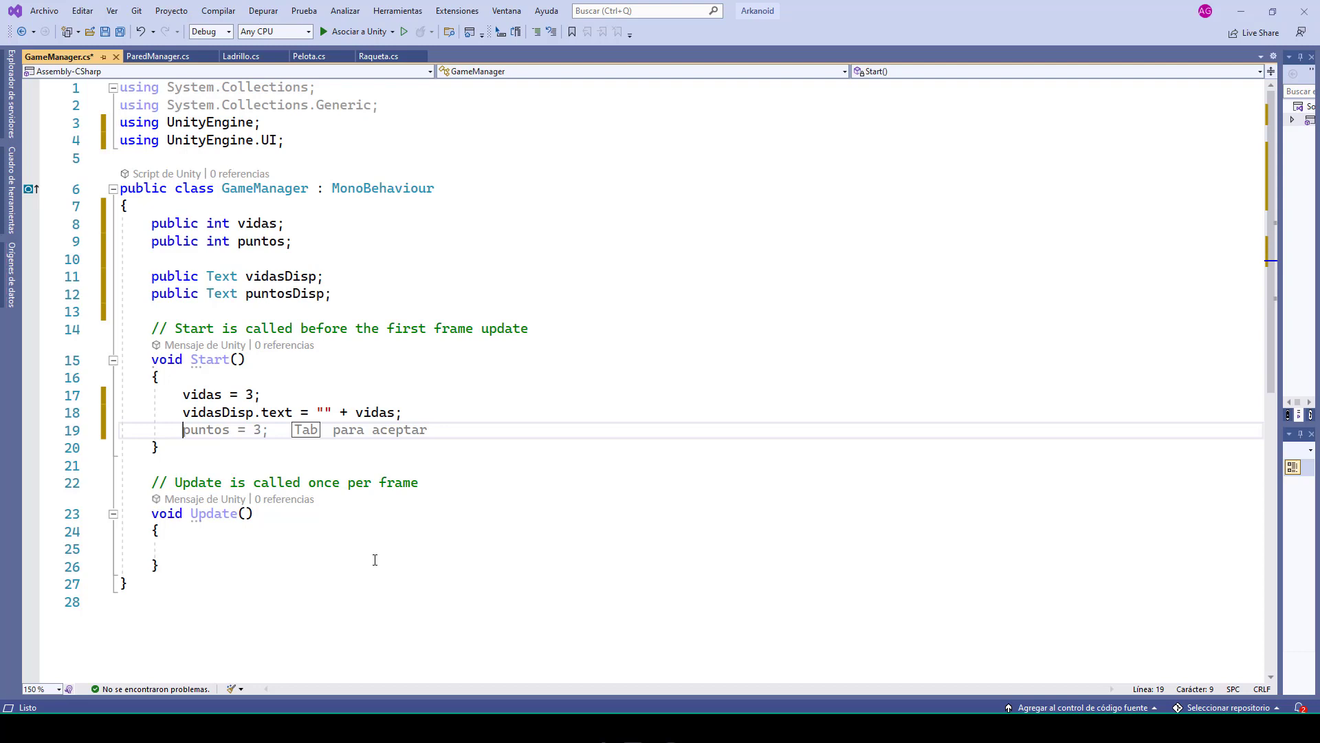
- Add puntos = 0; and puntosDisp.text = "" + puntos;, then return to Unity
{"action": "type", "text": "pu"}
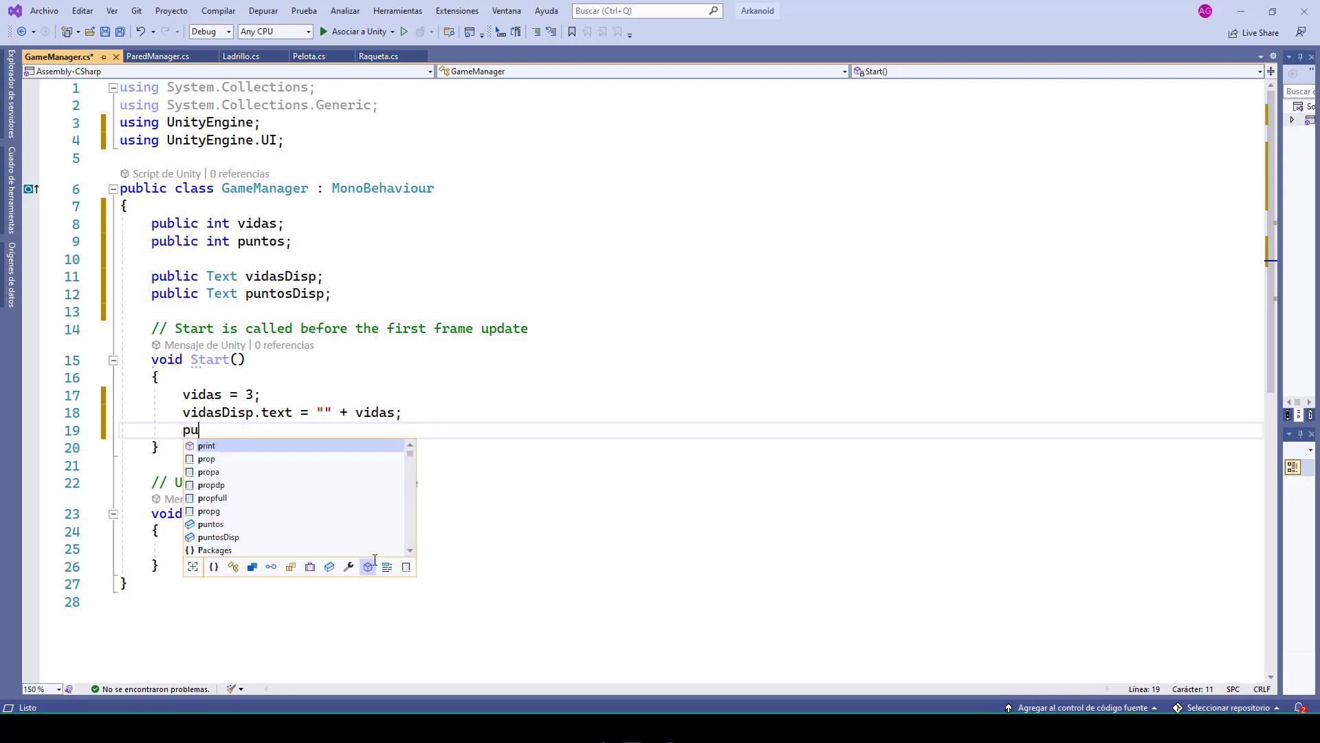
{"action": "type", "text": "ntosDis"}
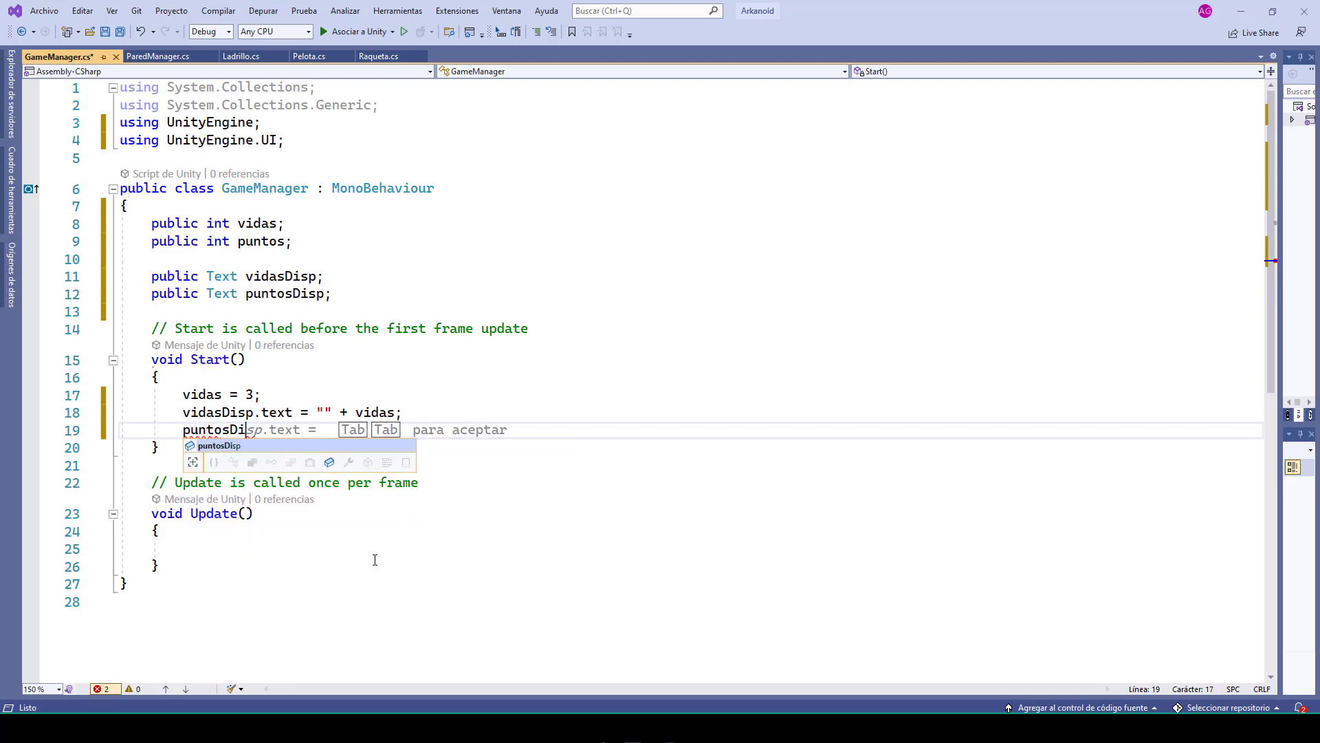
{"action": "type", "text": "ptext = "}
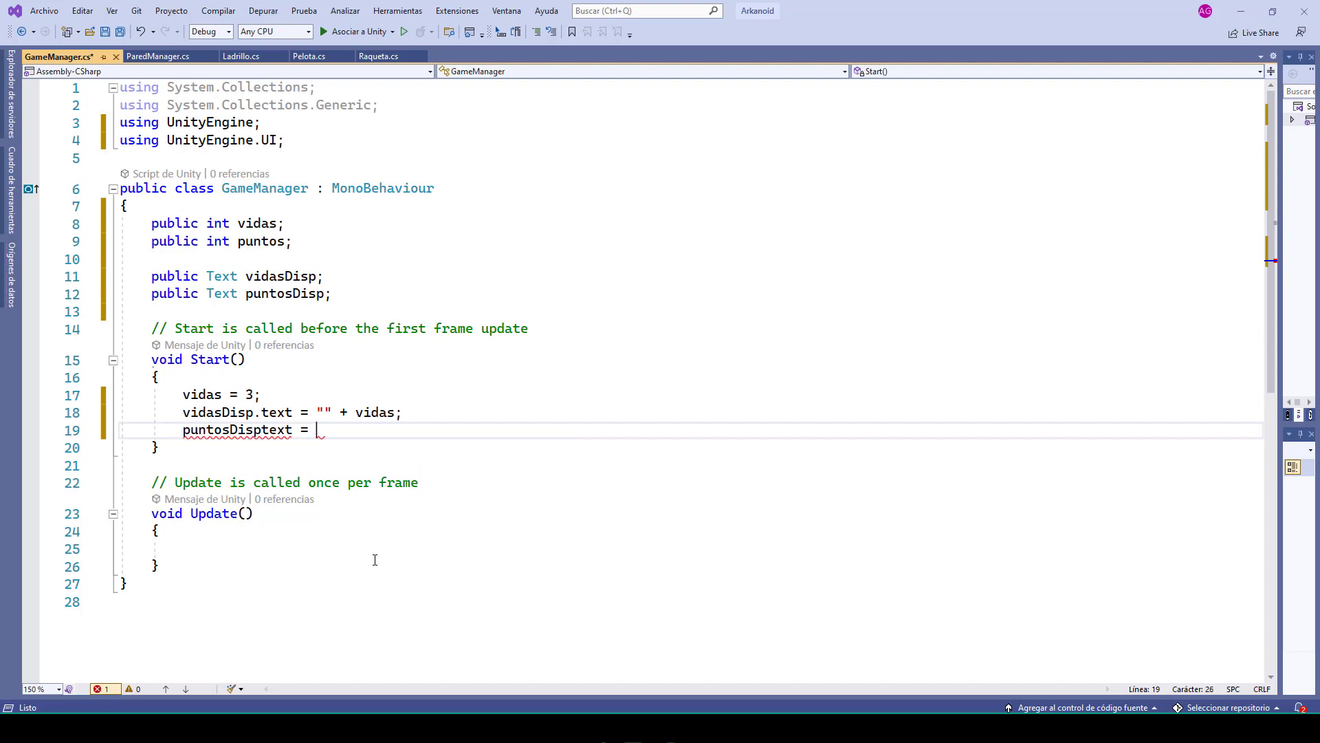
{"action": "type", "text": "\"\" +"}
{"action": "type", "text": " puntos;"}
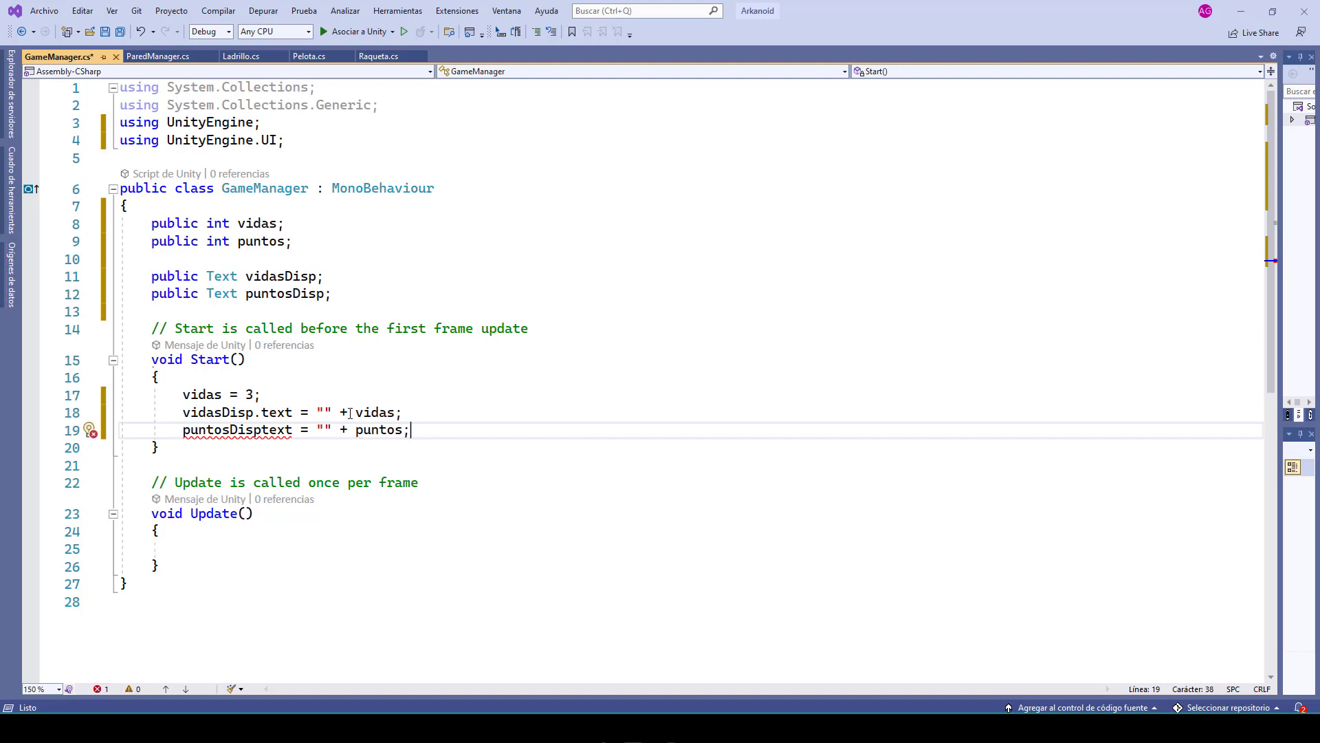
{"action": "left_click", "coordinate": [260, 431]}
{"action": "type", "text": "."}
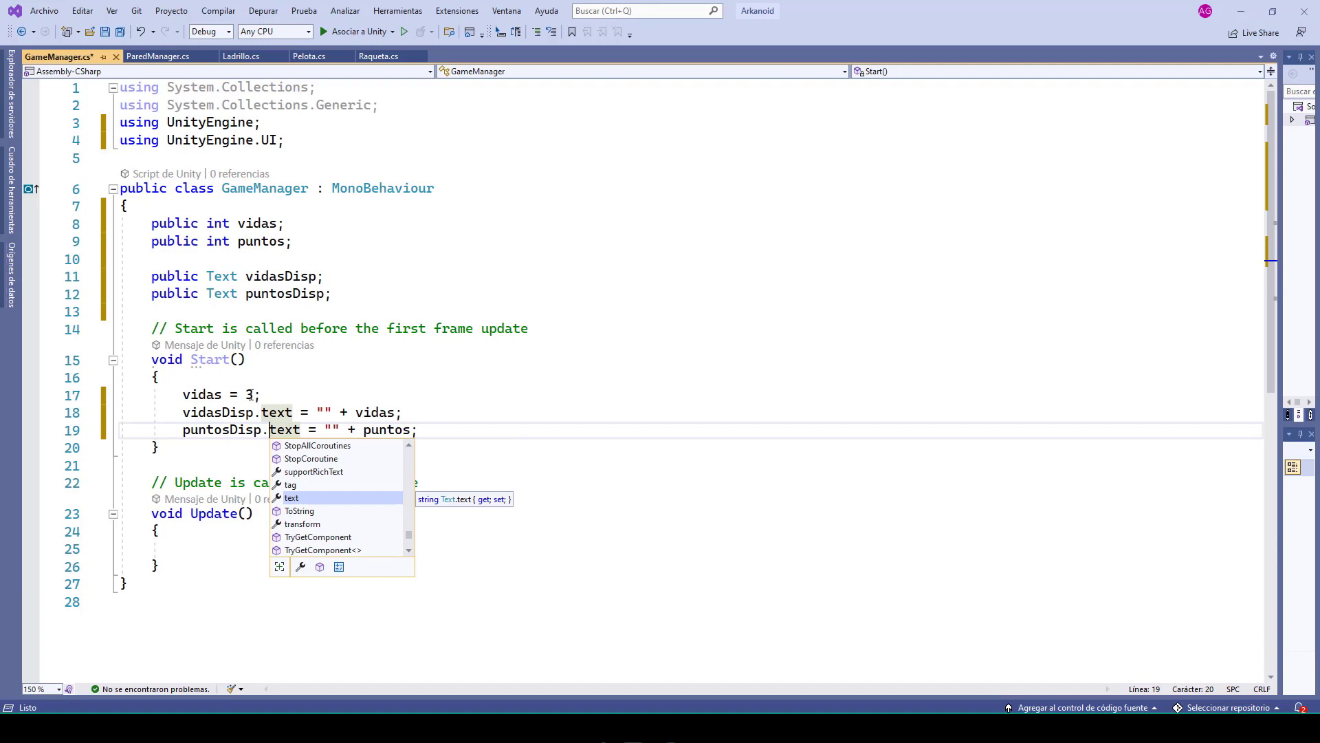
{"action": "left_click", "coordinate": [269, 392]}
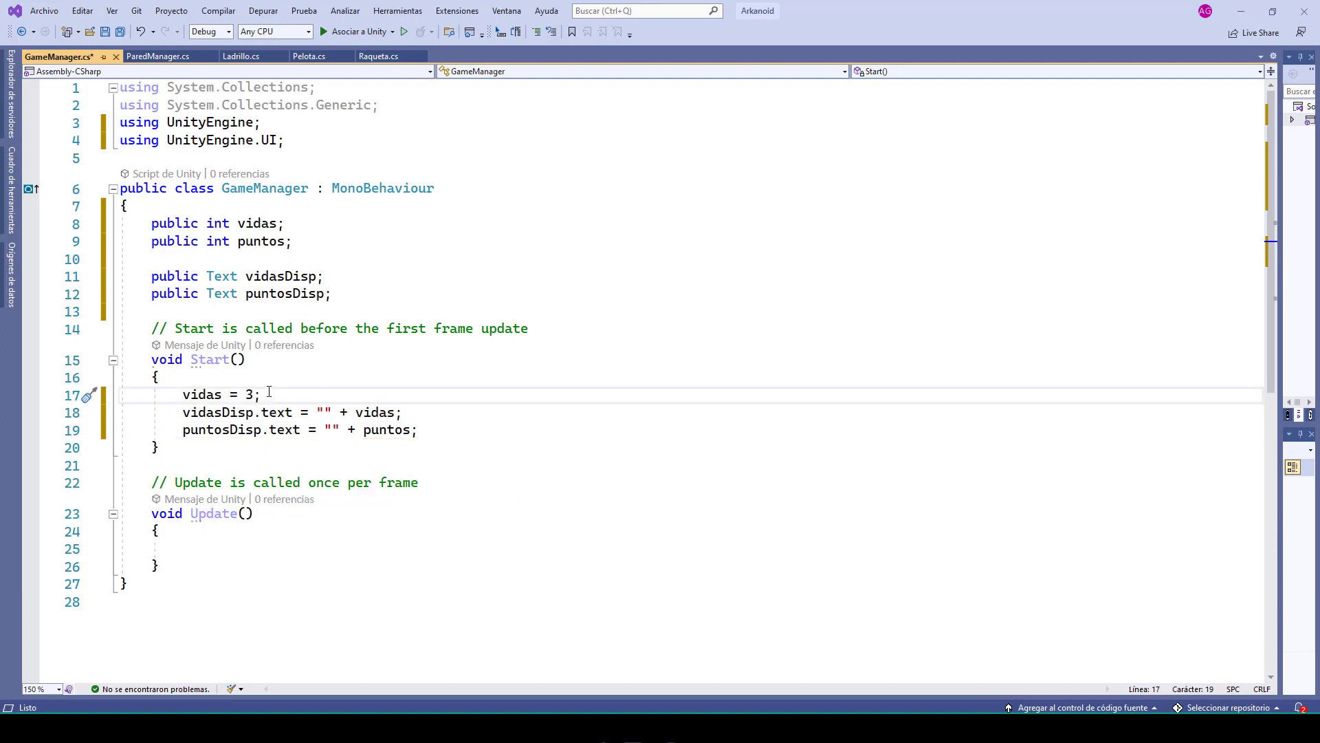
{"action": "key", "text": "Return"}
{"action": "type", "text": "puntos = 0"}
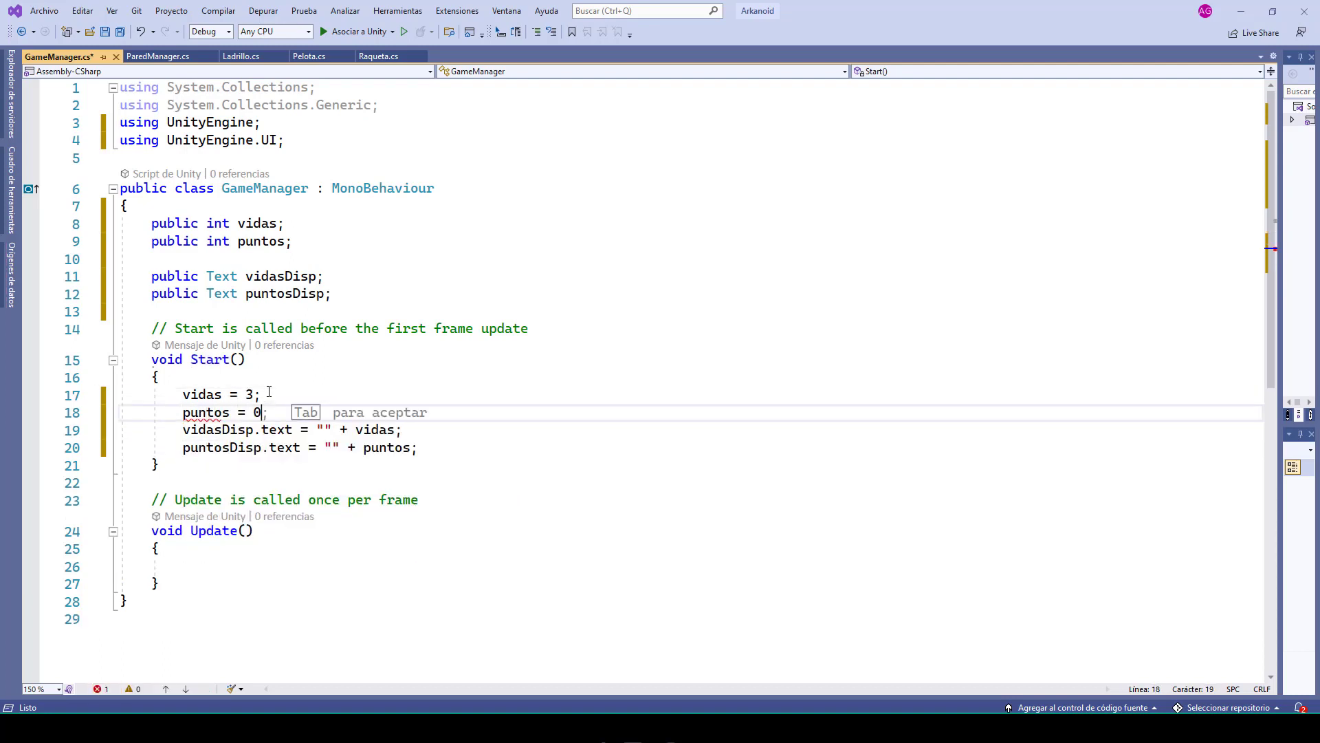
{"action": "type", "text": ";"}
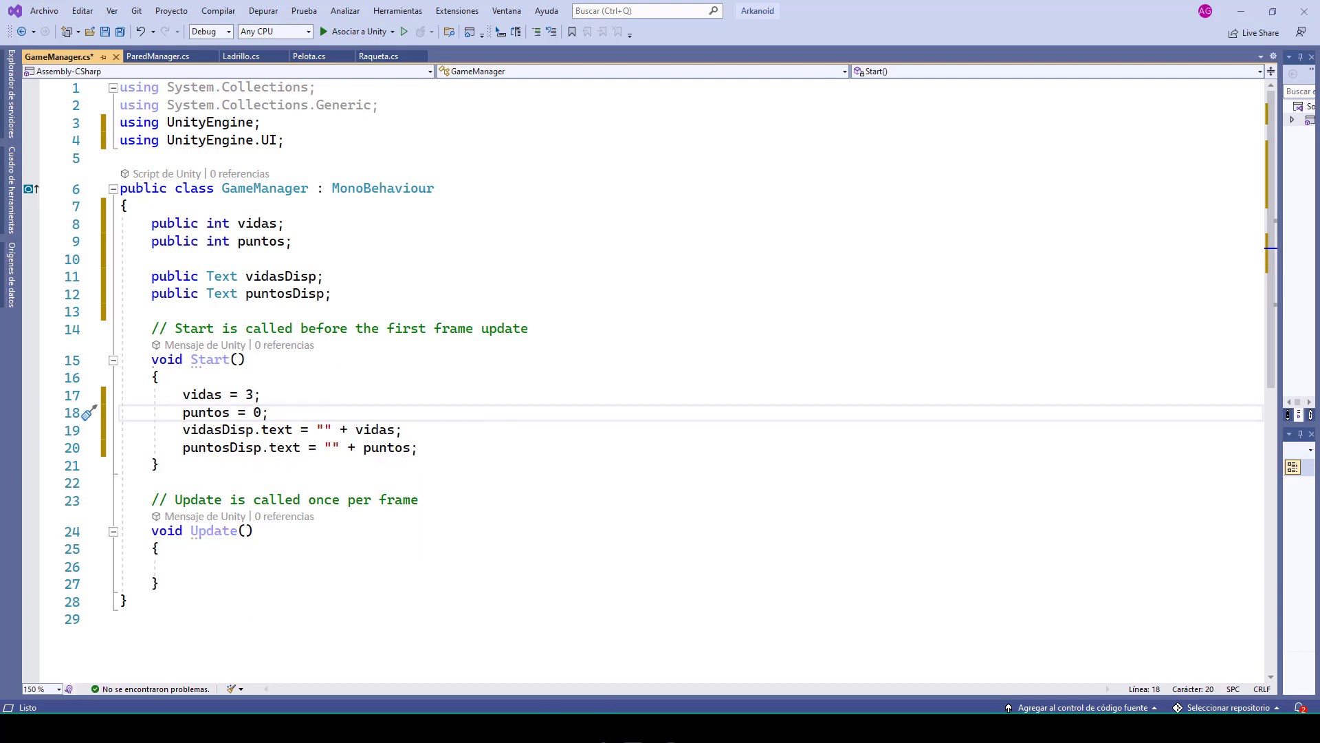
{"action": "key", "text": "alt+Tab"}
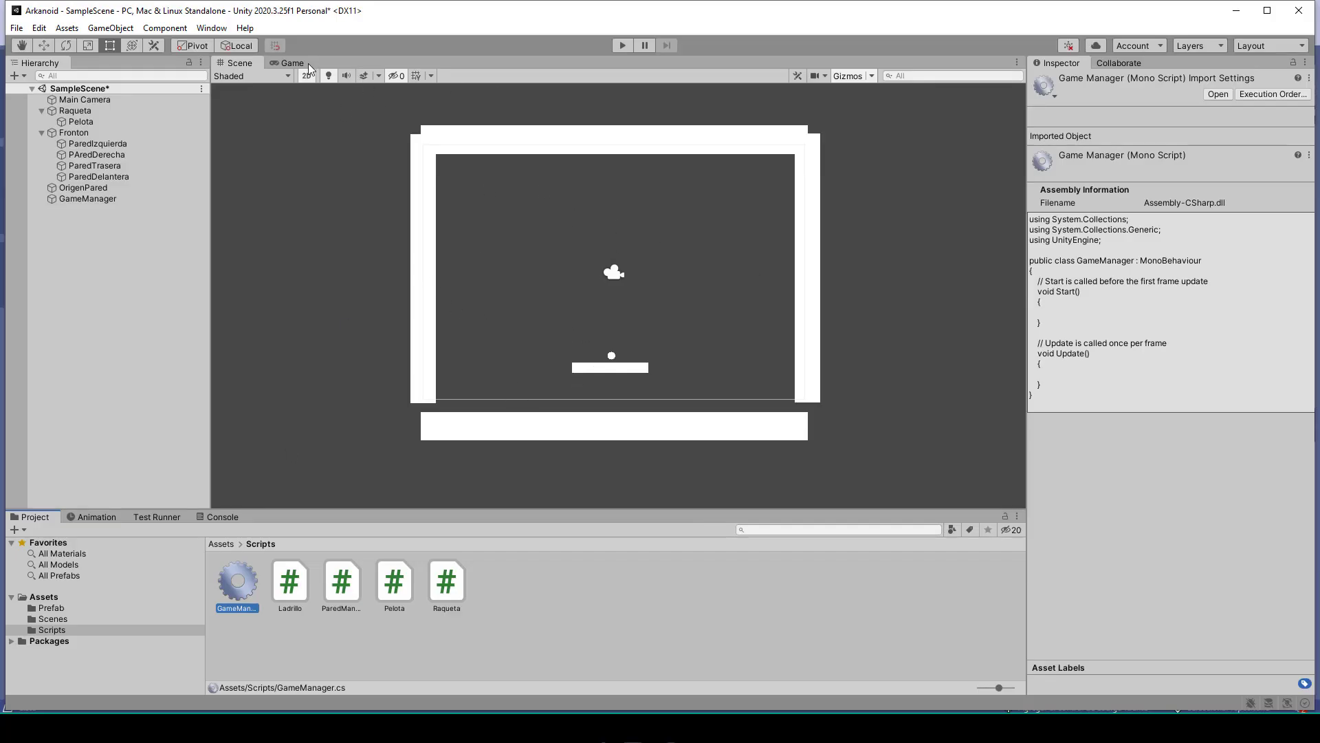
- Dock the Game view beside Scene and move the top wall ParedTrasera down slightly
{"action": "mouse_move", "coordinate": [292, 63]}
{"action": "left_mouse_down"}
{"action": "mouse_move", "coordinate": [852, 408]}
{"action": "mouse_move", "coordinate": [857, 332]}
{"action": "left_mouse_up"}
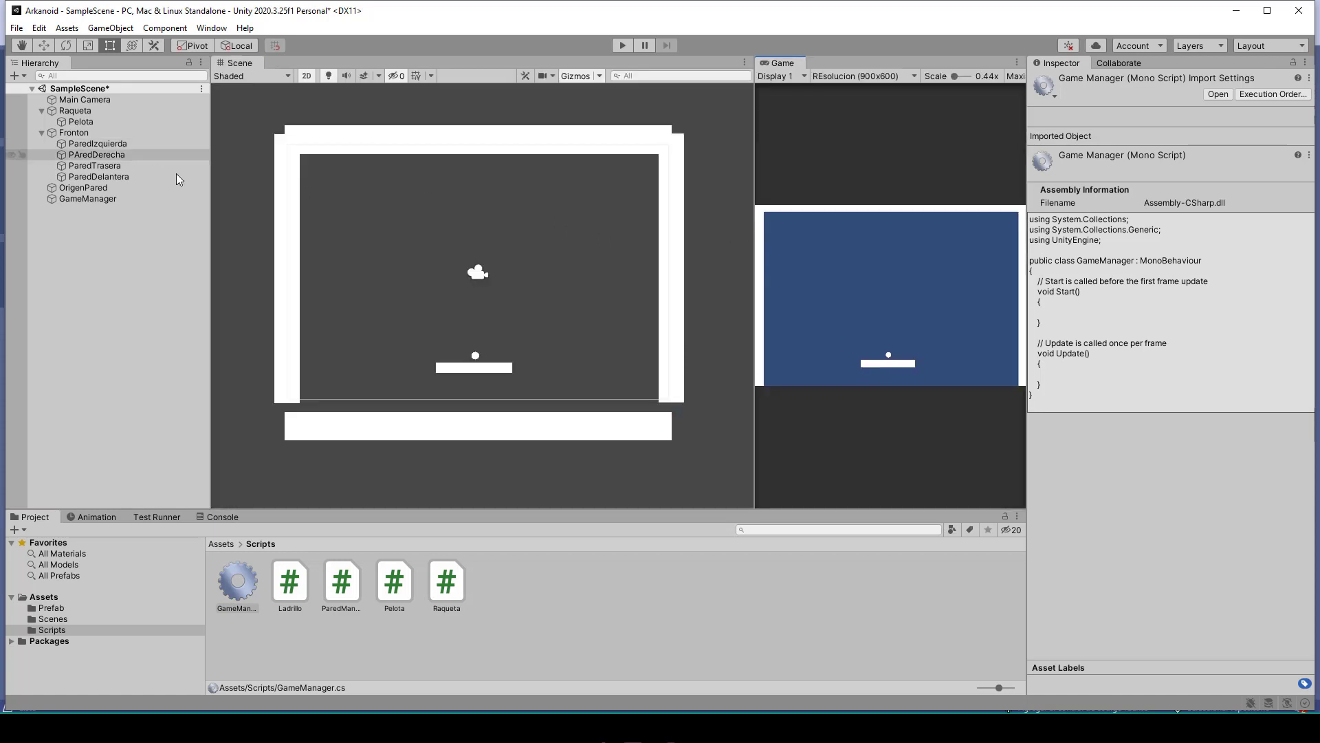
{"action": "left_click", "coordinate": [424, 153]}
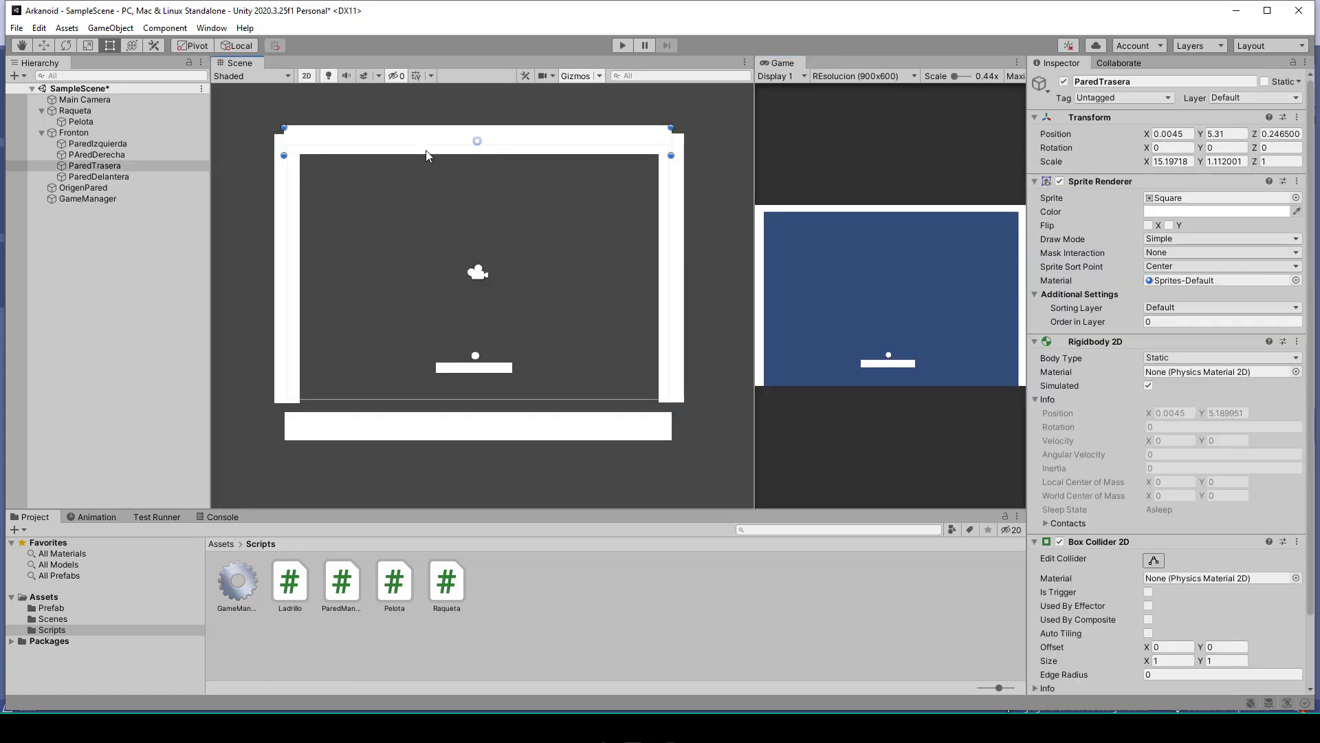
{"action": "left_click_drag", "start_coordinate": [426, 153], "coordinate": [427, 168]}
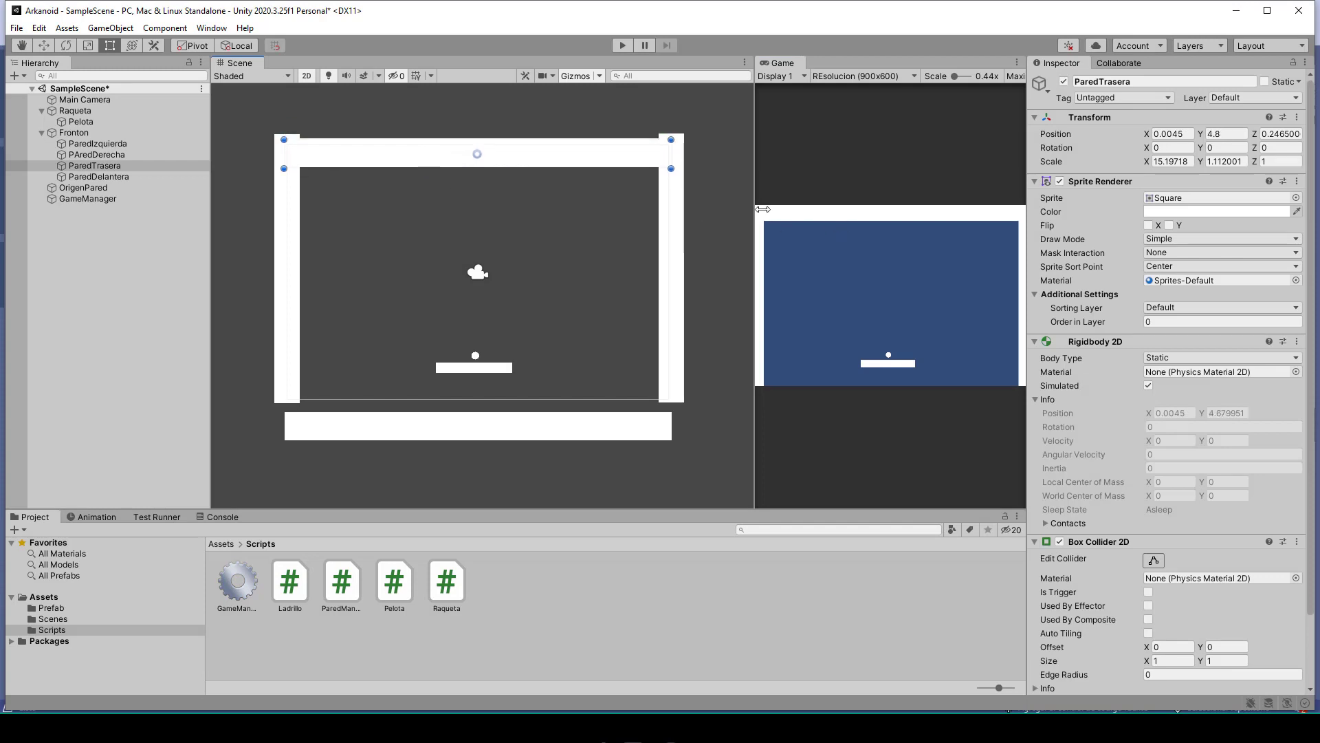
- Nudge OrigenPared's vertical position along its Y axis with the Move tool
{"action": "left_click", "coordinate": [99, 188]}
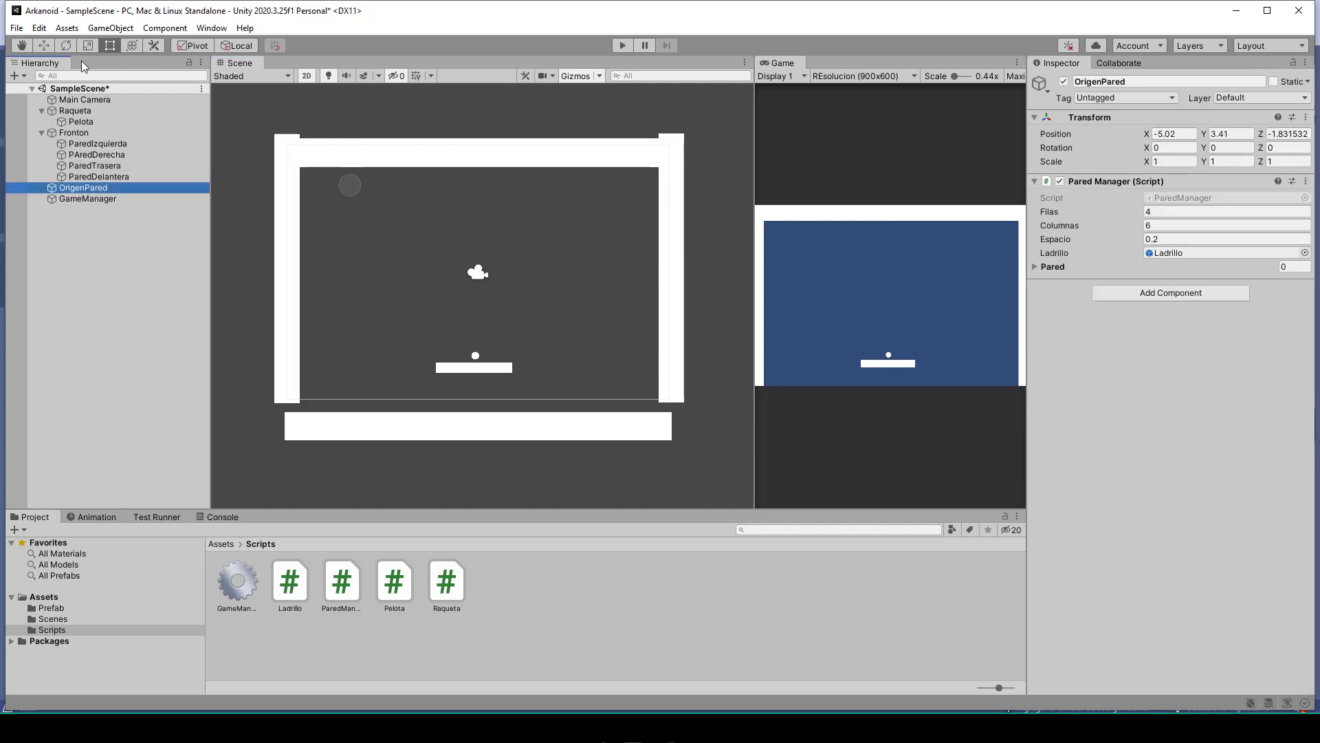
{"action": "left_click", "coordinate": [43, 45]}
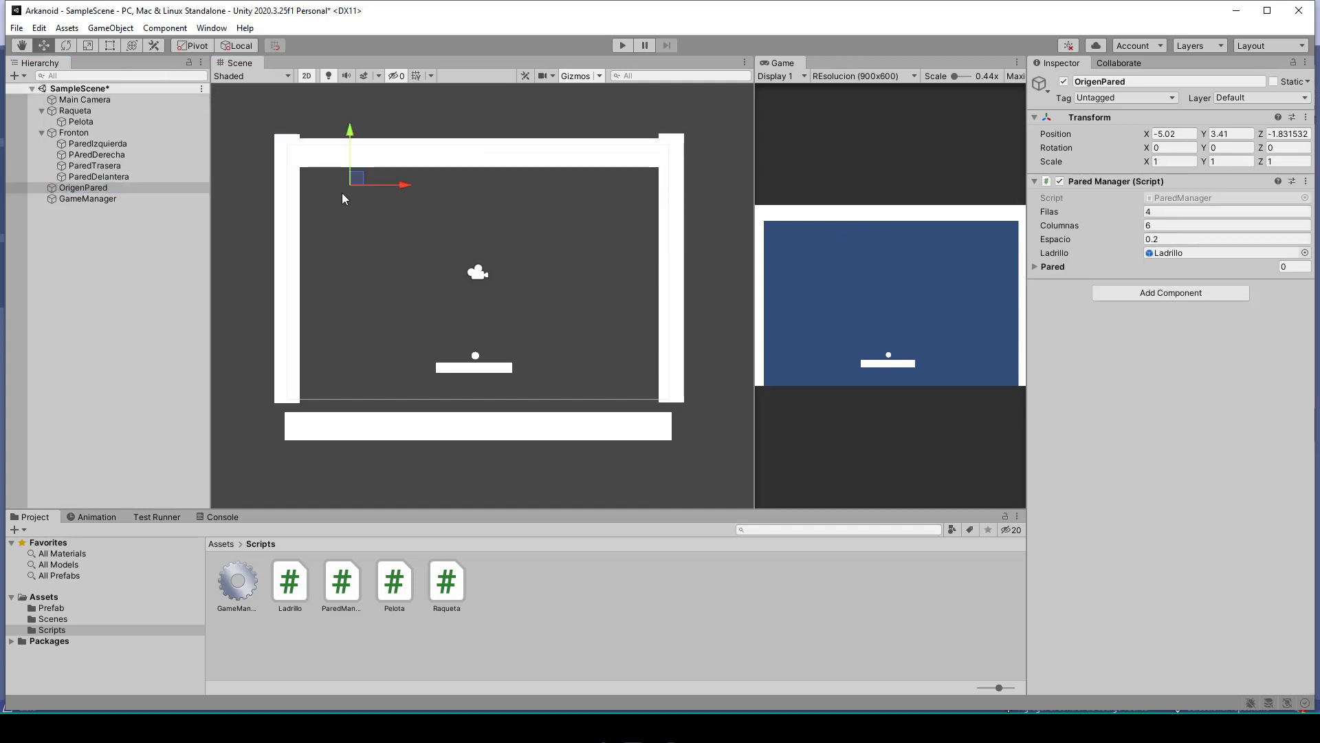
{"action": "left_click_drag", "start_coordinate": [357, 141], "coordinate": [357, 144]}
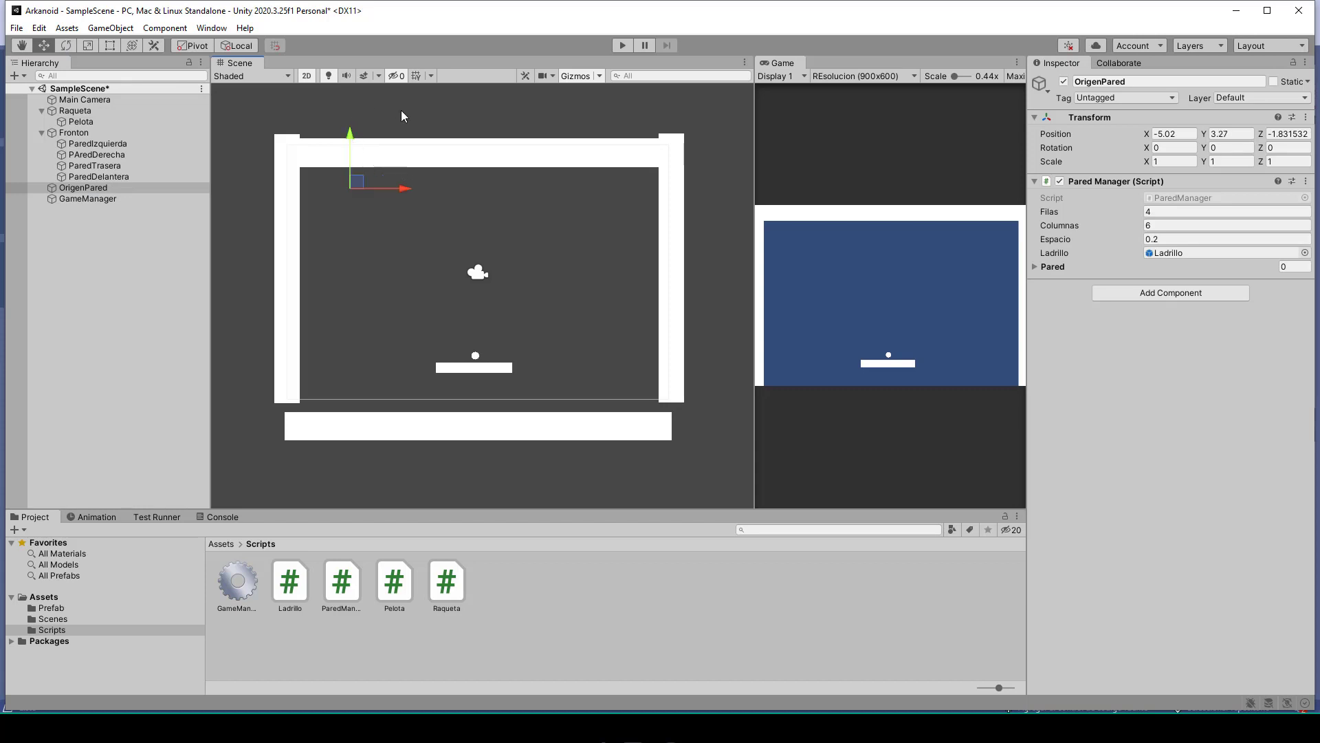
{"action": "left_click", "coordinate": [427, 117]}
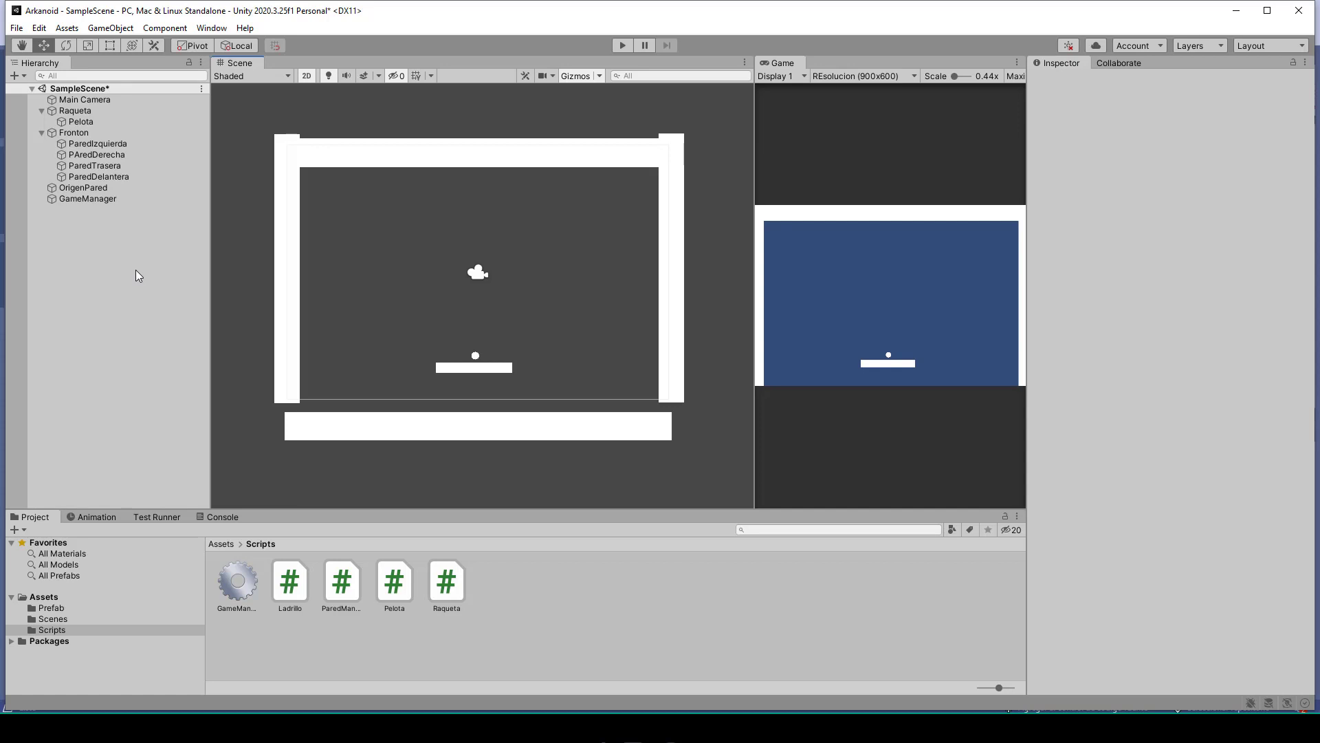
- Create a UI > Canvas with its EventSystem from the Hierarchy and frame it in the Scene view
{"action": "right_click", "coordinate": [81, 250]}
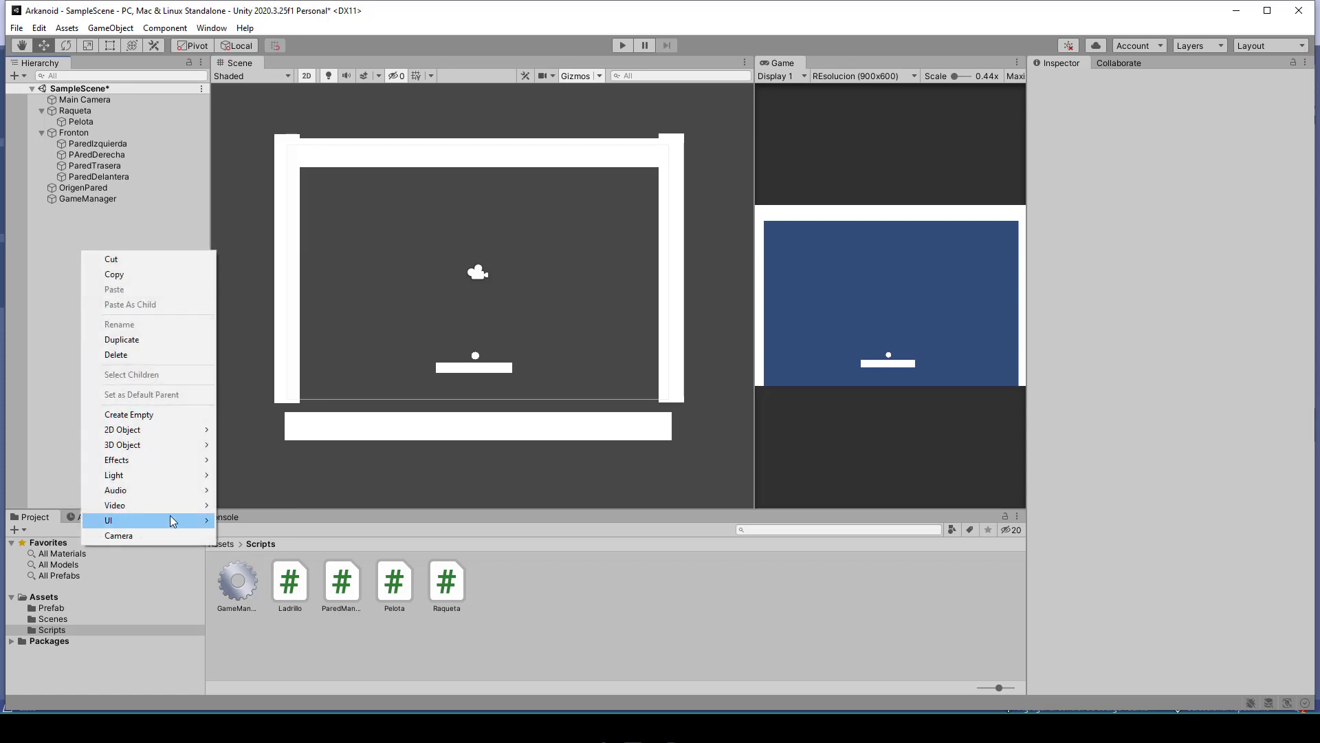
{"action": "mouse_move", "coordinate": [171, 527]}
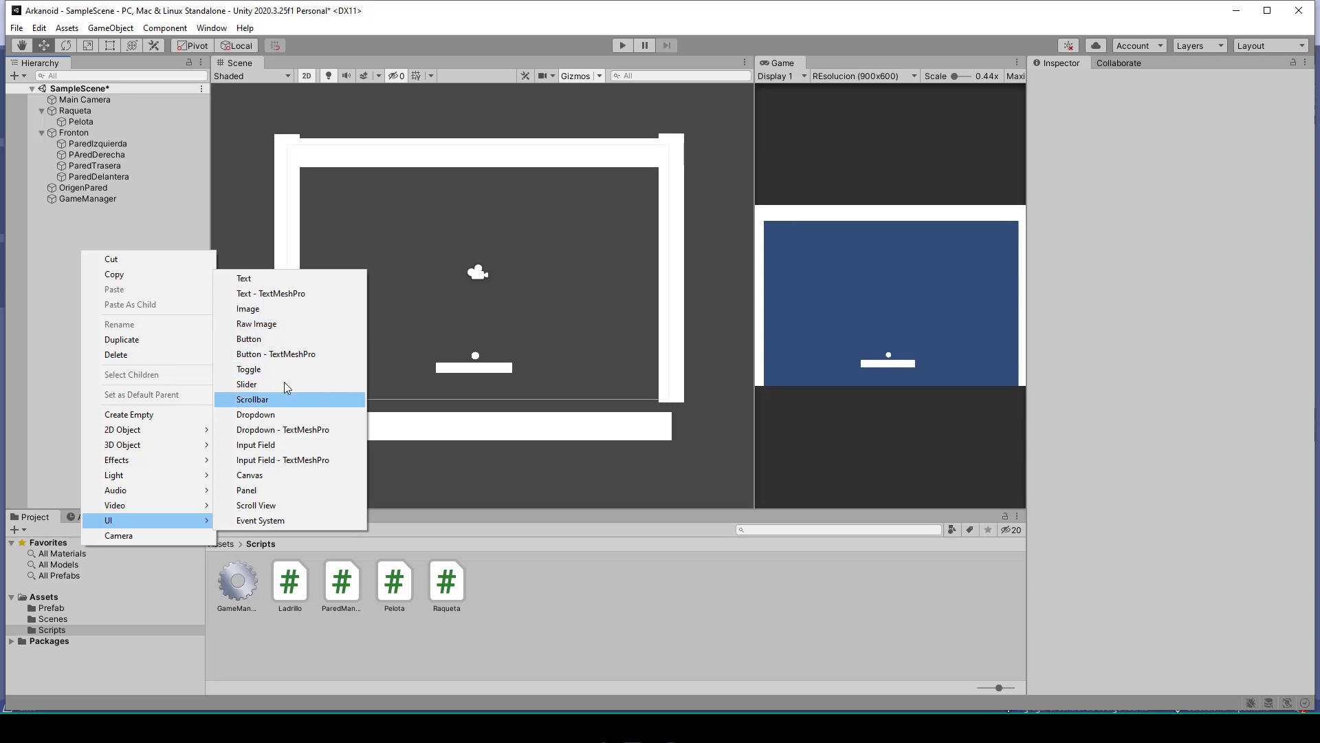
{"action": "left_click", "coordinate": [273, 475]}
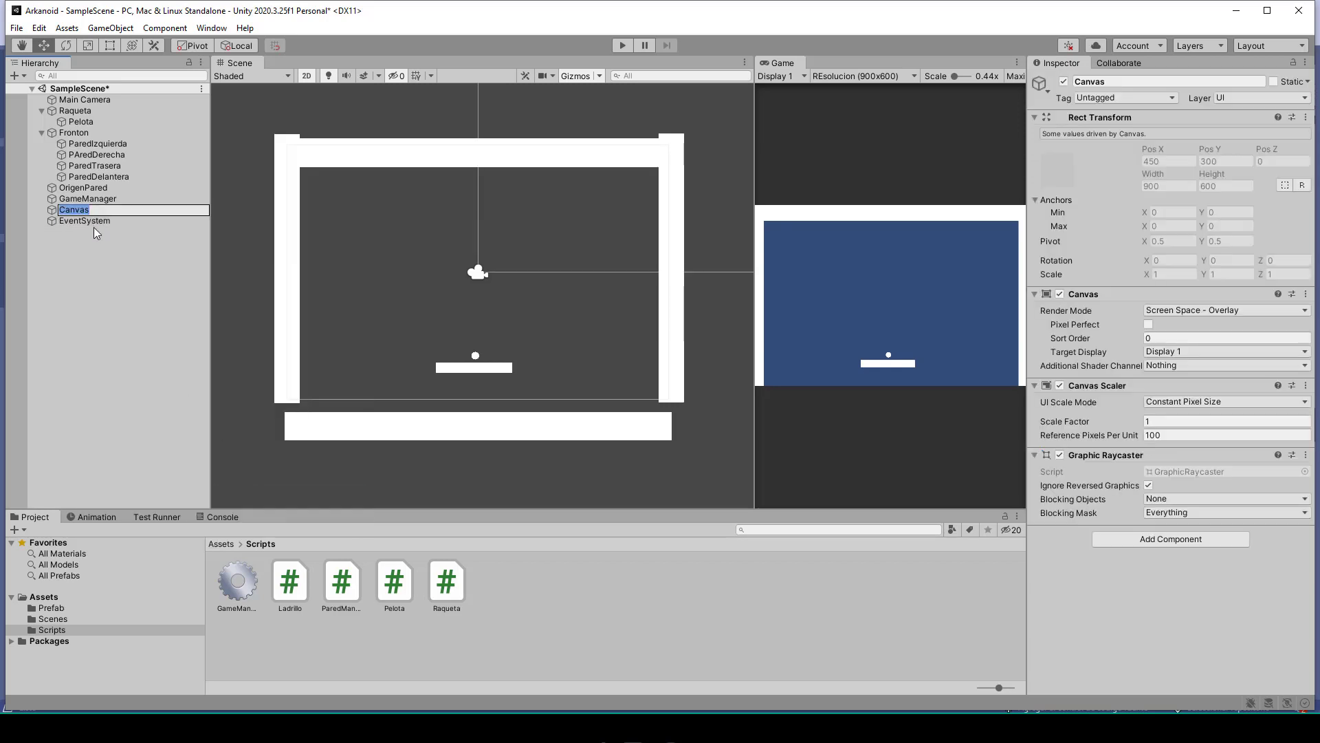
{"action": "left_click", "coordinate": [63, 258]}
{"action": "double_click", "coordinate": [76, 209]}
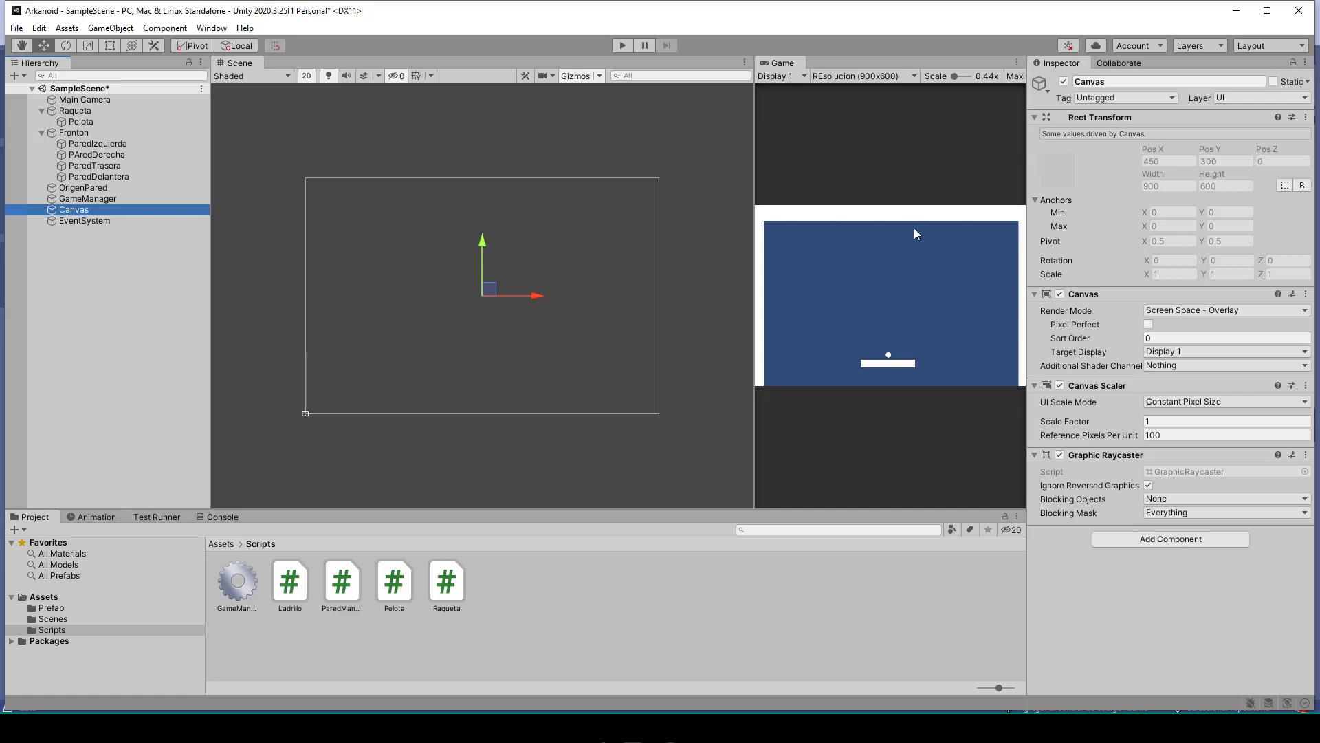
- Add a UI Text under the Canvas and name it VidasDisp
{"action": "right_click", "coordinate": [76, 205]}
{"action": "mouse_move", "coordinate": [143, 492]}
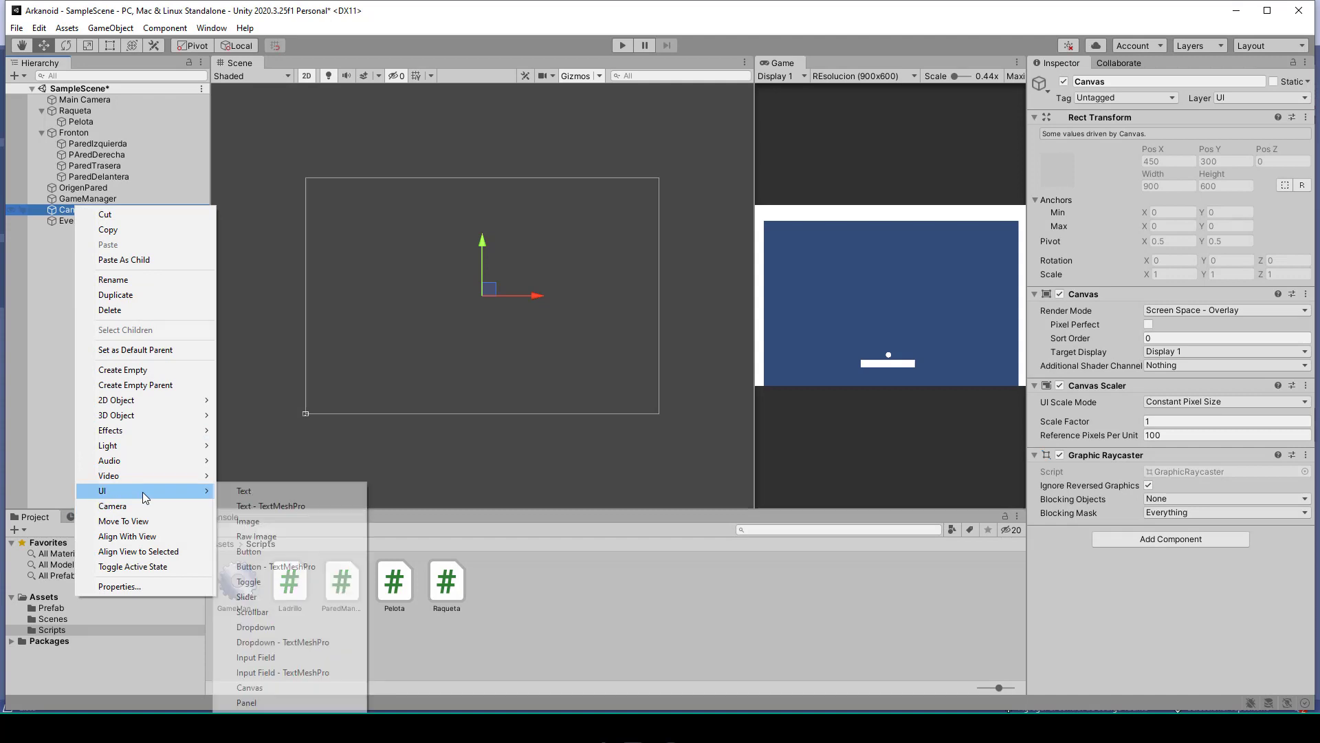
{"action": "left_click", "coordinate": [241, 491]}
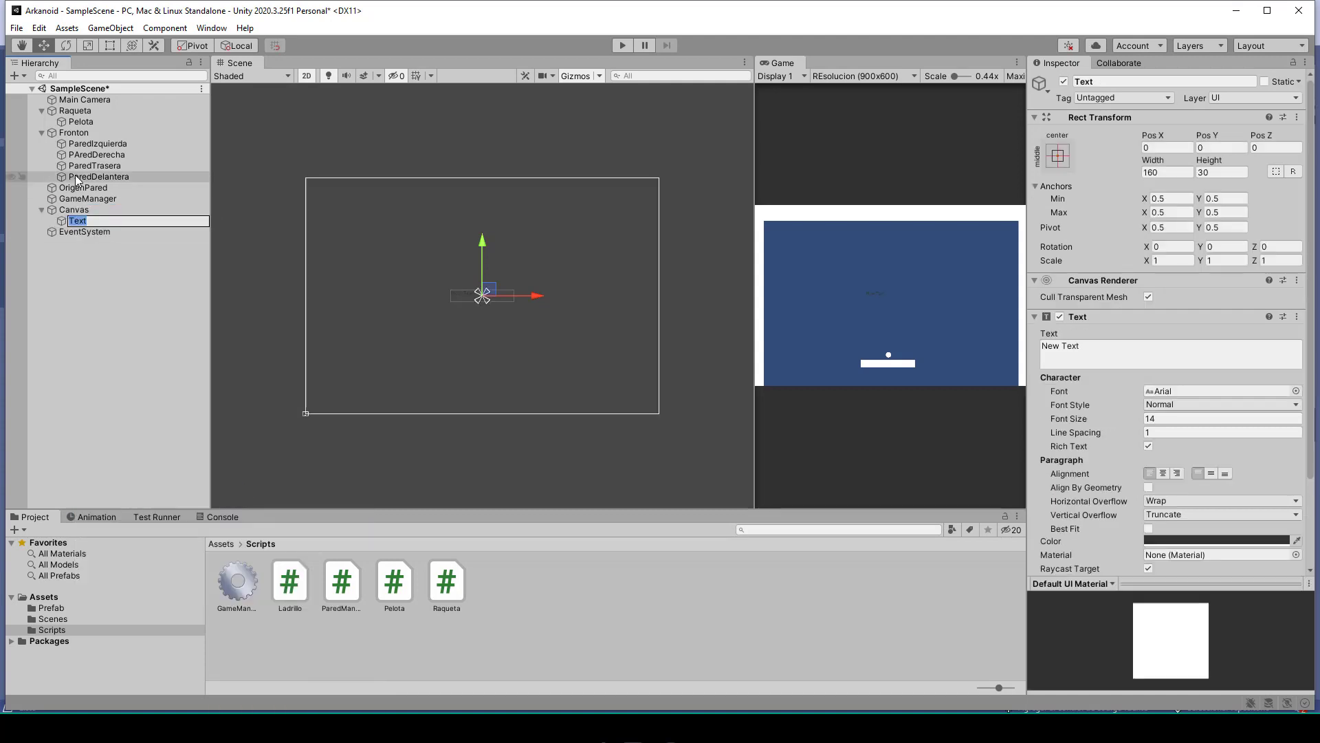
{"action": "type", "text": "Vidas"}
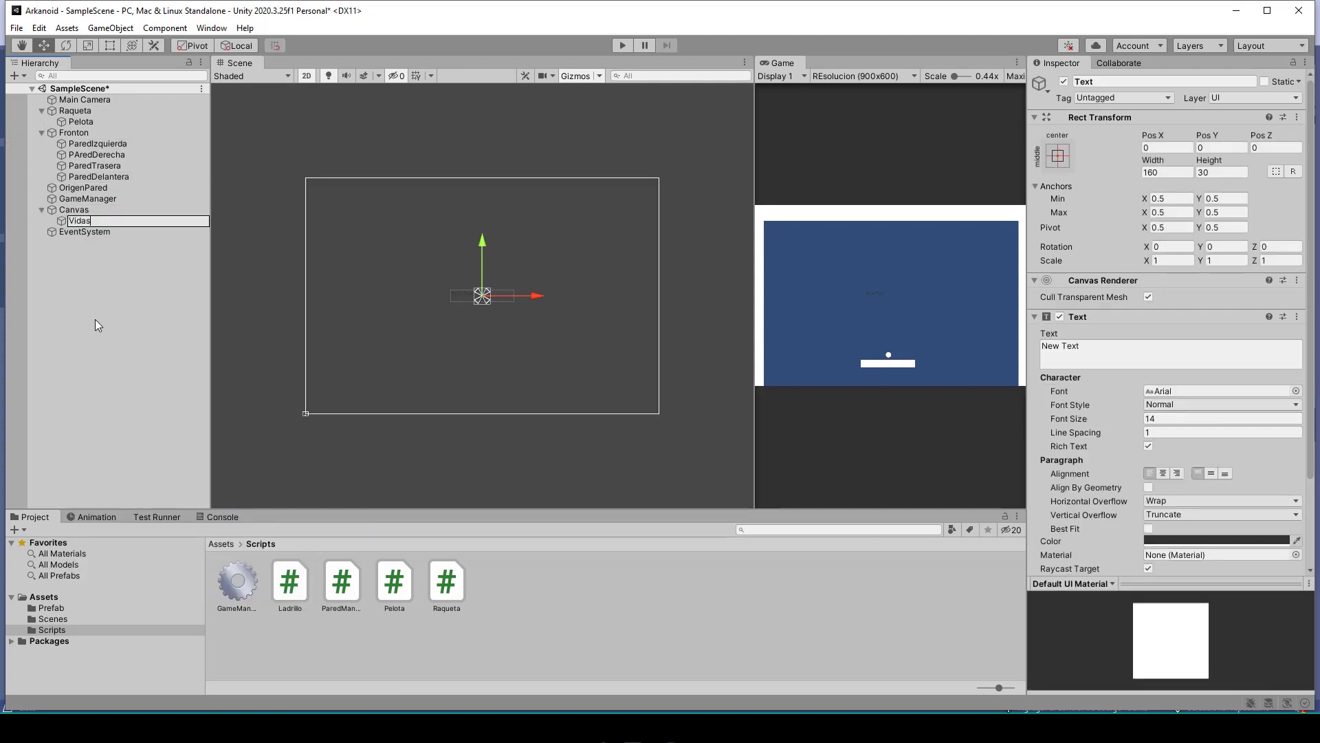
{"action": "type", "text": "Disp"}
{"action": "key", "text": "Return"}
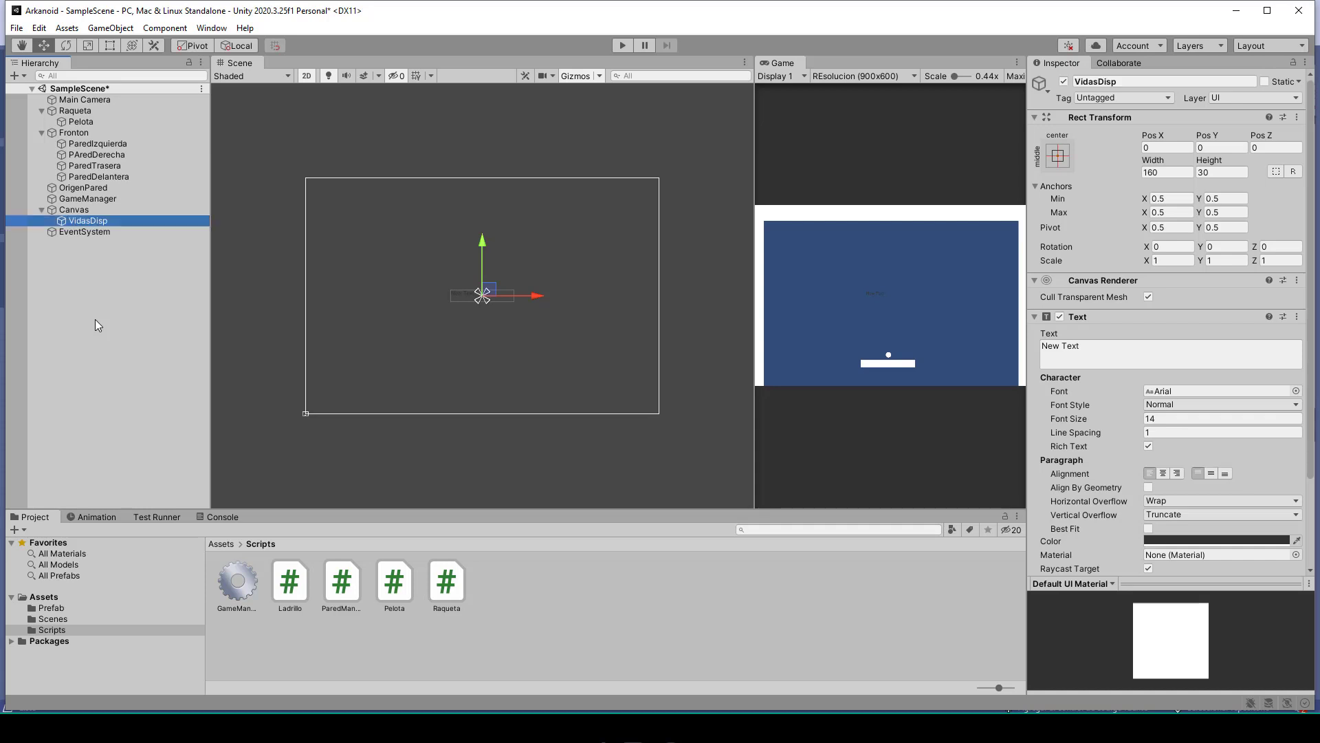
- Drag the Scene/Game splitter left to widen the Game preview
{"action": "scroll", "coordinate": [485, 314], "scroll_direction": "up", "scroll_amount": 2}
{"action": "scroll", "coordinate": [478, 313], "scroll_direction": "up", "scroll_amount": 1}
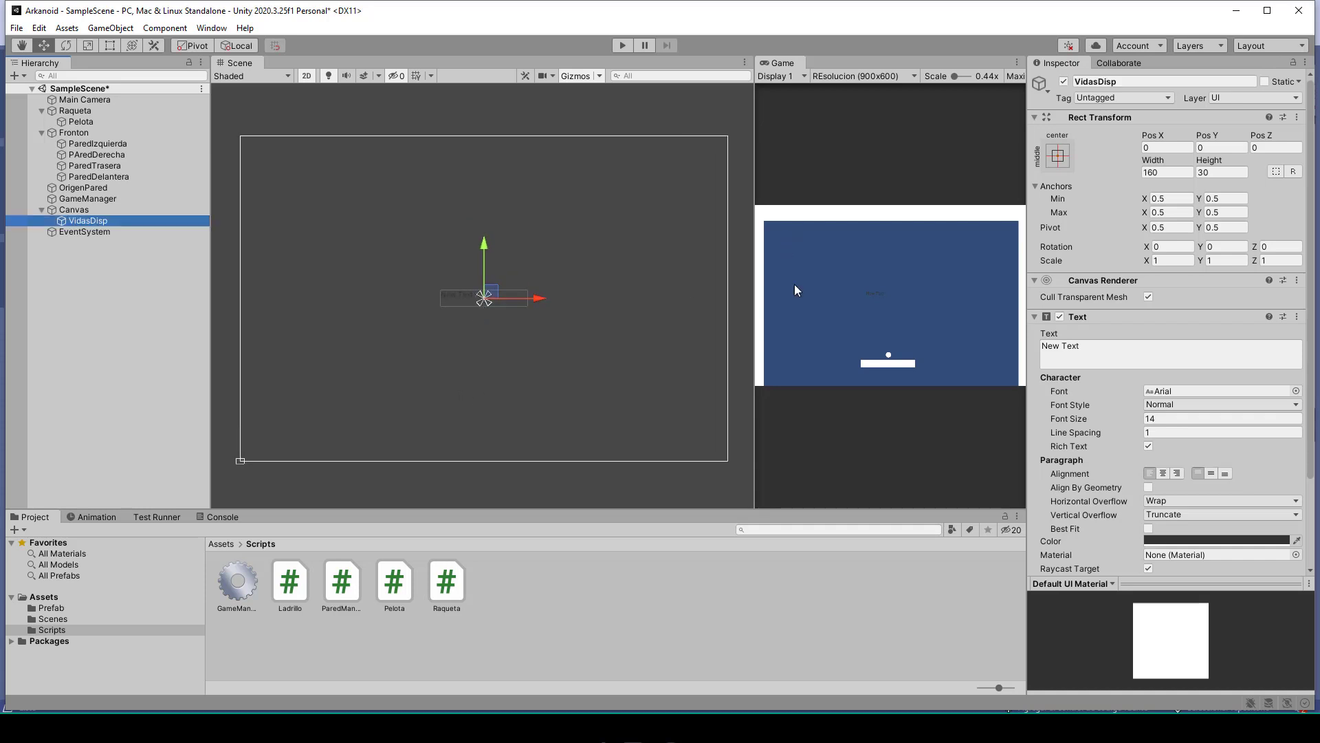
{"action": "left_click_drag", "start_coordinate": [754, 280], "coordinate": [652, 280]}
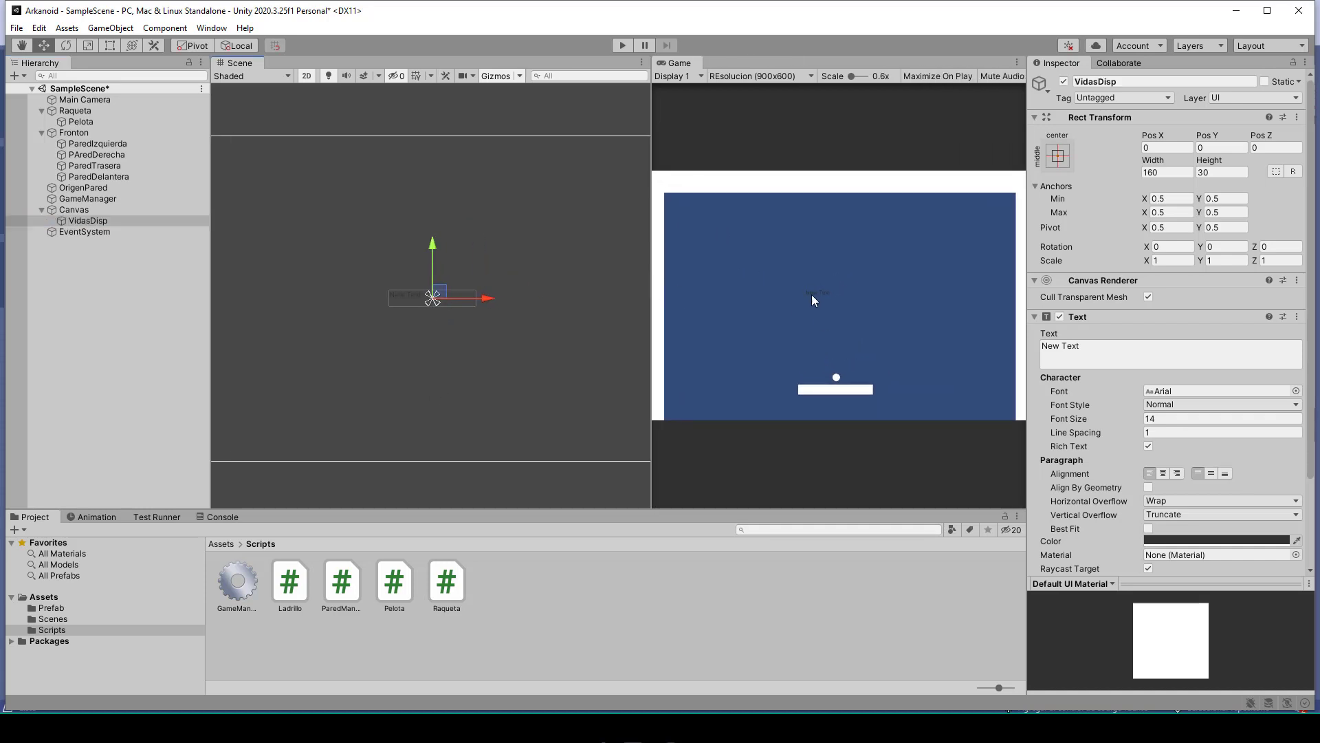
{"action": "scroll", "coordinate": [499, 345], "scroll_direction": "down", "scroll_amount": 2}
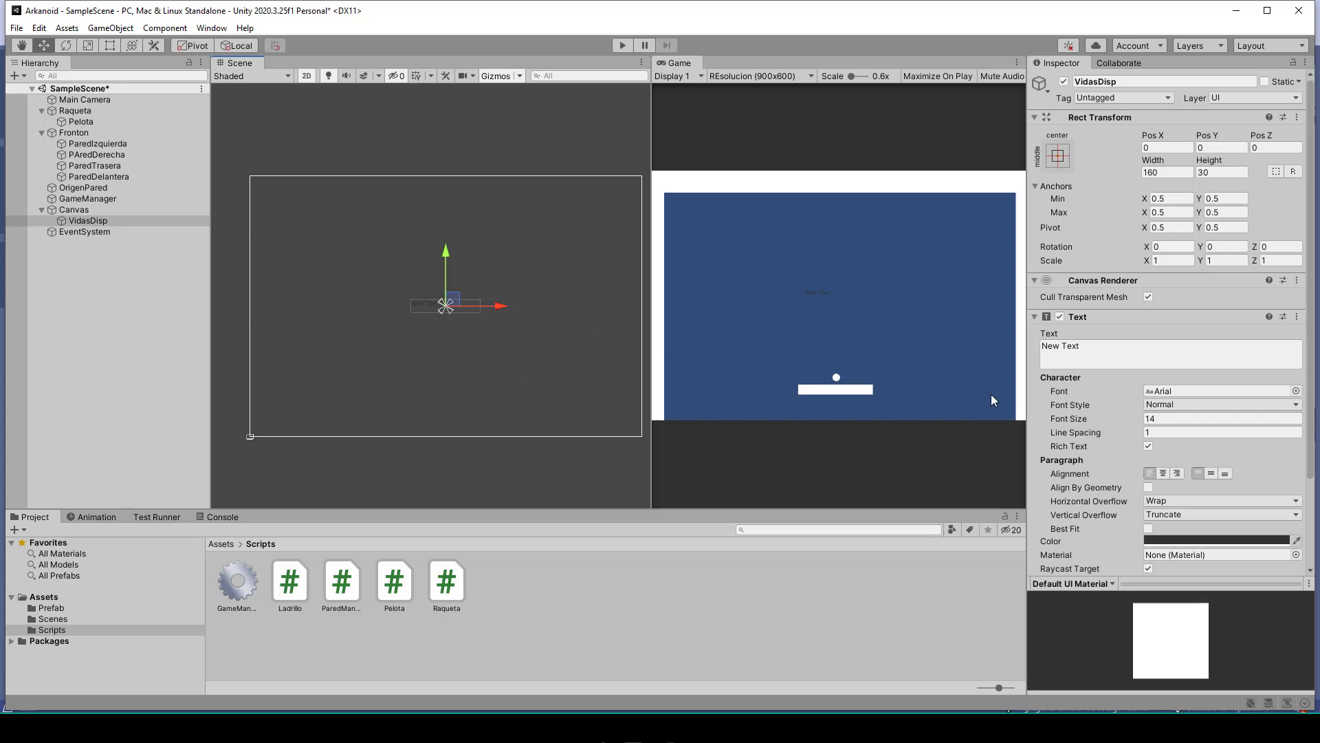
- Give VidasDisp font size 30 and move it to the canvas's top-left with the Rect tool
{"action": "left_click_drag", "start_coordinate": [1085, 421], "coordinate": [1110, 420]}
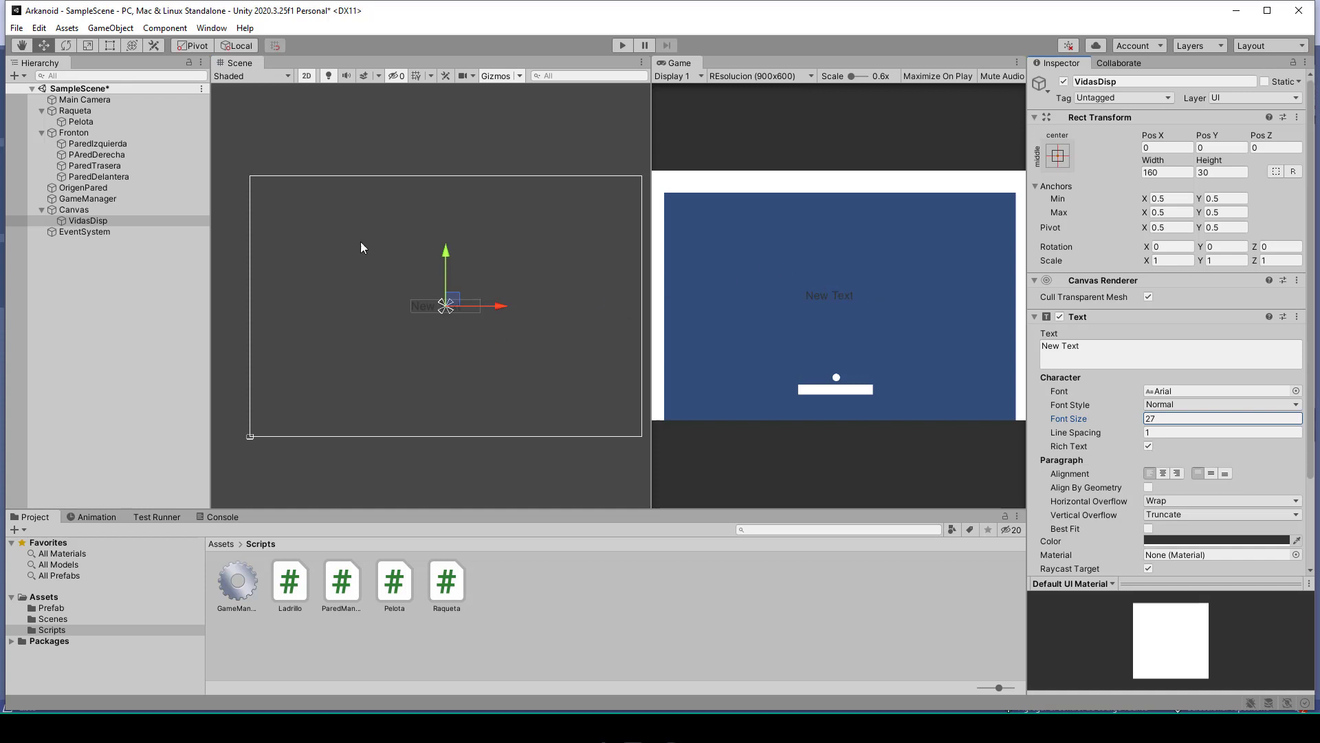
{"action": "left_click", "coordinate": [111, 47]}
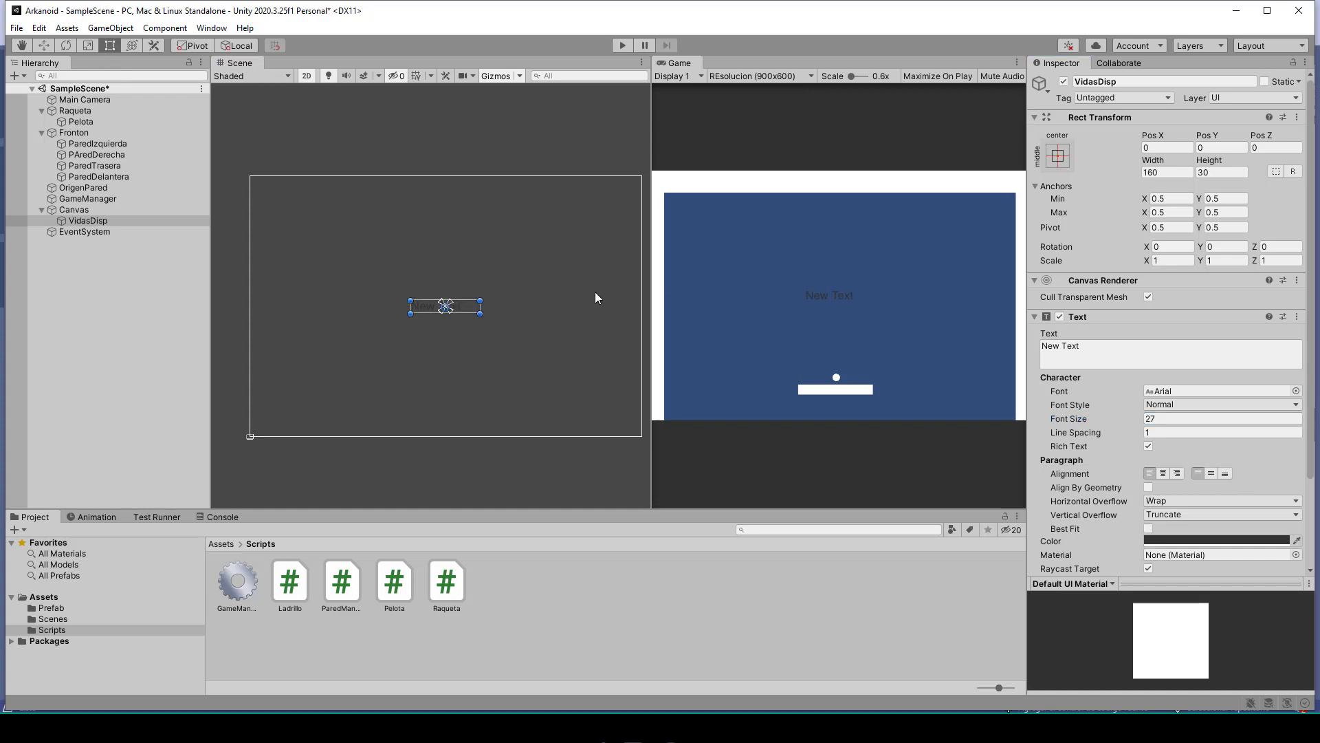
{"action": "left_click_drag", "start_coordinate": [470, 307], "coordinate": [332, 187]}
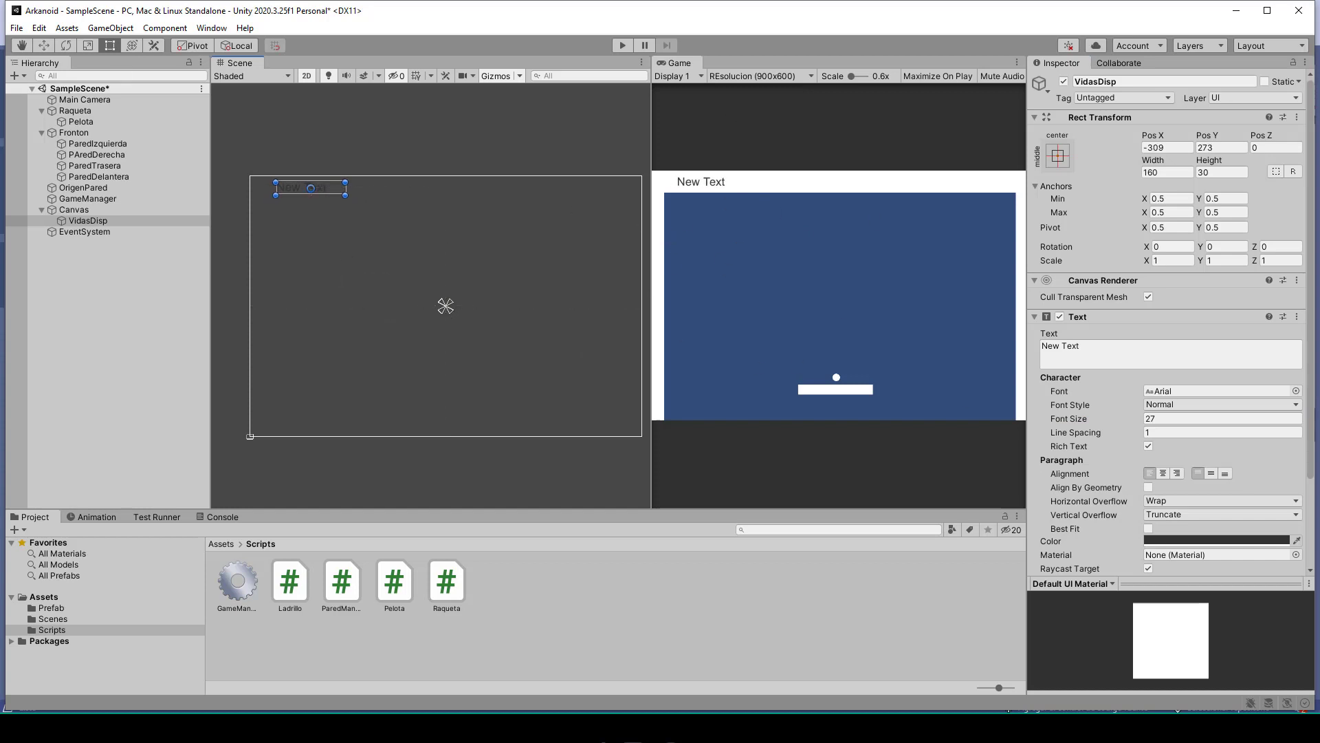
{"action": "double_click", "coordinate": [1162, 419]}
{"action": "type", "text": "30"}
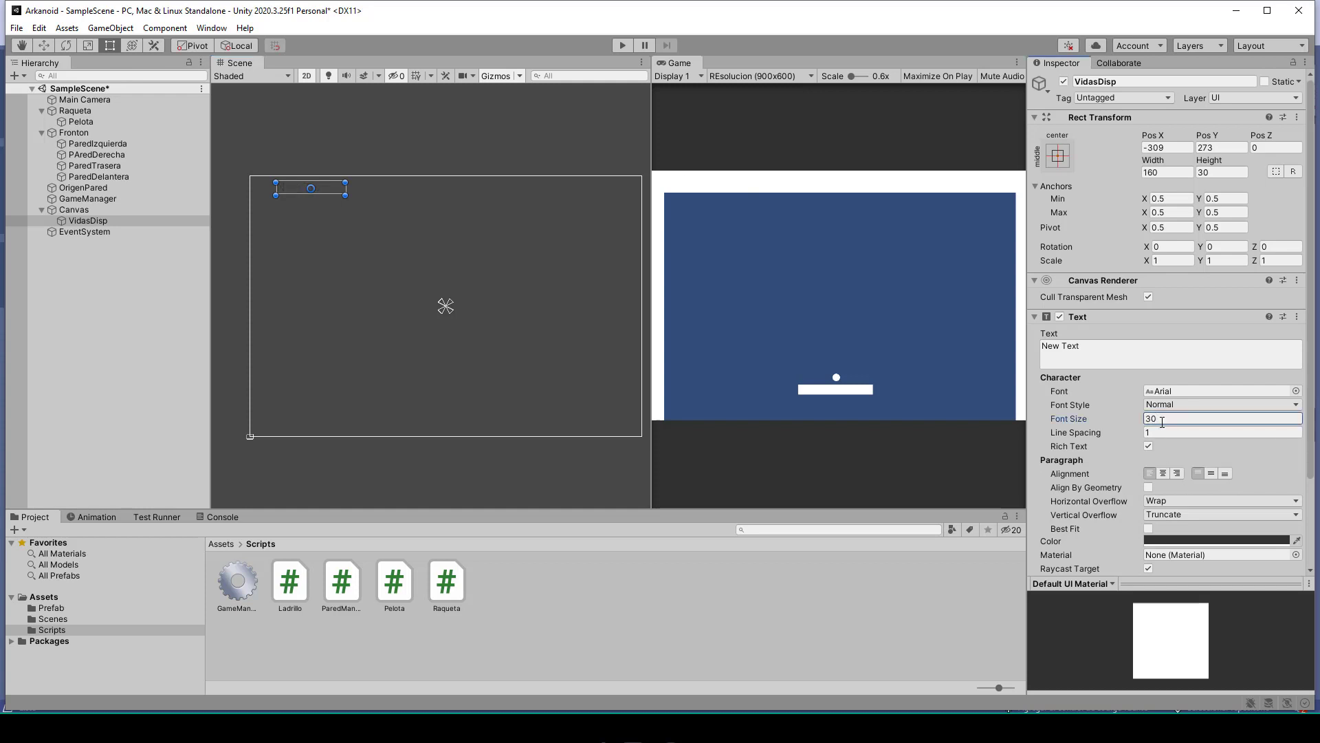
{"action": "left_click_drag", "start_coordinate": [323, 195], "coordinate": [323, 200]}
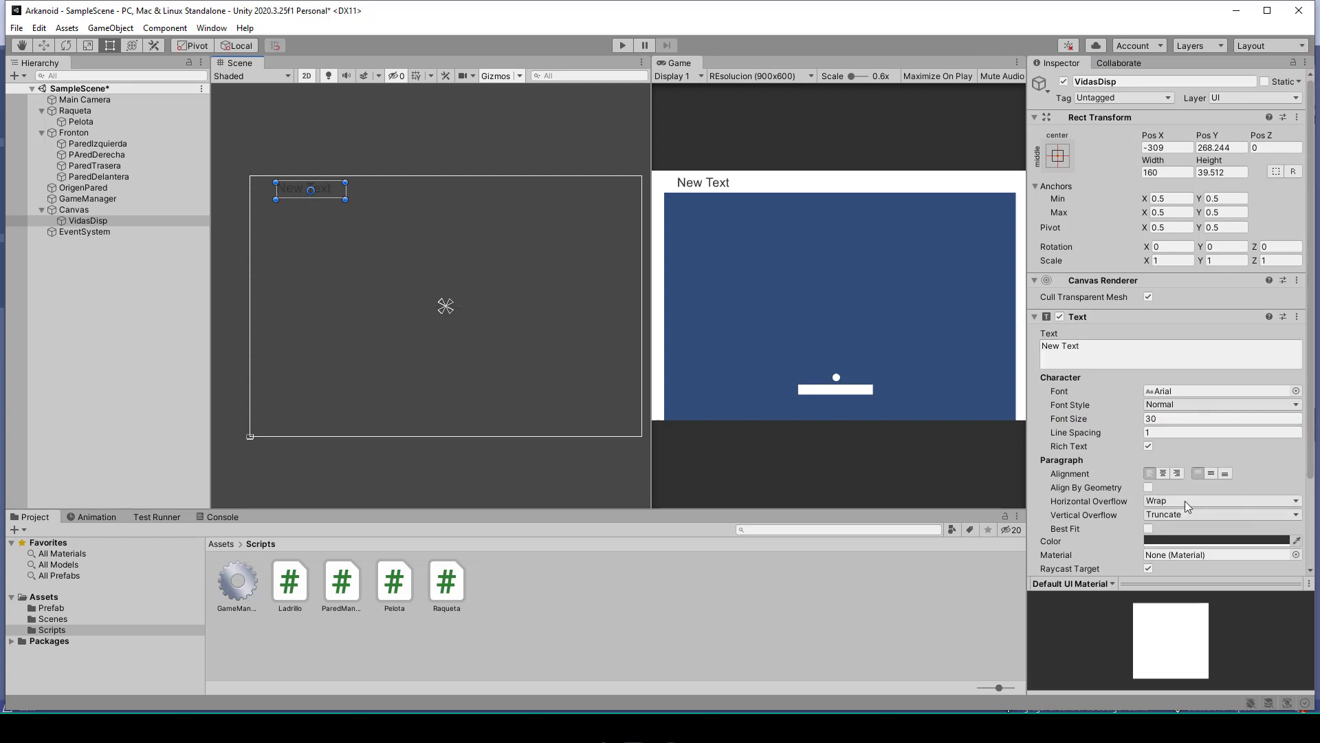
- Make VidasDisp's font style Bold and duplicate it with Ctrl+D
{"action": "left_click", "coordinate": [1198, 406]}
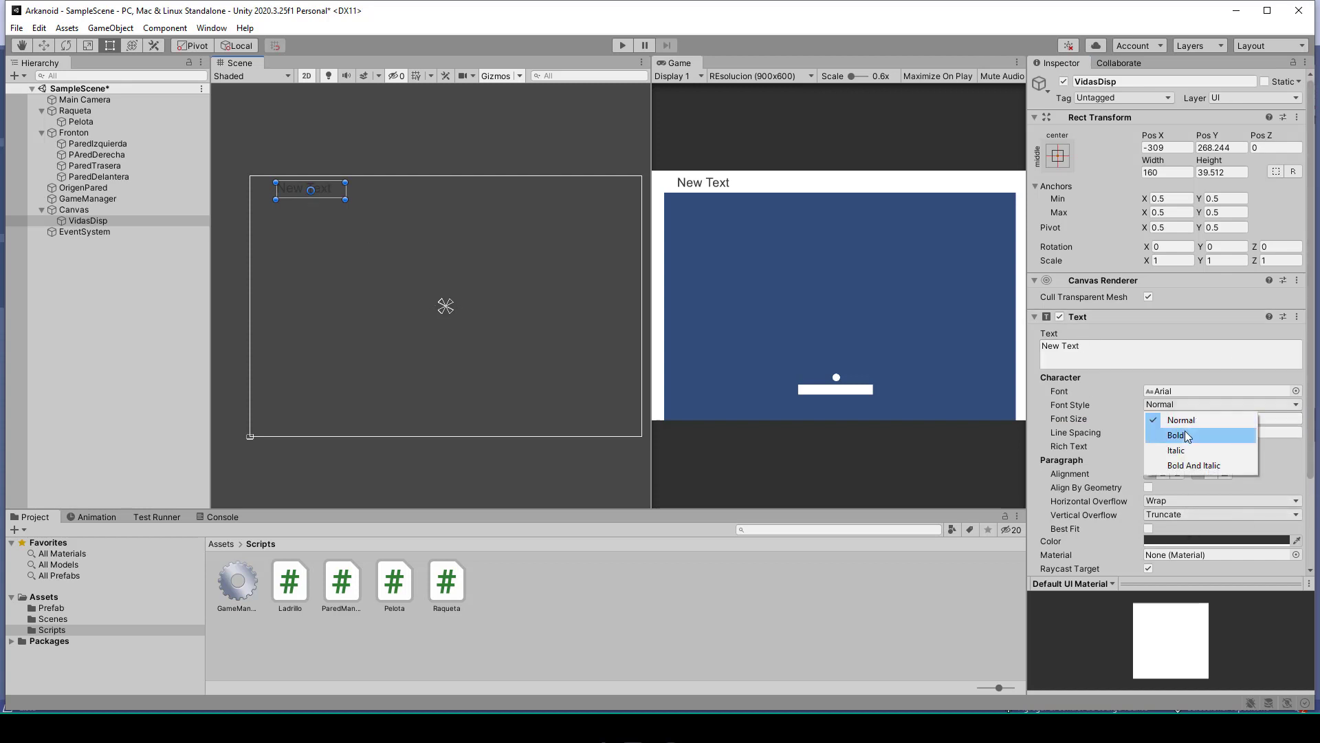
{"action": "left_click", "coordinate": [1176, 434]}
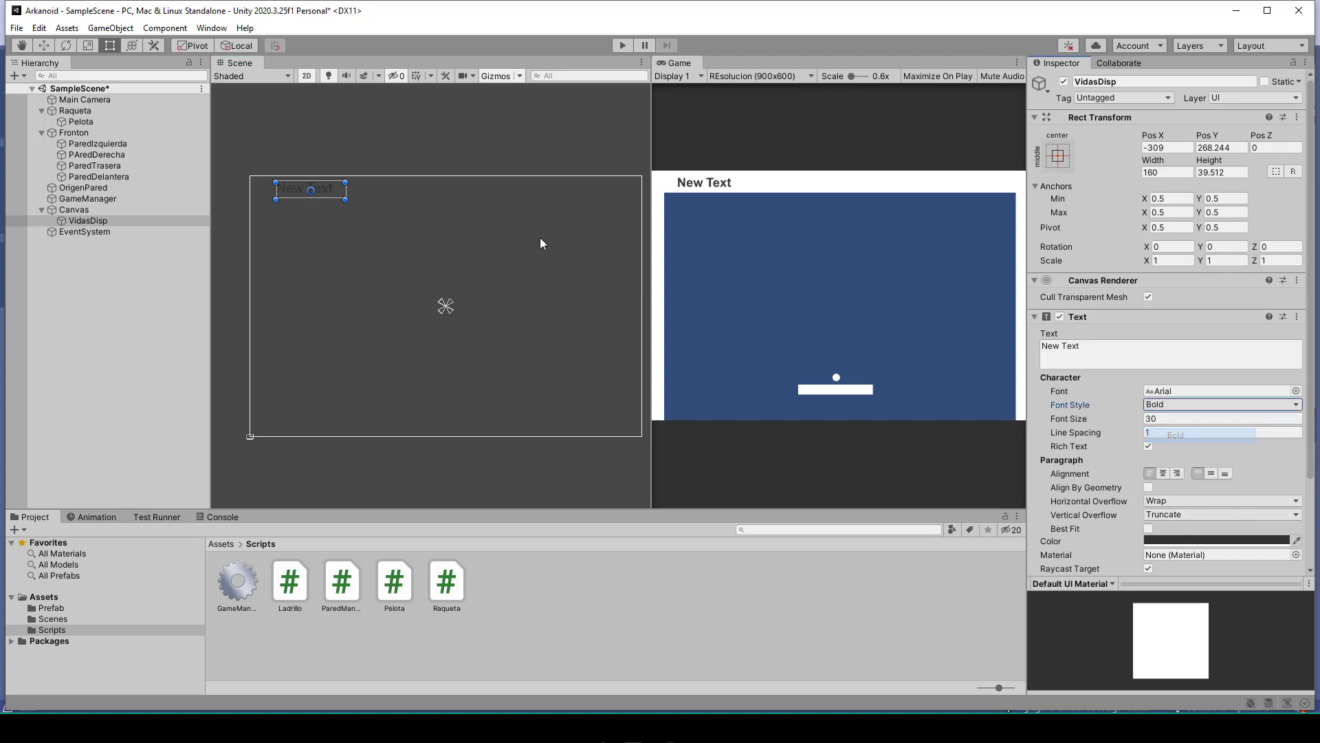
{"action": "left_click", "coordinate": [94, 220]}
{"action": "key", "text": "ctrl+d"}
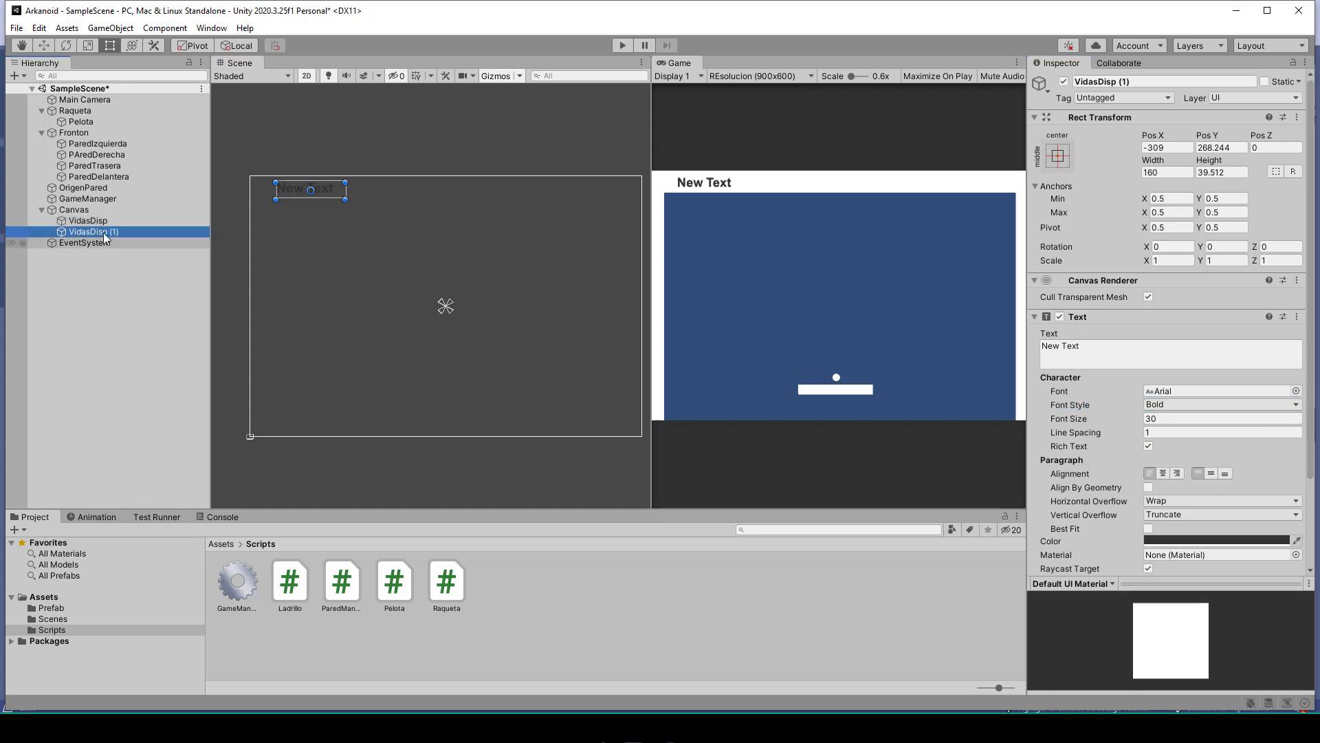
- Rename the copy VidasDisp (1) to PuntosDisp
{"action": "right_click", "coordinate": [106, 232]}
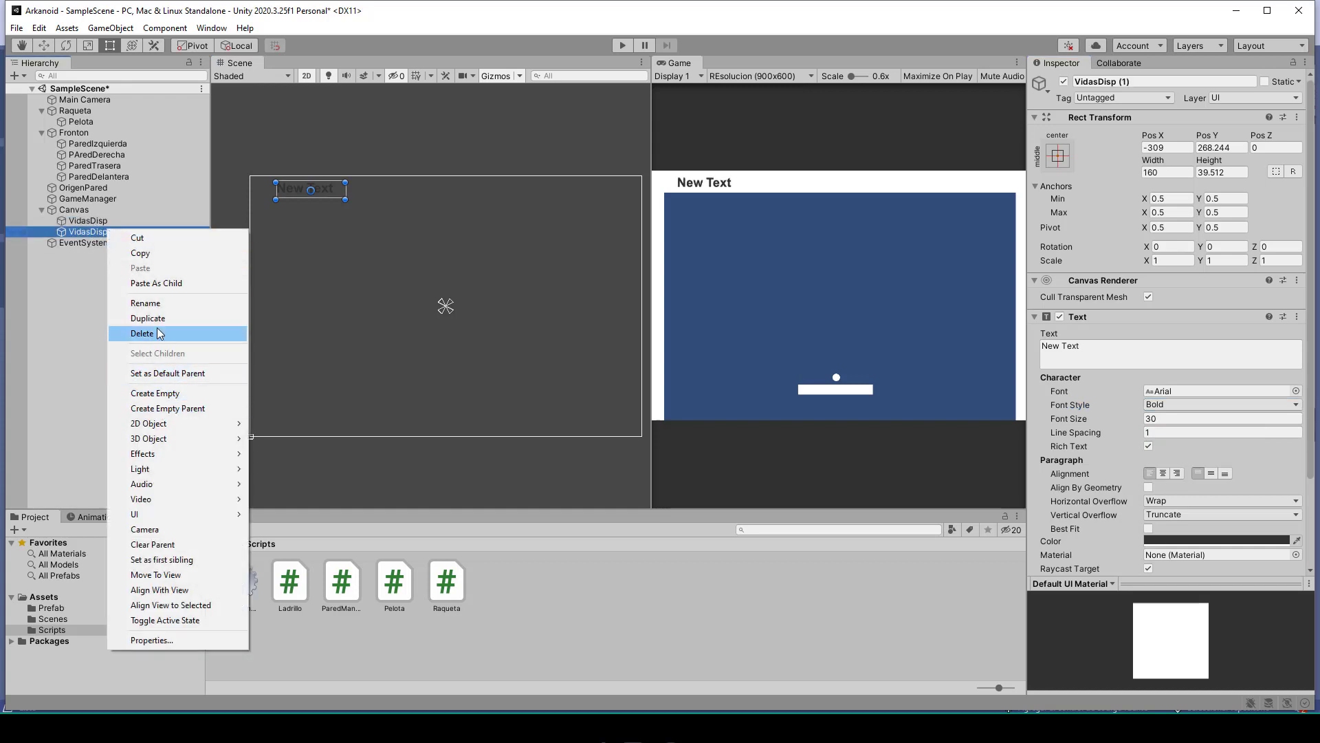
{"action": "left_click", "coordinate": [155, 303]}
{"action": "type", "text": "Pu"}
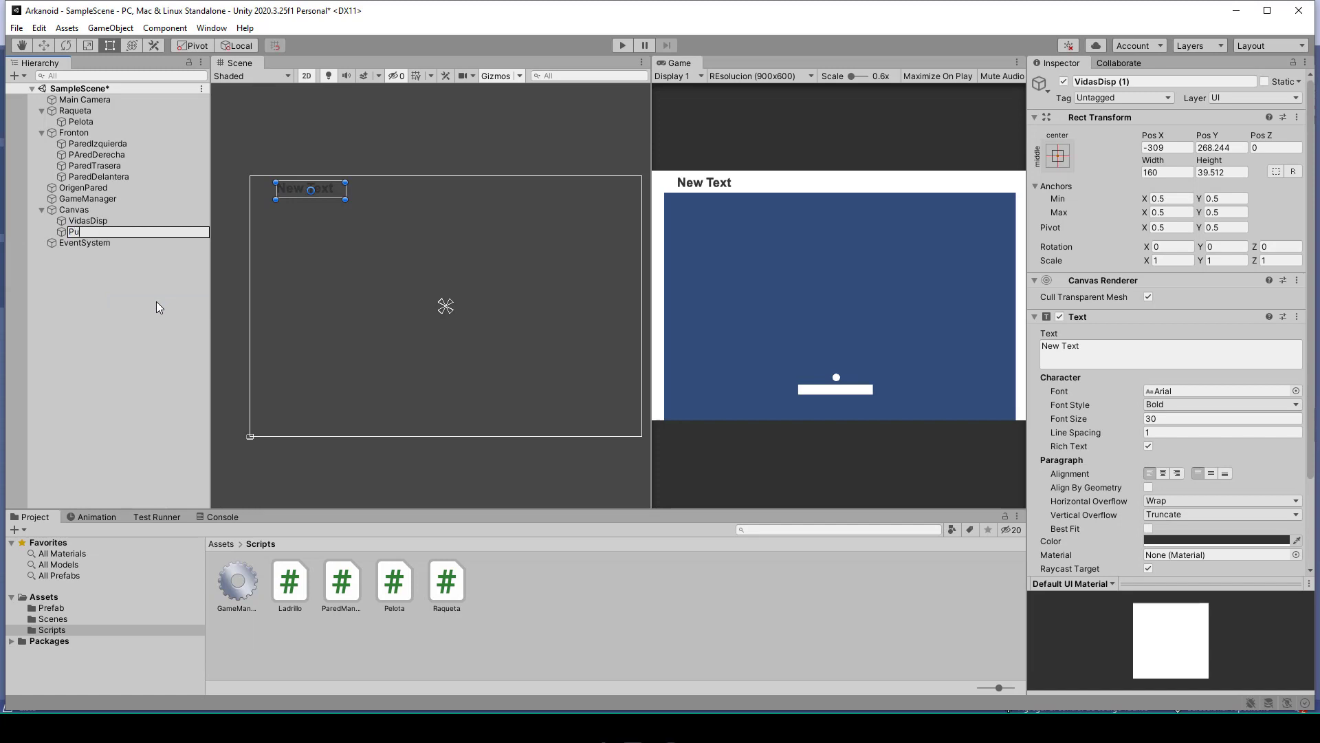
{"action": "type", "text": "ntosDisp"}
{"action": "key", "text": "Return"}
- Move PuntosDisp to the canvas's top-right with right and middle alignment
{"action": "left_click_drag", "start_coordinate": [306, 196], "coordinate": [621, 205]}
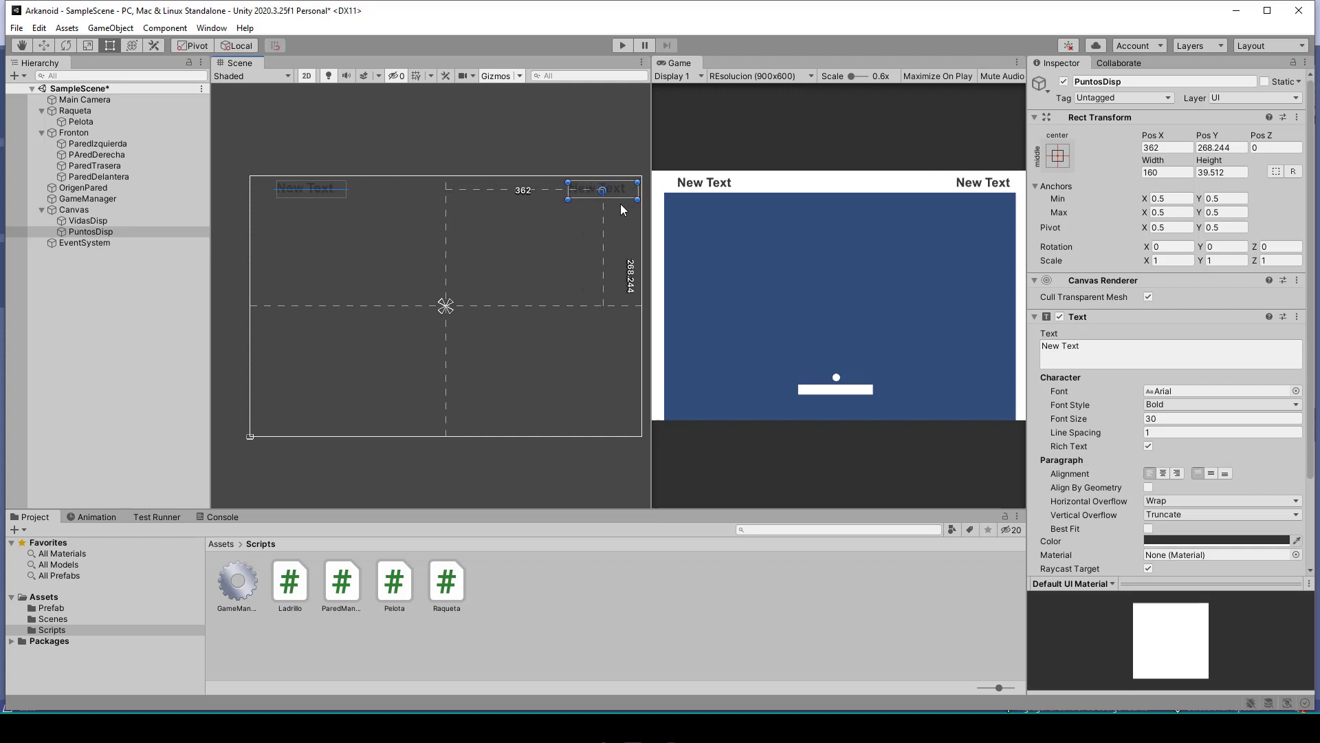
{"action": "left_click", "coordinate": [1177, 473]}
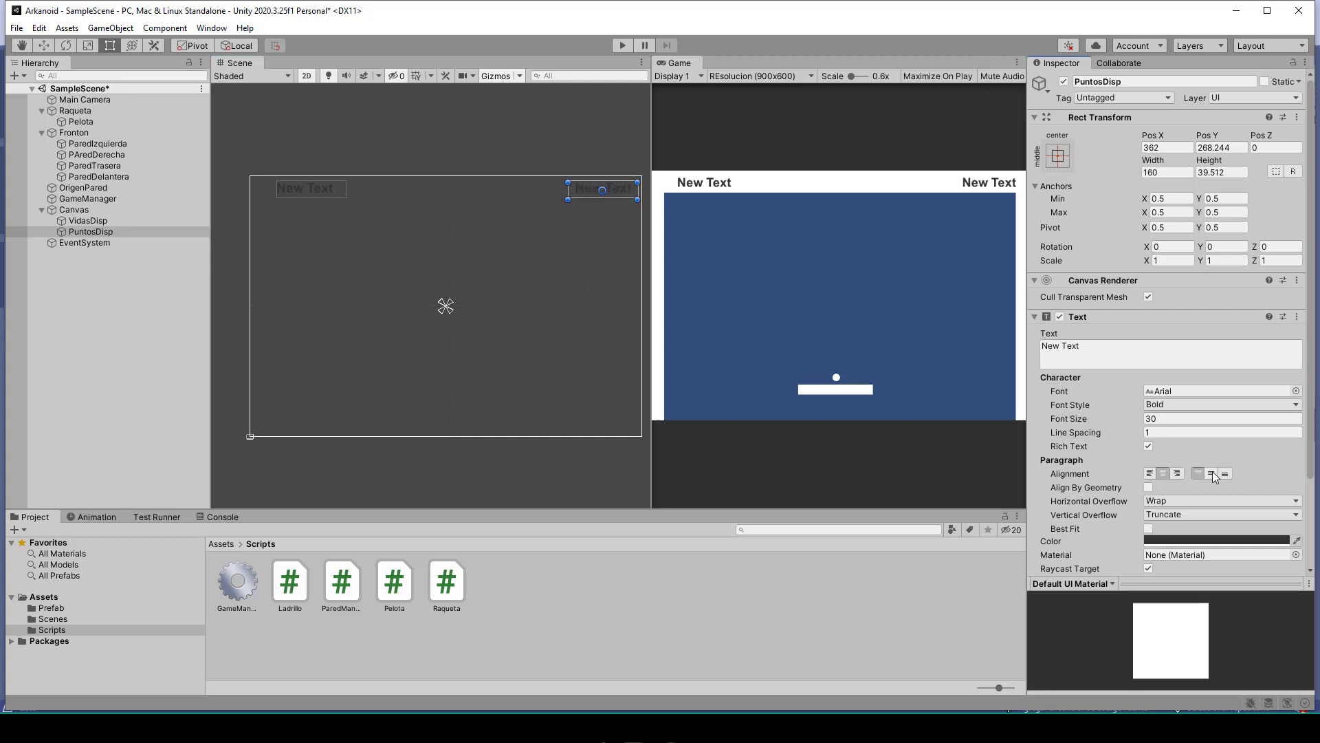
{"action": "left_click", "coordinate": [1214, 475]}
{"action": "left_click_drag", "start_coordinate": [621, 195], "coordinate": [612, 192]}
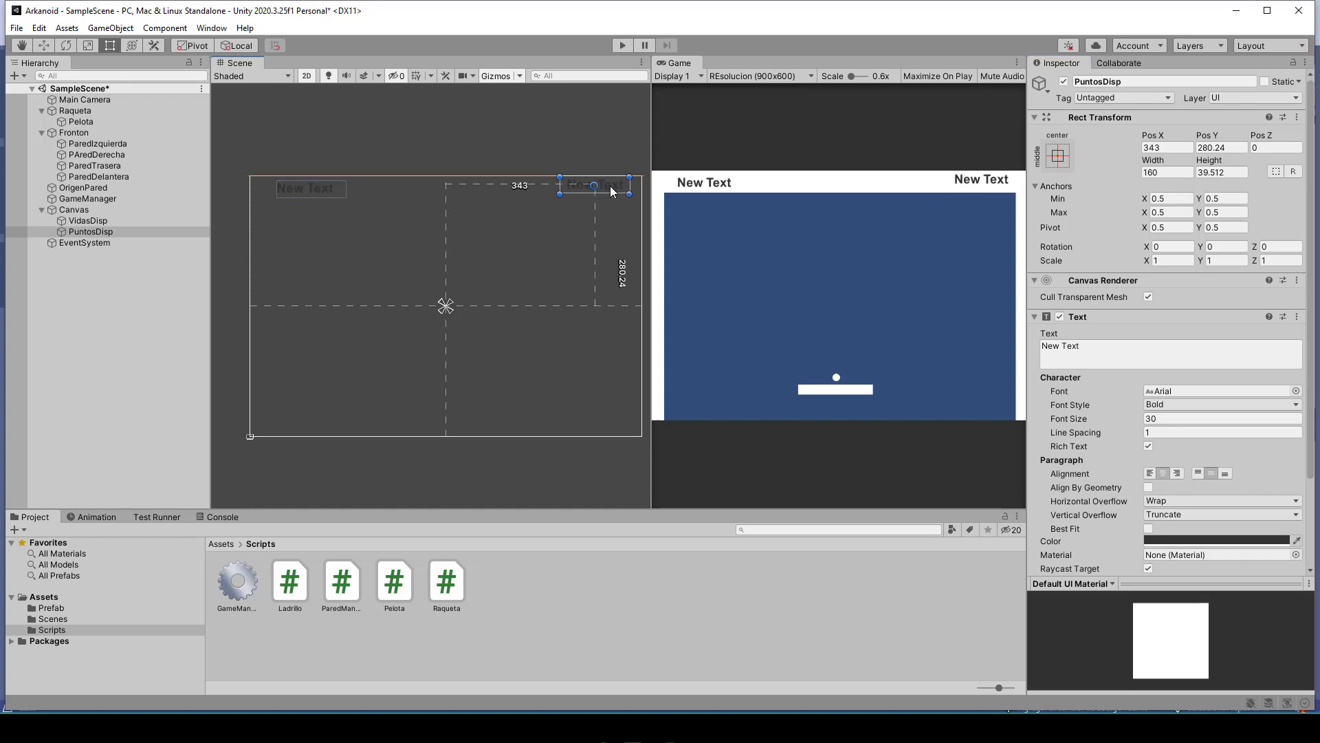
- Centre VidasDisp's alignment horizontally and vertically and raise it level with PuntosDisp
{"action": "left_click", "coordinate": [316, 193]}
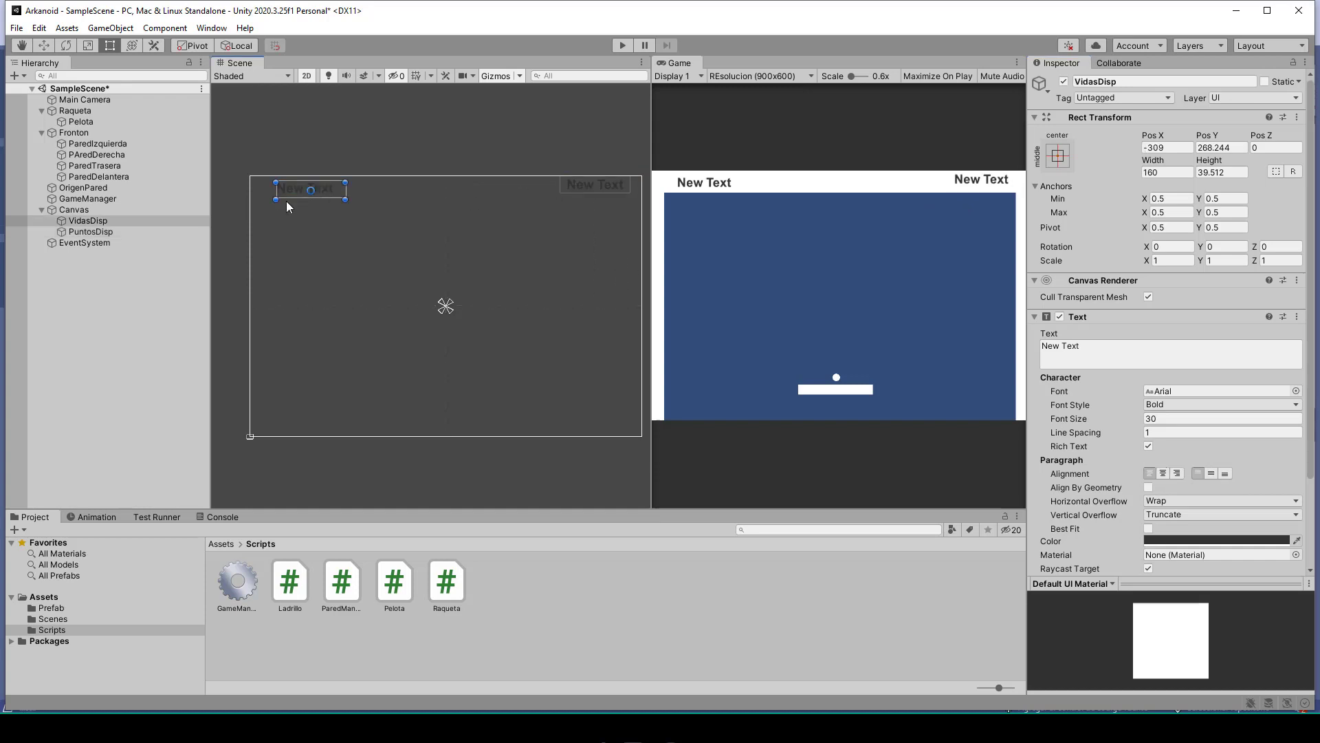
{"action": "left_click", "coordinate": [1163, 474]}
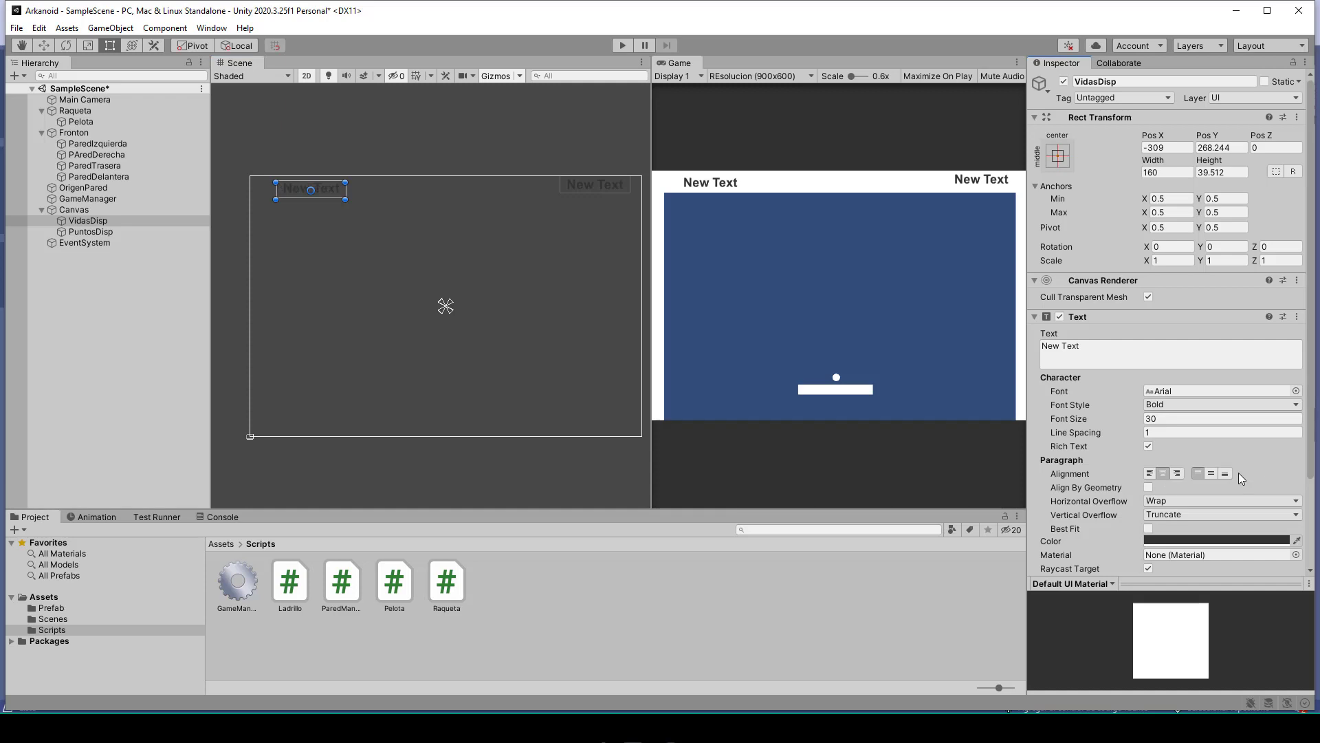
{"action": "left_click", "coordinate": [1213, 473]}
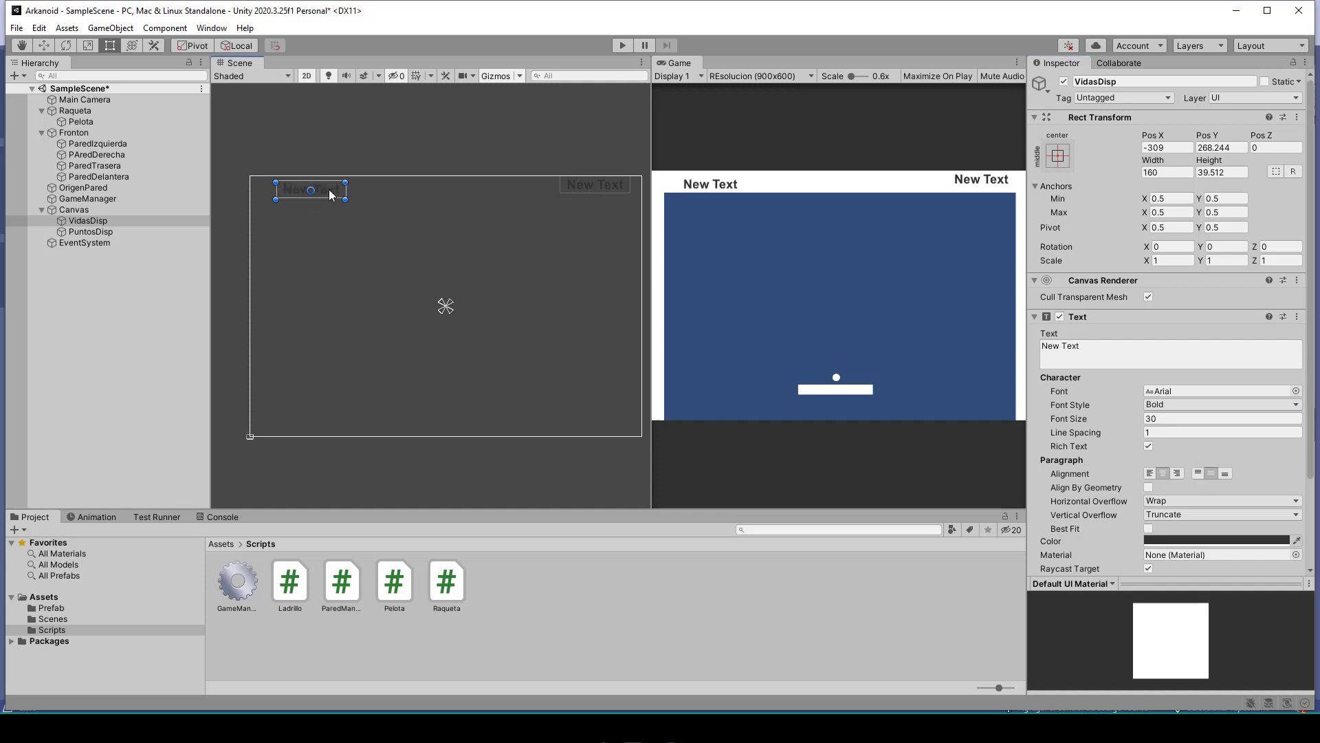
{"action": "left_click_drag", "start_coordinate": [326, 185], "coordinate": [331, 185]}
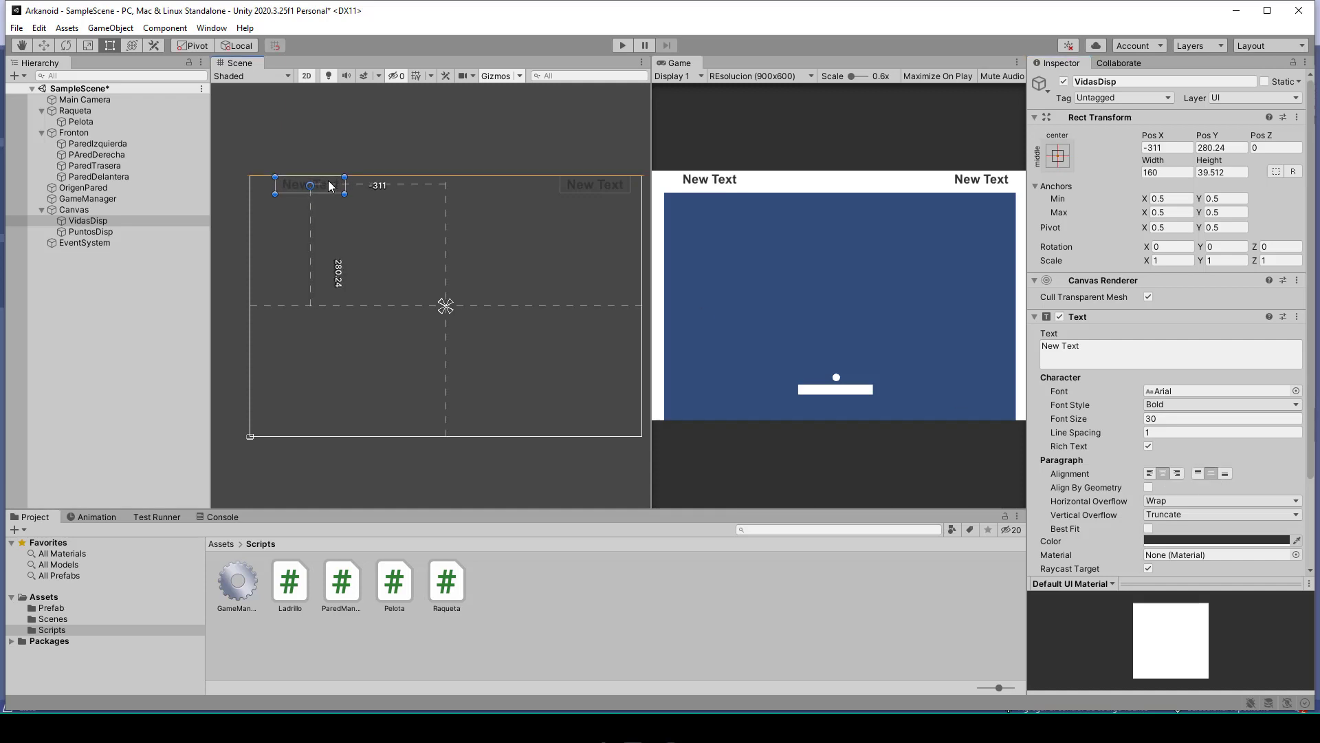
{"action": "left_click_drag", "start_coordinate": [330, 186], "coordinate": [329, 181]}
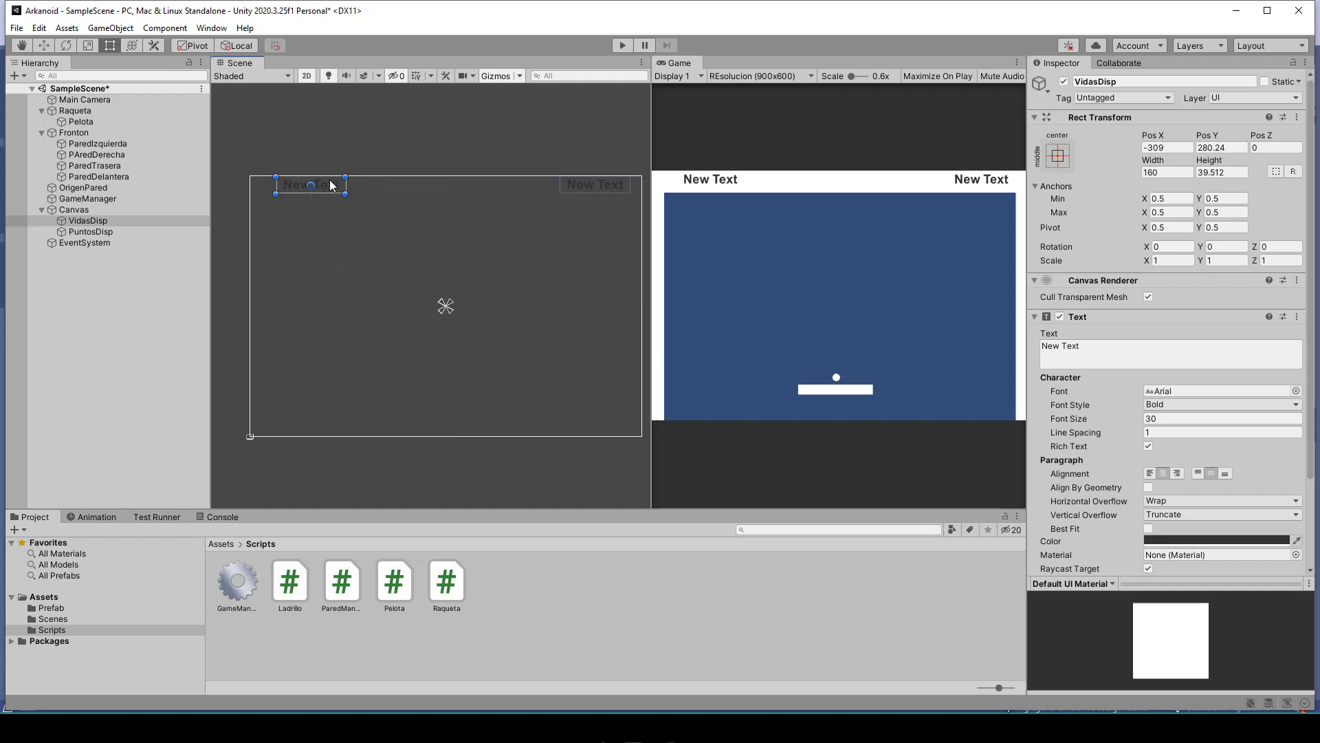
- Lower both labels together to a shared Pos Y of 275 and select GameManager
{"action": "left_click_drag", "start_coordinate": [615, 136], "coordinate": [279, 239]}
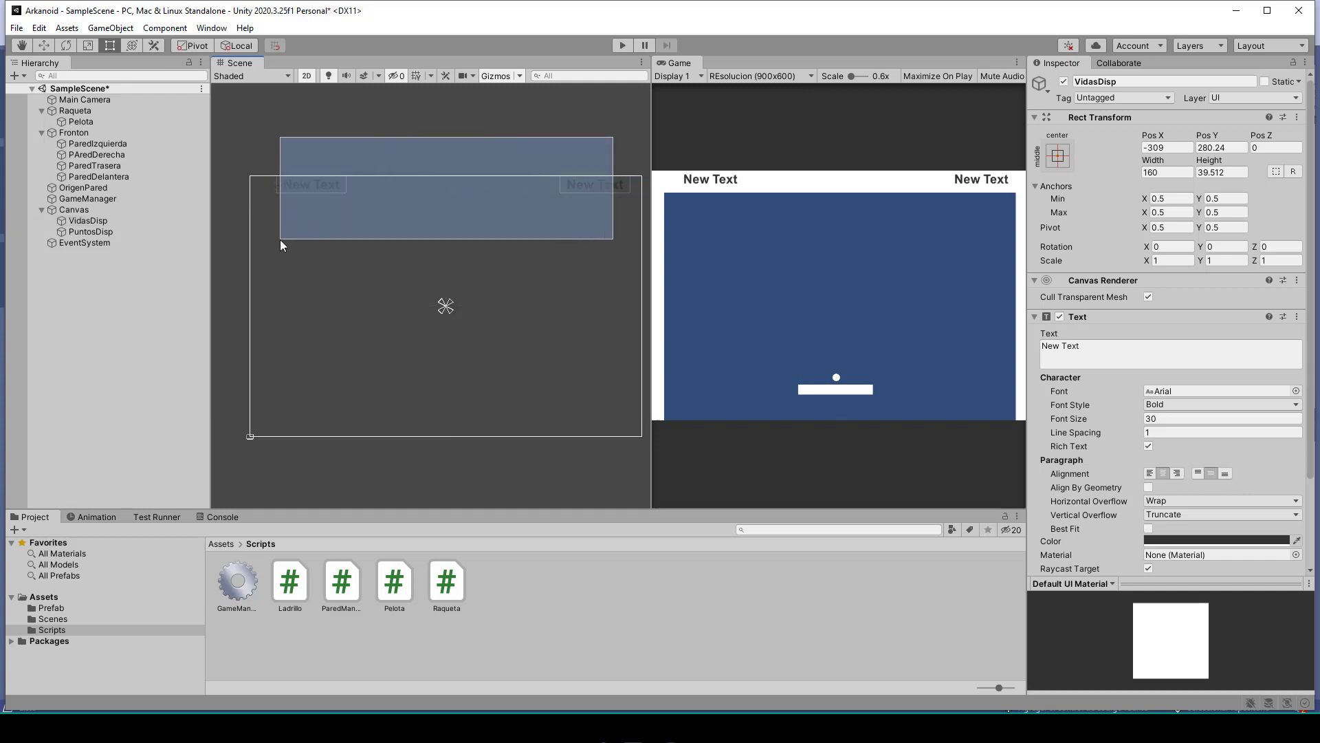
{"action": "left_click_drag", "start_coordinate": [248, 137], "coordinate": [641, 232]}
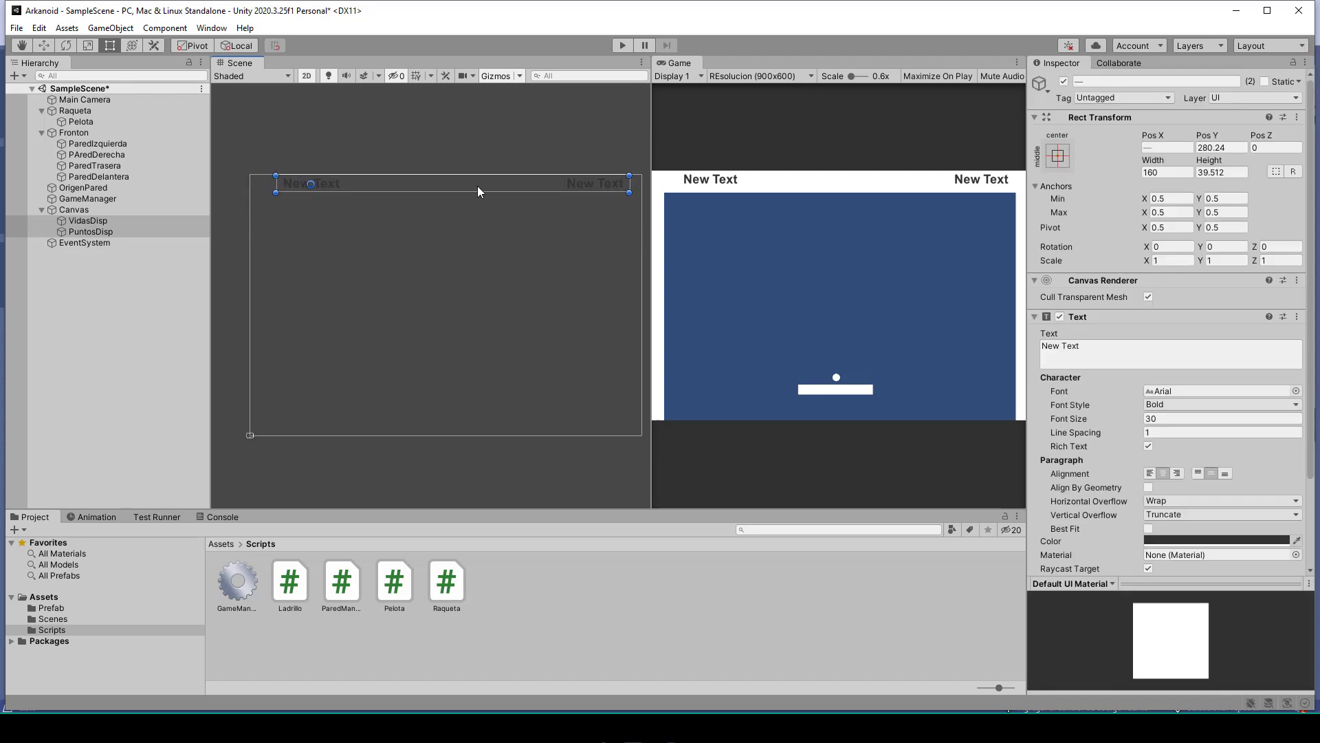
{"action": "left_click_drag", "start_coordinate": [579, 185], "coordinate": [579, 190]}
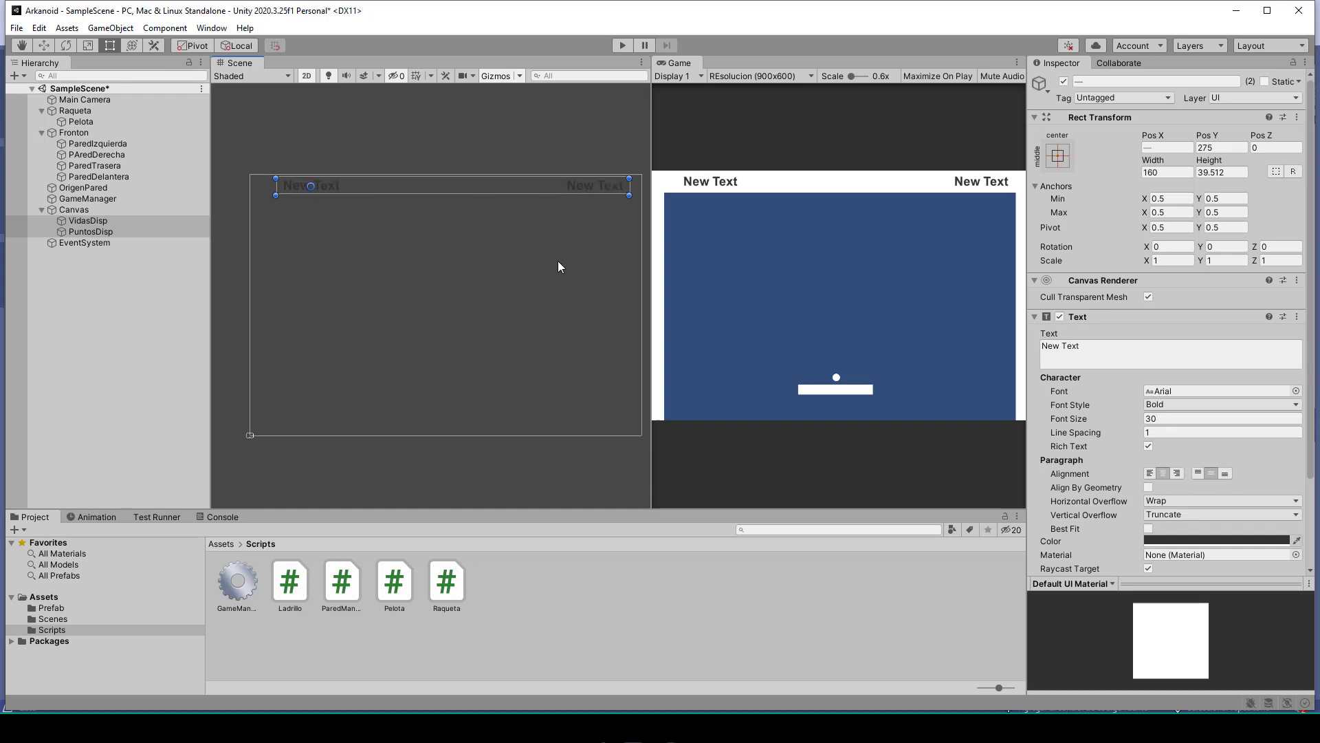
{"action": "left_click", "coordinate": [525, 236]}
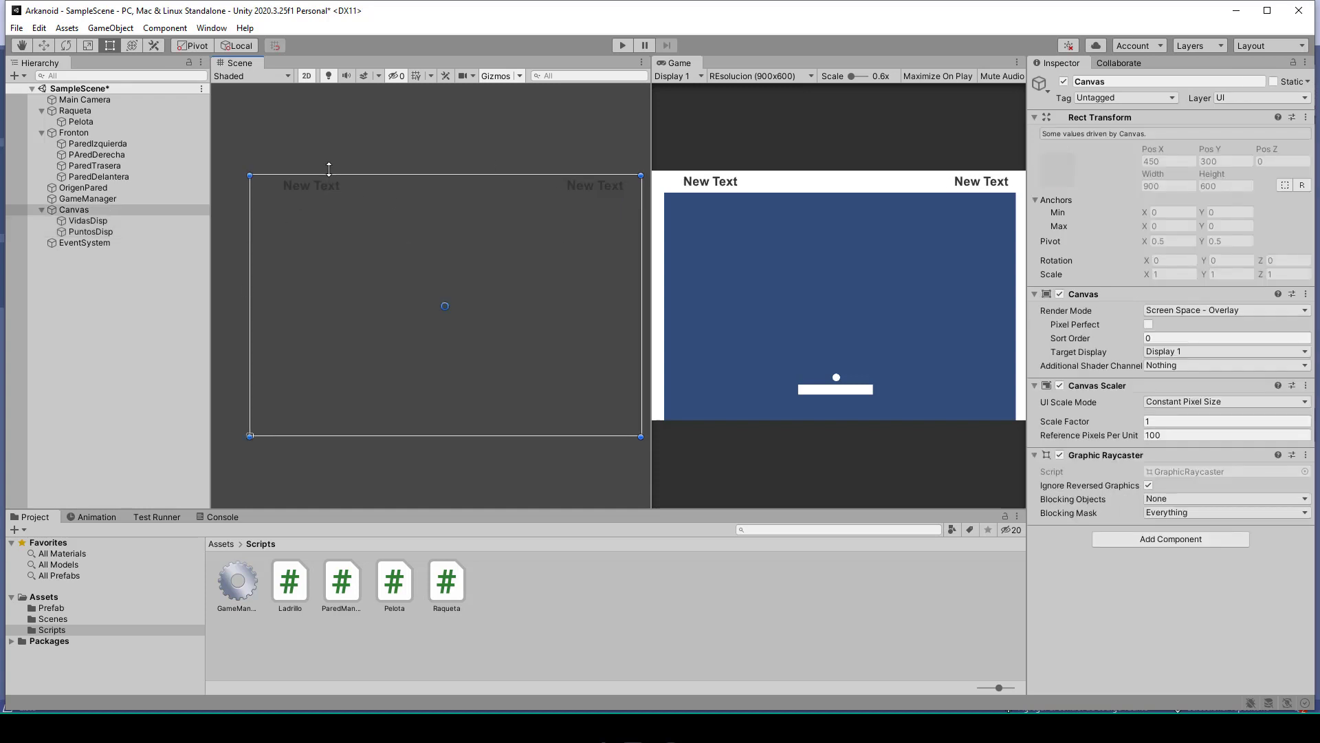
{"action": "left_click", "coordinate": [308, 187]}
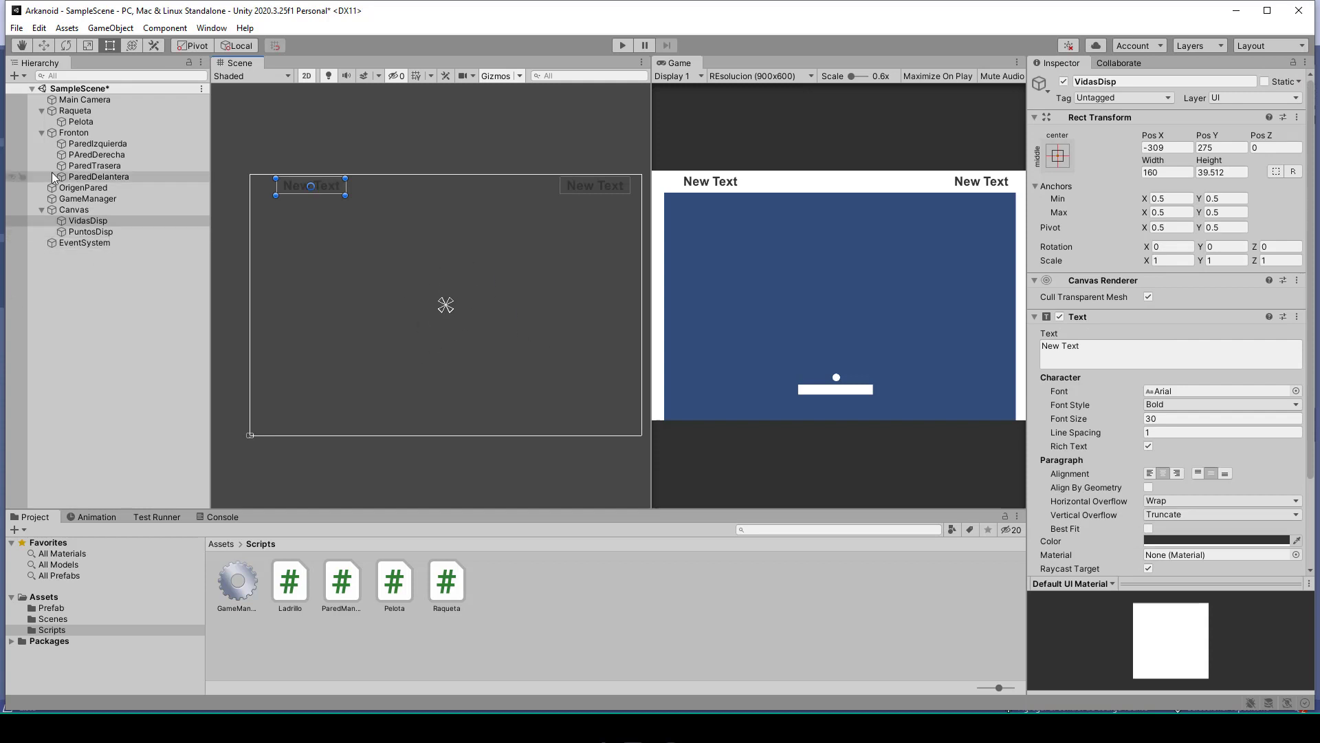
{"action": "left_click", "coordinate": [83, 199]}
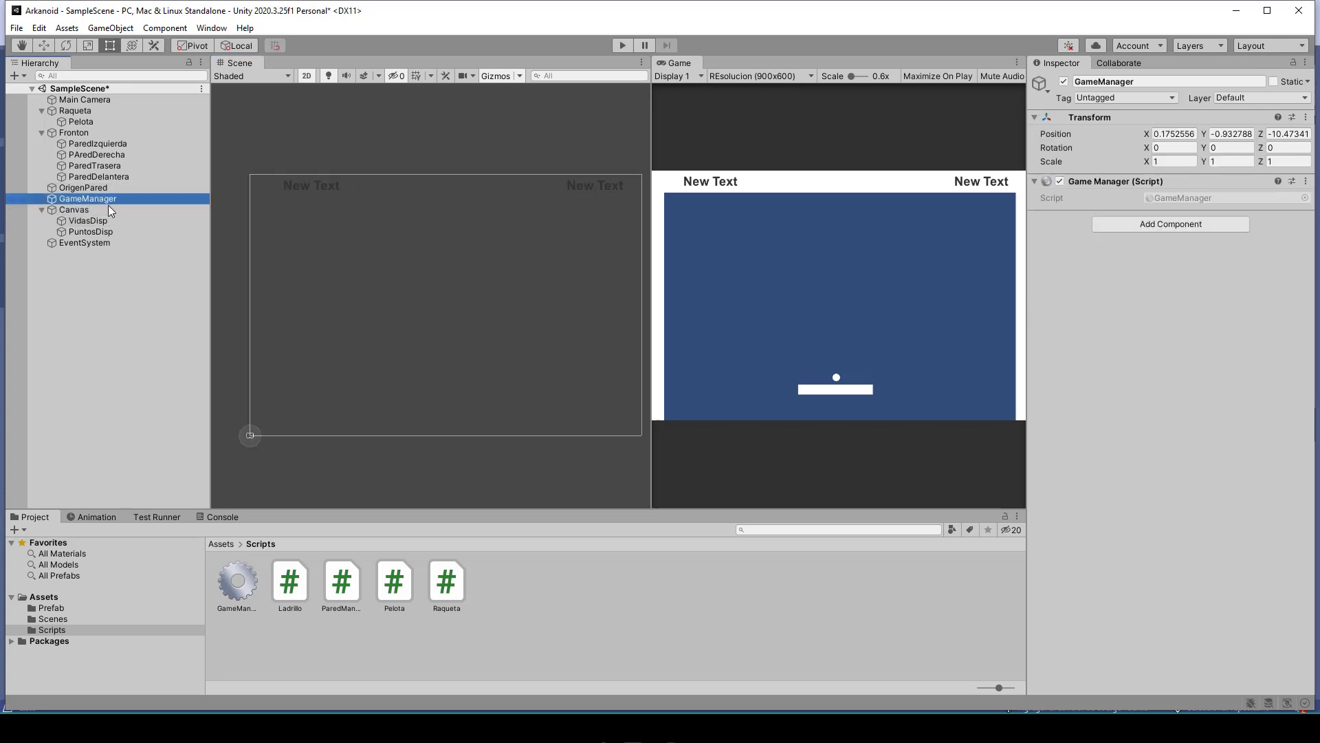
- Save GameManager.cs in Visual Studio with its vidas, puntos and display fields
{"action": "key", "text": "alt+Tab"}
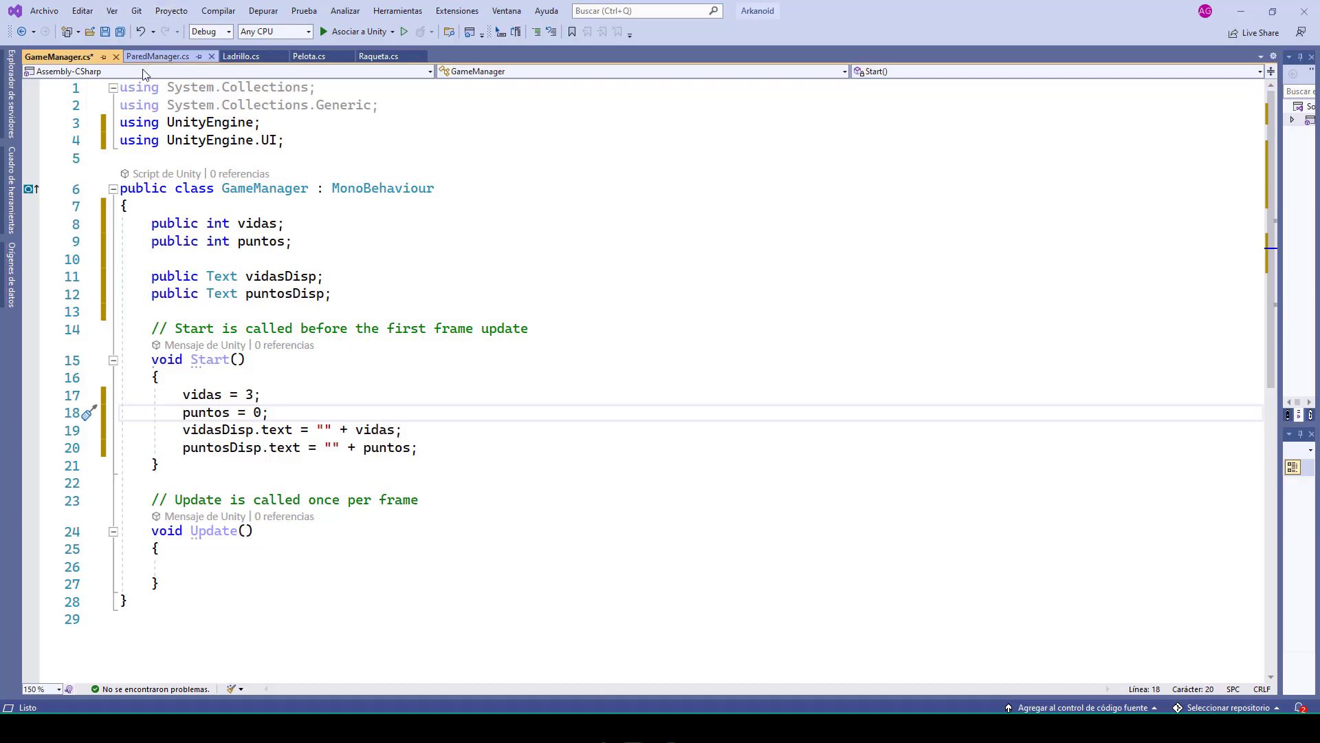
{"action": "left_click", "coordinate": [103, 33]}
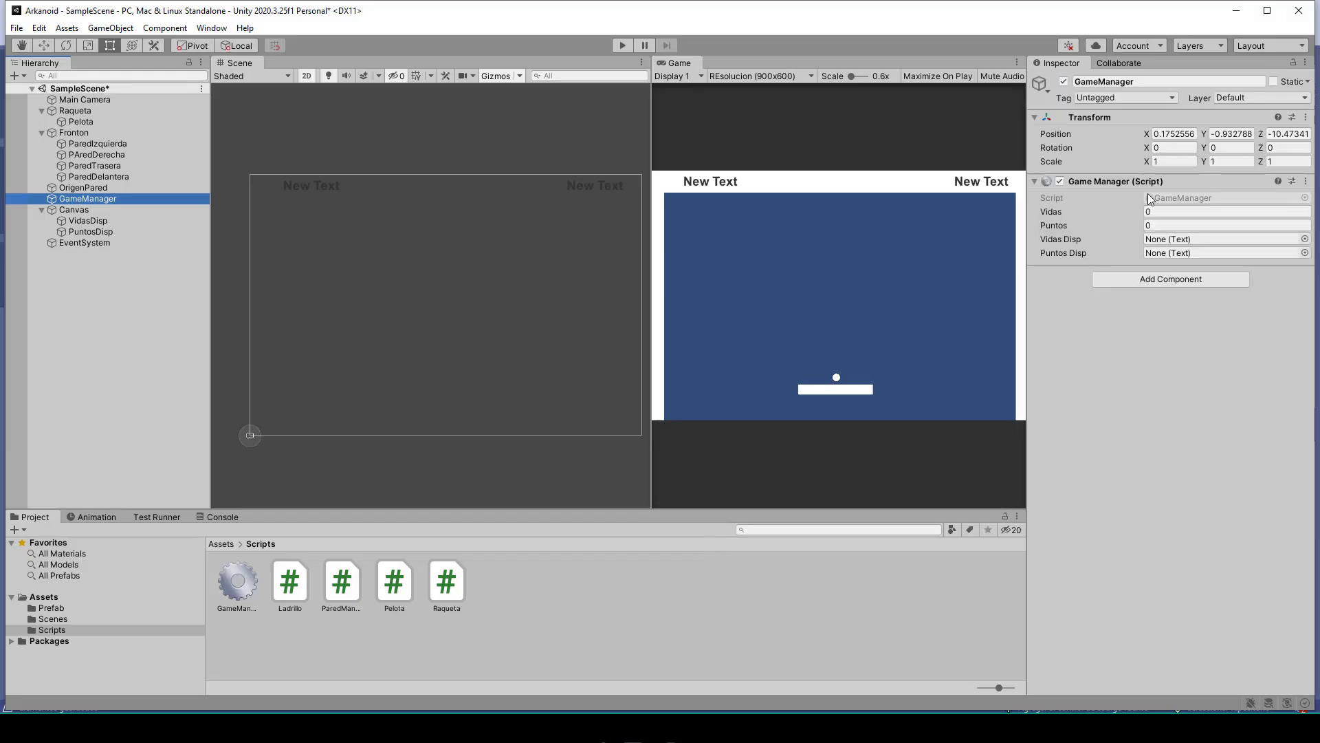
- Assign VidasDisp and PuntosDisp to Vidas Disp and Puntos Disp, then test-play showing 3 and 0
{"action": "left_click", "coordinate": [100, 220]}
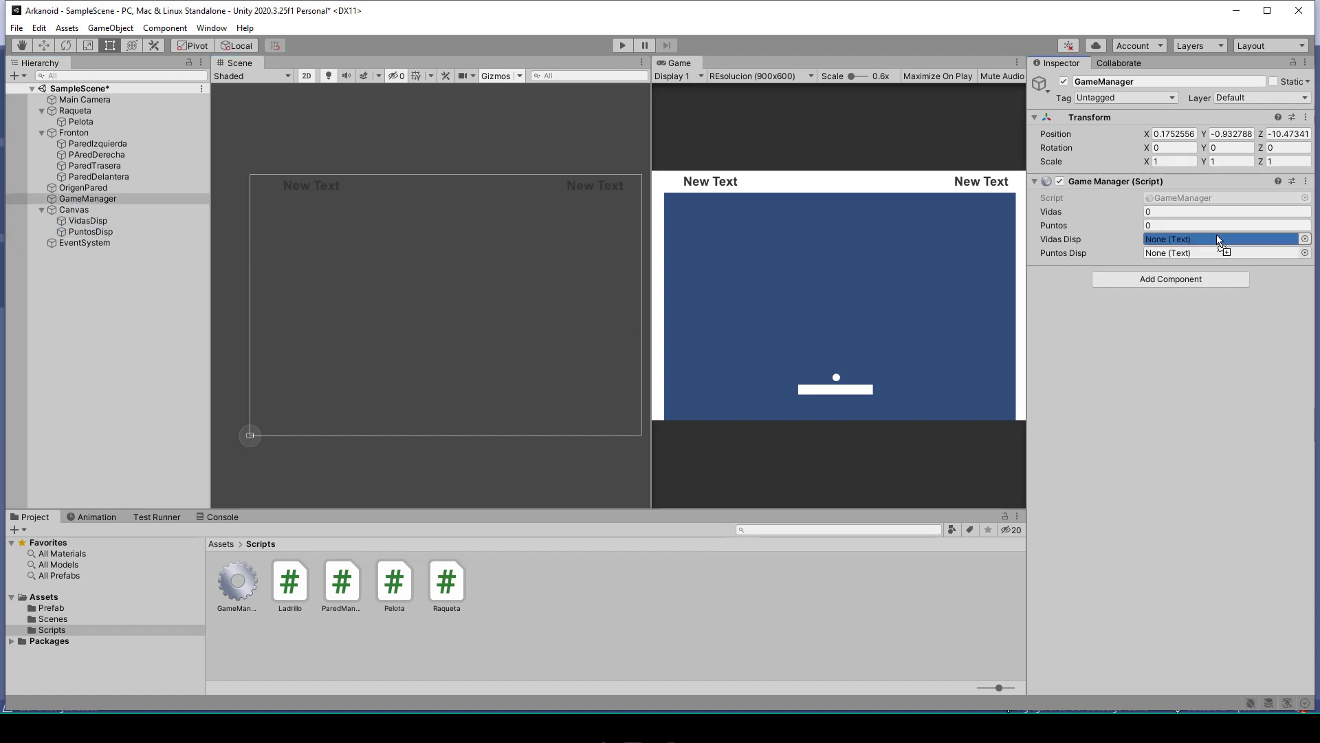
{"action": "left_click_drag", "start_coordinate": [1316, 247], "coordinate": [1224, 240]}
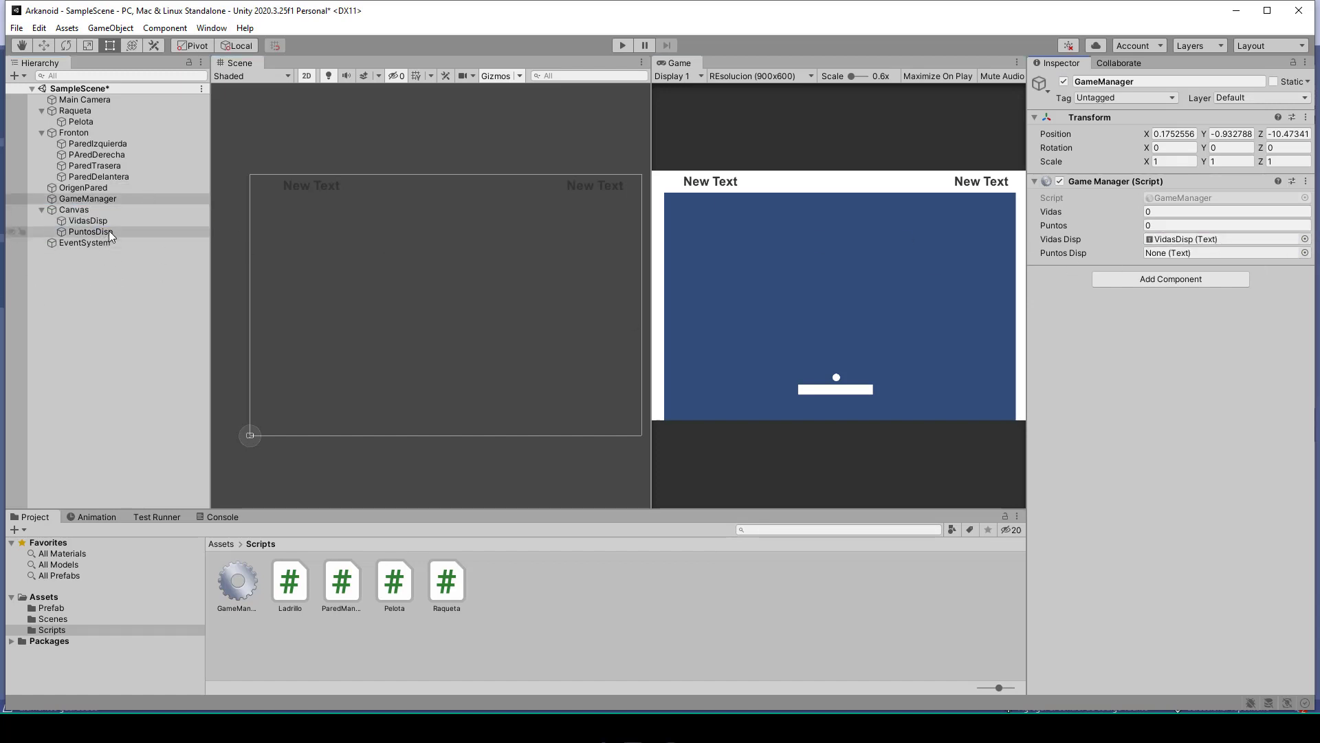
{"action": "left_click_drag", "start_coordinate": [109, 231], "coordinate": [1145, 253]}
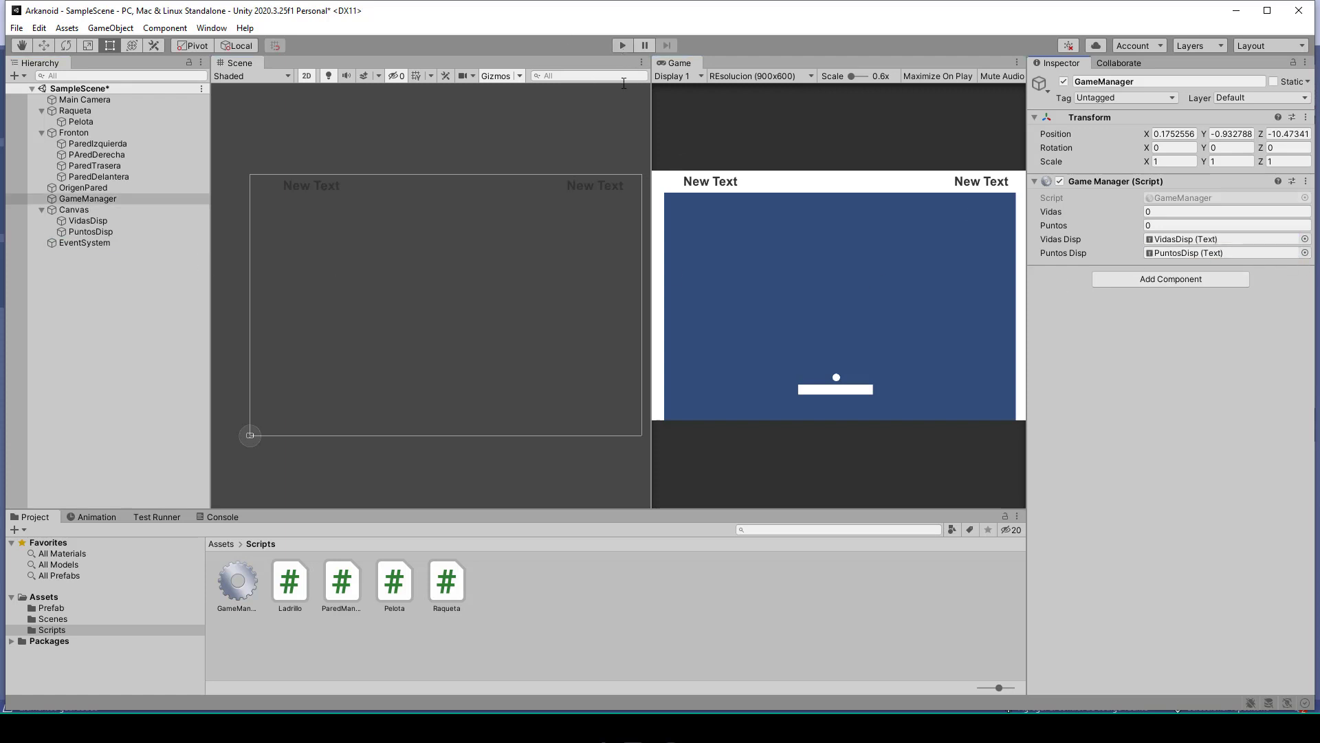
{"action": "left_click", "coordinate": [619, 44]}
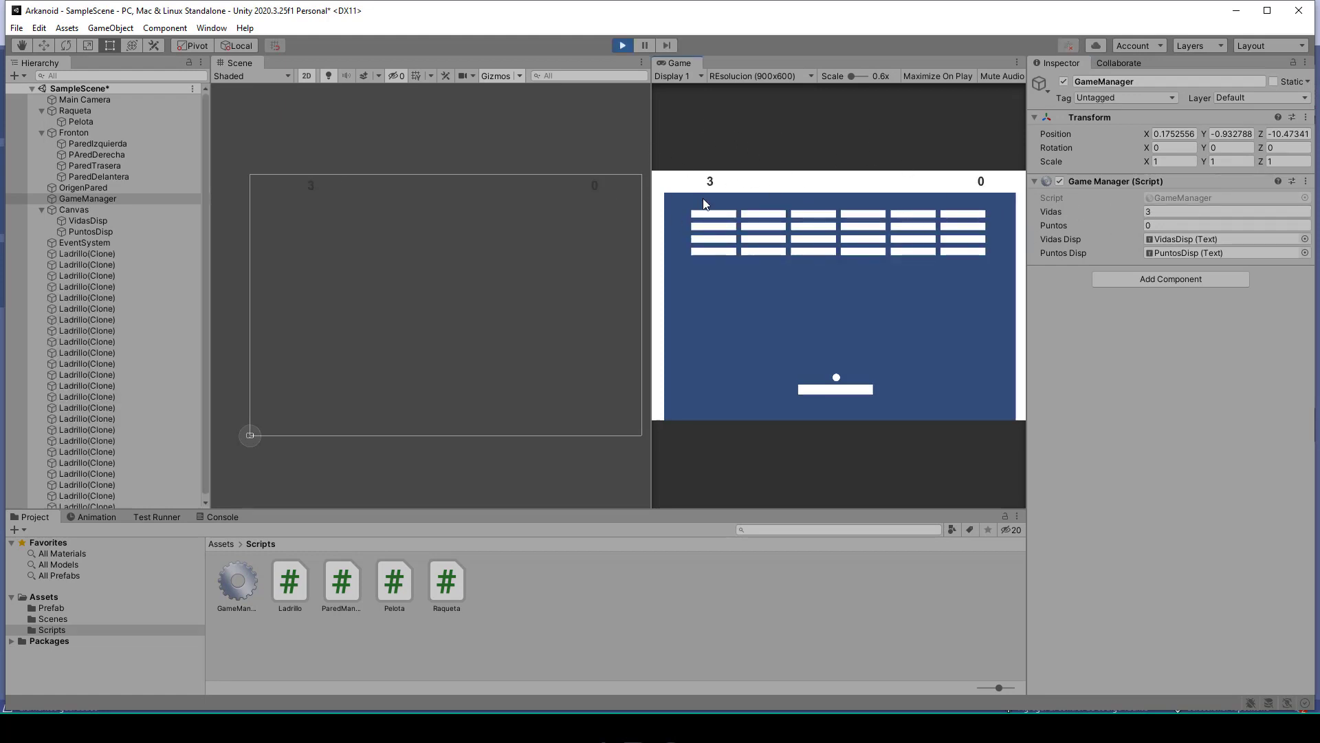
{"action": "left_click", "coordinate": [623, 45]}
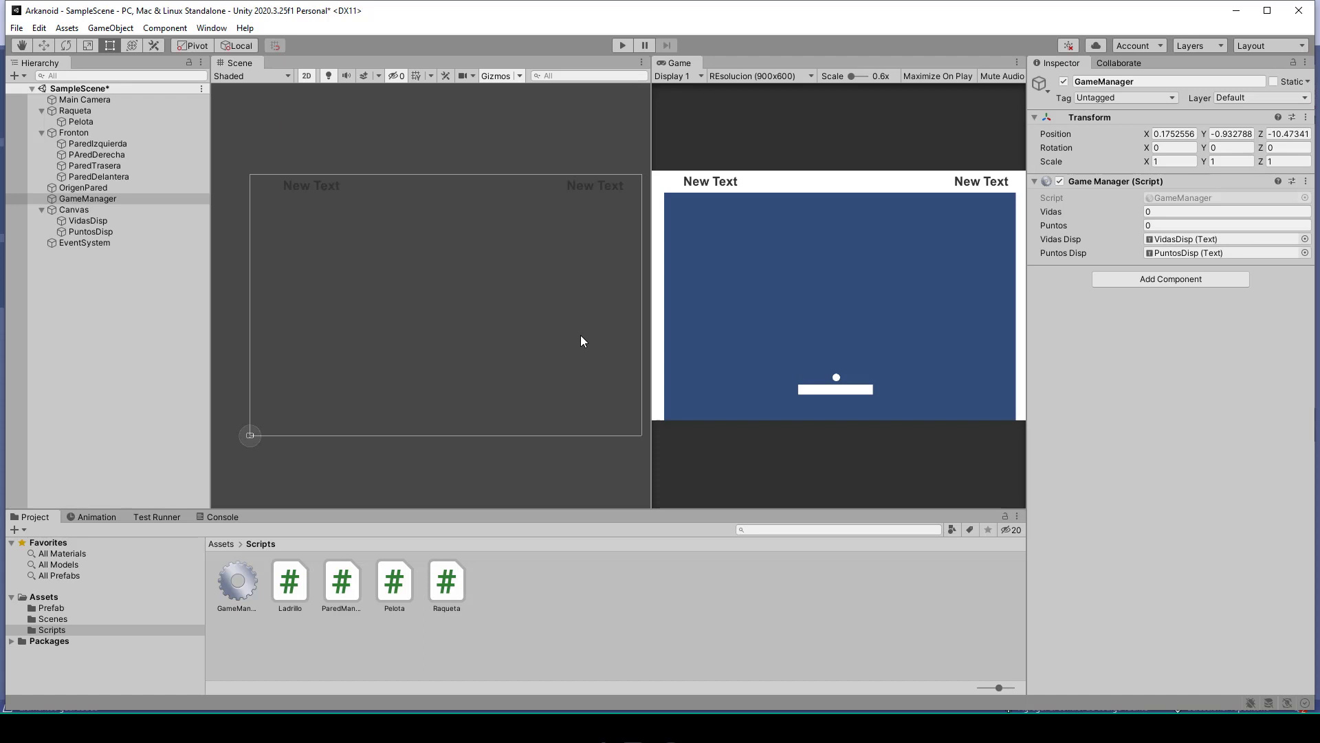
- In Pelota.cs, declare public GameManager GM; below the posicioninicial field
{"action": "key", "text": "alt+Tab"}
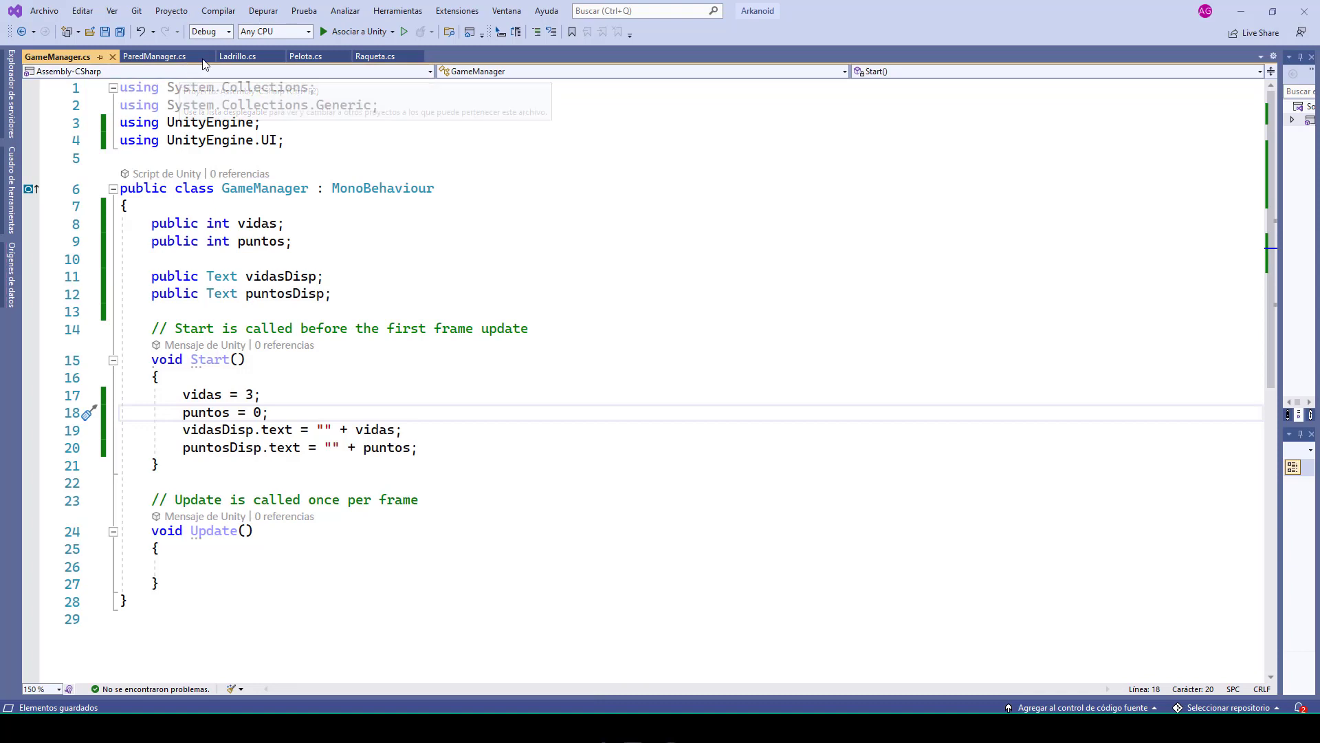
{"action": "left_click", "coordinate": [302, 57]}
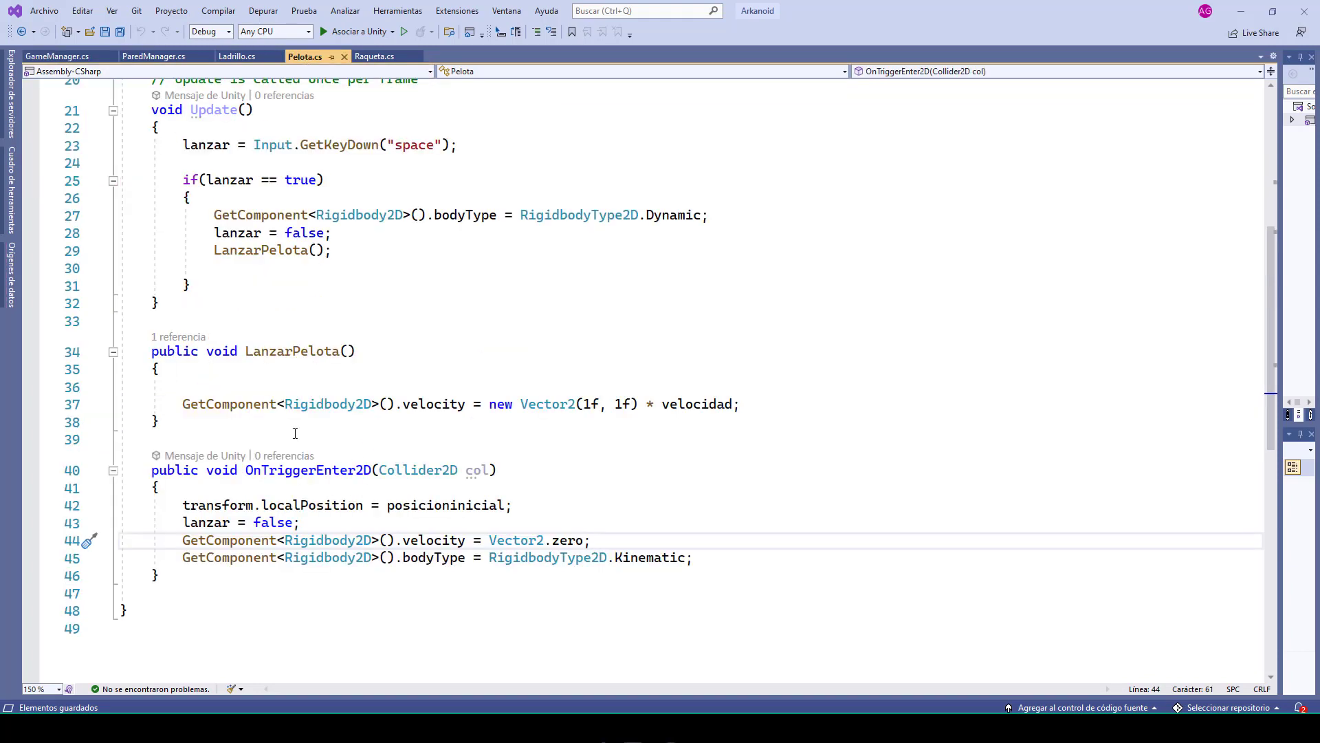
{"action": "left_click", "coordinate": [705, 556]}
{"action": "key", "text": "Return"}
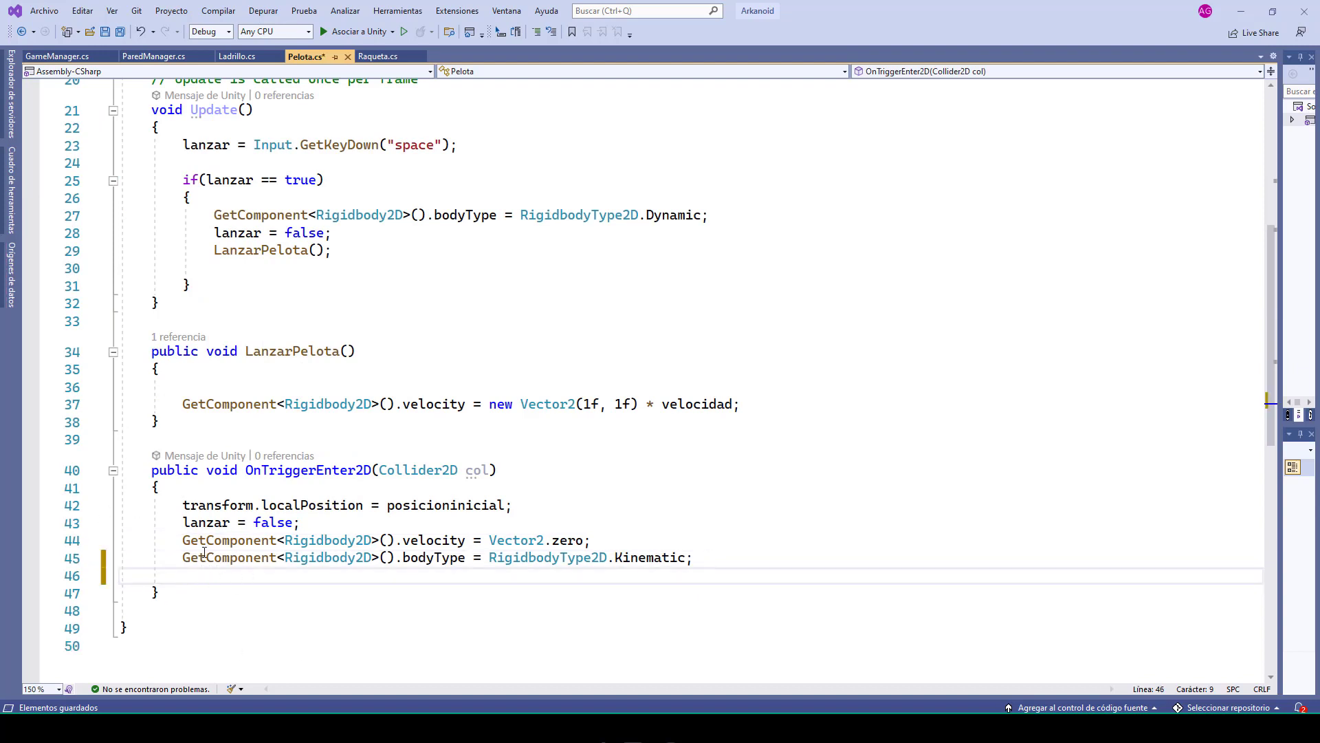
{"action": "left_click", "coordinate": [80, 54]}
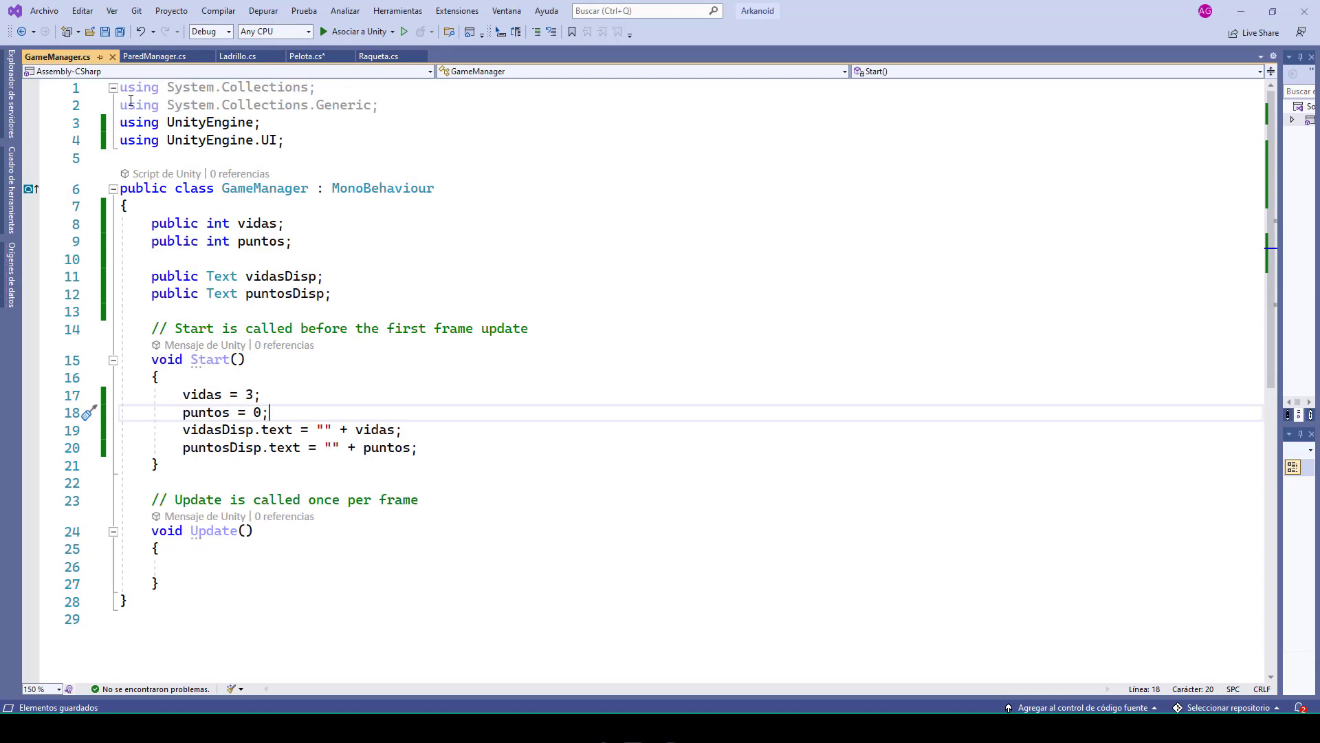
{"action": "left_click", "coordinate": [307, 56]}
{"action": "scroll", "coordinate": [311, 307], "scroll_direction": "up", "scroll_amount": 2}
{"action": "scroll", "coordinate": [278, 271], "scroll_direction": "up", "scroll_amount": 5}
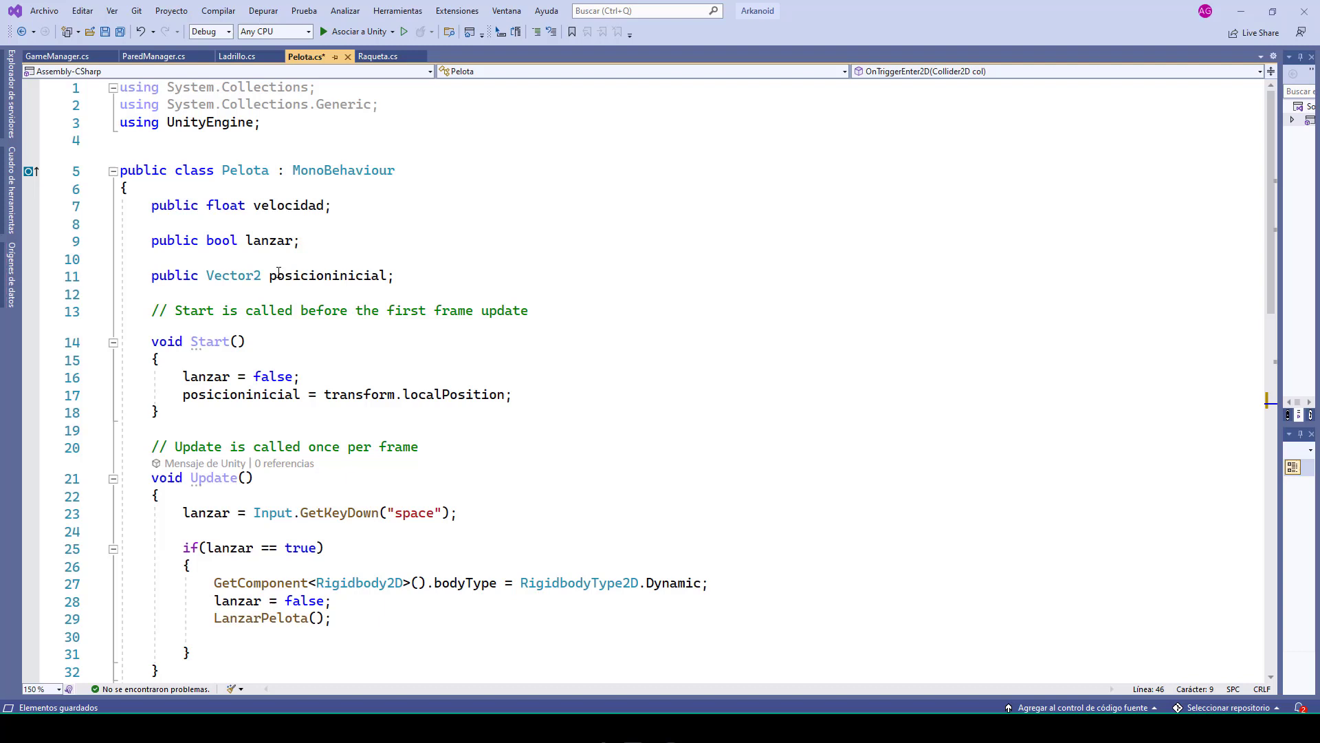
{"action": "left_click", "coordinate": [408, 285]}
{"action": "key", "text": "Return"}
{"action": "key", "text": "Return"}
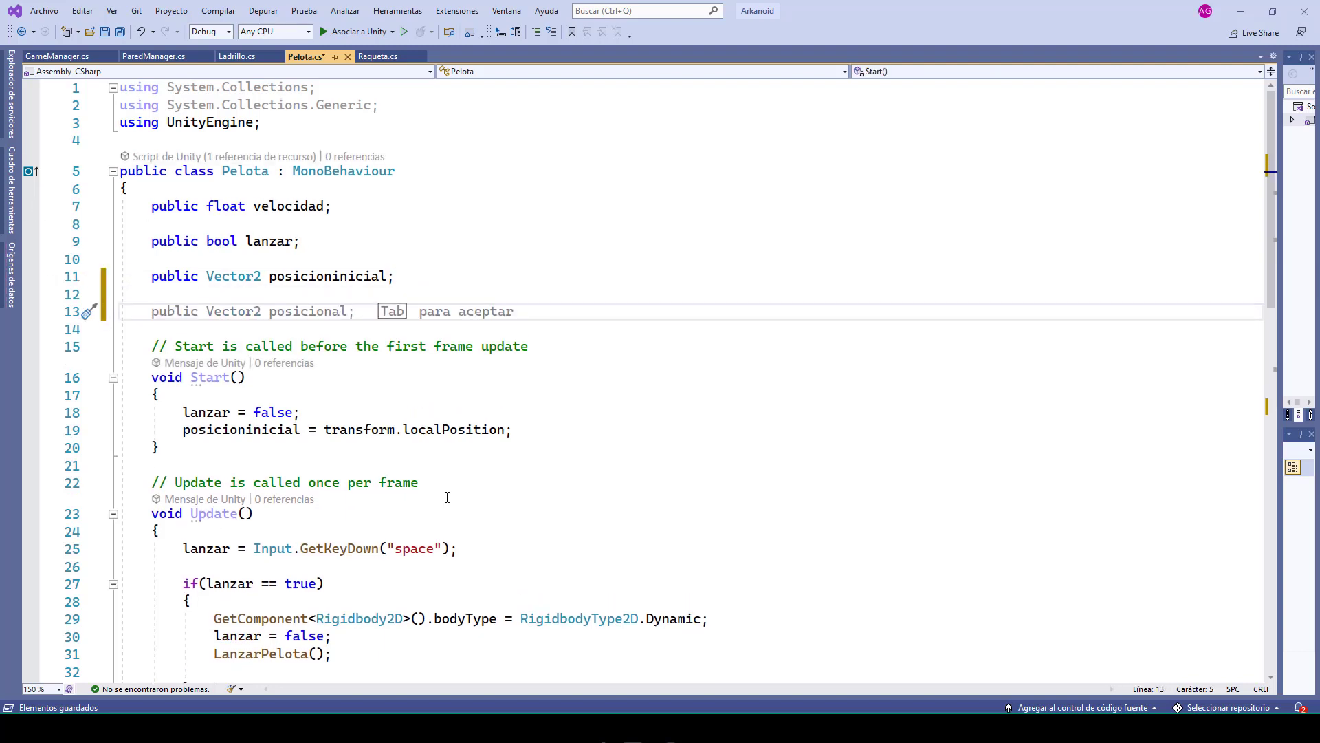
{"action": "type", "text": "public Gam"}
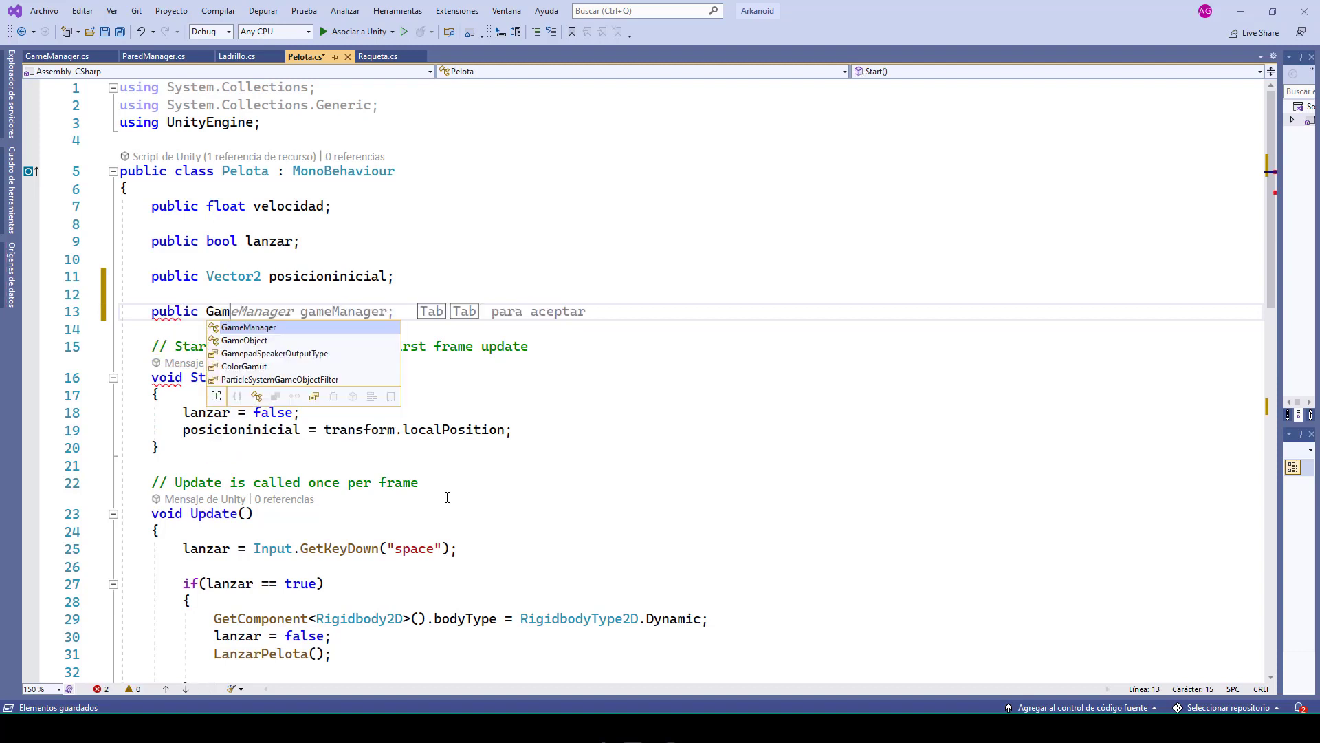
{"action": "type", "text": "eManager "}
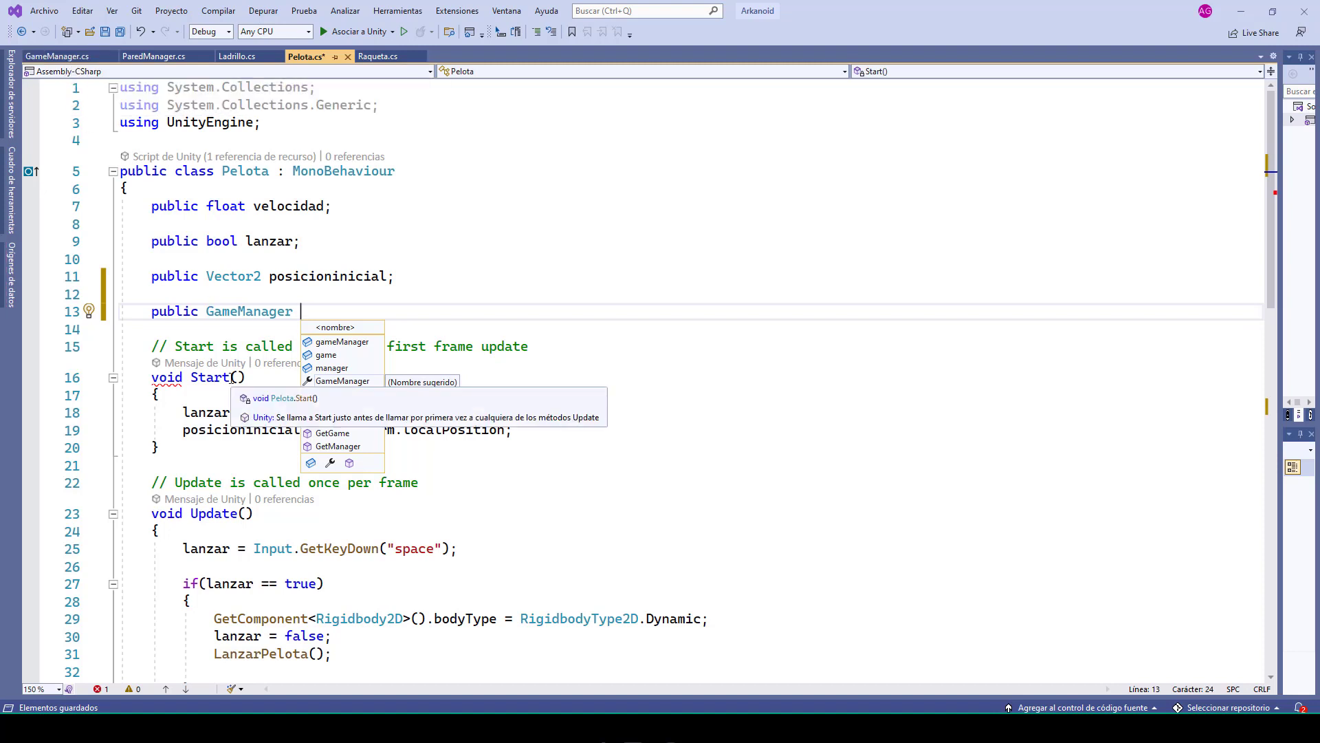
{"action": "type", "text": "GM"}
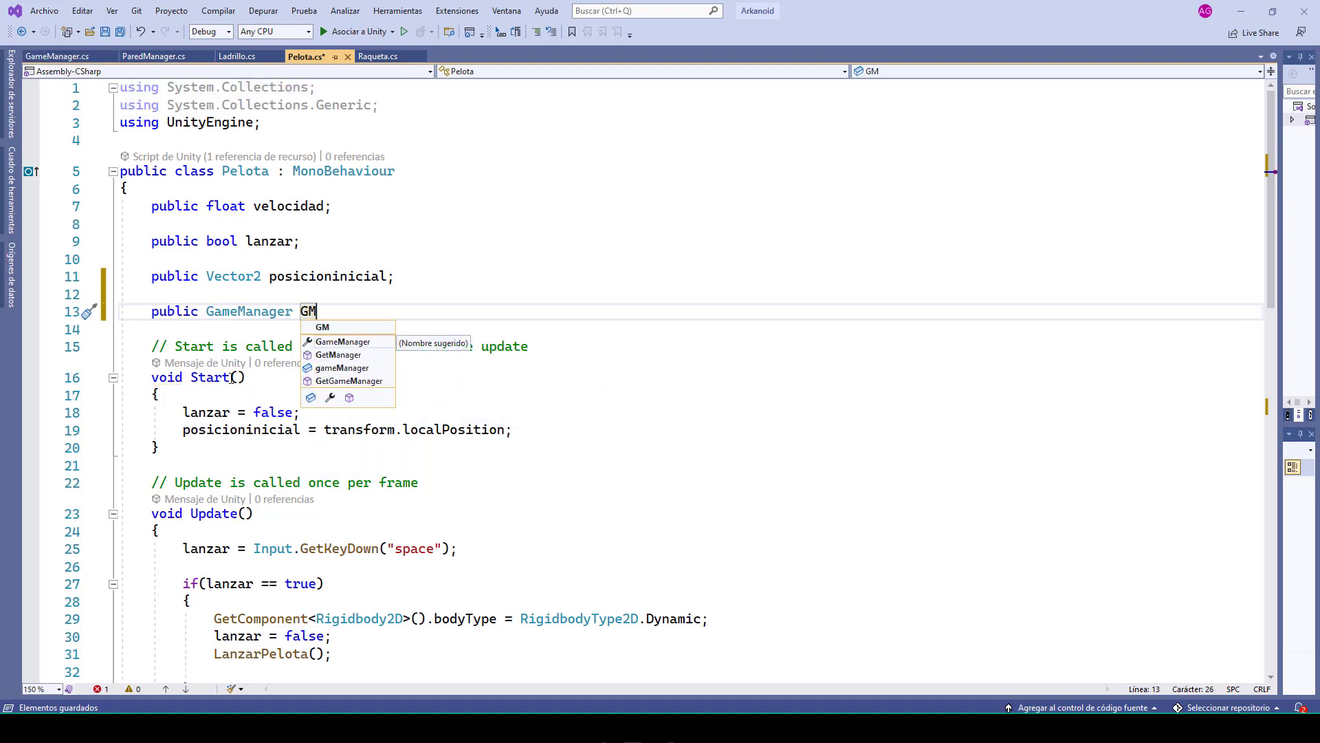
{"action": "type", "text": ";"}
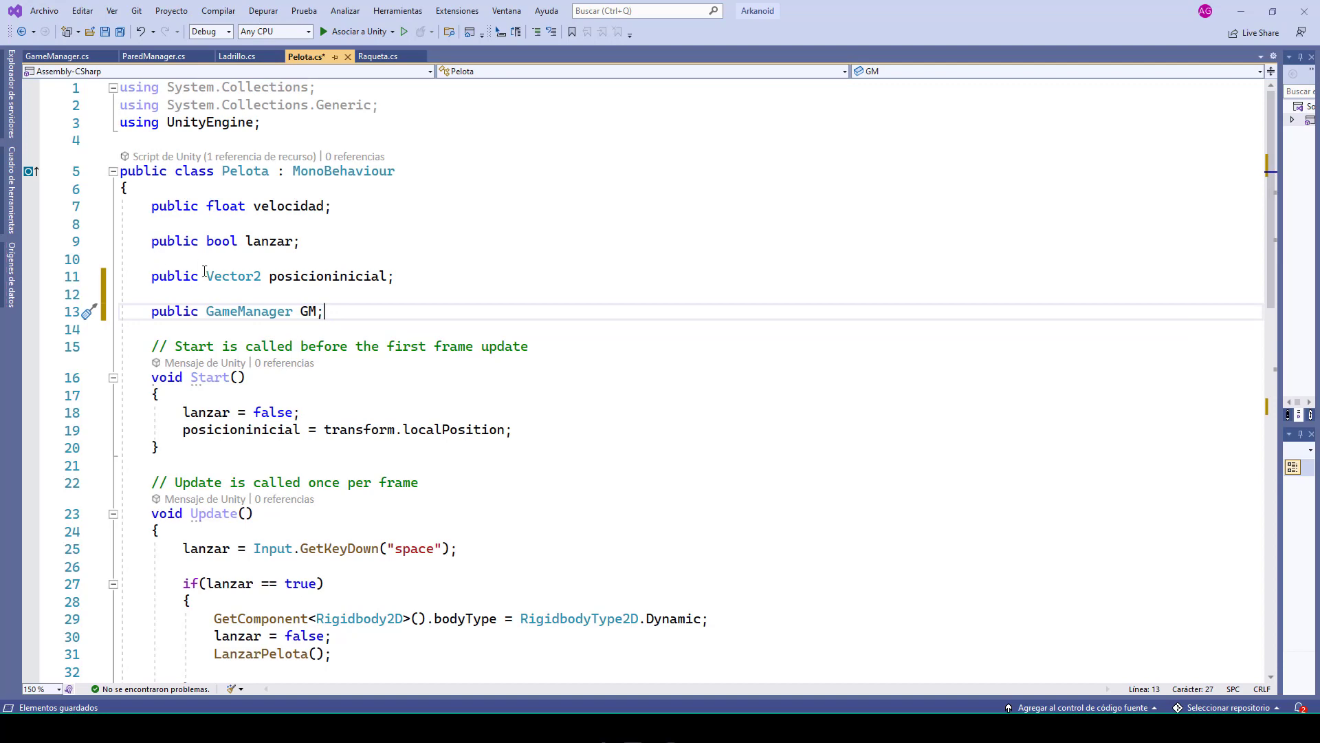
- In OnTriggerEnter2D, add GM.vidas -= 1; and GM.vidasDisp.text = "" + GM.vidas;
{"action": "scroll", "coordinate": [319, 299], "scroll_direction": "down", "scroll_amount": 7}
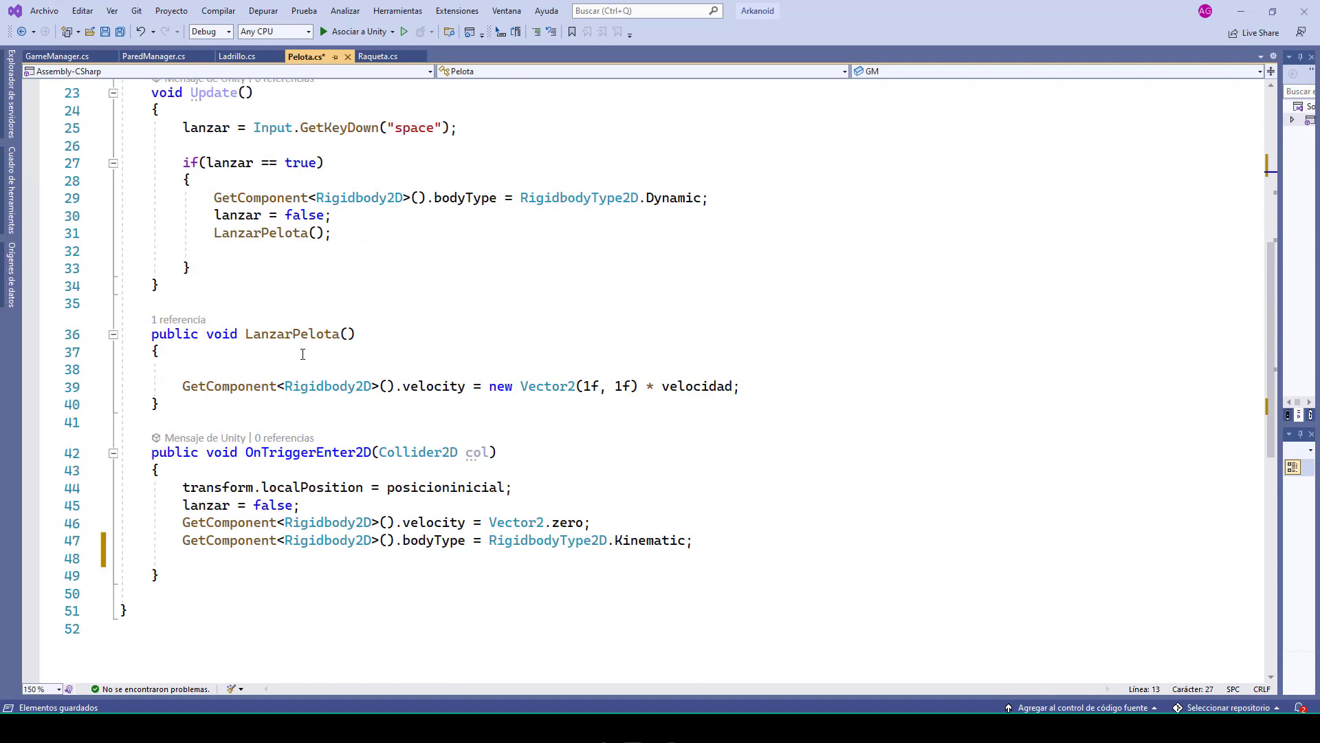
{"action": "scroll", "coordinate": [200, 438], "scroll_direction": "down", "scroll_amount": 2}
{"action": "left_click", "coordinate": [203, 453]}
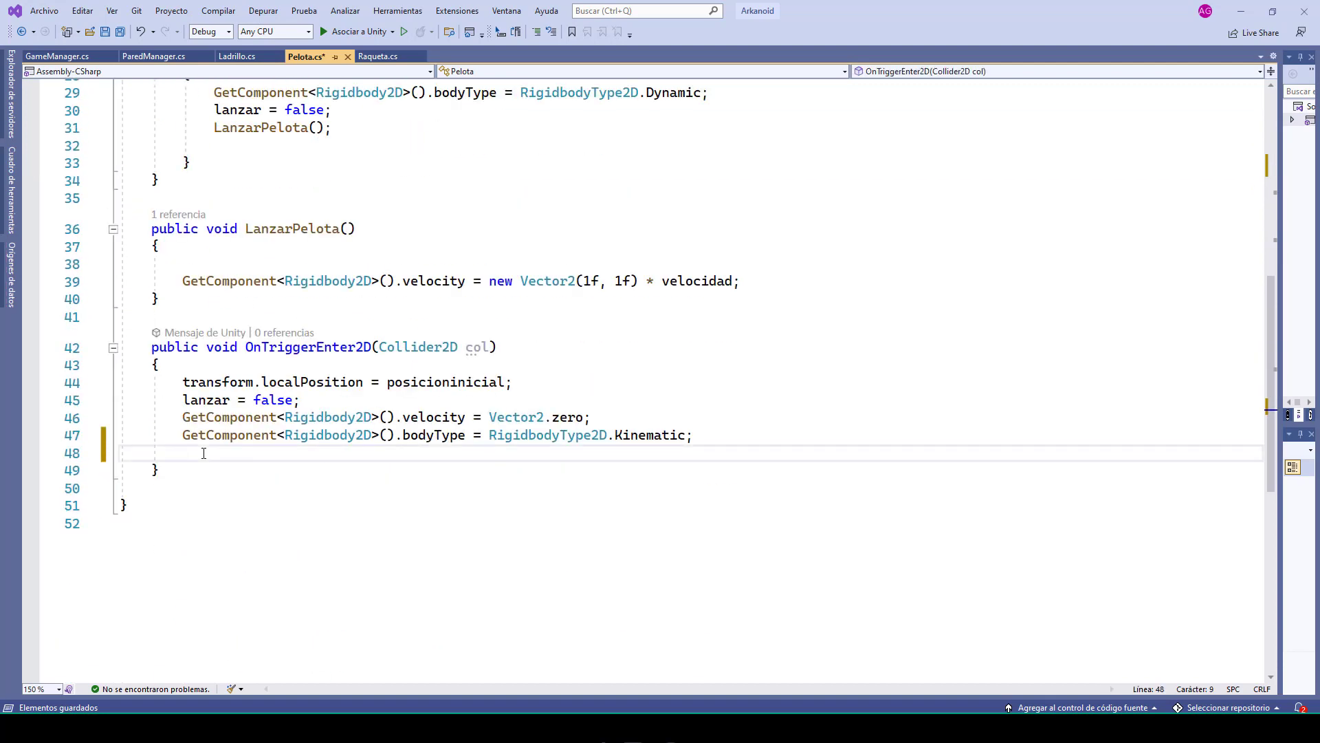
{"action": "type", "text": "GM."}
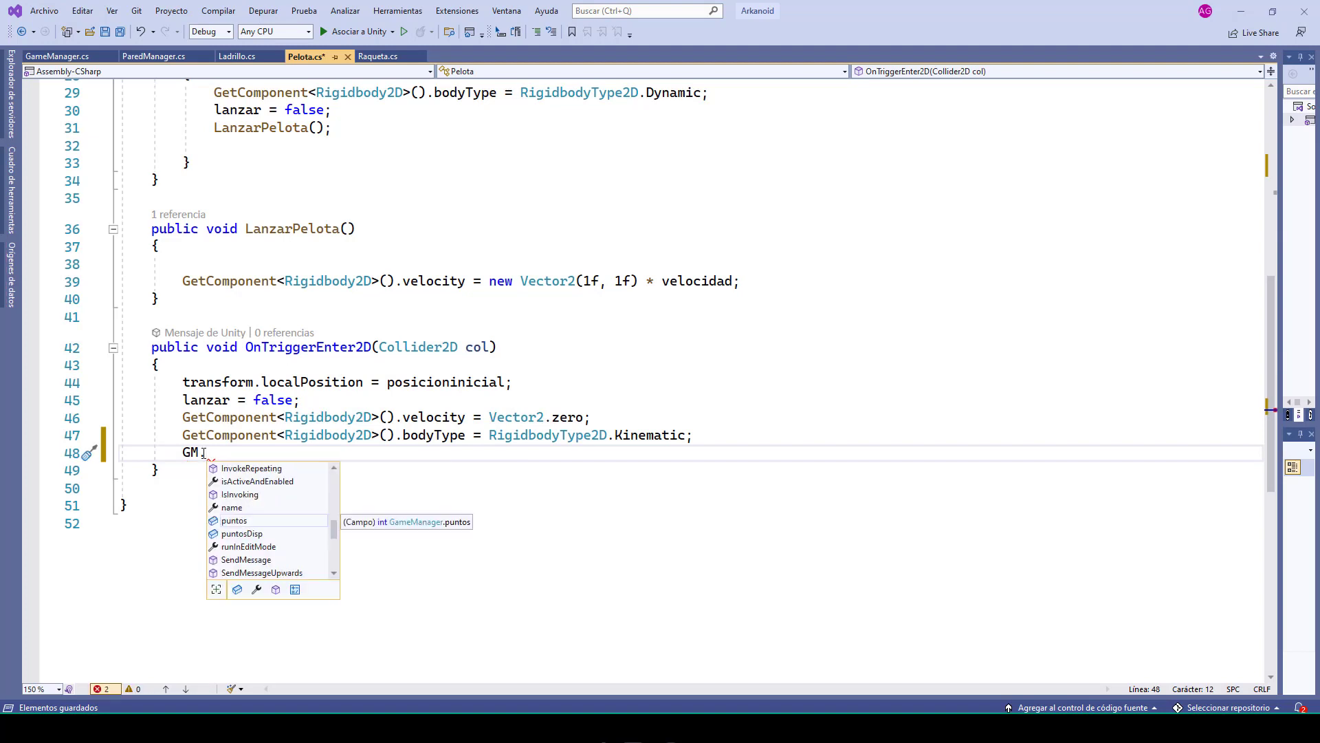
{"action": "type", "text": "vidas"}
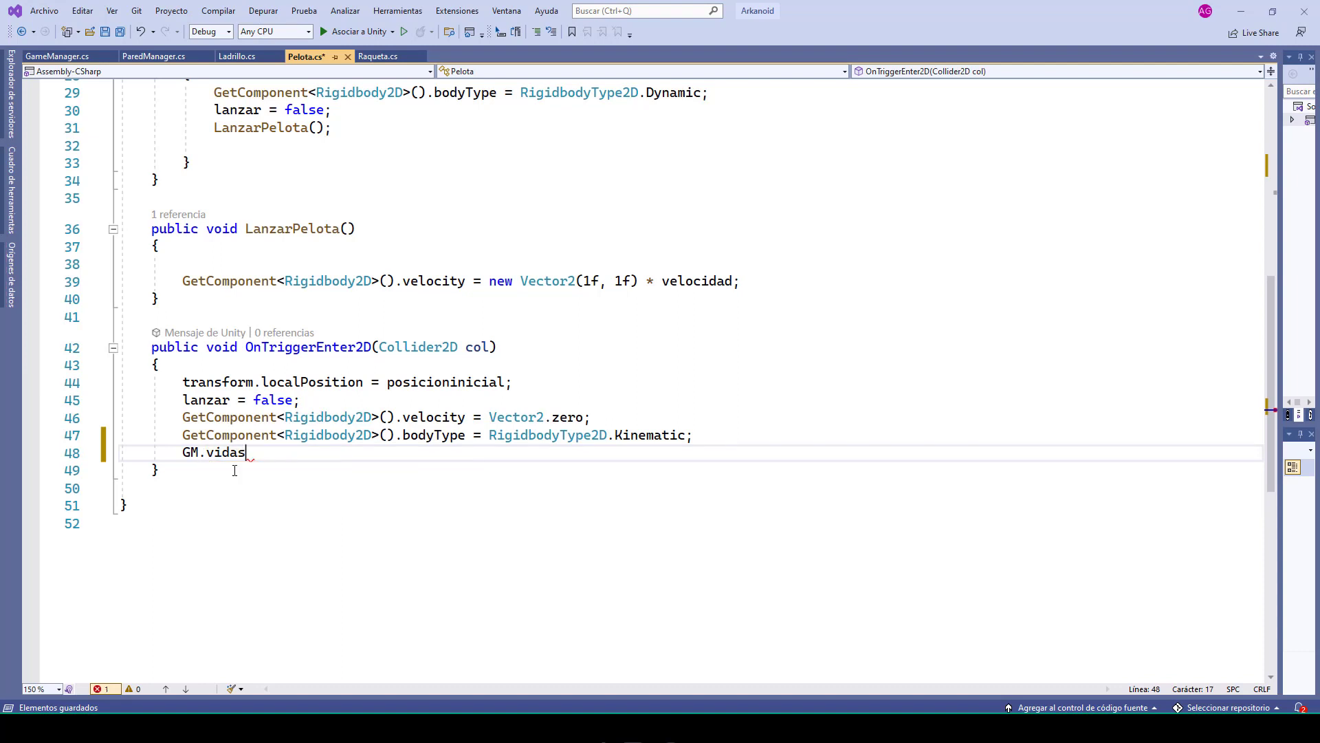
{"action": "type", "text": " -"}
{"action": "key", "text": "BackSpace"}
{"action": "type", "text": "= 1;"}
{"action": "key", "text": "Return"}
{"action": "type", "text": "GM"}
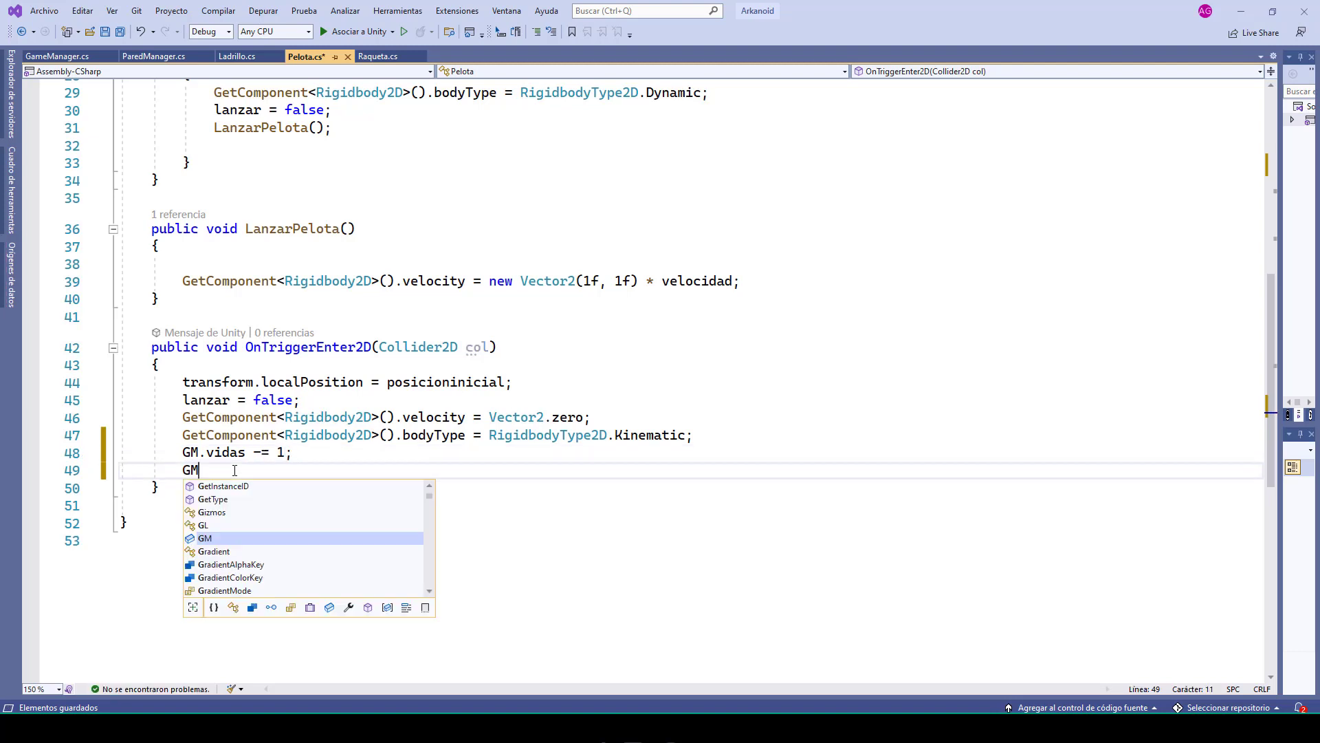
{"action": "type", "text": ".vidasDi"}
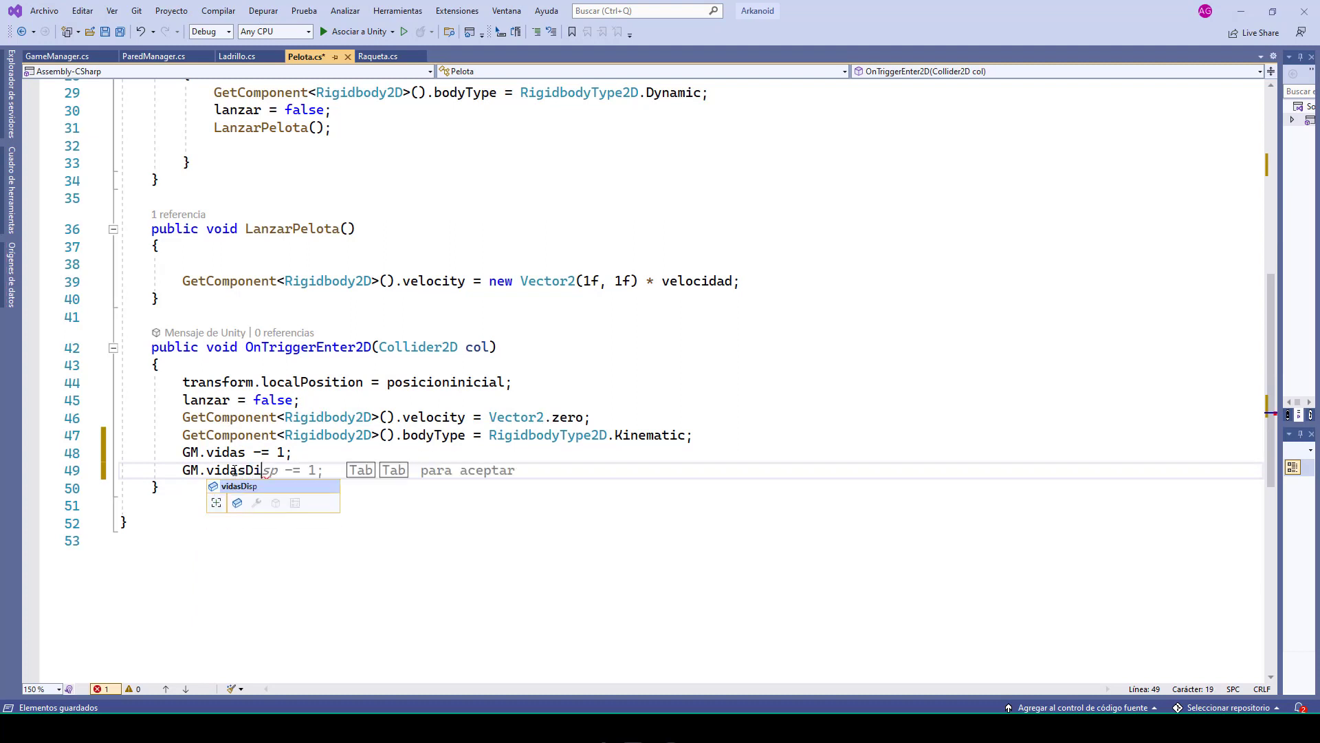
{"action": "type", "text": "sp.text = "}
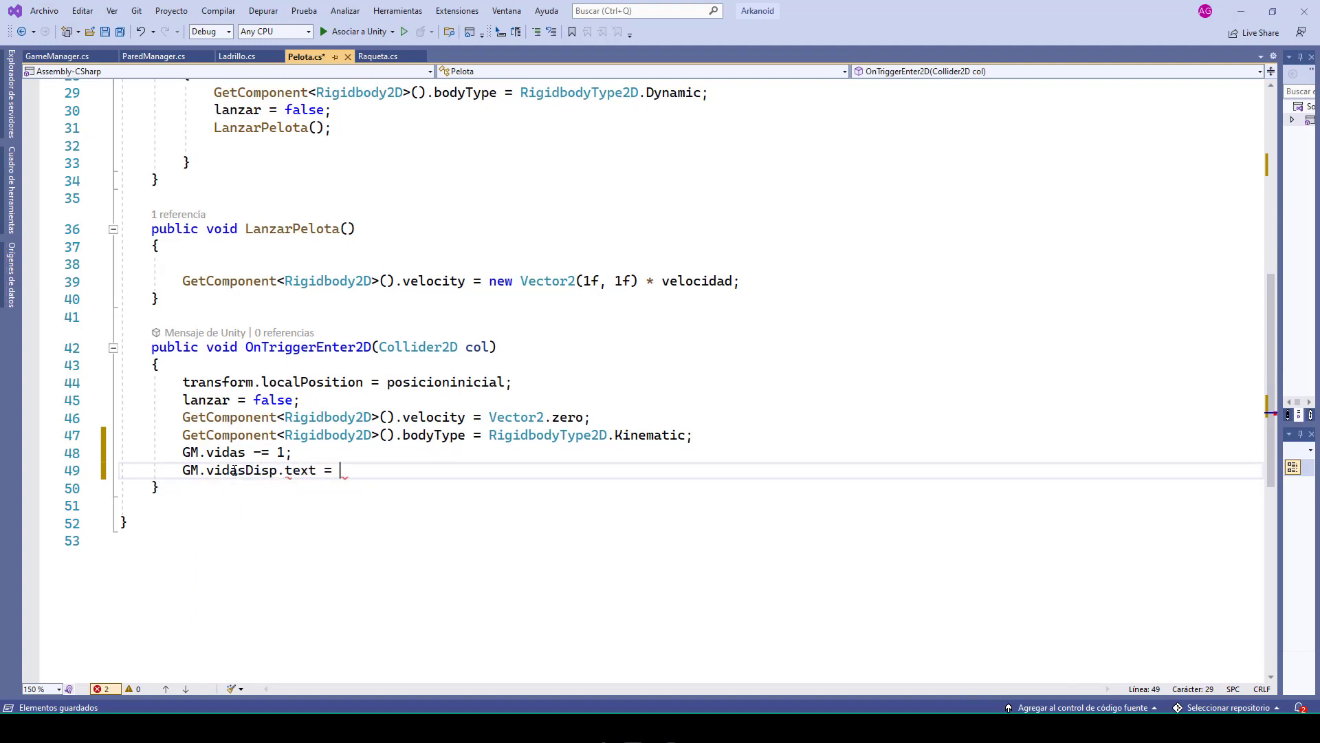
{"action": "type", "text": "\"\" "}
{"action": "type", "text": "+ GM."}
{"action": "type", "text": "vidas;"}
- Retype the GM. prefix before vidas, save Pelota.cs, and return to Unity
{"action": "left_click", "coordinate": [387, 470]}
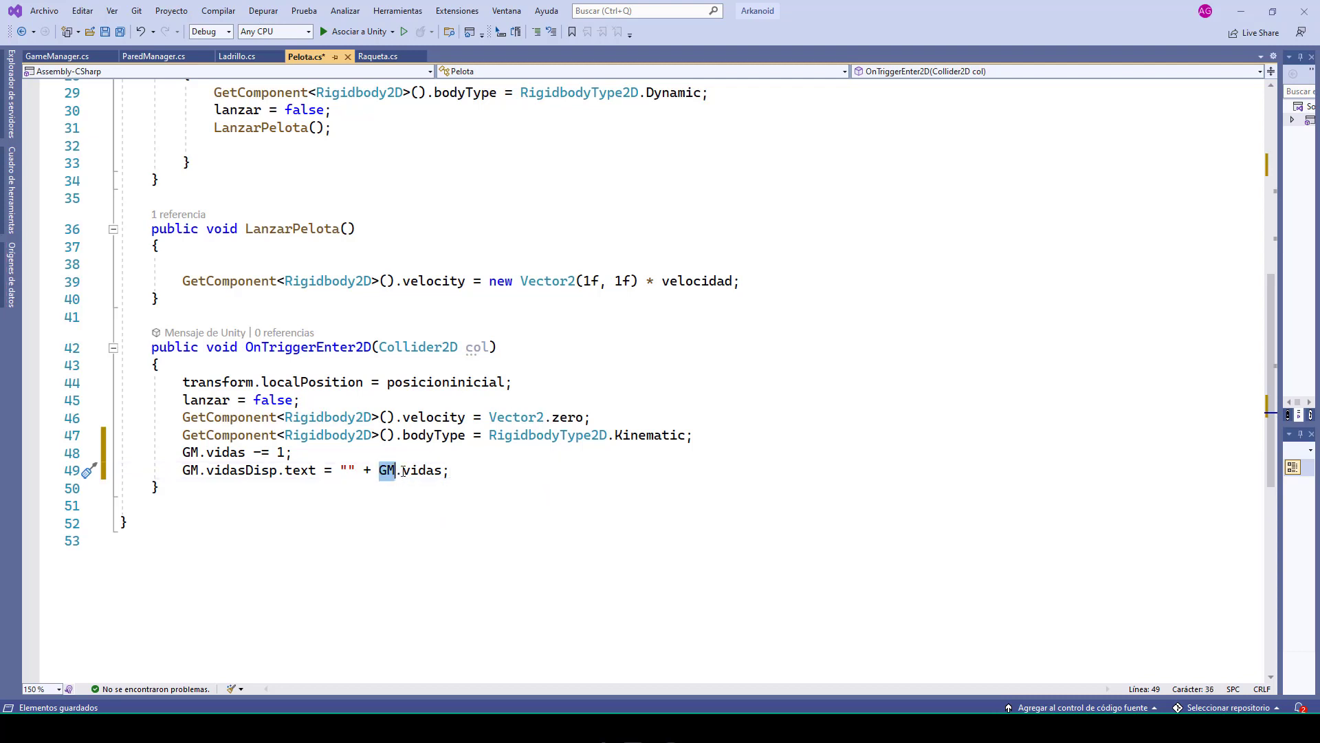
{"action": "key", "text": "BackSpace"}
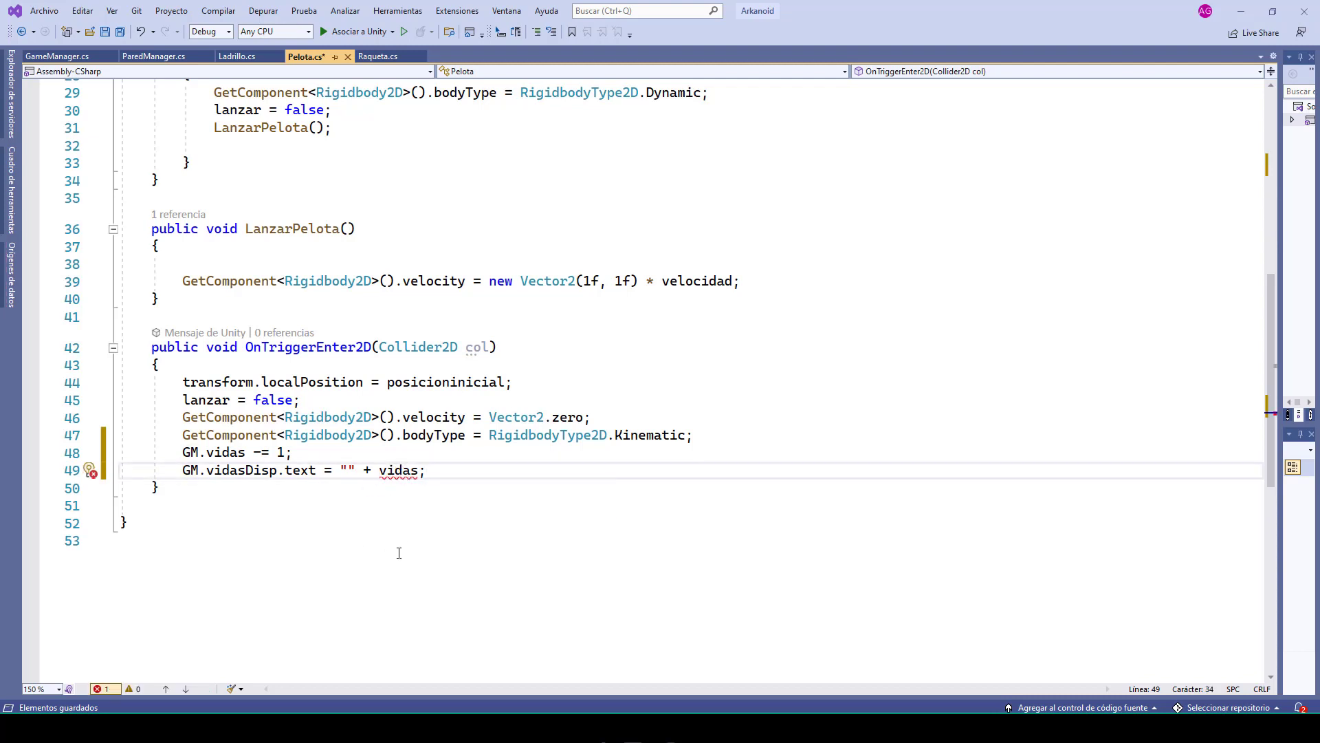
{"action": "type", "text": "GM."}
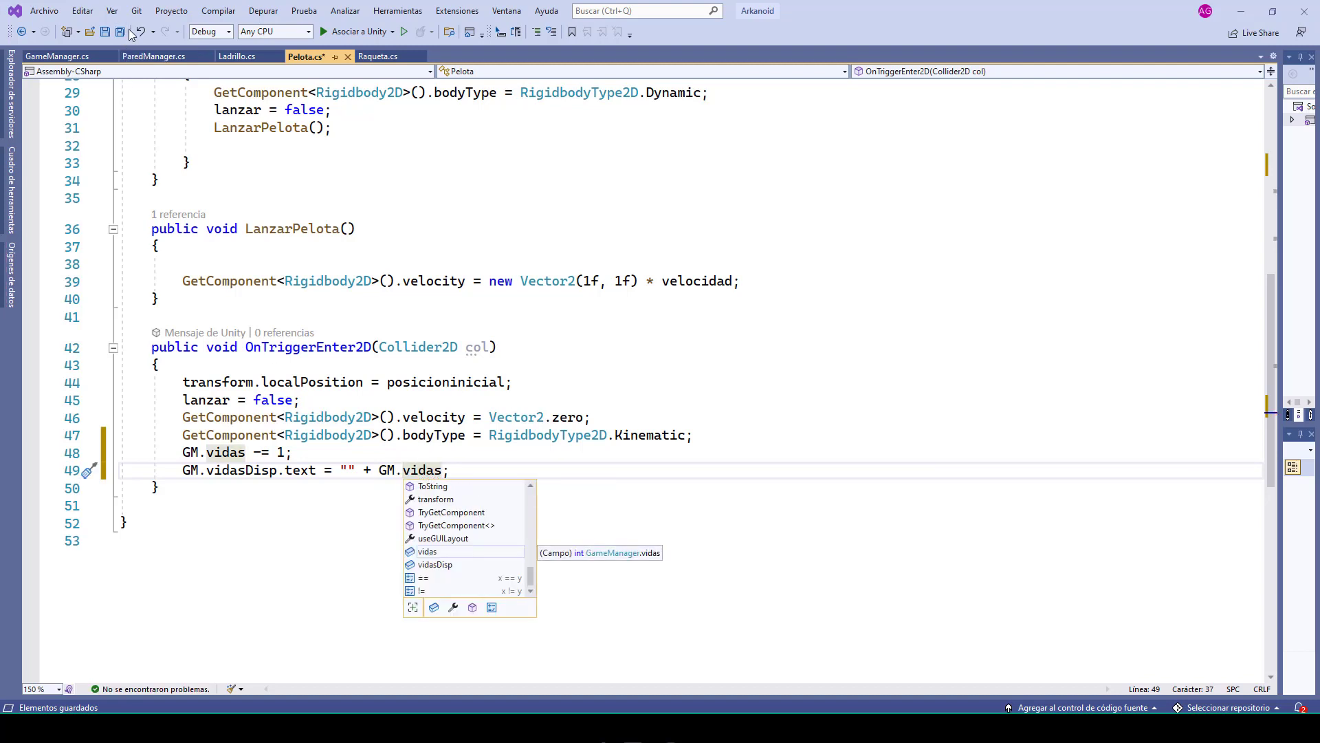
{"action": "key", "text": "Escape"}
{"action": "left_click", "coordinate": [102, 38]}
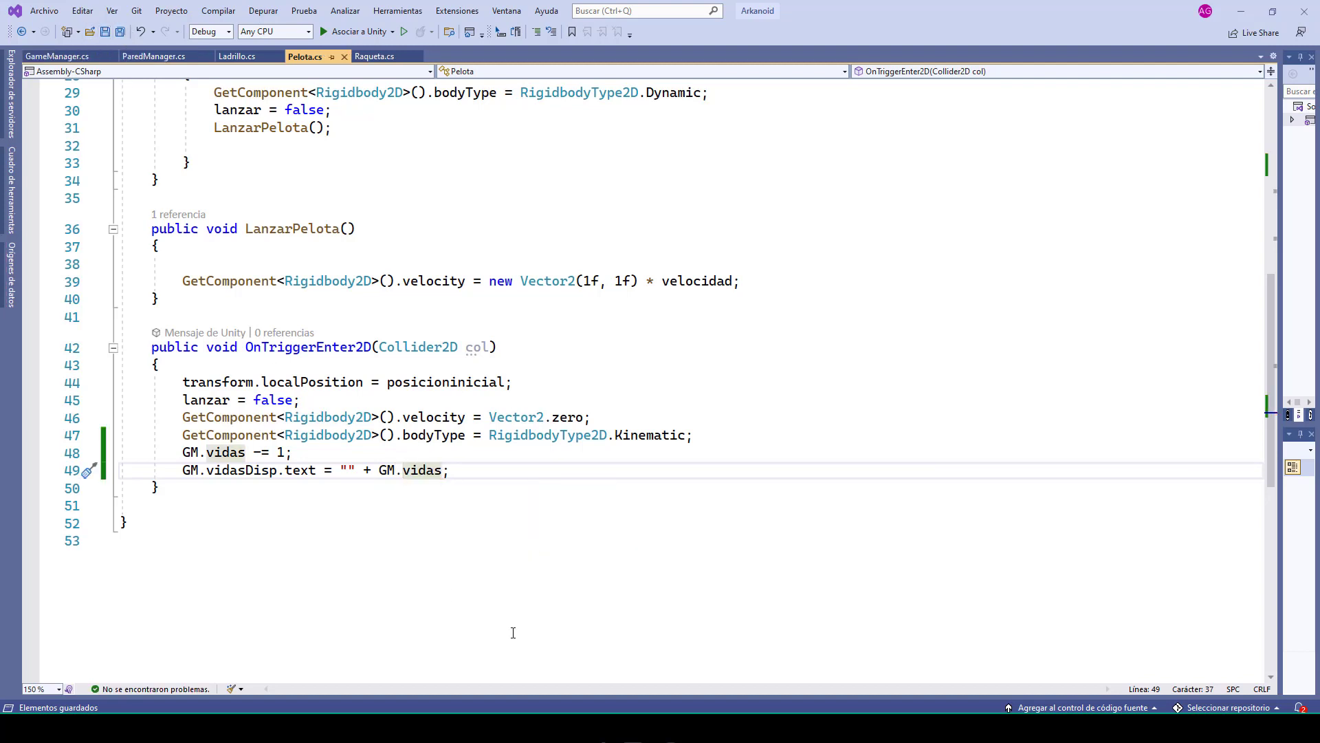
{"action": "scroll", "coordinate": [232, 374], "scroll_direction": "up", "scroll_amount": 10}
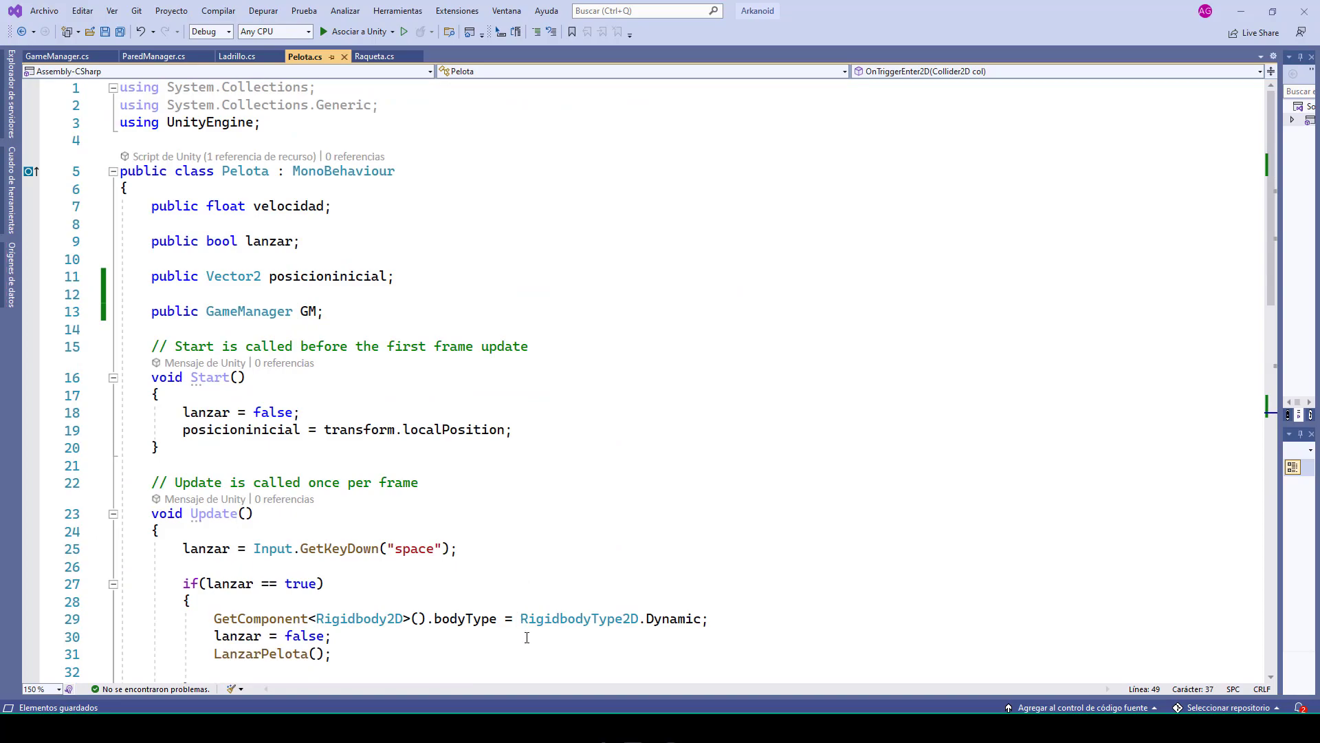
{"action": "key", "text": "alt+Tab"}
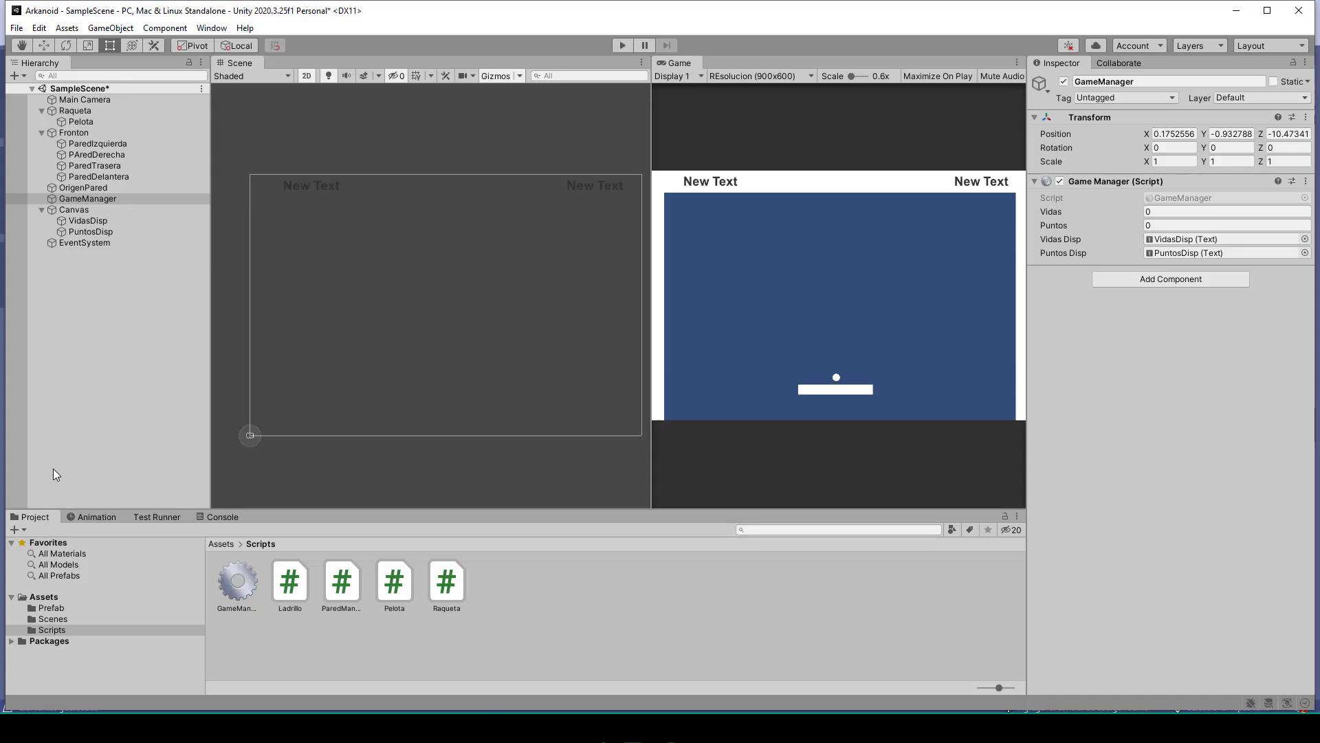
- Drag the GameManager object into the Pelota ball's GM slot and start Play mode
{"action": "left_click", "coordinate": [80, 121]}
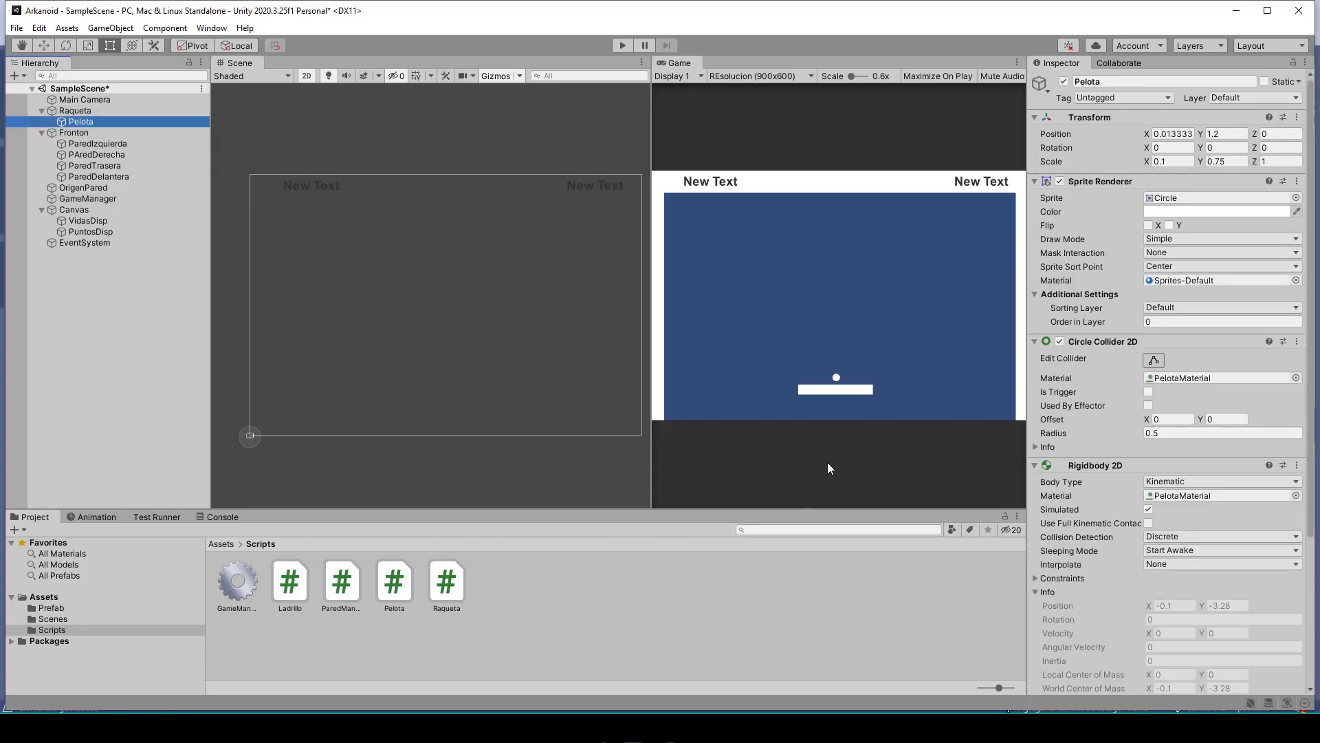
{"action": "scroll", "coordinate": [1187, 538], "scroll_direction": "down", "scroll_amount": 5}
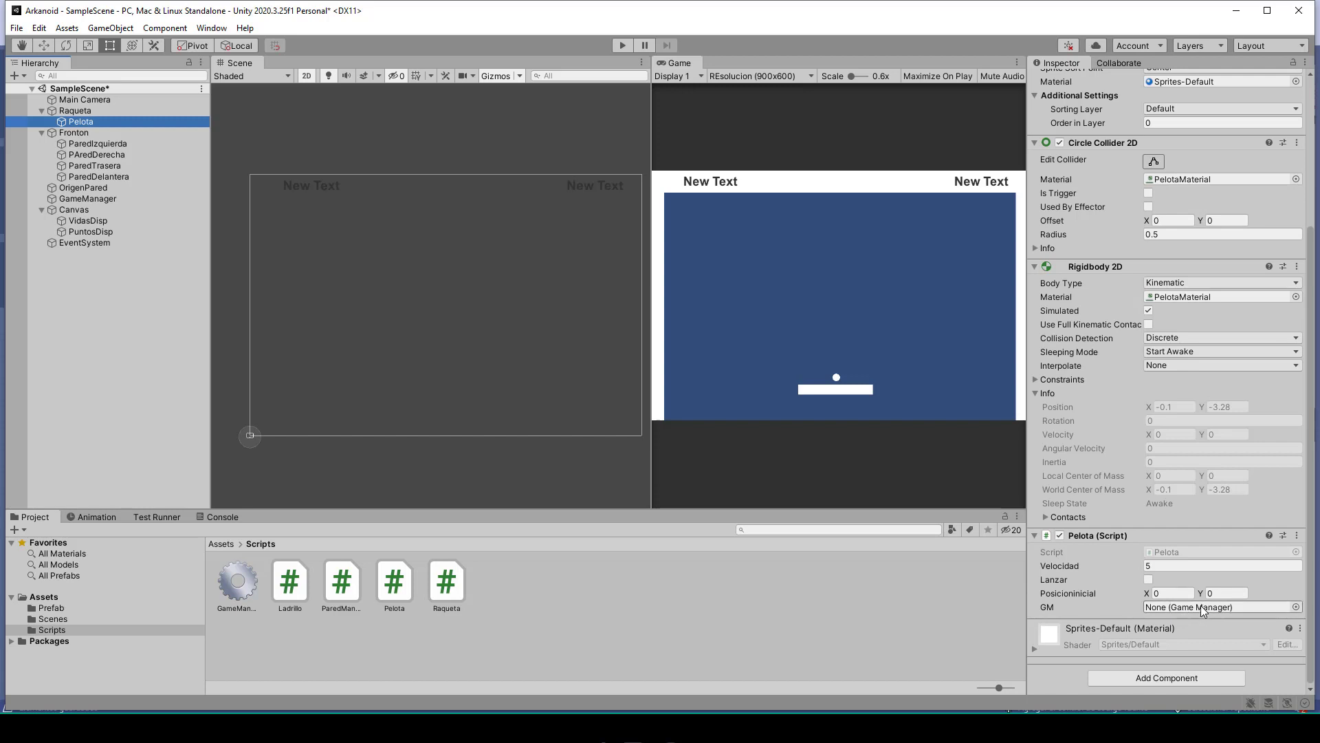
{"action": "left_click_drag", "start_coordinate": [85, 197], "coordinate": [1173, 608]}
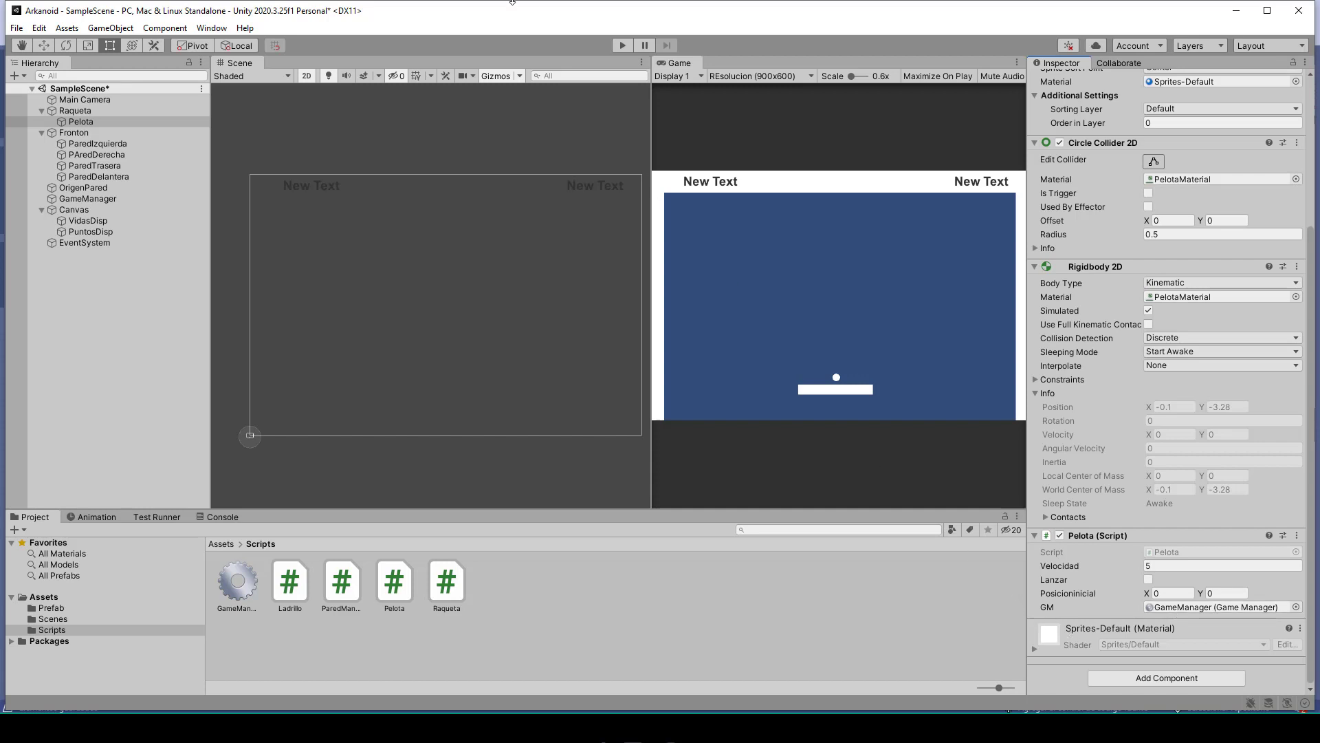
{"action": "left_click", "coordinate": [623, 47]}
- Launch the ball three times as lives drop, then stop the test run and return to Visual Studio
{"action": "key", "text": "Left"}
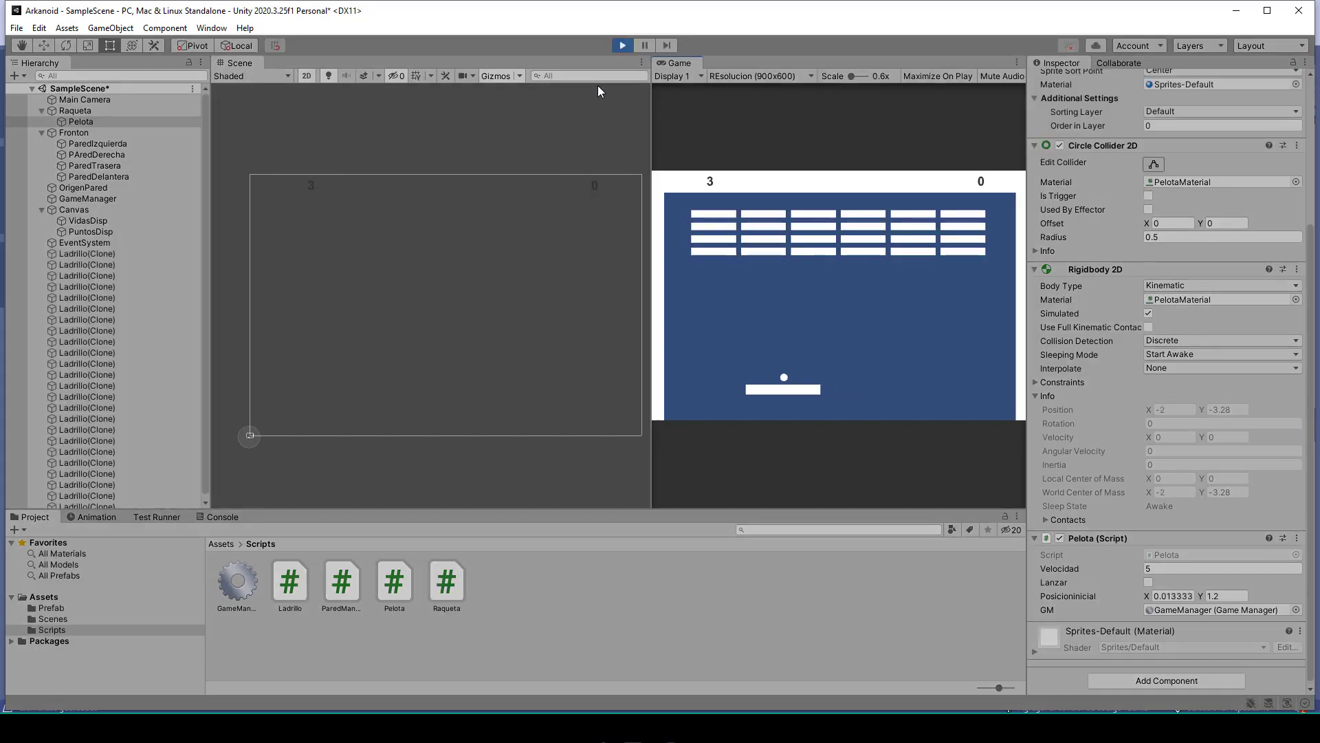
{"action": "key", "text": "space"}
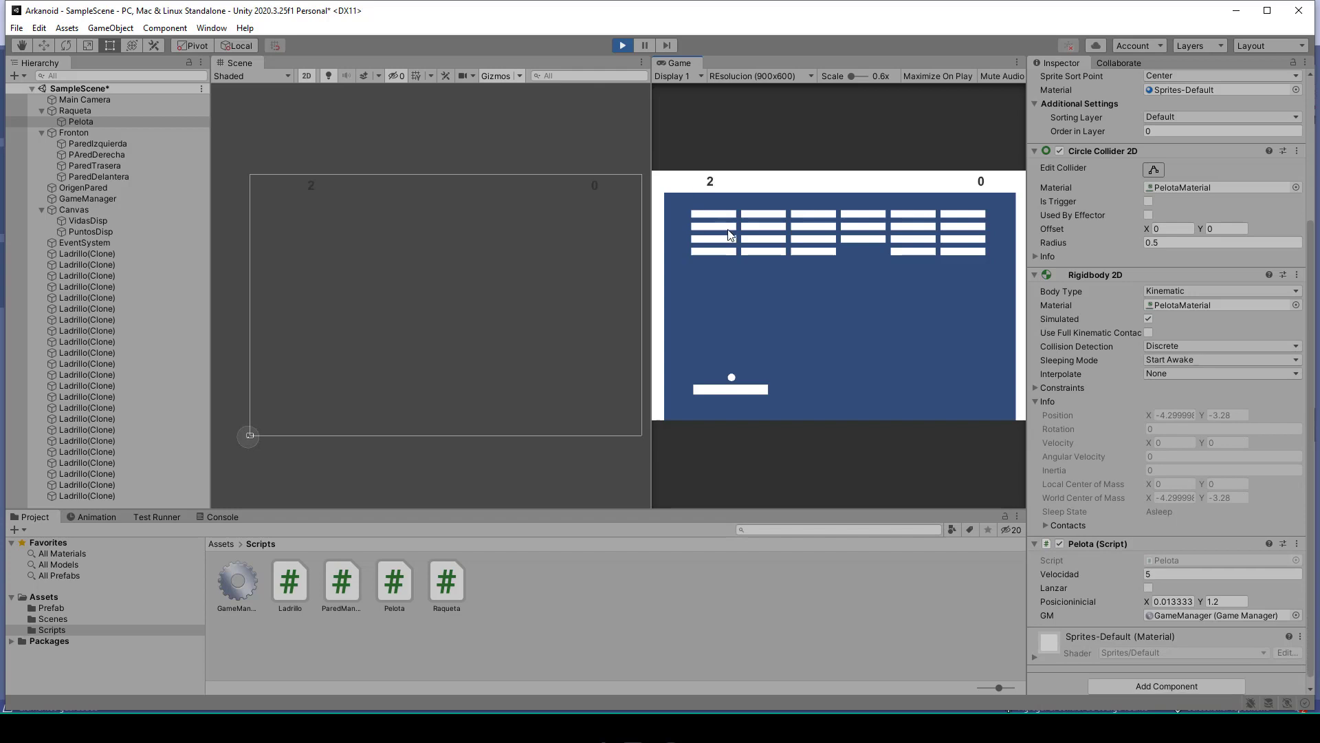
{"action": "key", "text": "space"}
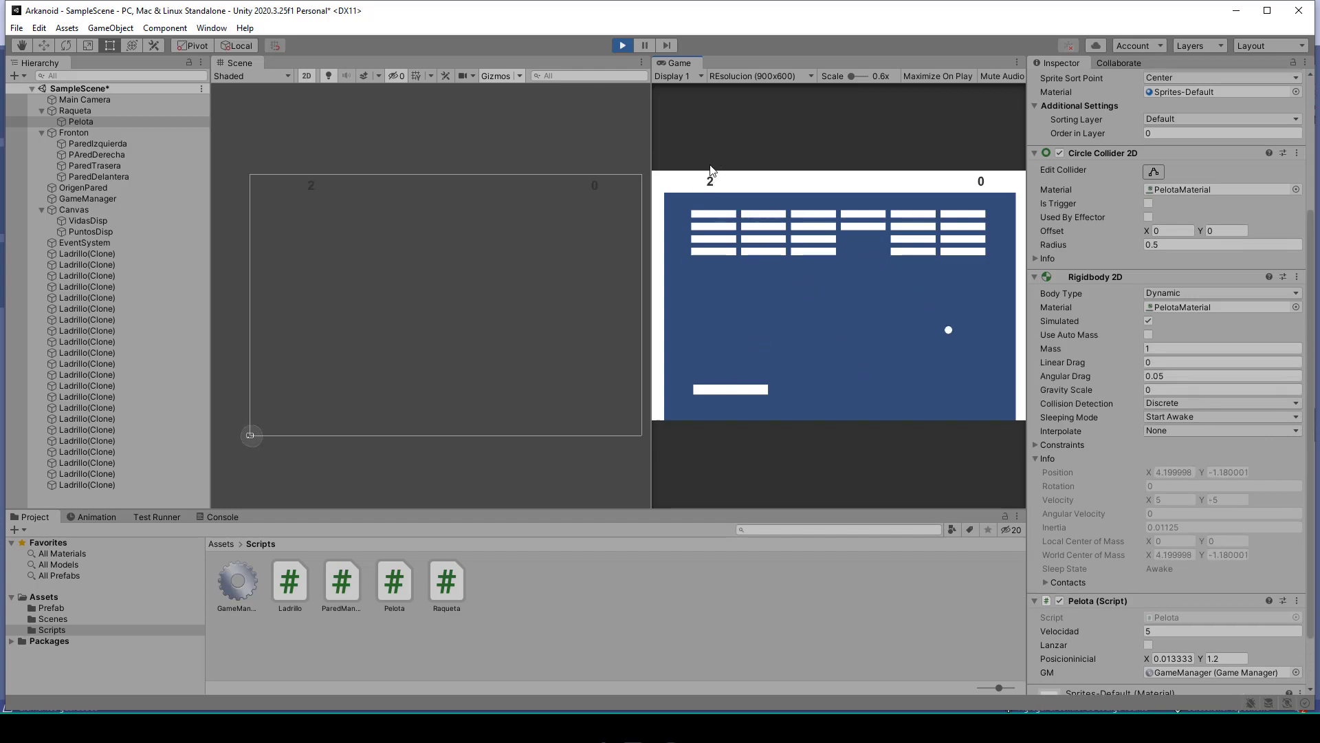
{"action": "key", "text": "space"}
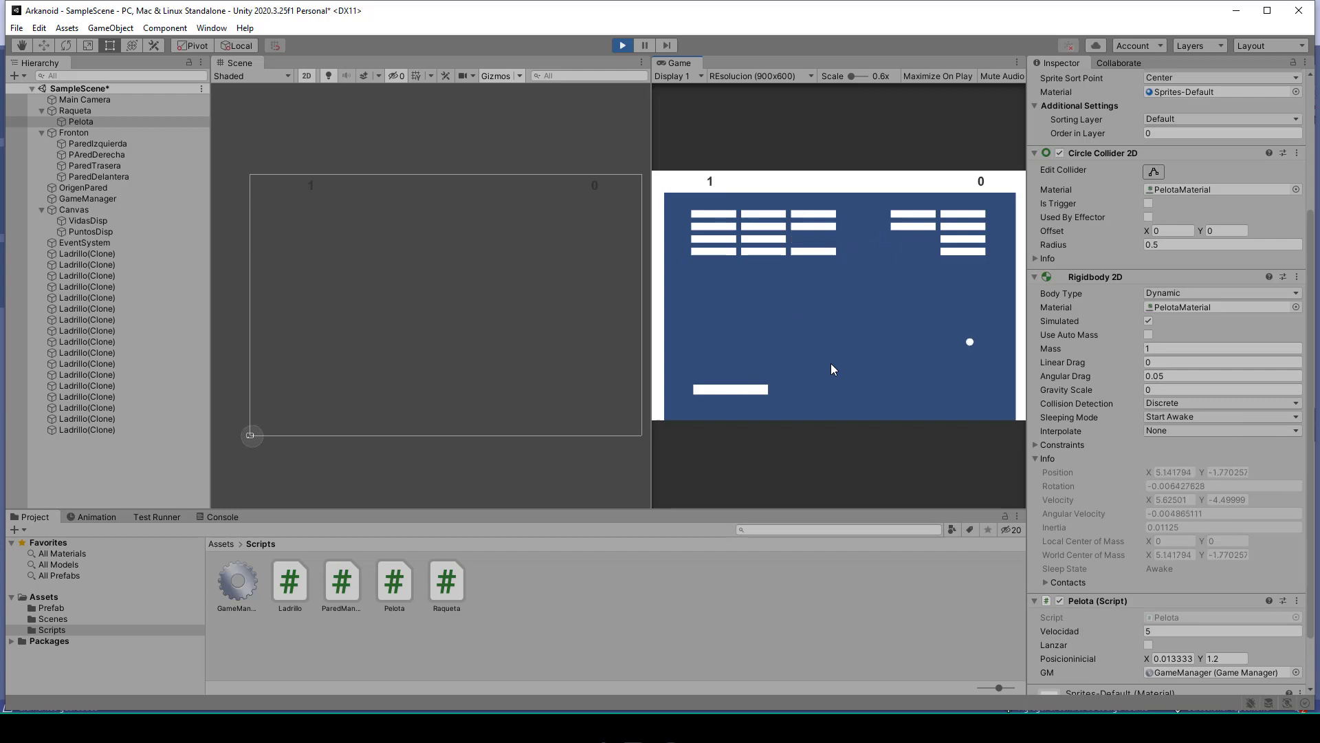
{"action": "left_click", "coordinate": [623, 45]}
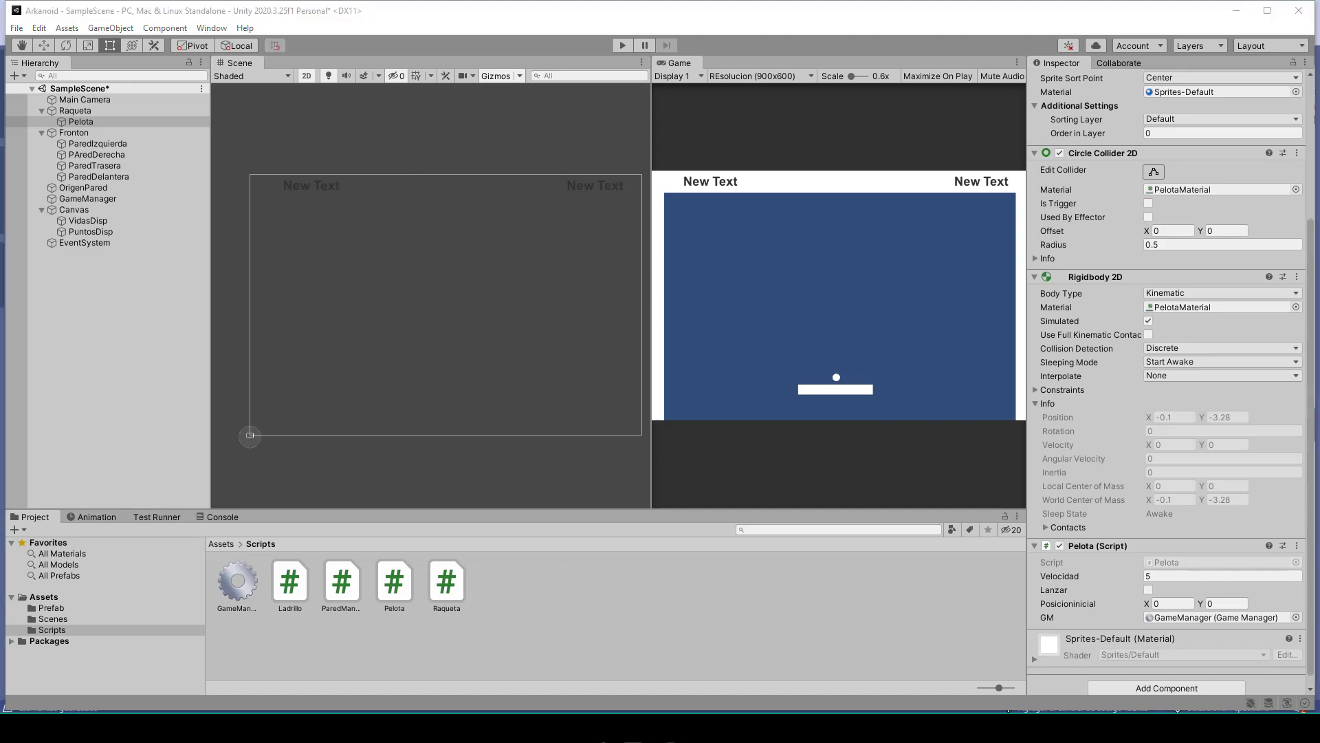
{"action": "key", "text": "alt+Tab"}
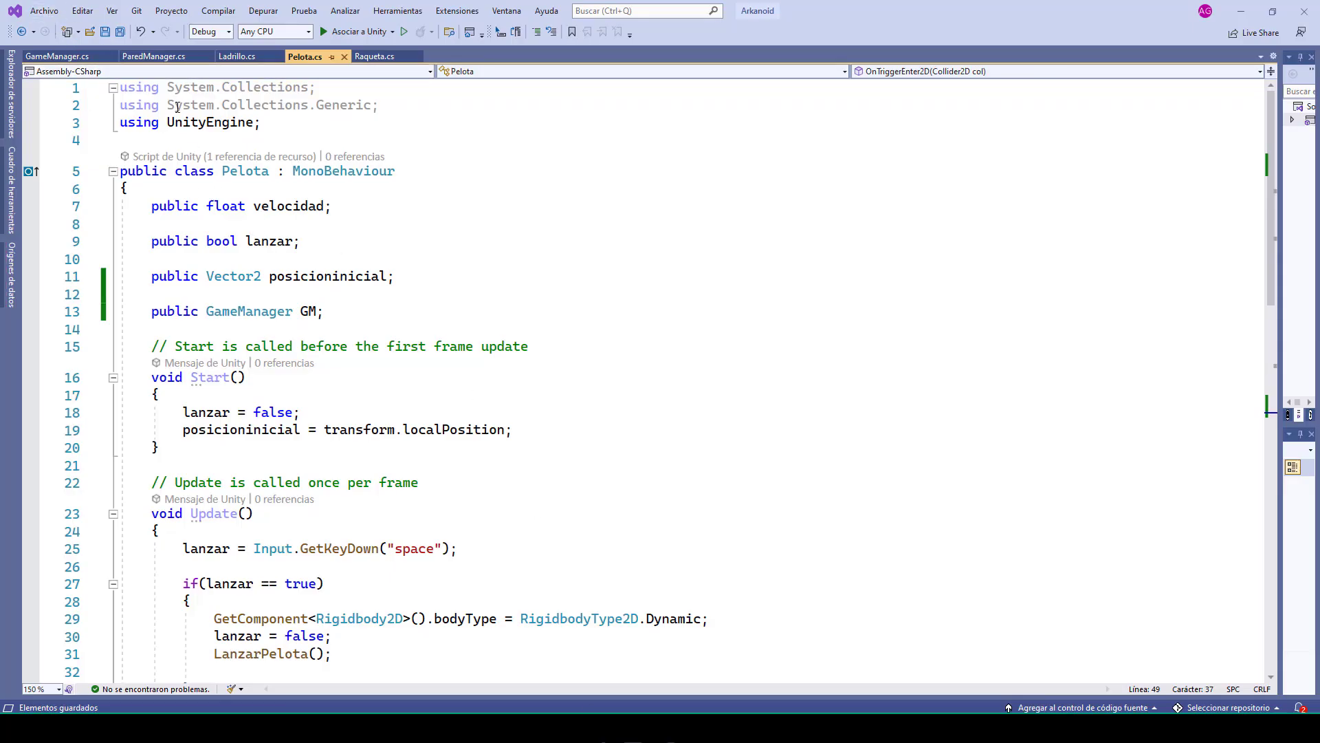
- Declare 'public GameManager GM;' at the top of the Ladrillo class, then go back to Unity
{"action": "left_click", "coordinate": [246, 59]}
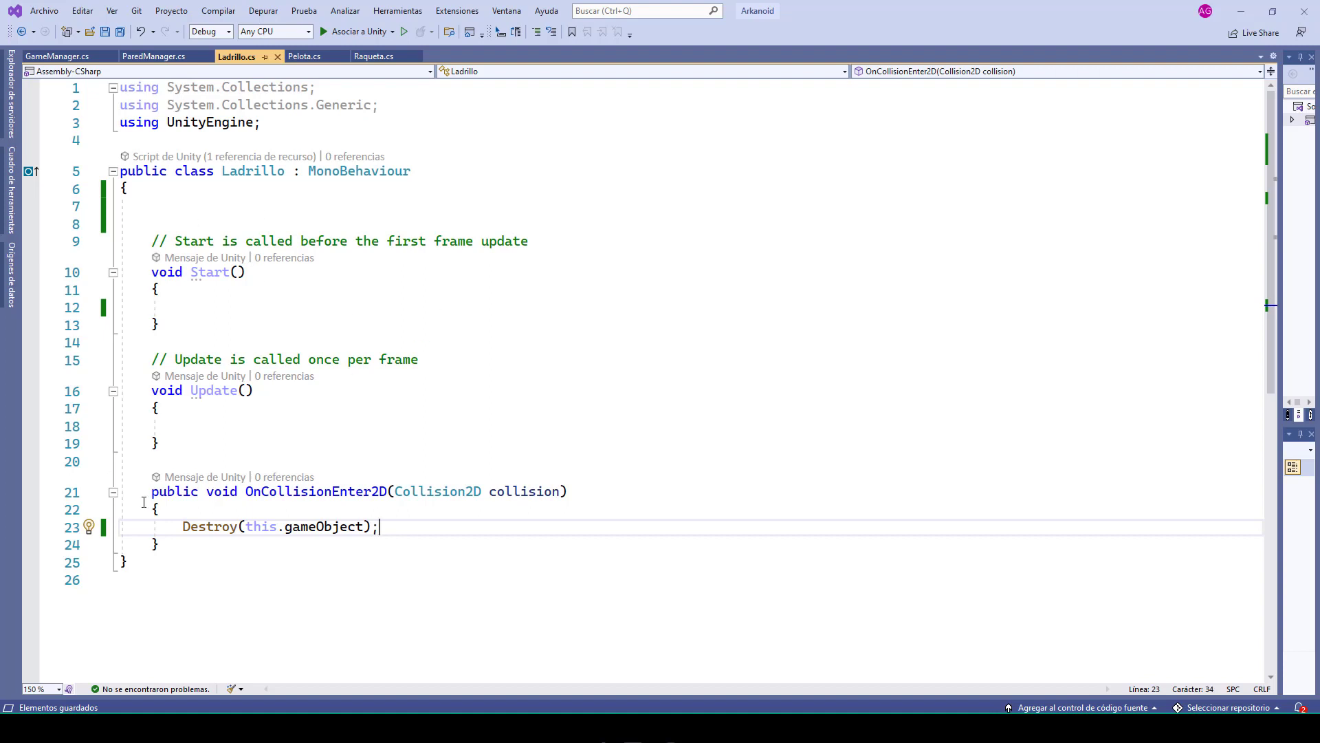
{"action": "left_click", "coordinate": [176, 222]}
{"action": "key", "text": "Up"}
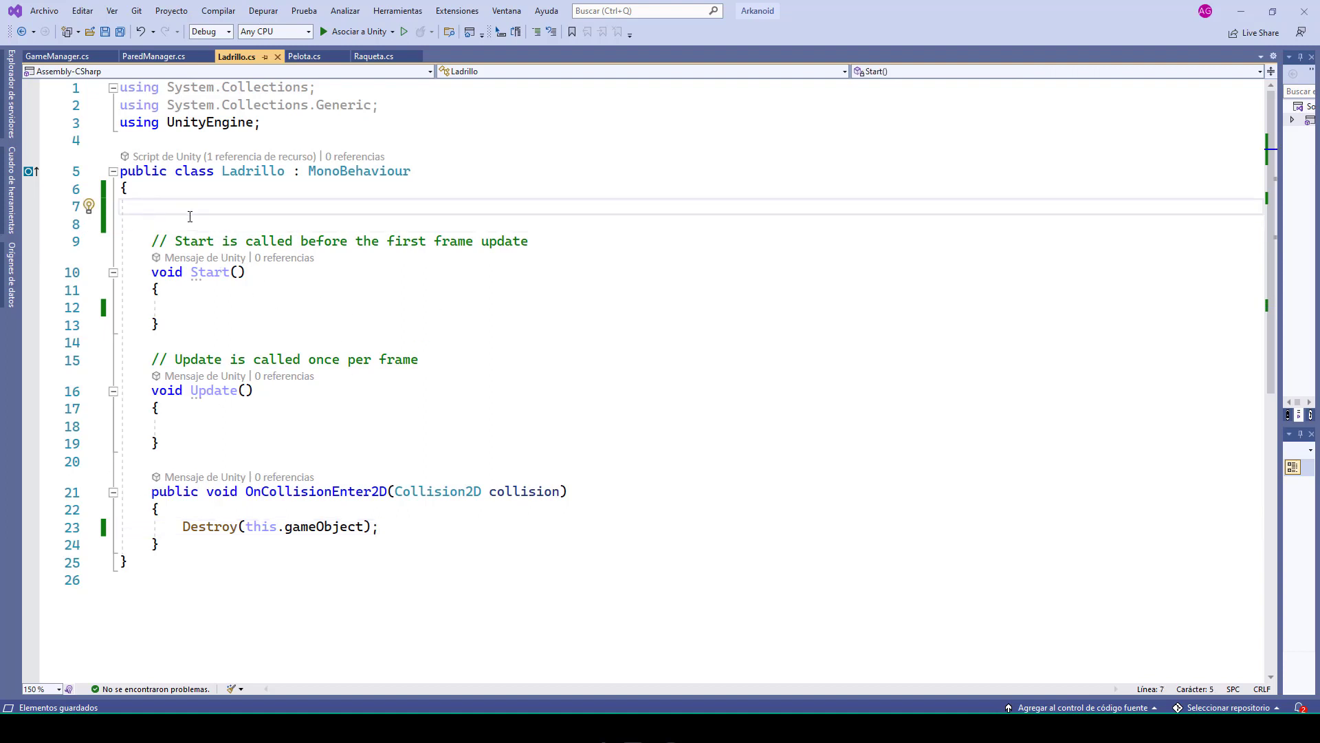
{"action": "key", "text": "Return"}
{"action": "type", "text": "public Ga"}
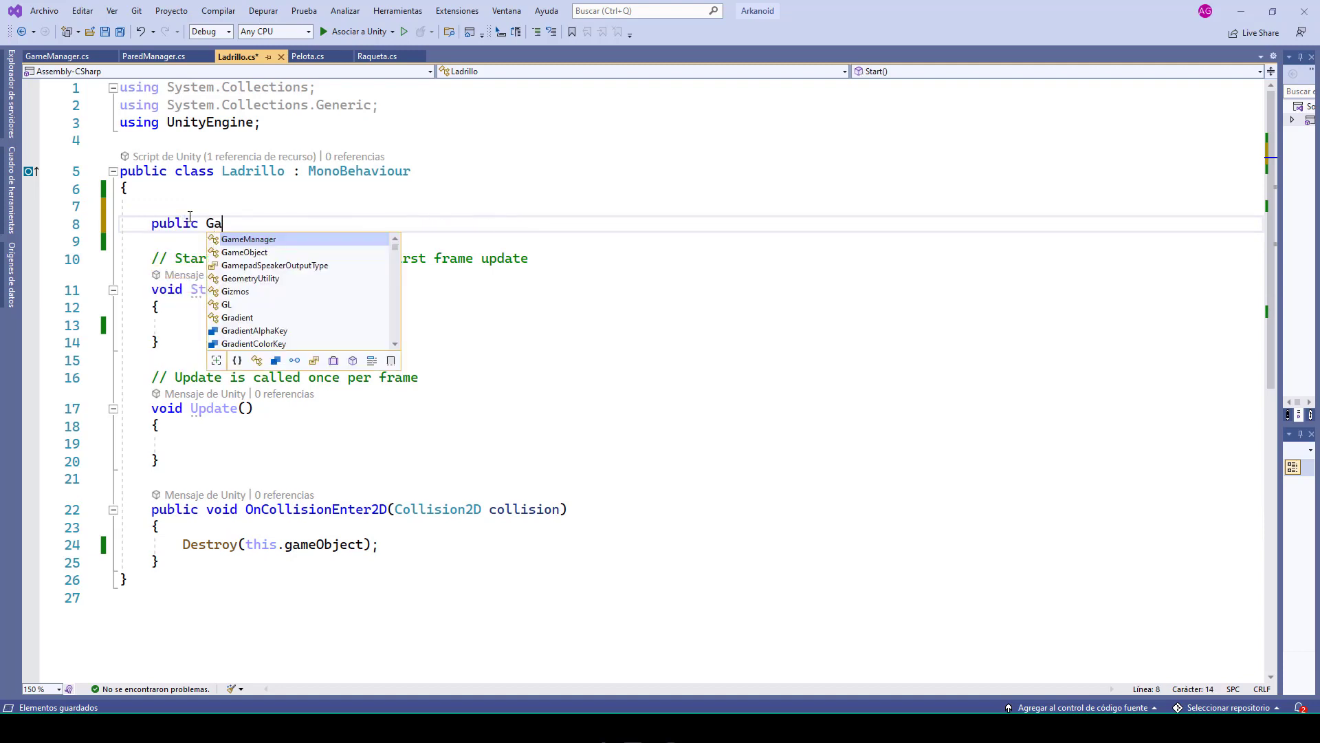
{"action": "type", "text": "meManager G"}
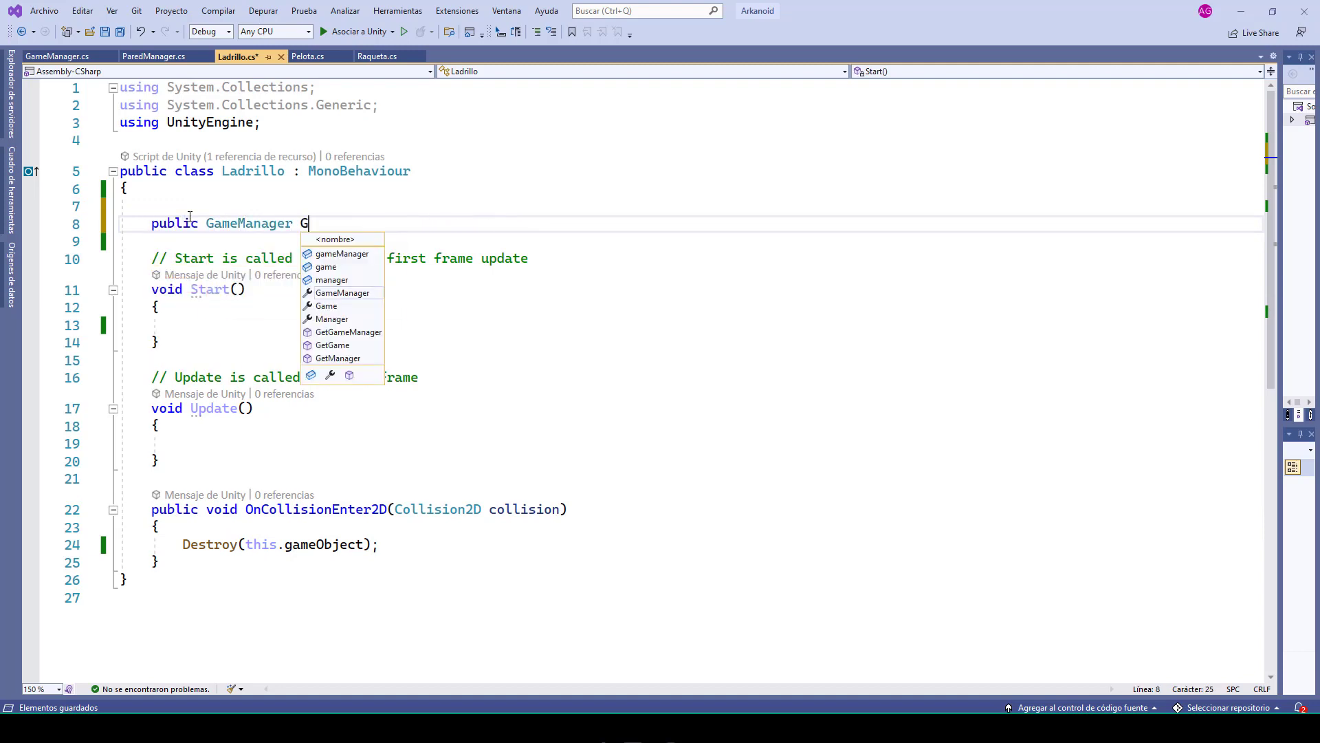
{"action": "type", "text": "M;"}
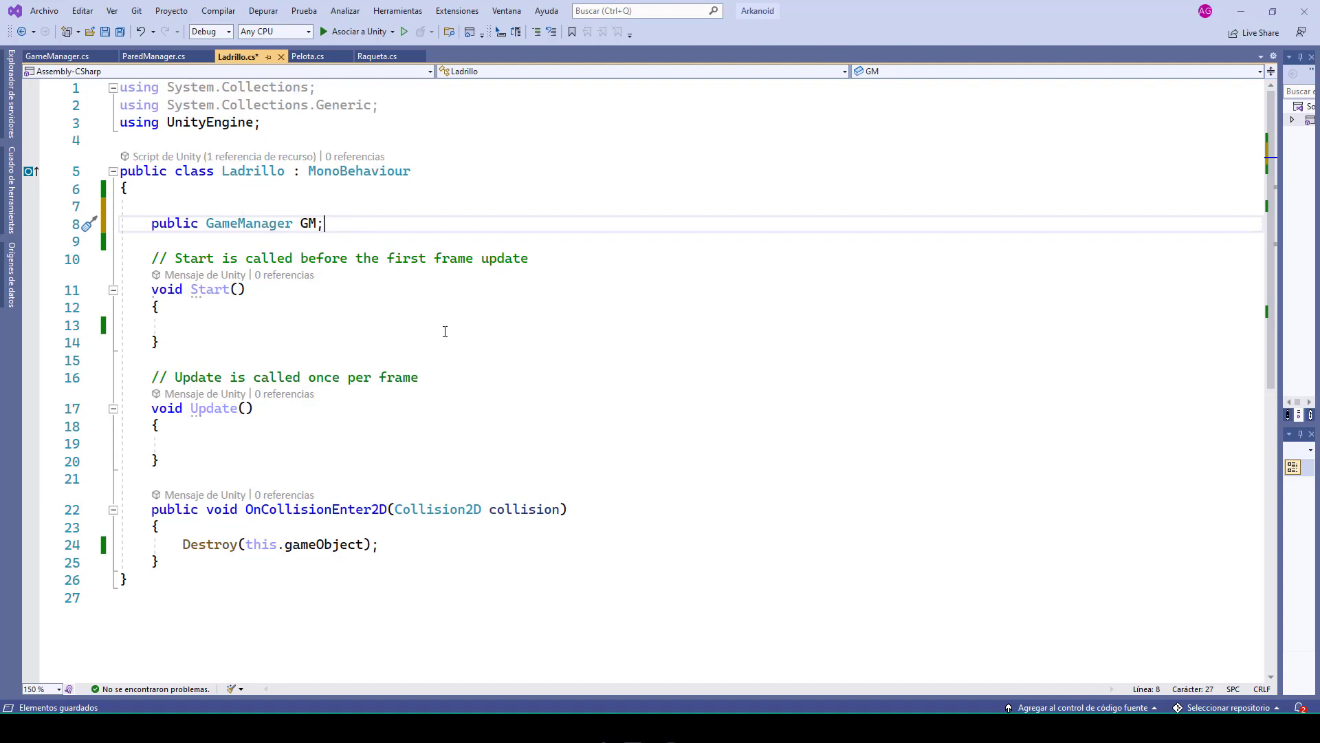
{"action": "key", "text": "alt+Tab"}
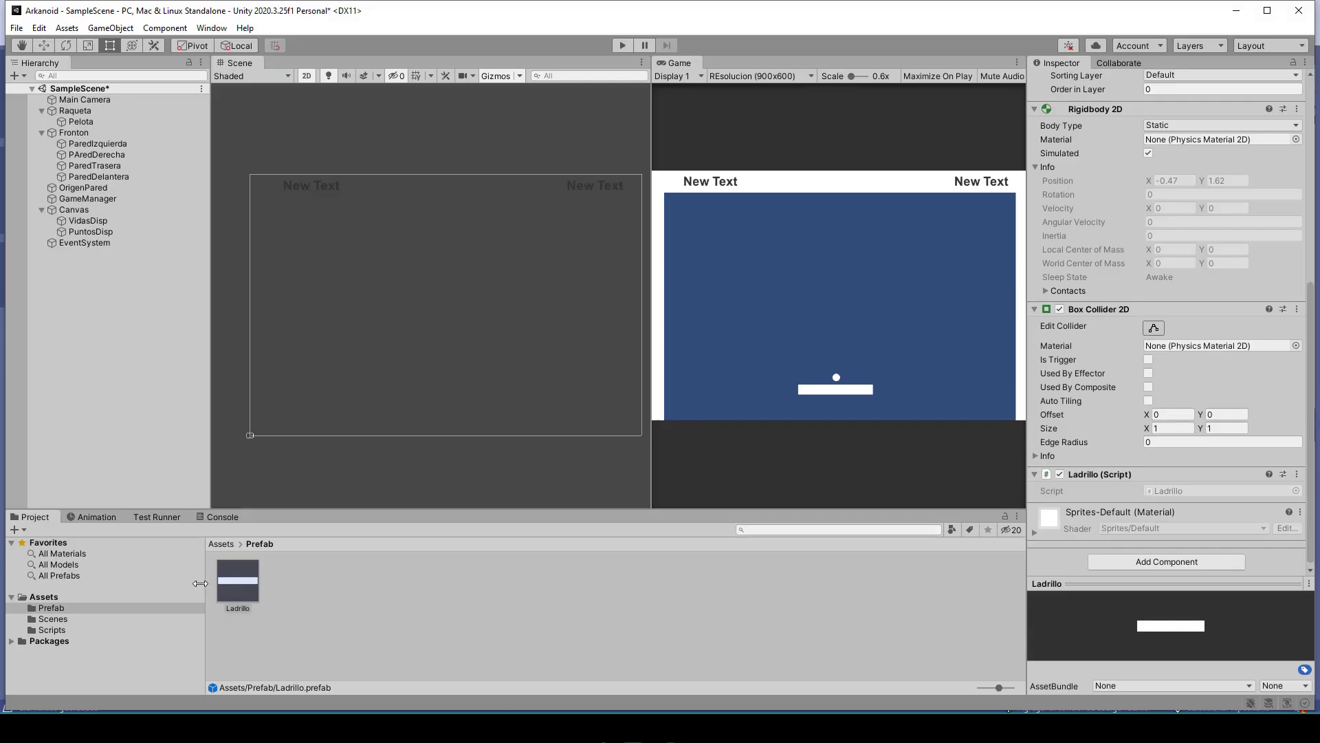
- Inspect the Ladrillo prefab, then the GameManager, OrigenPared, Raqueta and Pelota objects' settings
{"action": "left_click", "coordinate": [237, 586]}
{"action": "scroll", "coordinate": [1092, 344], "scroll_direction": "up", "scroll_amount": 10}
{"action": "scroll", "coordinate": [1124, 328], "scroll_direction": "down", "scroll_amount": 10}
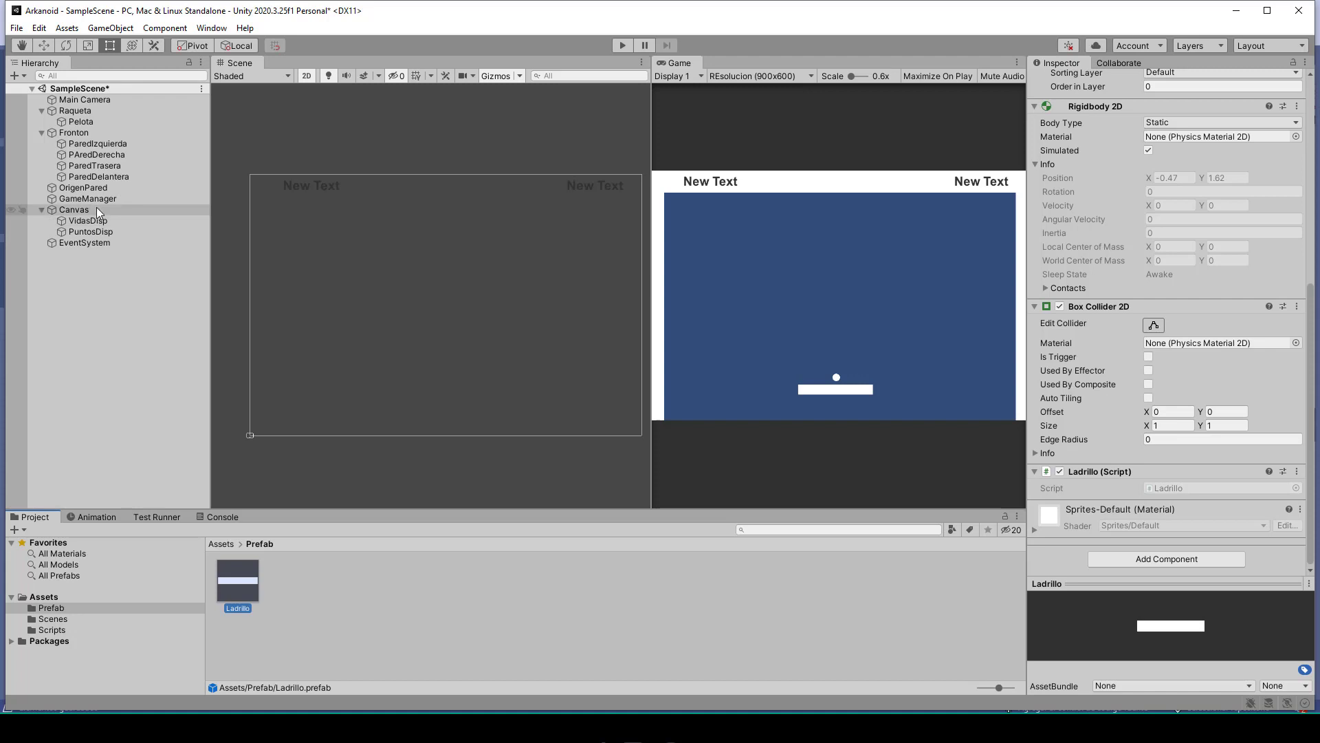
{"action": "left_click", "coordinate": [116, 199]}
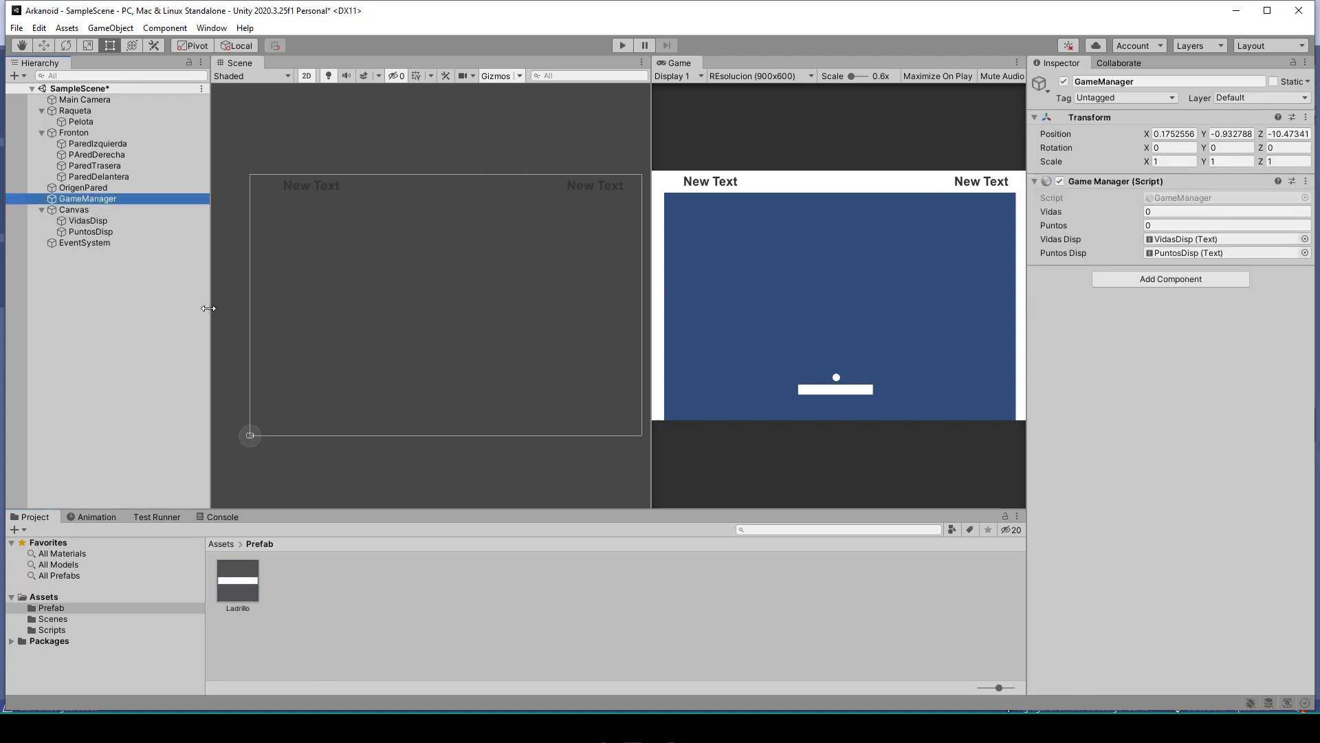
{"action": "left_click", "coordinate": [79, 189]}
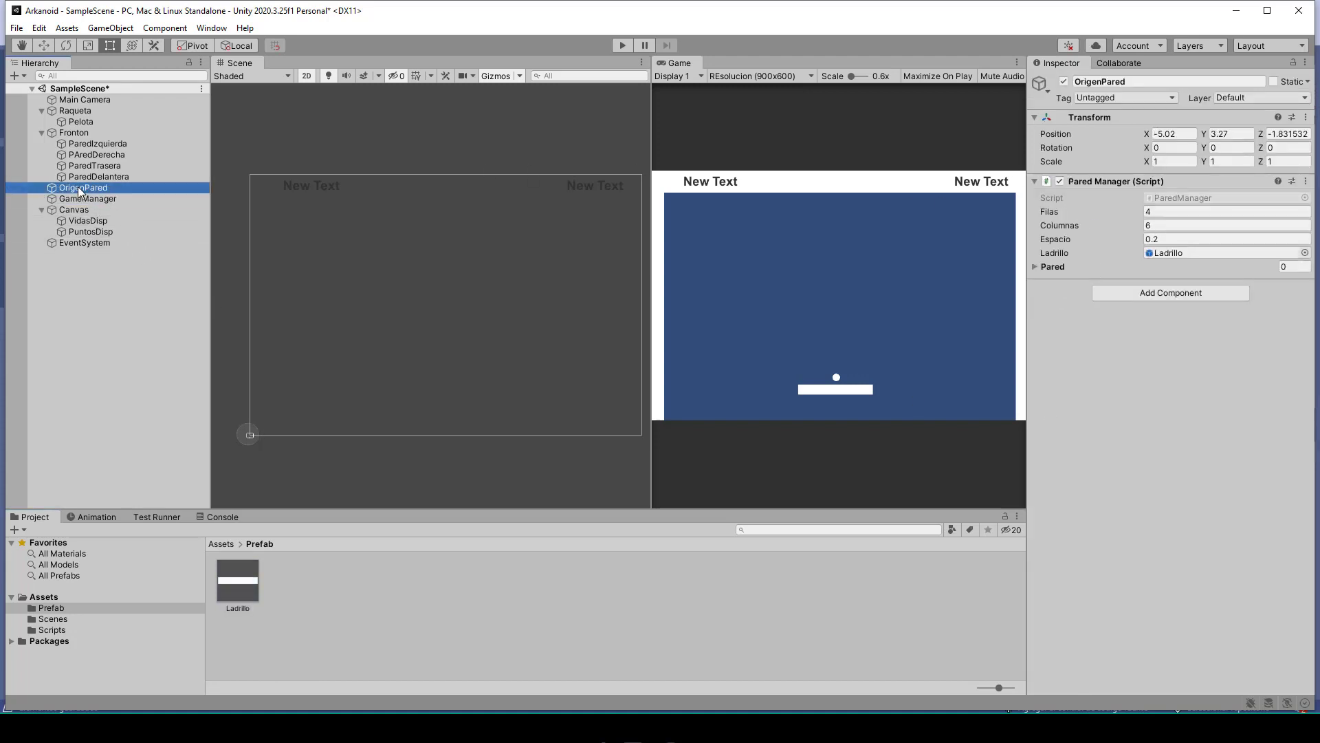
{"action": "left_click", "coordinate": [88, 112]}
{"action": "left_click", "coordinate": [91, 122]}
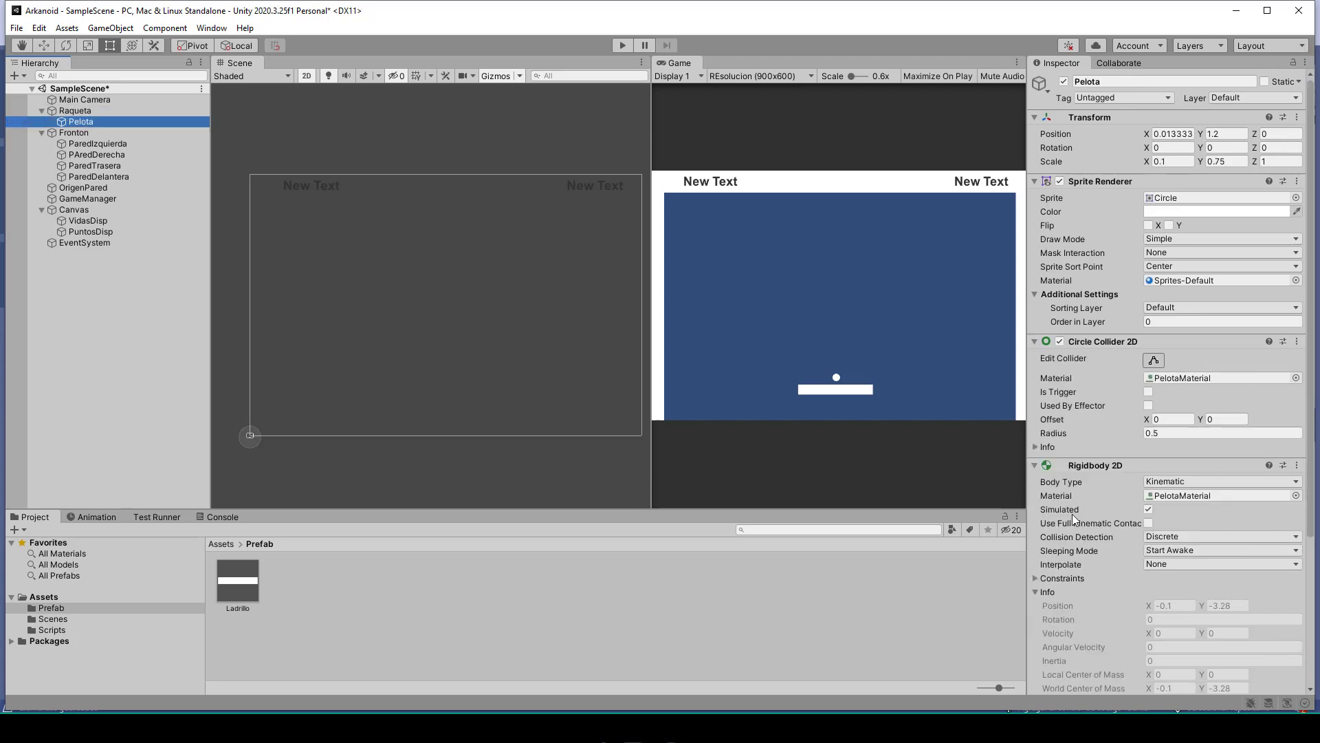
{"action": "scroll", "coordinate": [1071, 514], "scroll_direction": "down", "scroll_amount": 5}
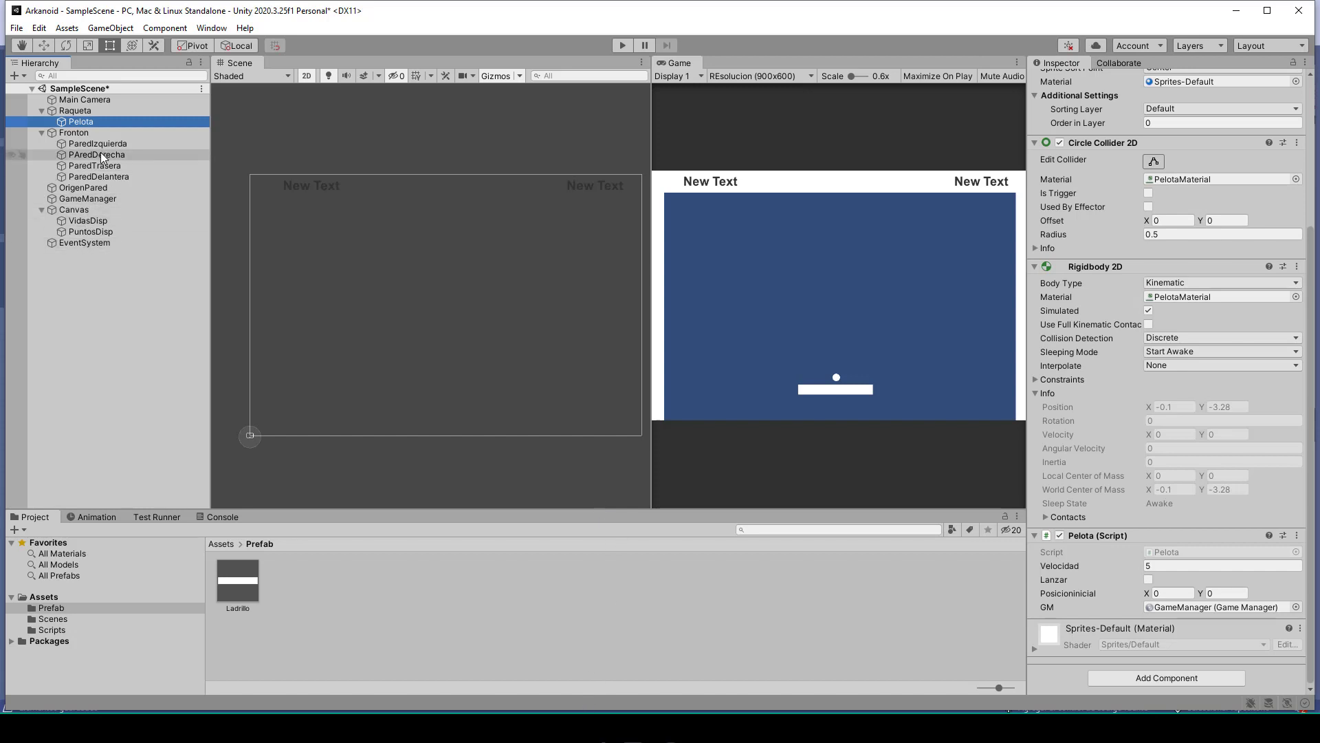
{"action": "left_click", "coordinate": [96, 199]}
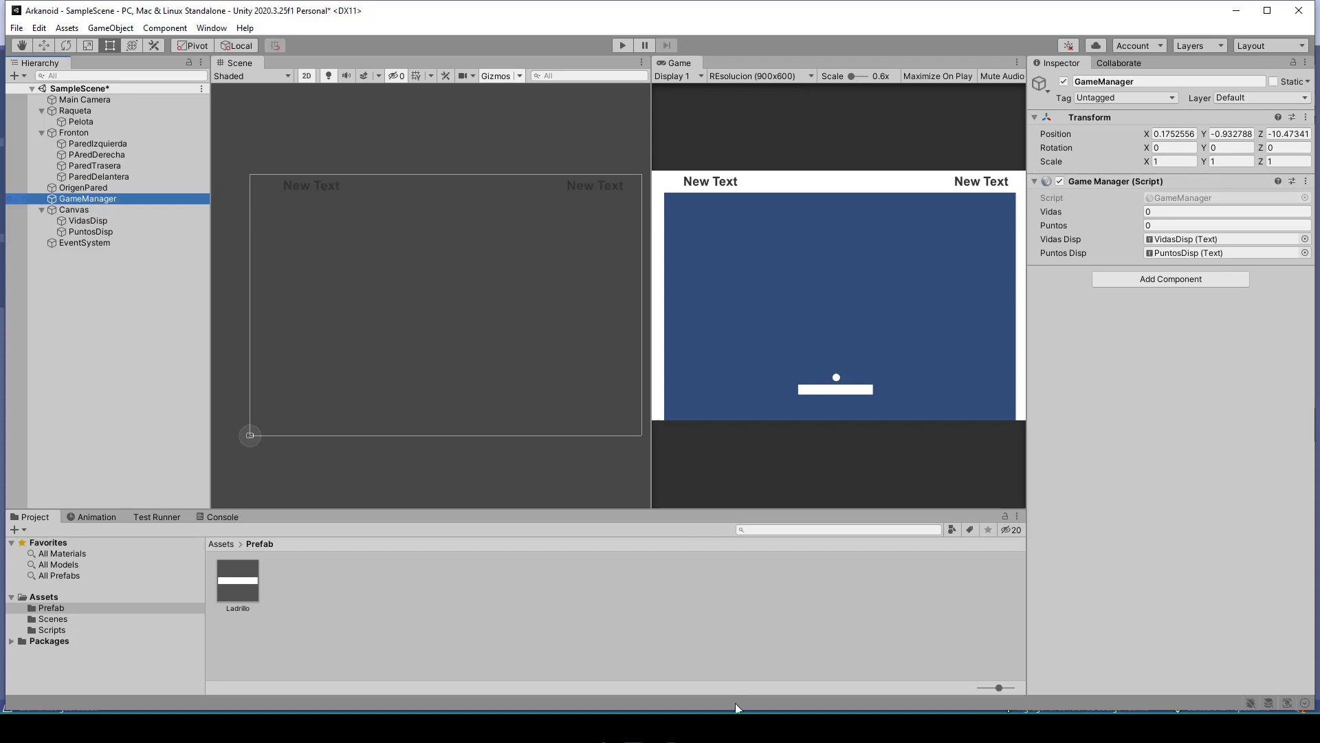
- In Ladrillo's Start(), write GM = GameObject.Find("GameManager").GetComponent<GameManager>(); and verify the object name in Unity
{"action": "key", "text": "alt+Tab"}
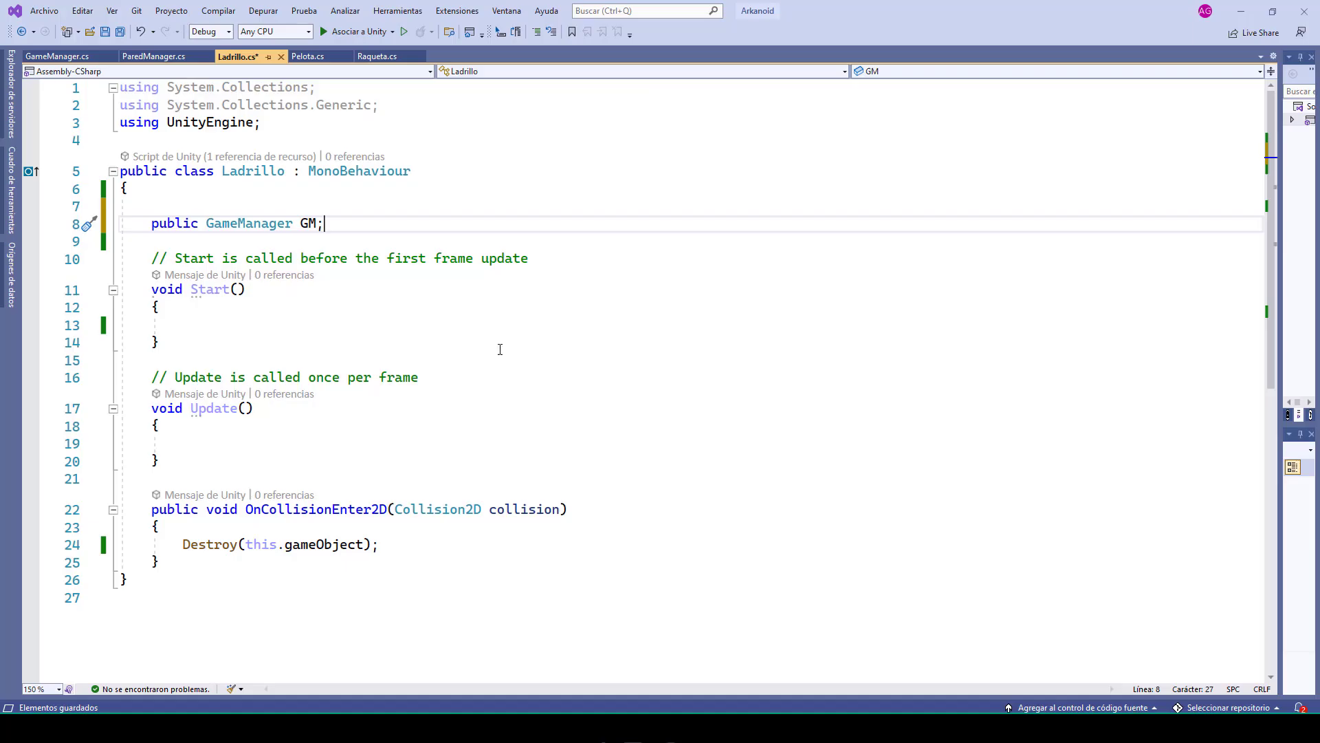
{"action": "left_click", "coordinate": [191, 318]}
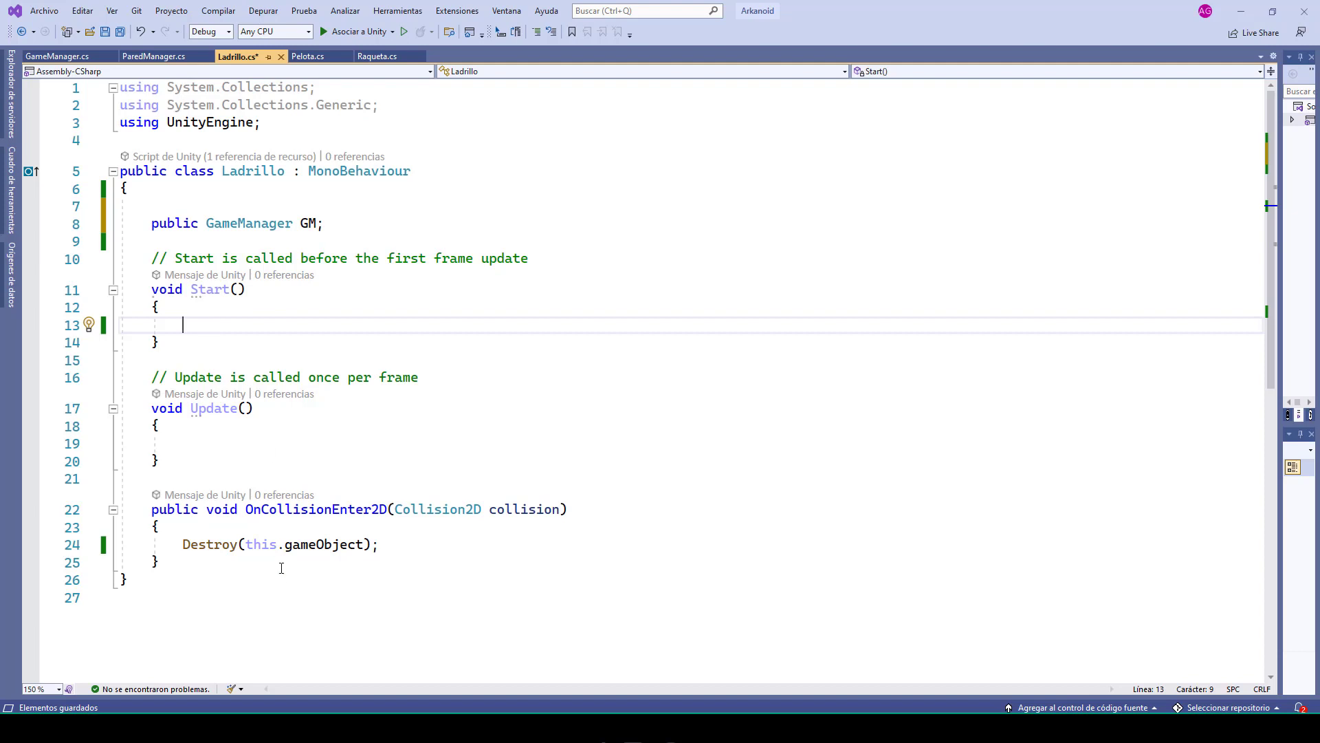
{"action": "type", "text": "GM ="}
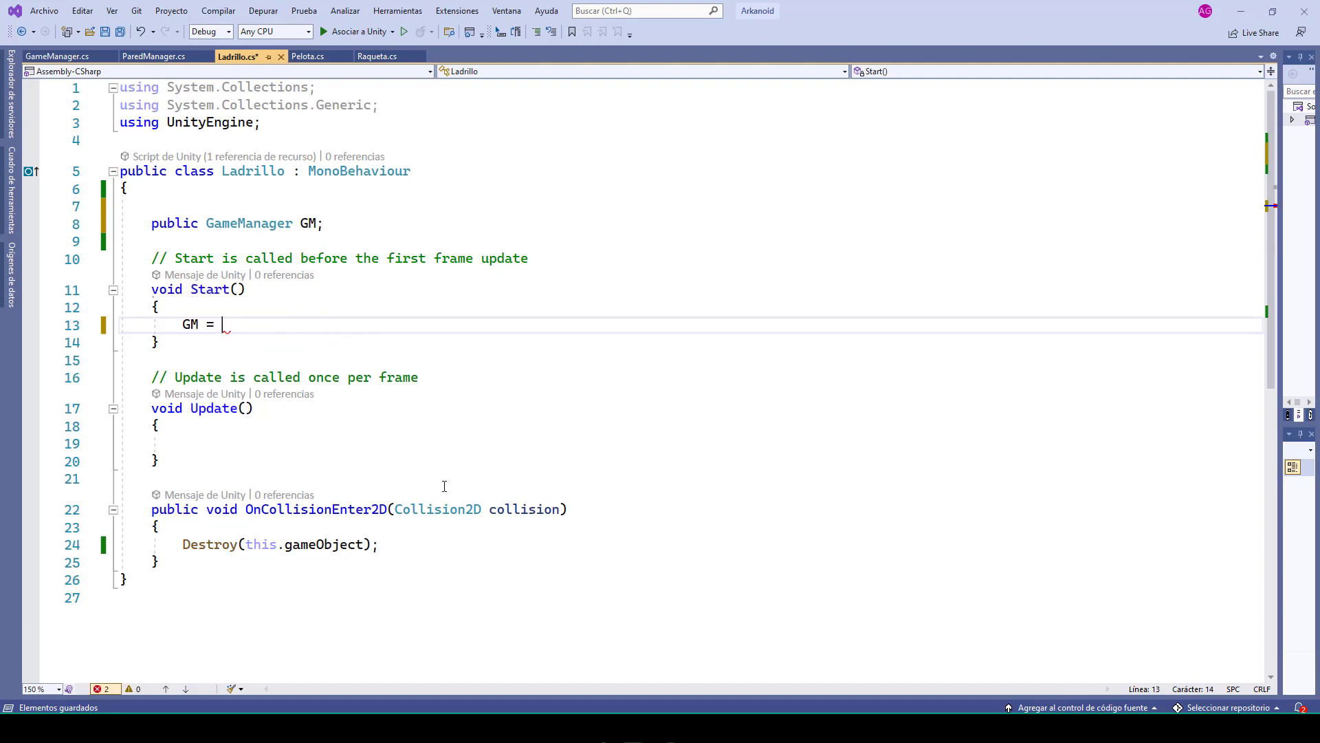
{"action": "type", "text": " GameObke"}
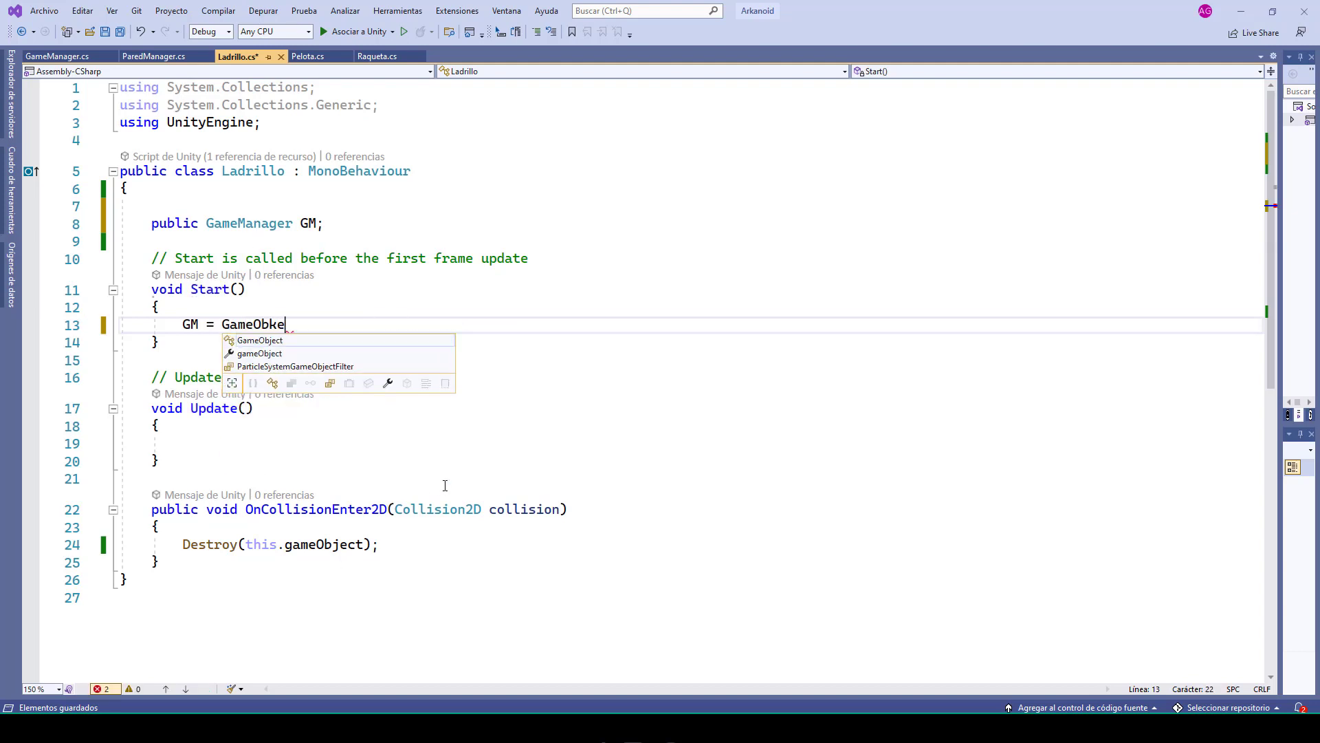
{"action": "key", "text": "BackSpace"}
{"action": "key", "text": "BackSpace"}
{"action": "type", "text": "ject"}
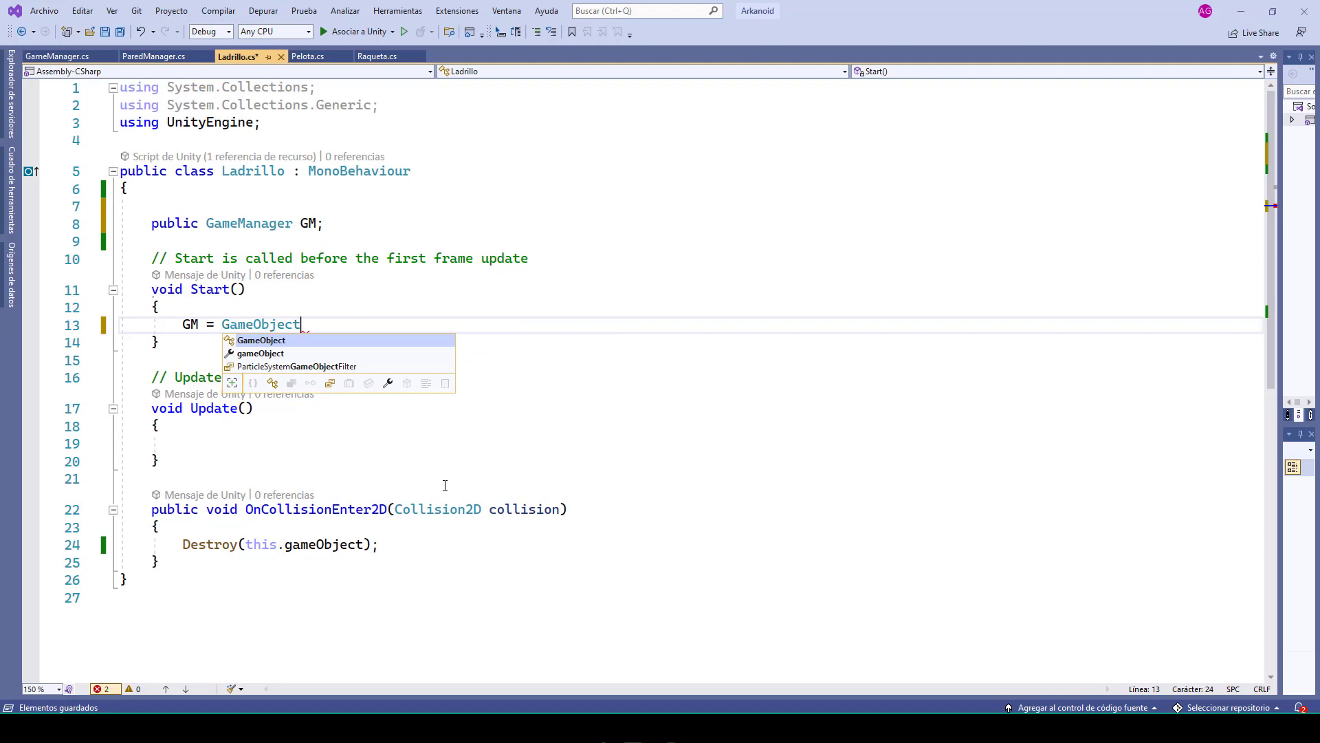
{"action": "type", "text": ".Fin"}
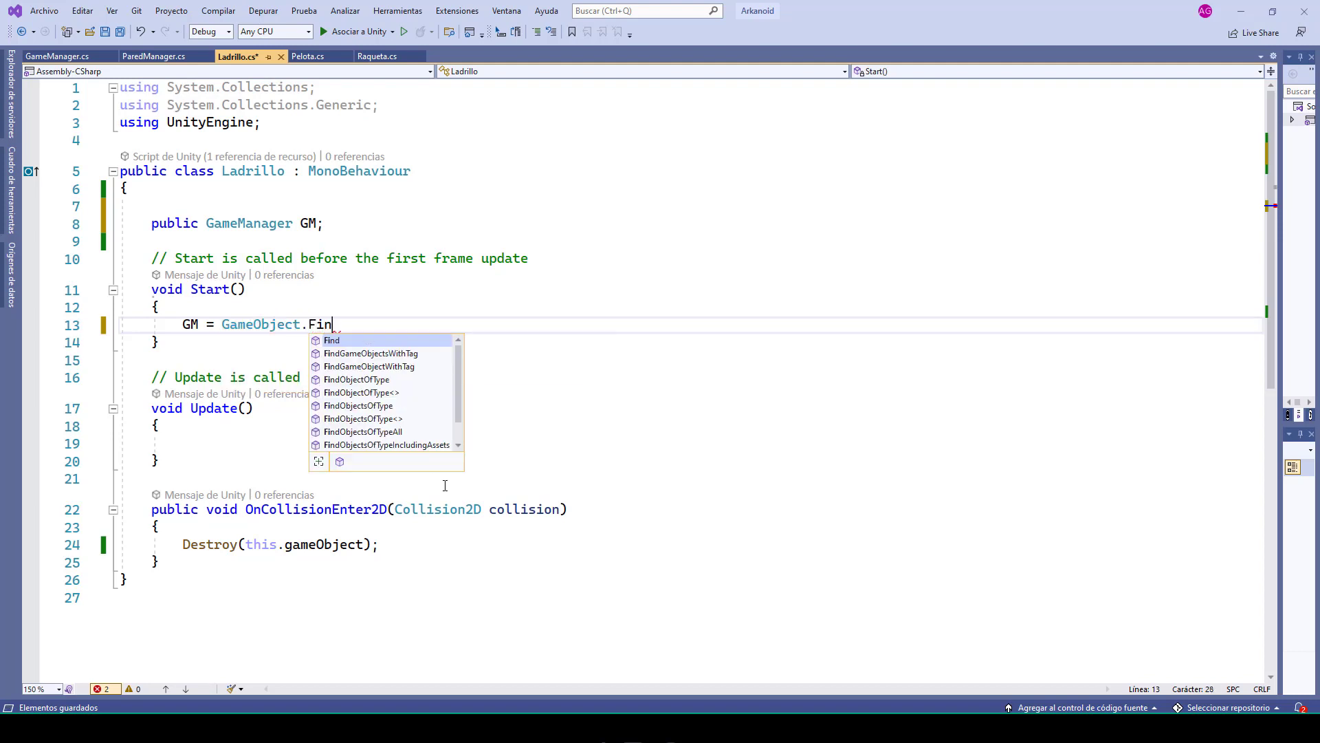
{"action": "type", "text": "d"}
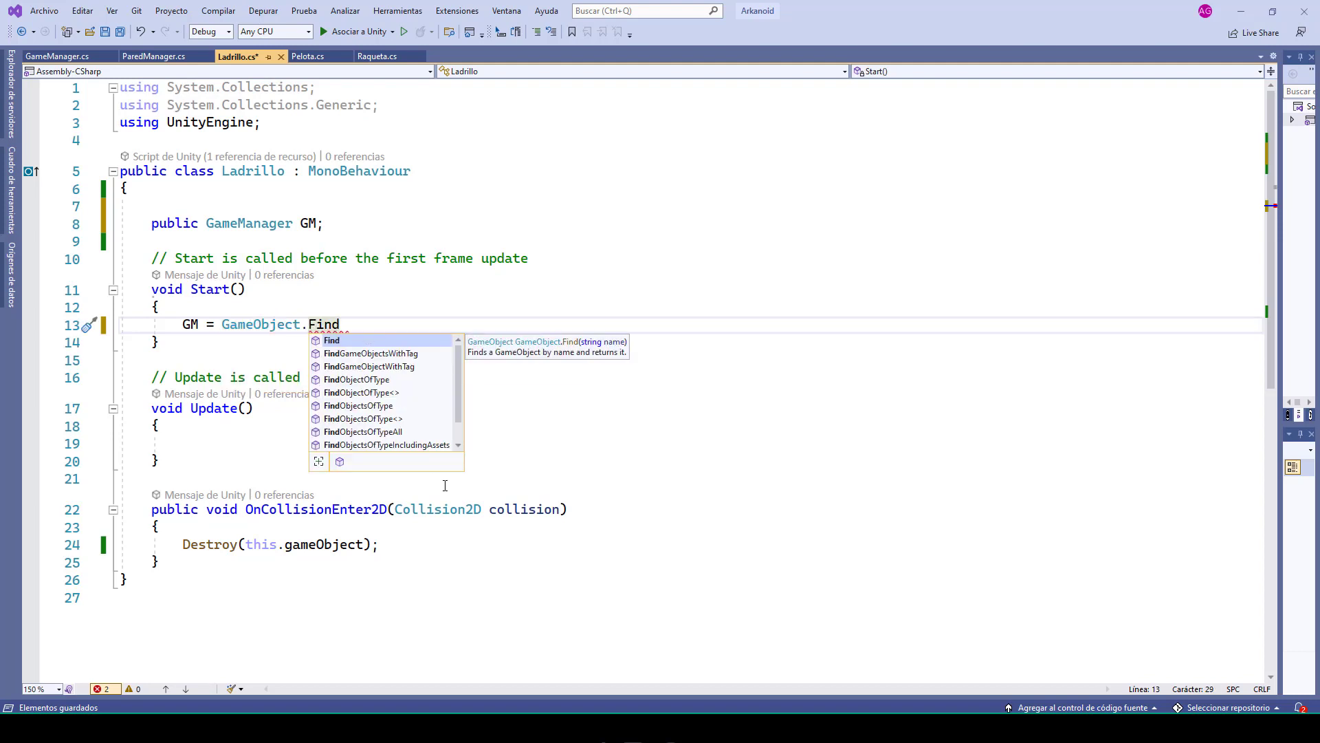
{"action": "type", "text": "(\""}
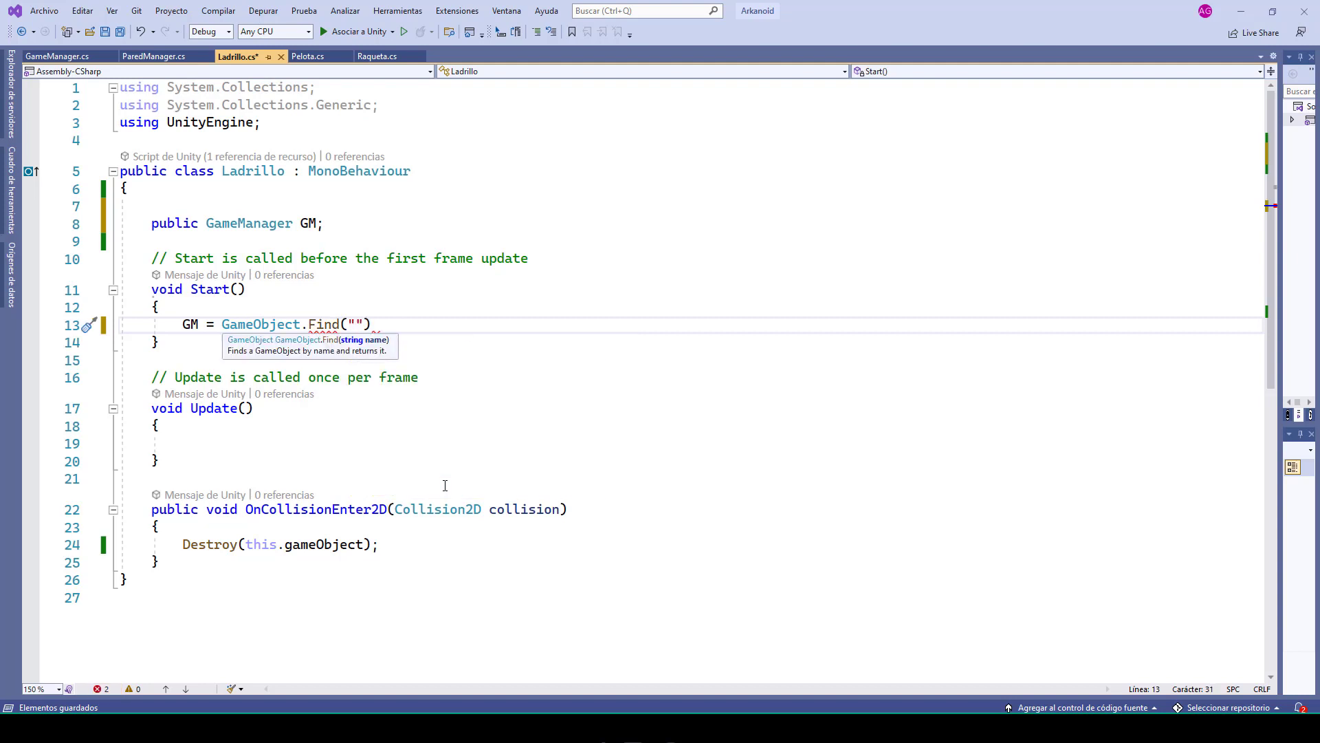
{"action": "type", "text": "GameMan"}
{"action": "type", "text": "ager"}
{"action": "mouse_move", "coordinate": [455, 325]}
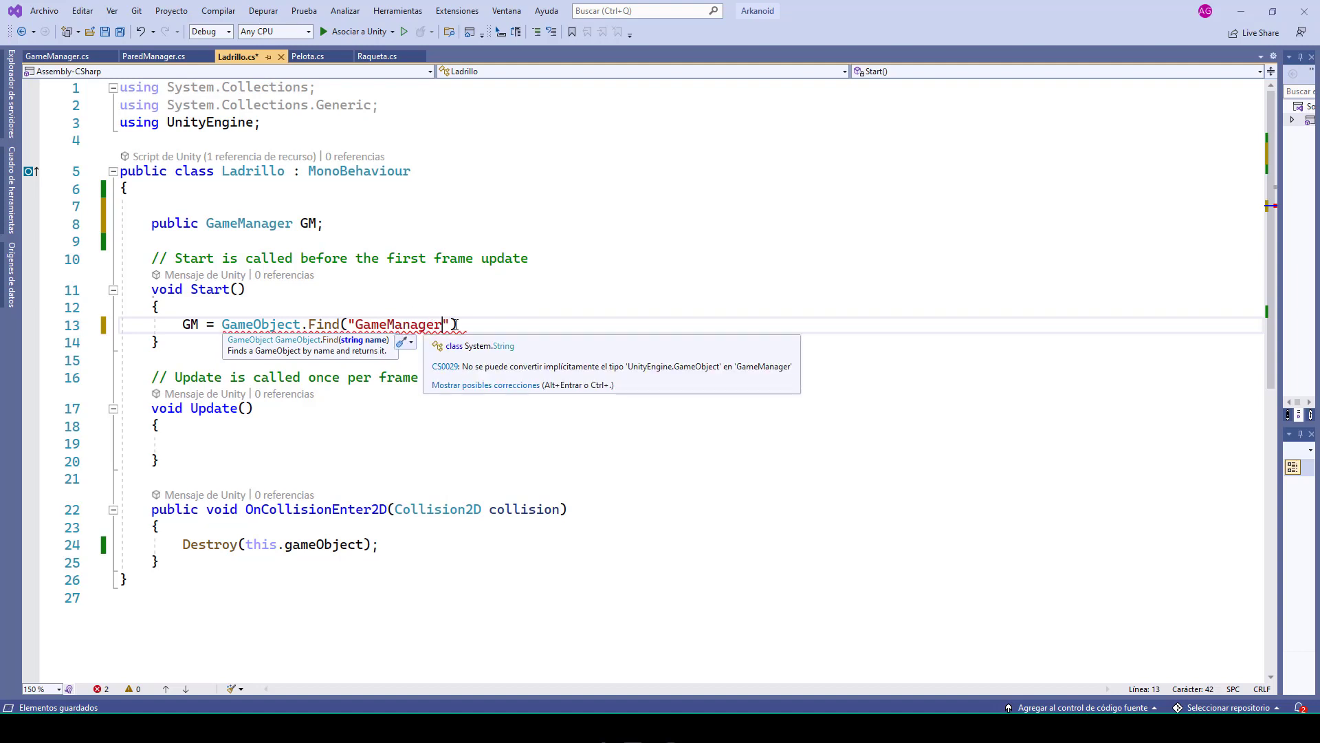
{"action": "key", "text": "Right"}
{"action": "key", "text": "Right"}
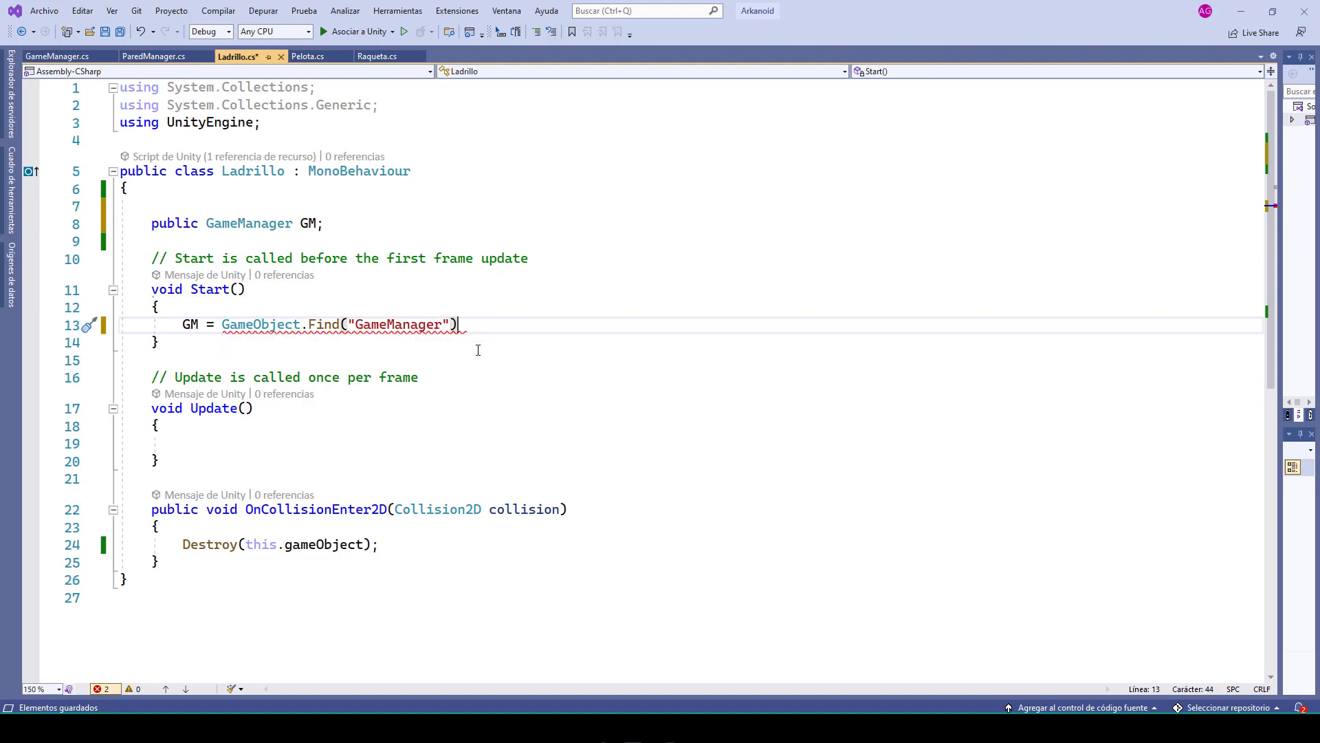
{"action": "type", "text": ".GetComponent"}
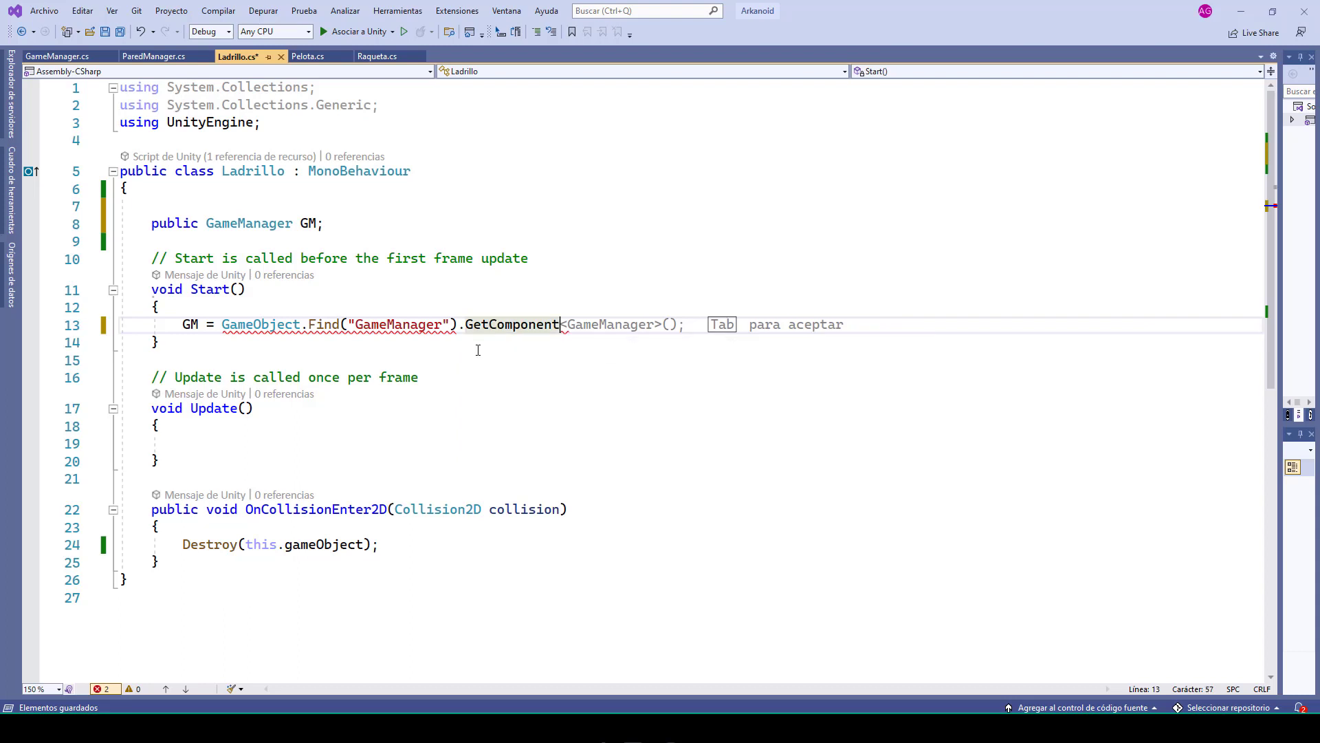
{"action": "type", "text": "<Ga"}
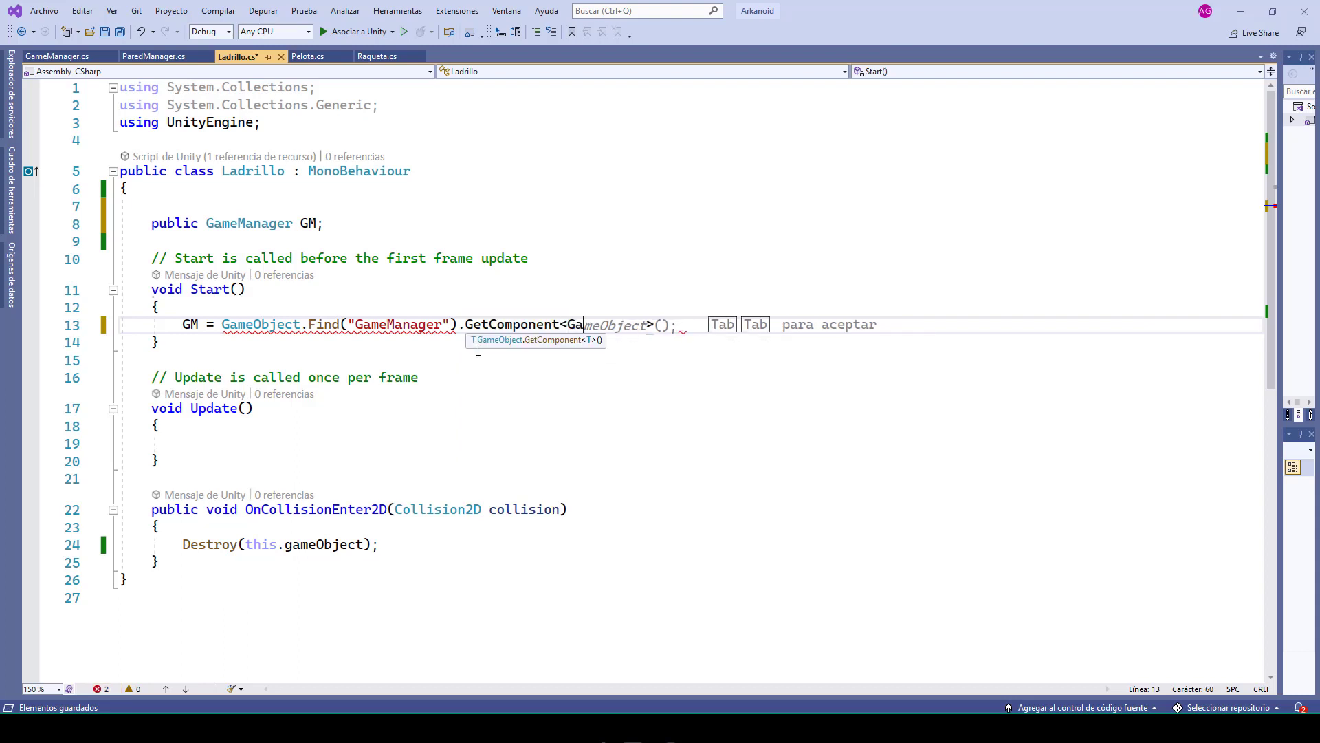
{"action": "type", "text": "meManager"}
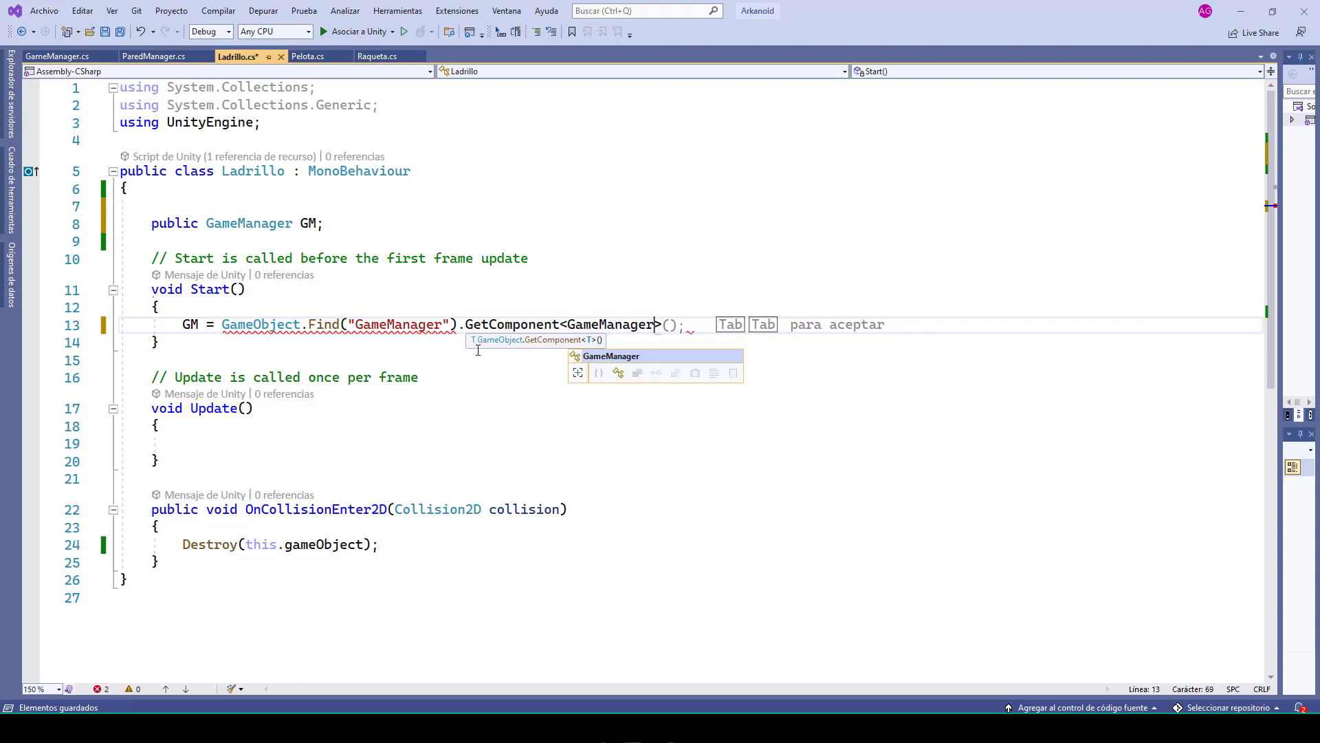
{"action": "type", "text": ">("}
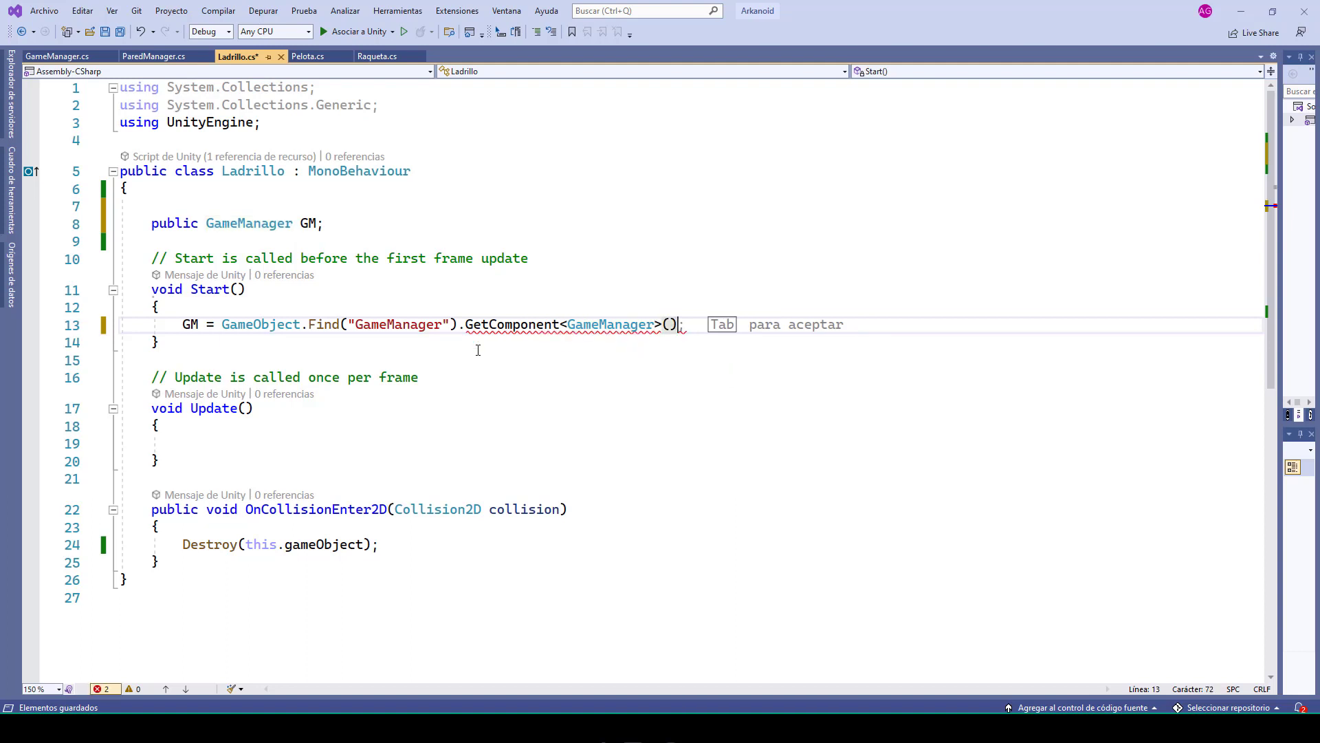
{"action": "type", "text": ");"}
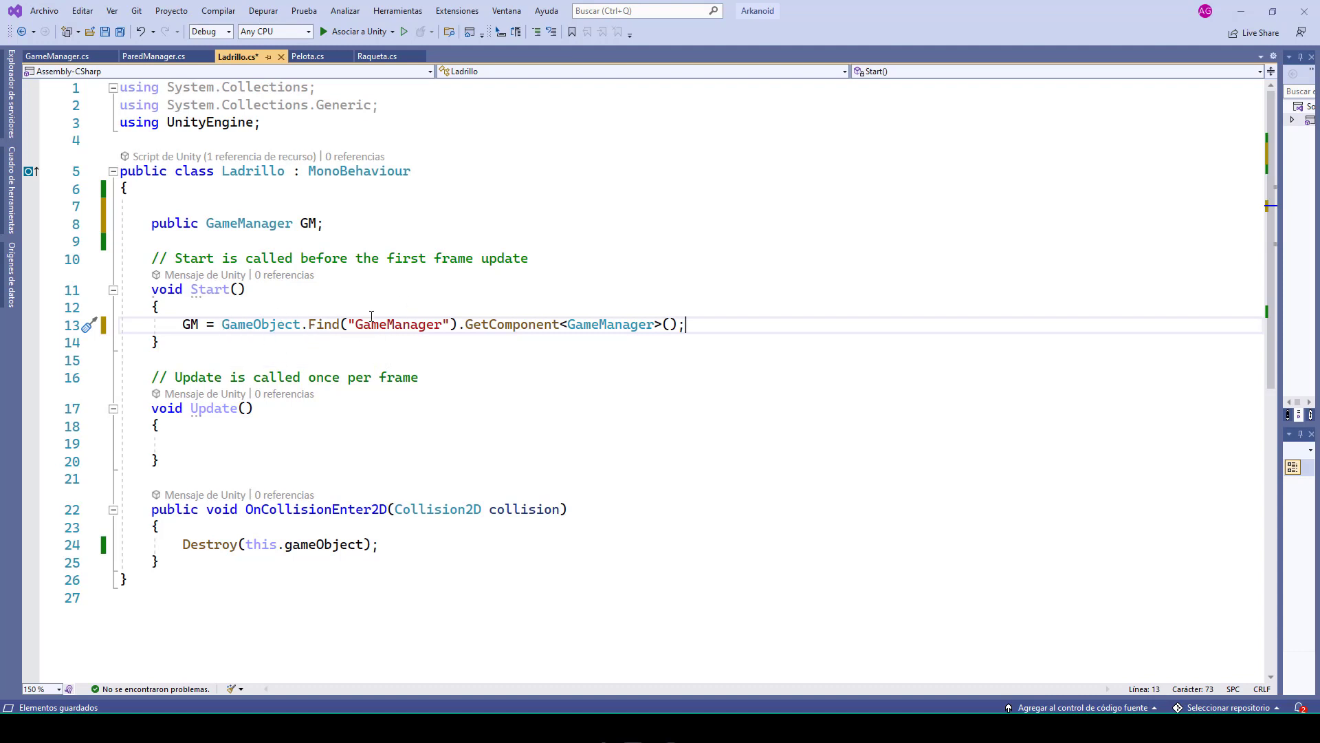
{"action": "double_click", "coordinate": [418, 325]}
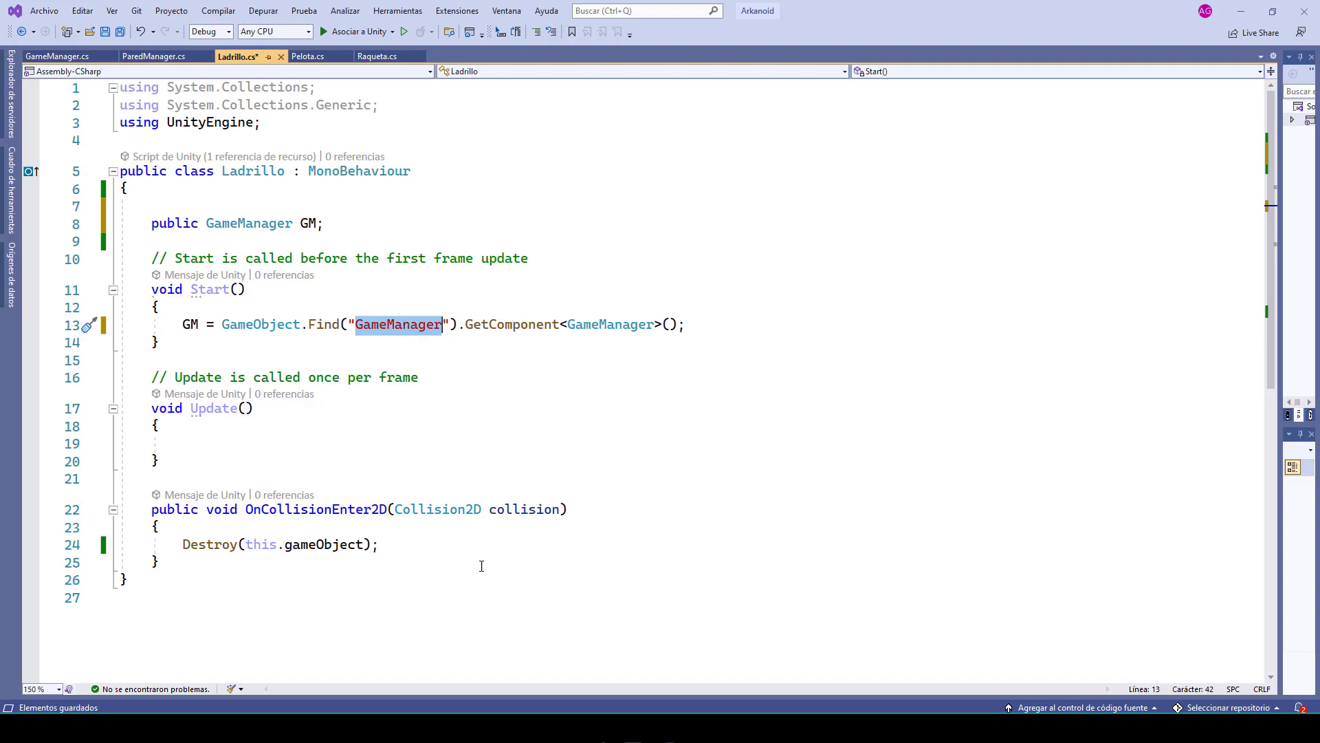
{"action": "key", "text": "alt+Tab"}
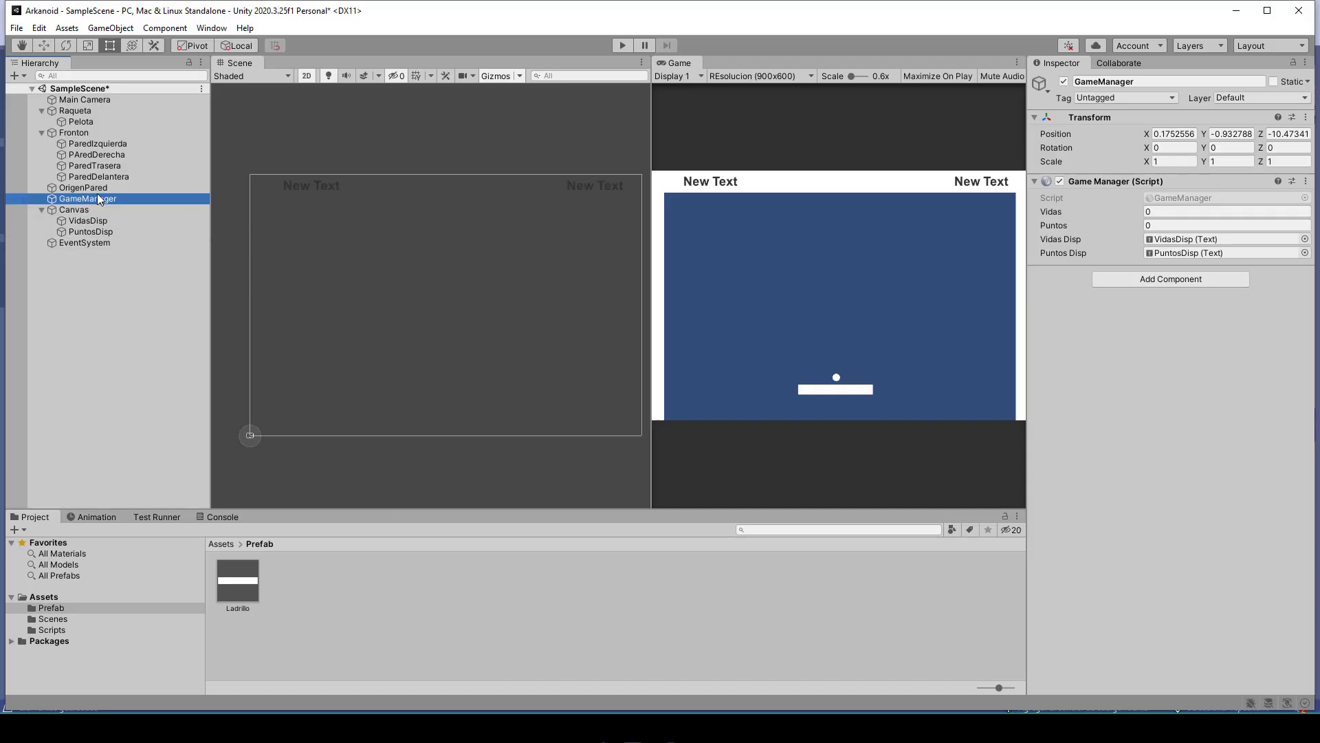
{"action": "key", "text": "alt+Tab"}
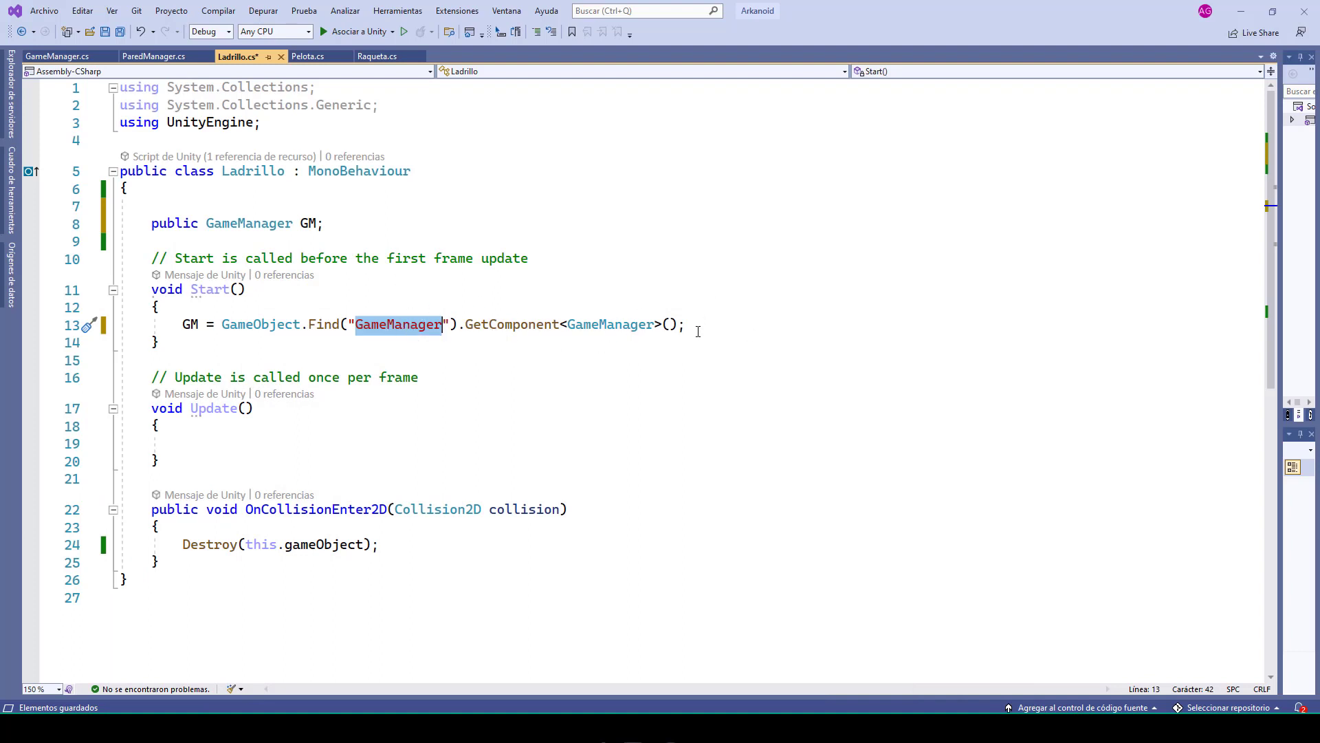
- After the Destroy call, add GM.puntos += 1; and GM.puntosDisp.text = "" + GM.puntos;, then save
{"action": "left_click", "coordinate": [388, 544]}
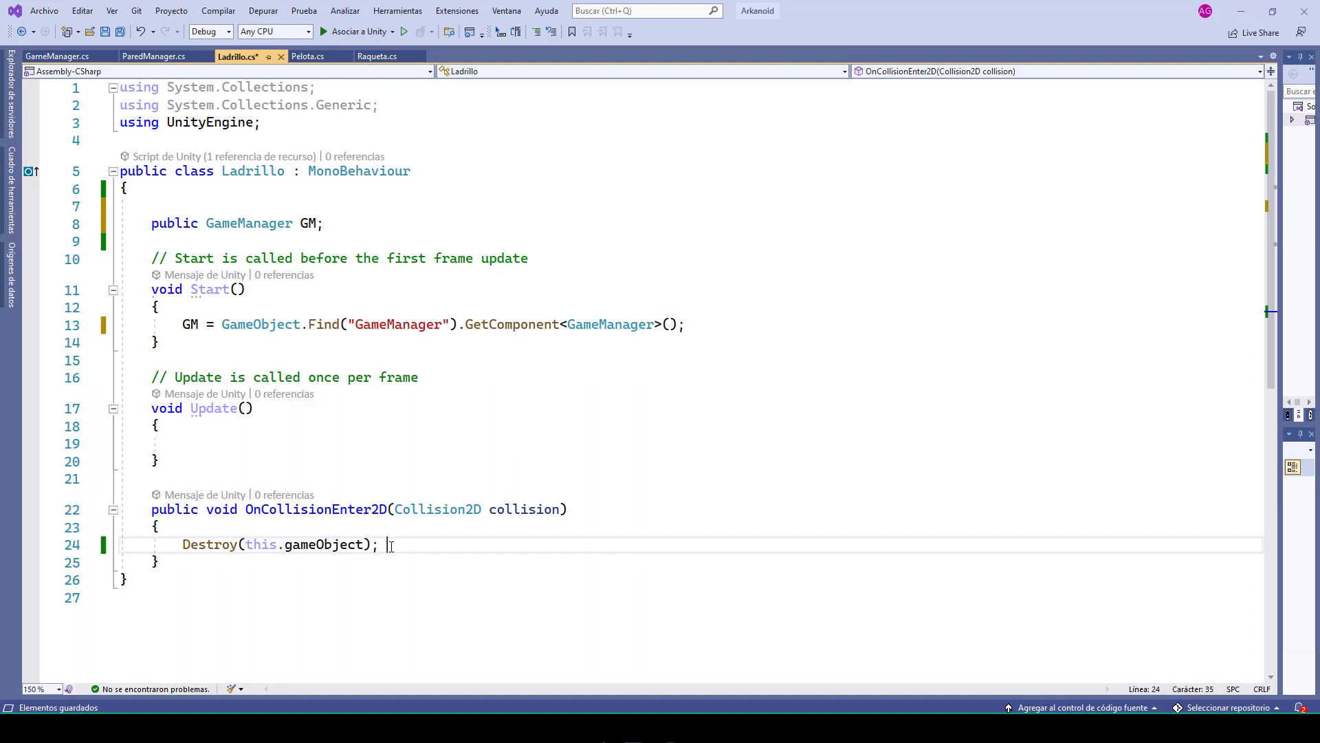
{"action": "key", "text": "Return"}
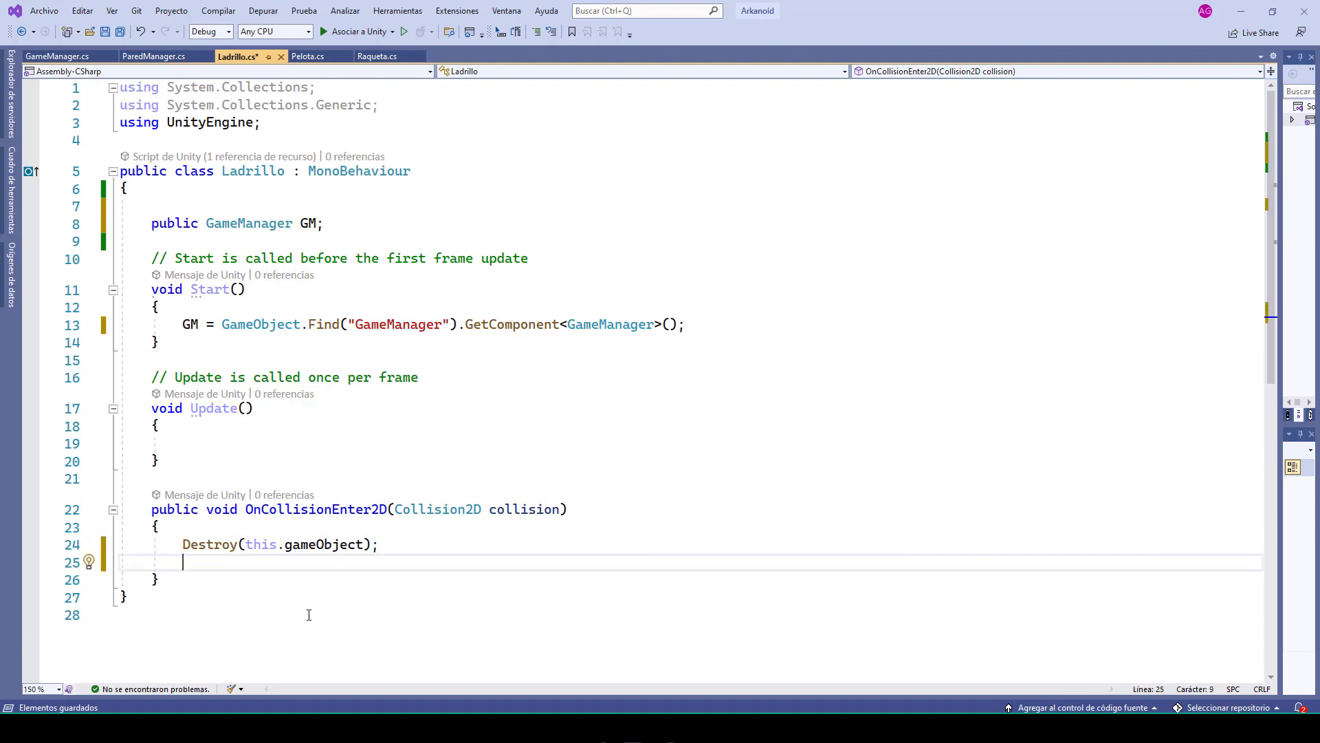
{"action": "type", "text": "GM"}
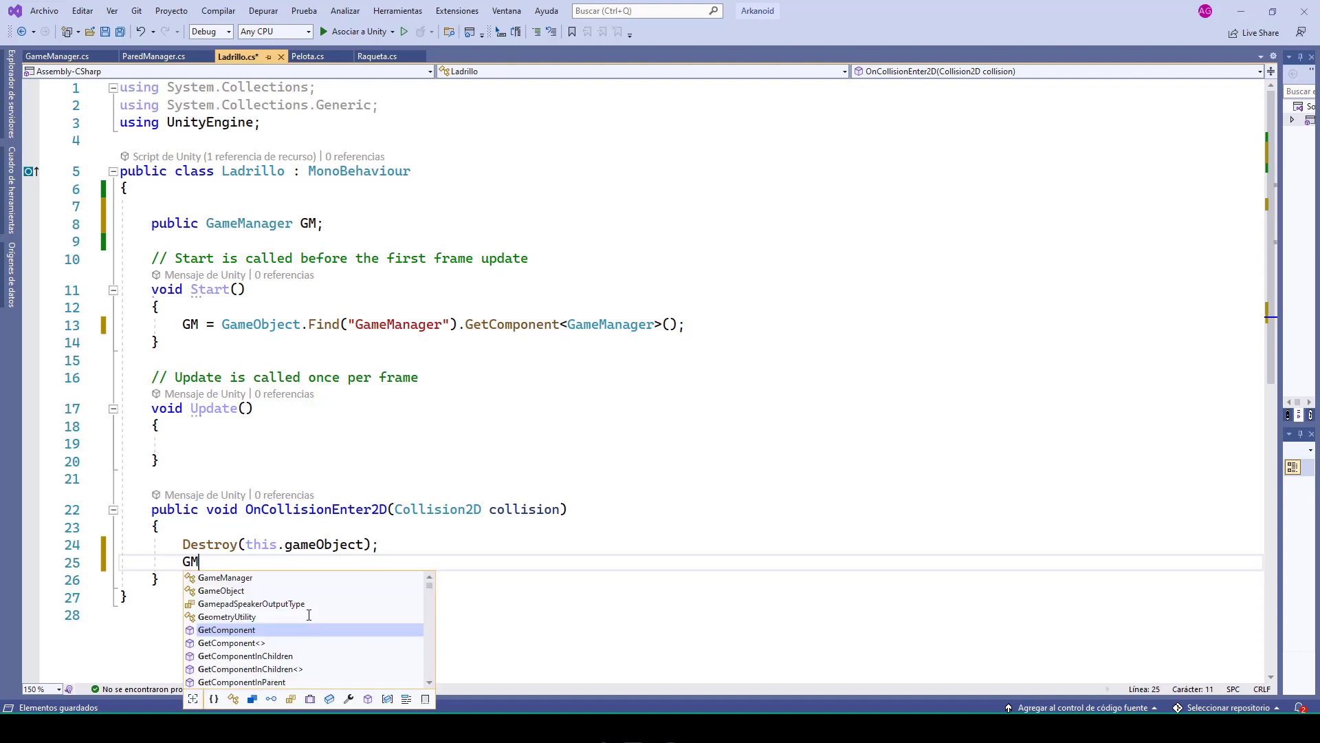
{"action": "type", "text": ".puntos "}
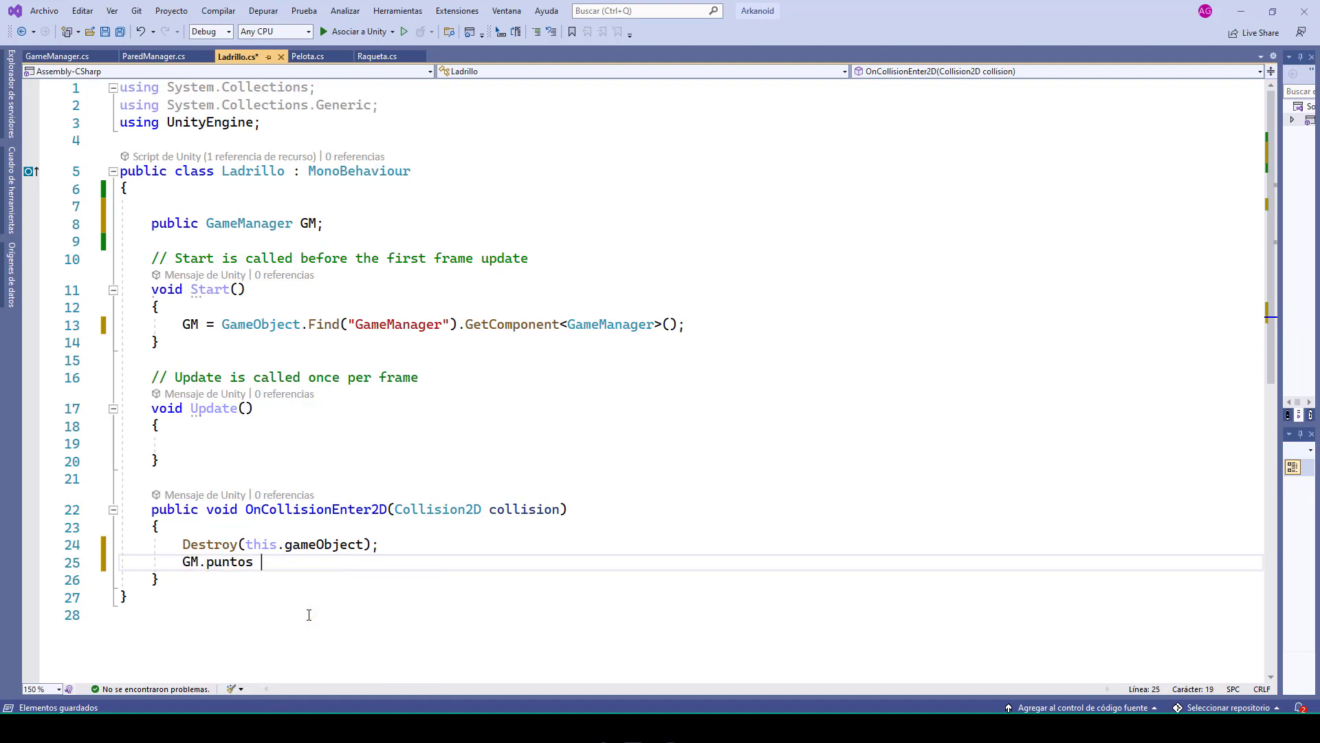
{"action": "type", "text": "+= 1;"}
{"action": "key", "text": "Return"}
{"action": "key", "text": "ctrl+space"}
{"action": "type", "text": "GM"}
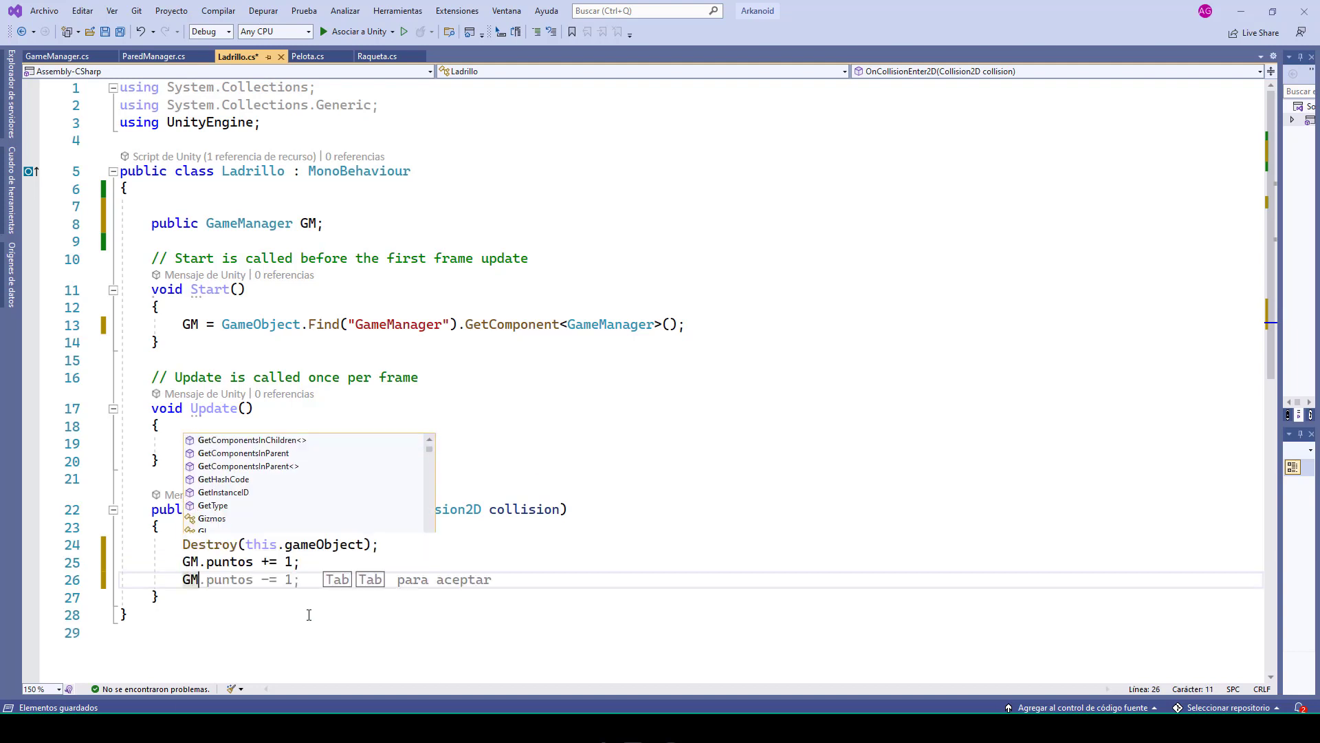
{"action": "type", "text": ".punto"}
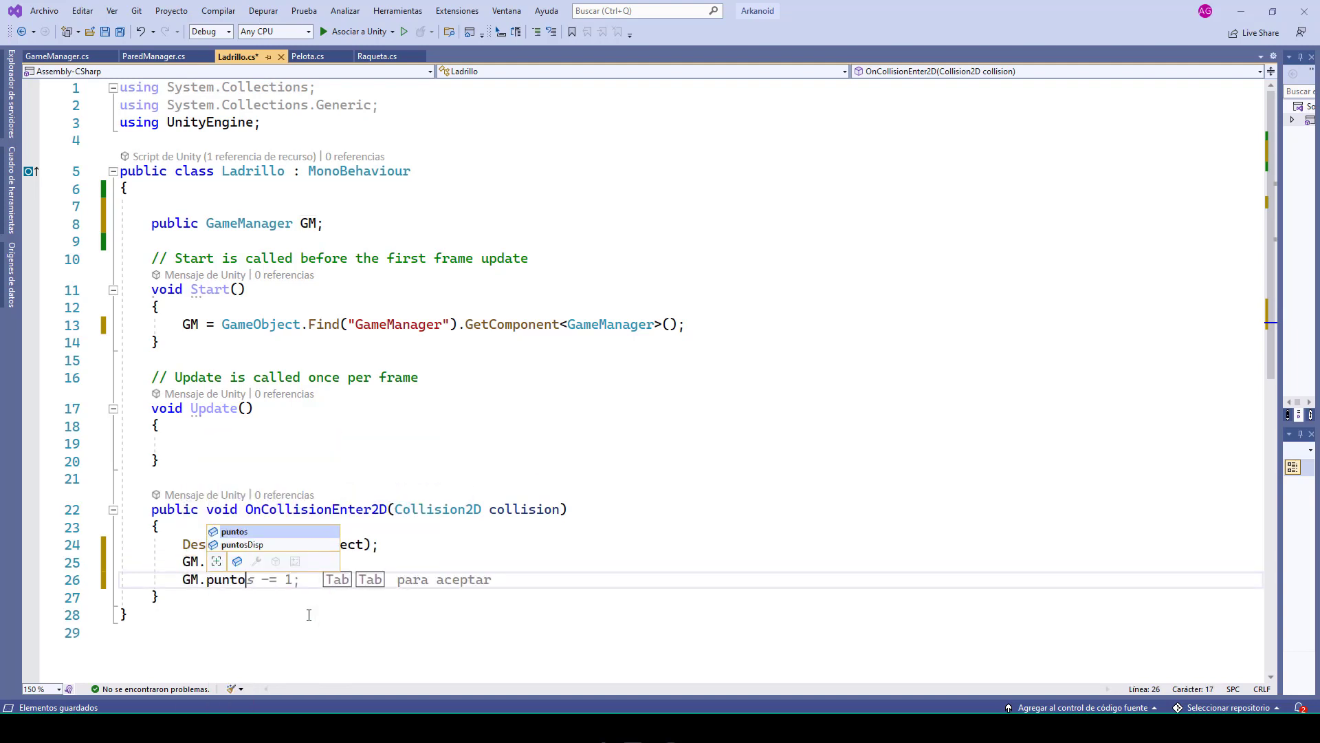
{"action": "type", "text": "sDisp.te"}
{"action": "key", "text": "Tab"}
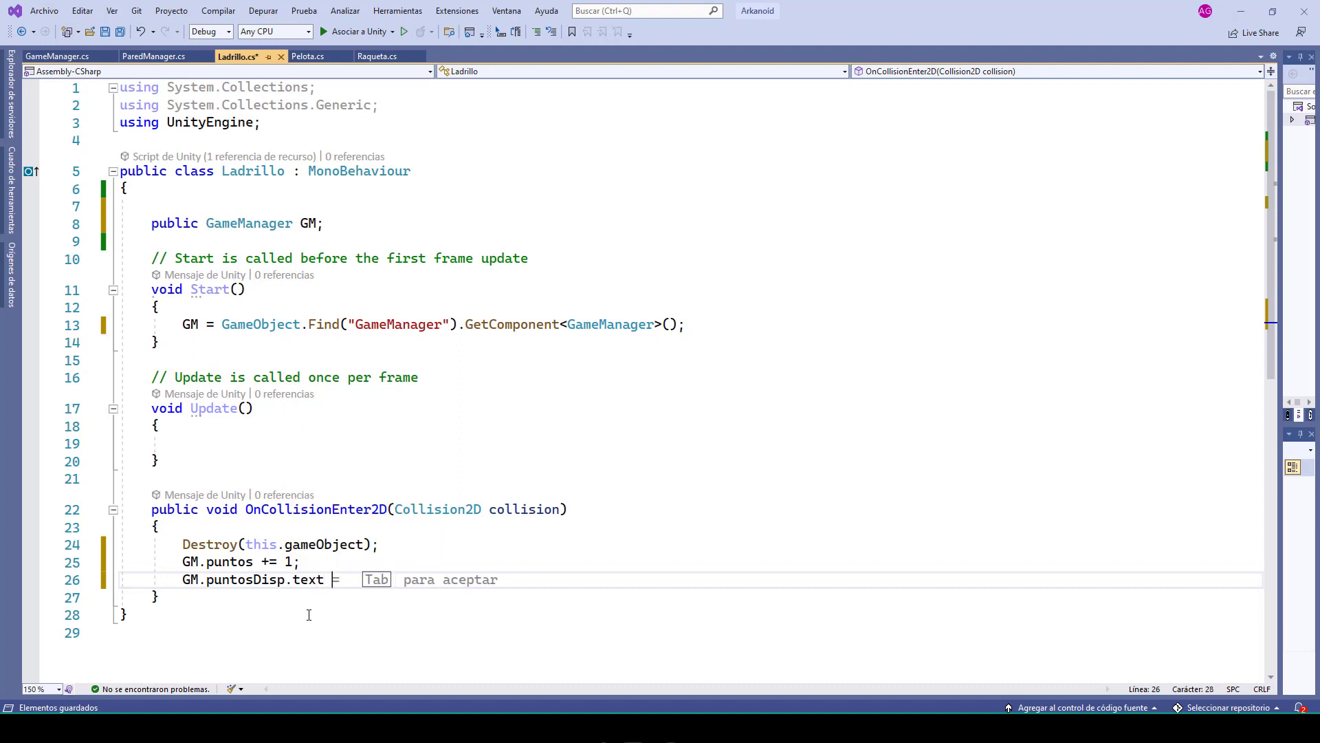
{"action": "type", "text": "= \"\" "}
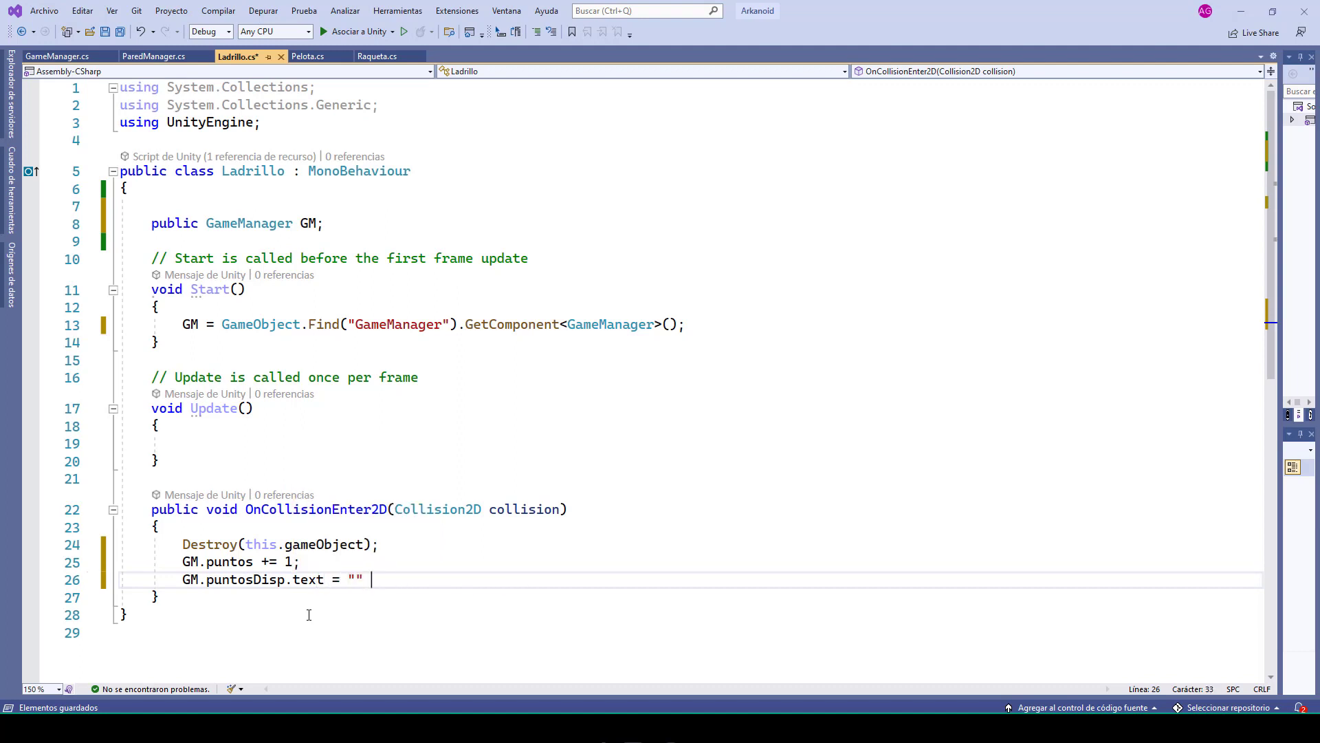
{"action": "type", "text": "+ GM."}
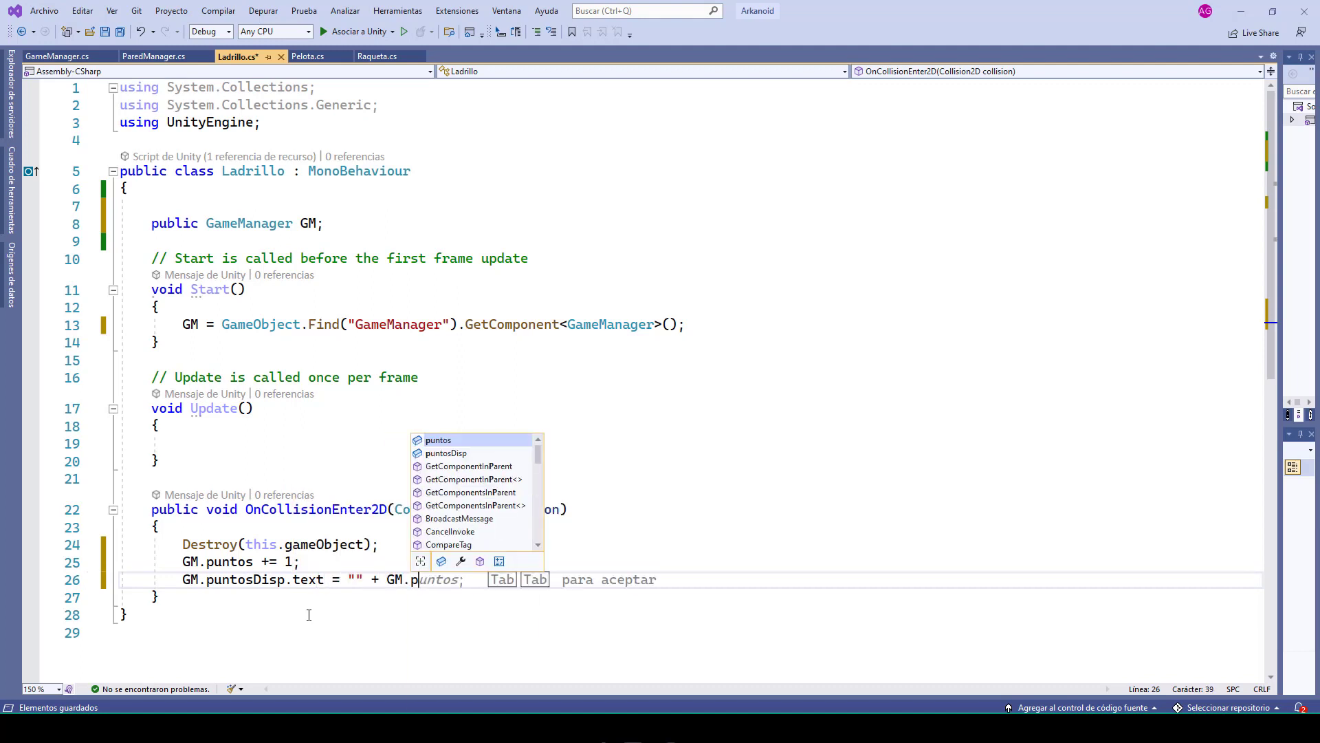
{"action": "type", "text": "puntos;"}
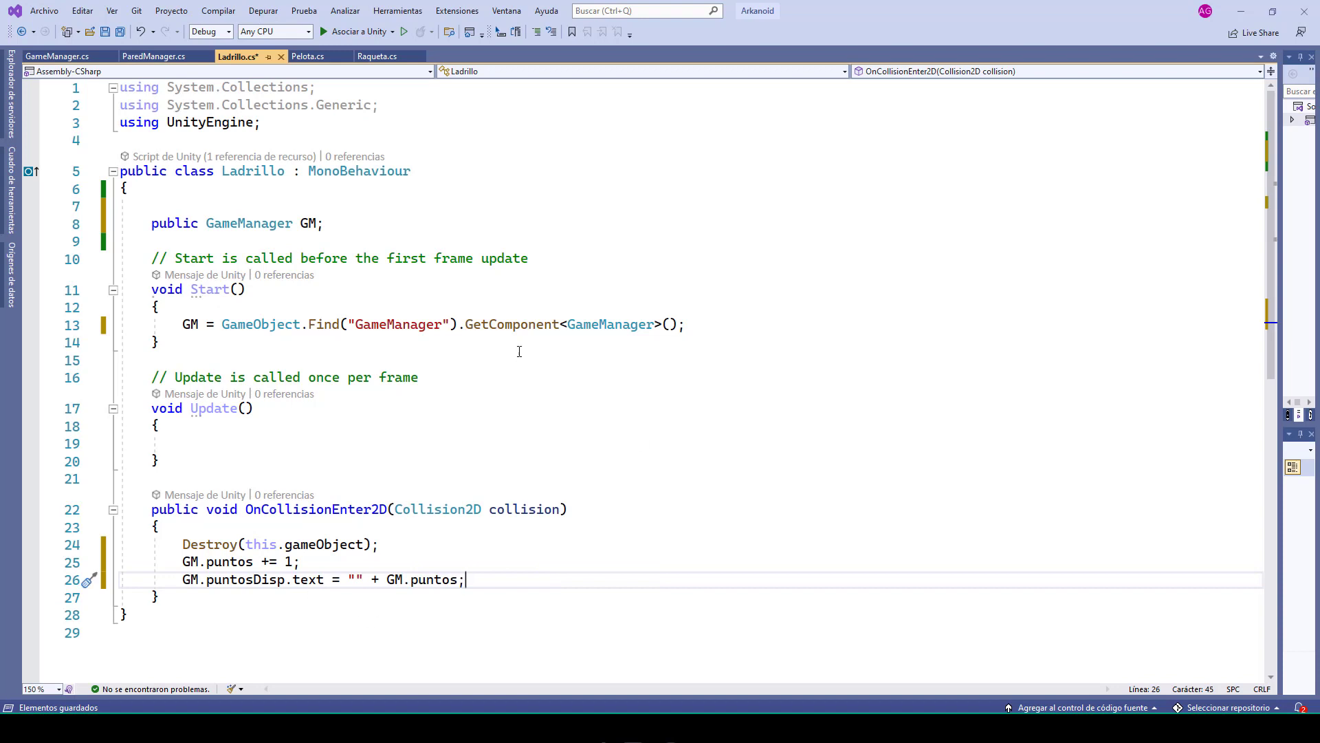
{"action": "left_click", "coordinate": [105, 31]}
- Start Play mode in Unity and check spawned Ladrillo(Clone) bricks' GM references
{"action": "key", "text": "alt+Tab"}
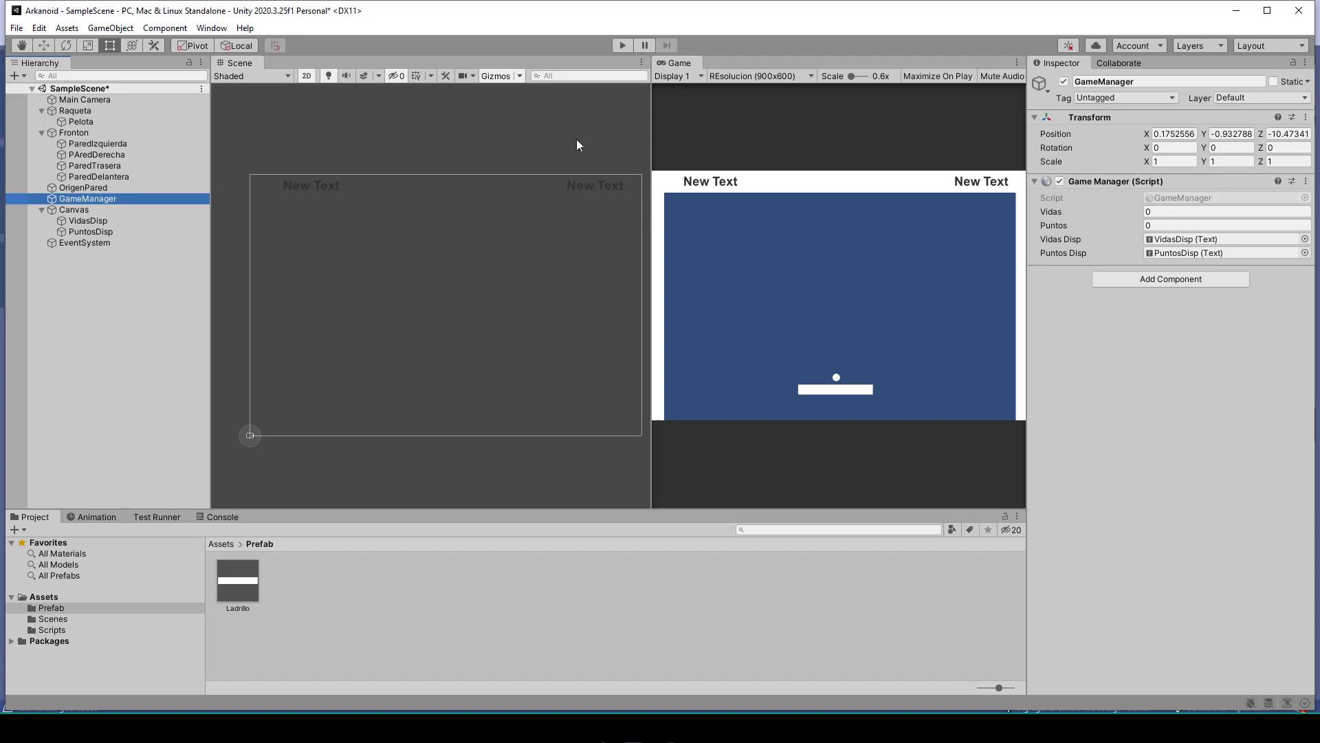
{"action": "left_click", "coordinate": [620, 46]}
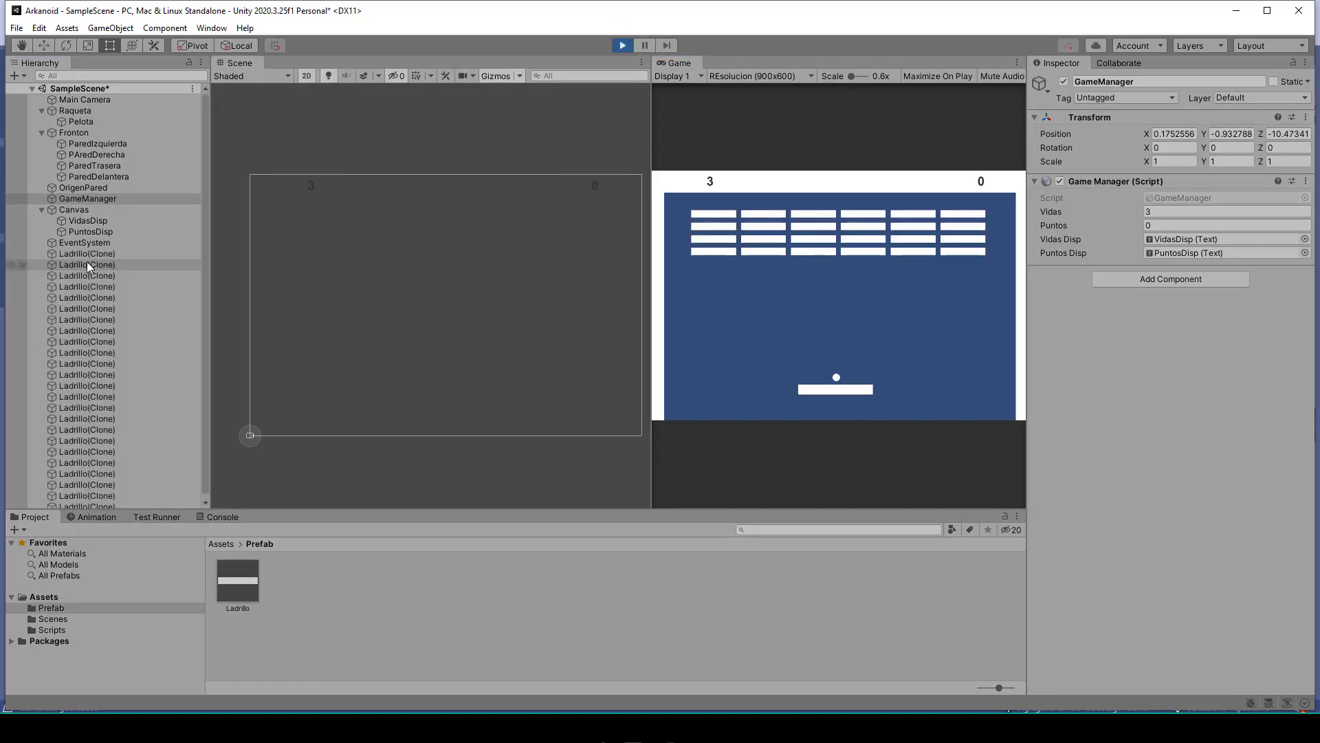
{"action": "left_click", "coordinate": [87, 263]}
{"action": "scroll", "coordinate": [1131, 617], "scroll_direction": "down", "scroll_amount": 5}
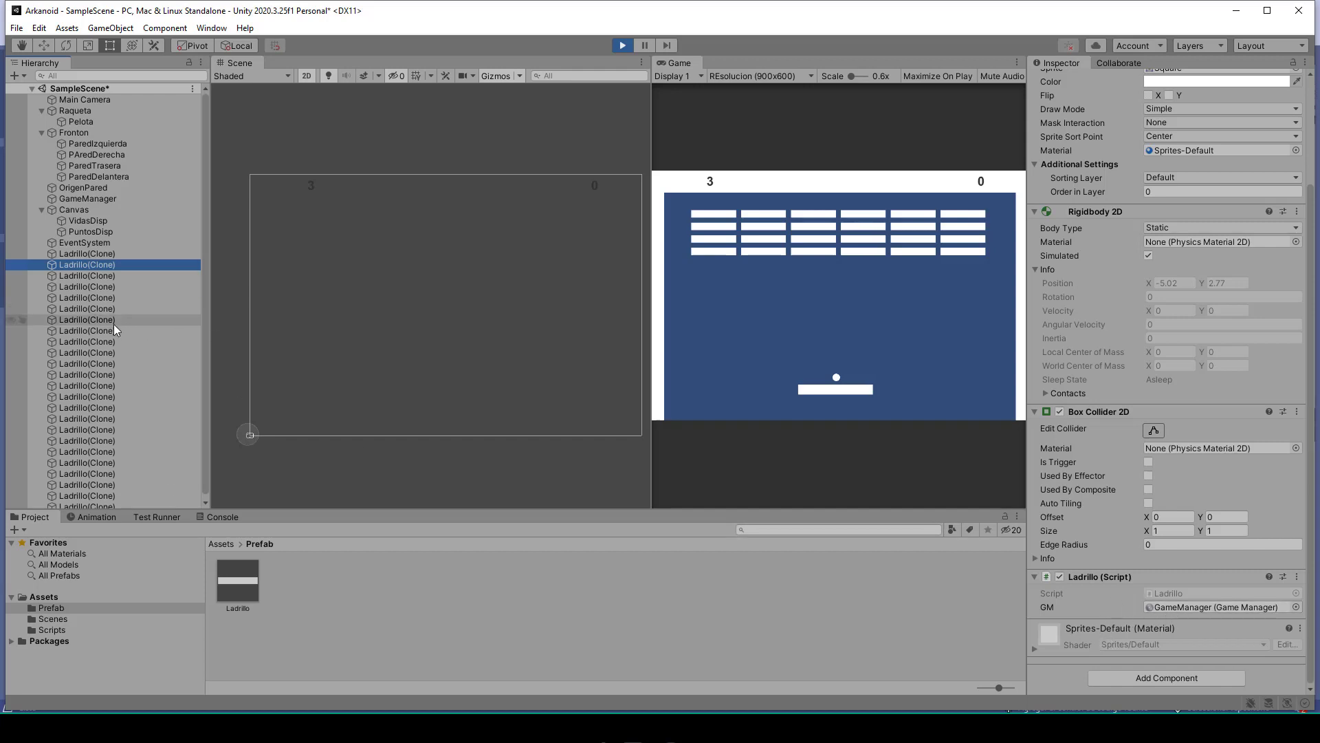
{"action": "left_click", "coordinate": [138, 319]}
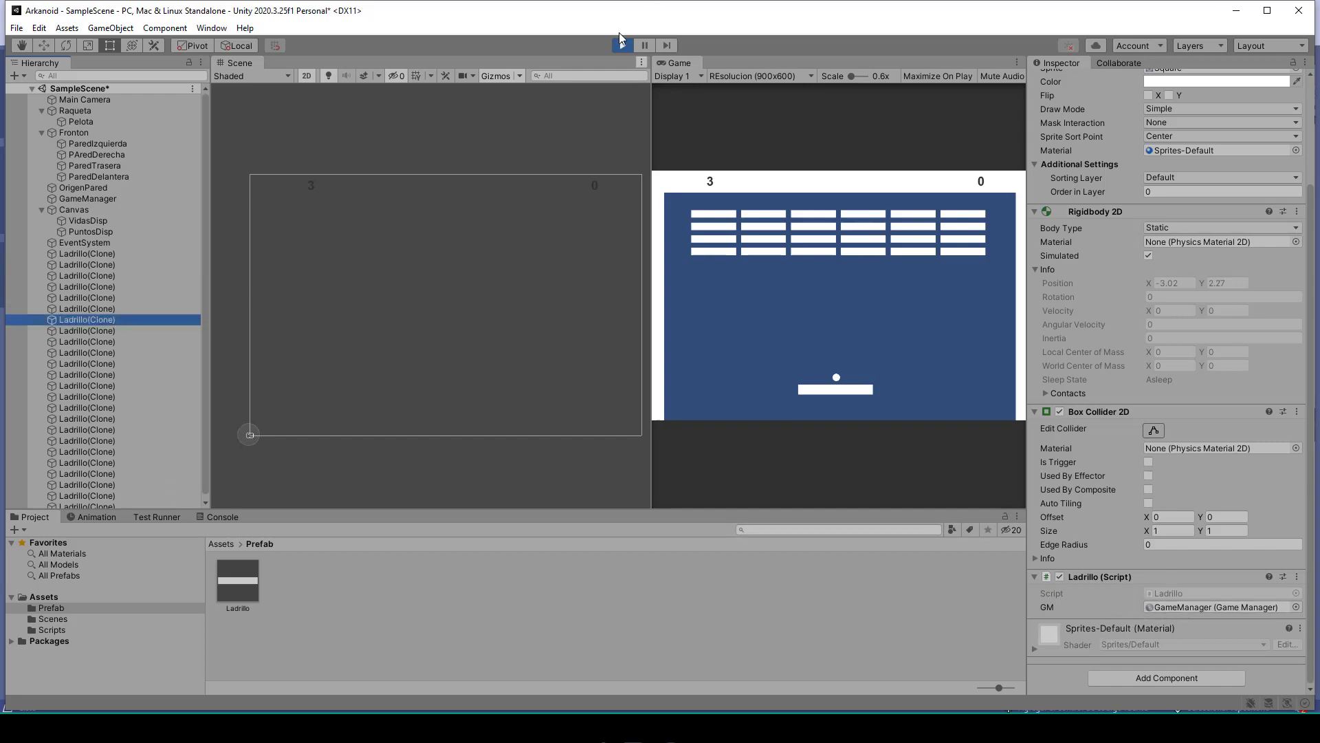
- Launch the ball and steer the paddle while the score climbs to 5 as bricks break
{"action": "left_click", "coordinate": [808, 317]}
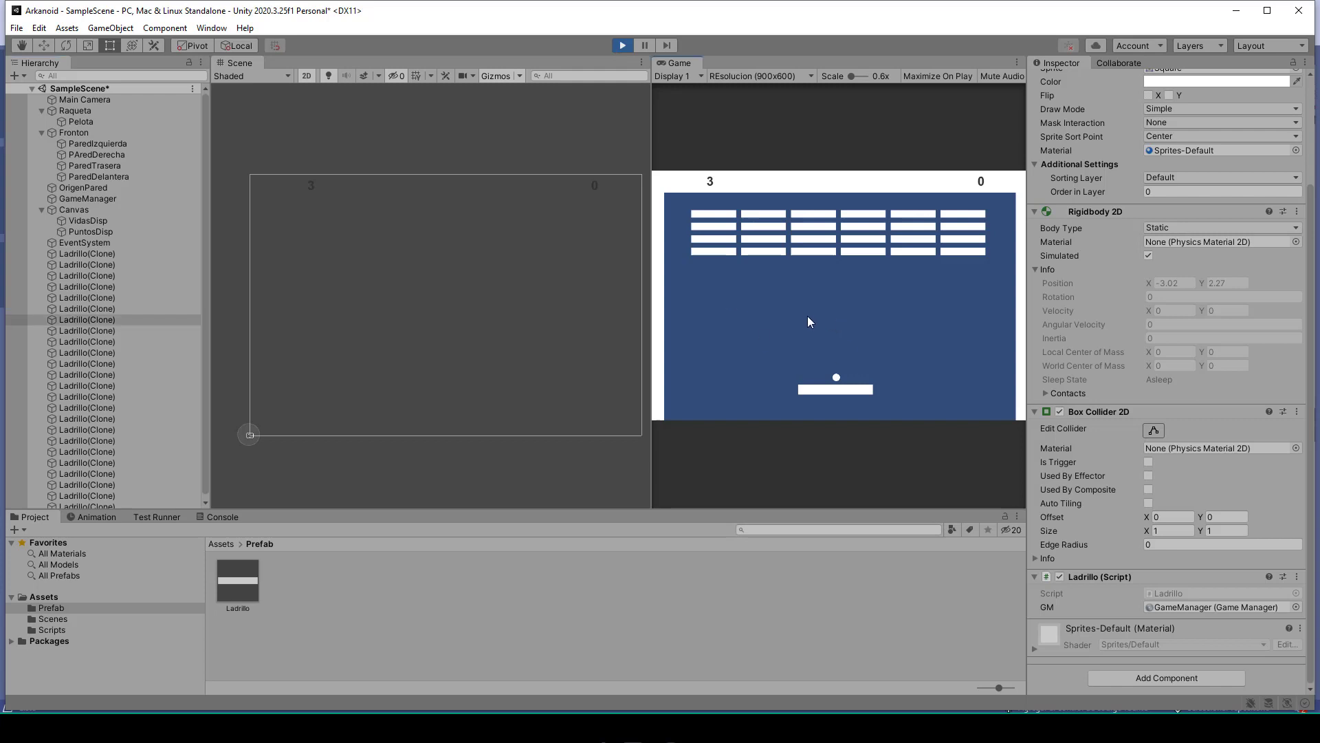
{"action": "key", "text": "Left"}
{"action": "key", "text": "space"}
{"action": "key", "text": "Right"}
{"action": "key", "text": "Right"}
{"action": "key", "text": "Left"}
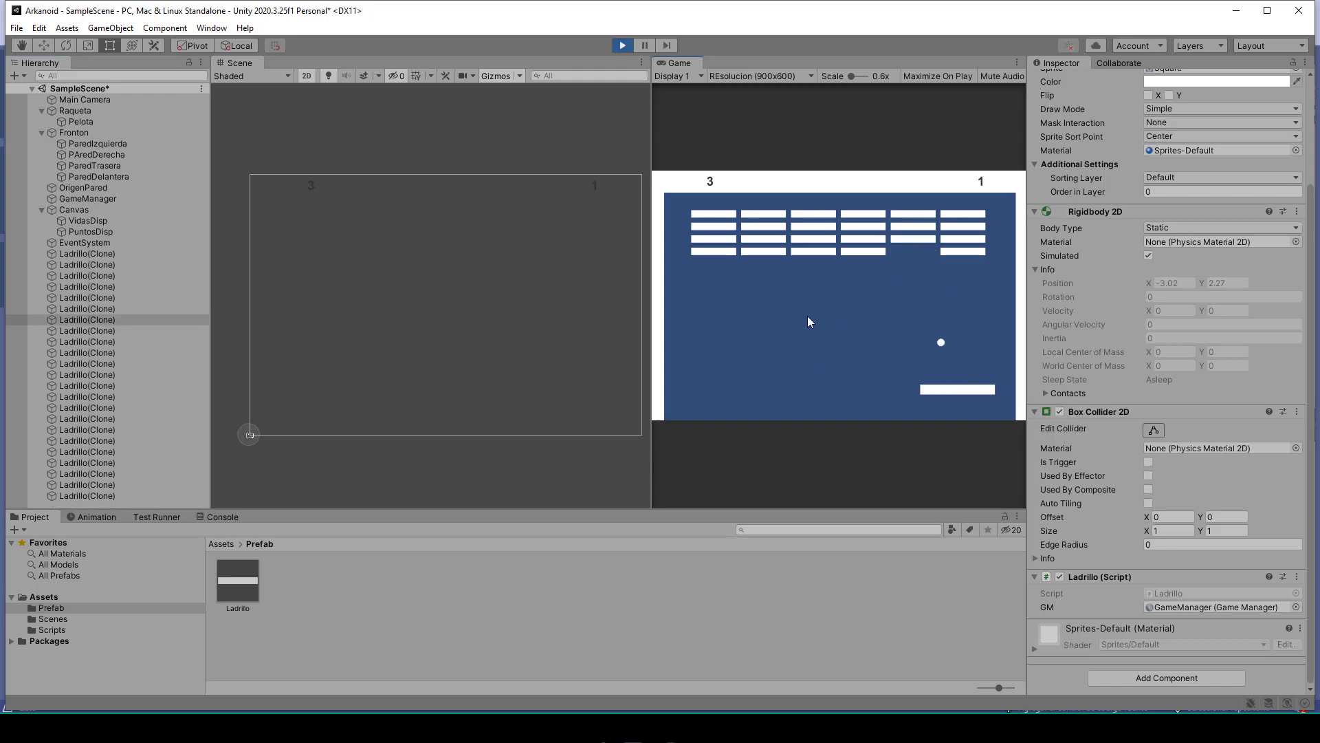
{"action": "key", "text": "Left"}
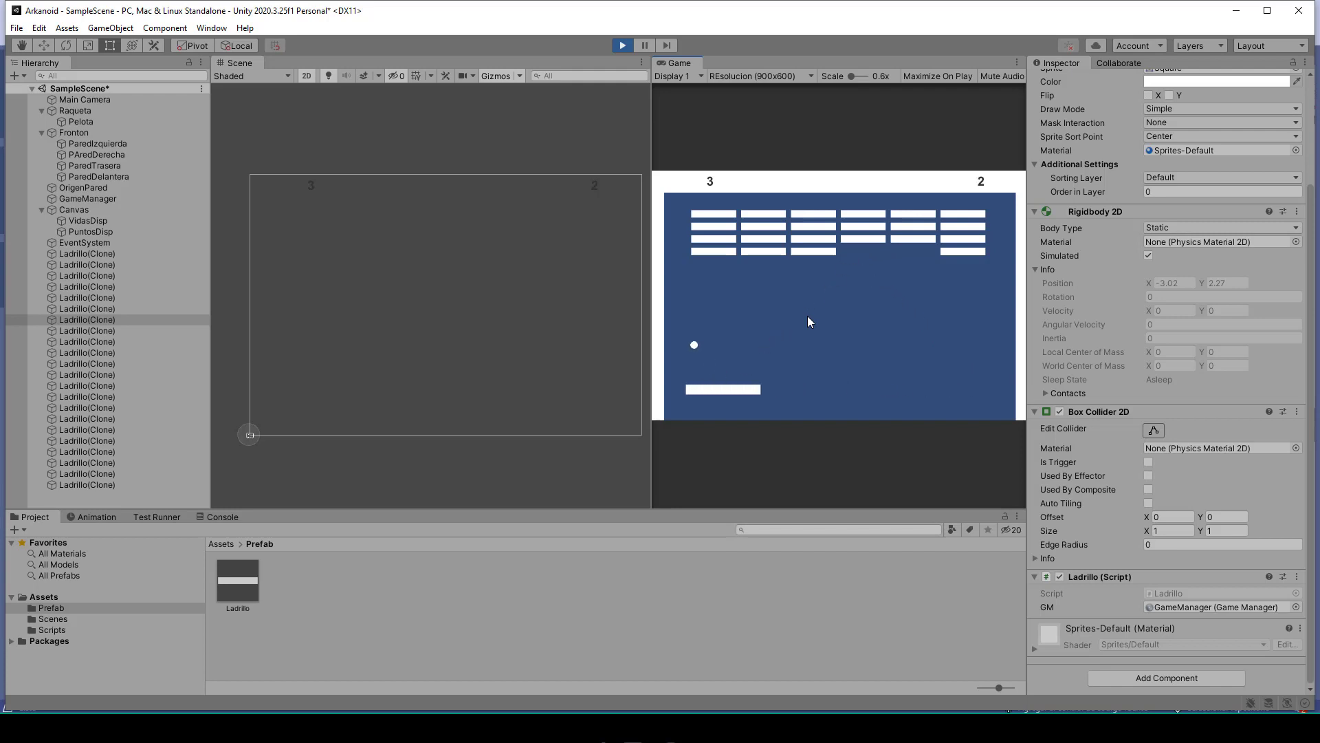
{"action": "key", "text": "Right"}
{"action": "key", "text": "Right"}
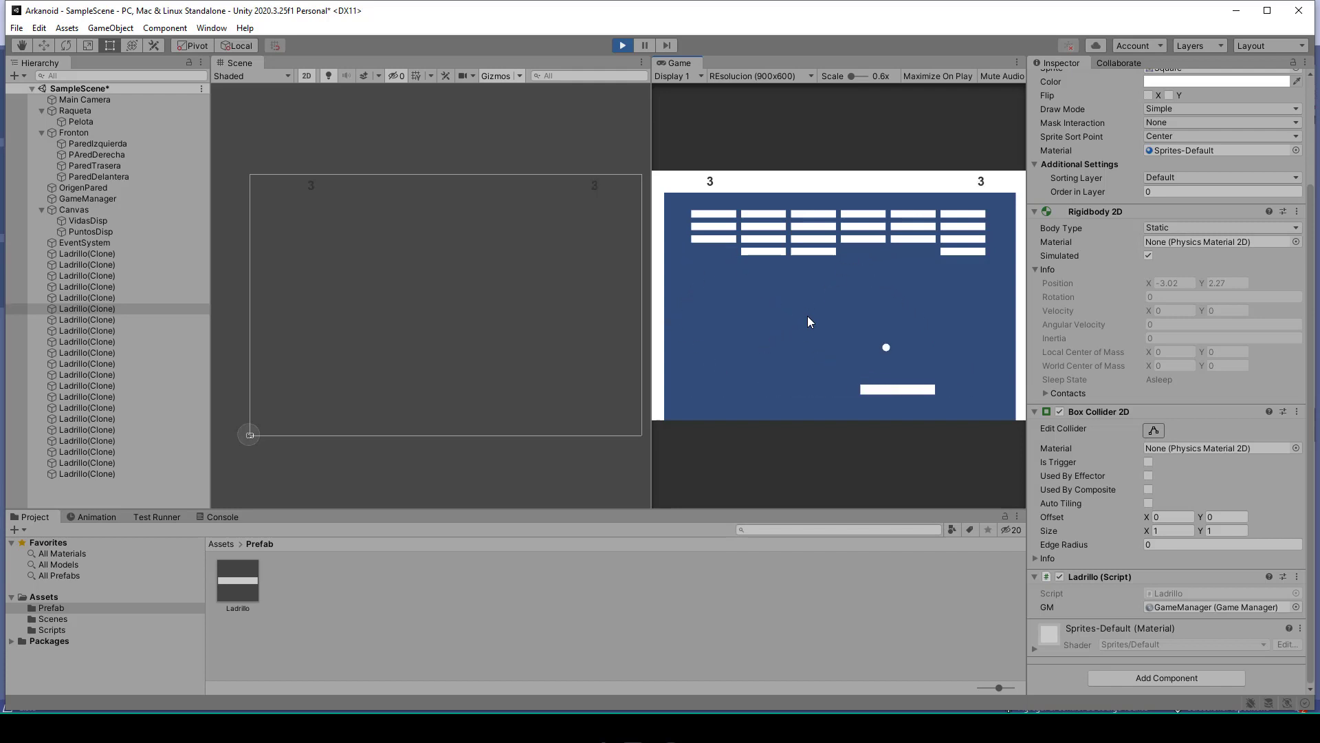
{"action": "key", "text": "Left"}
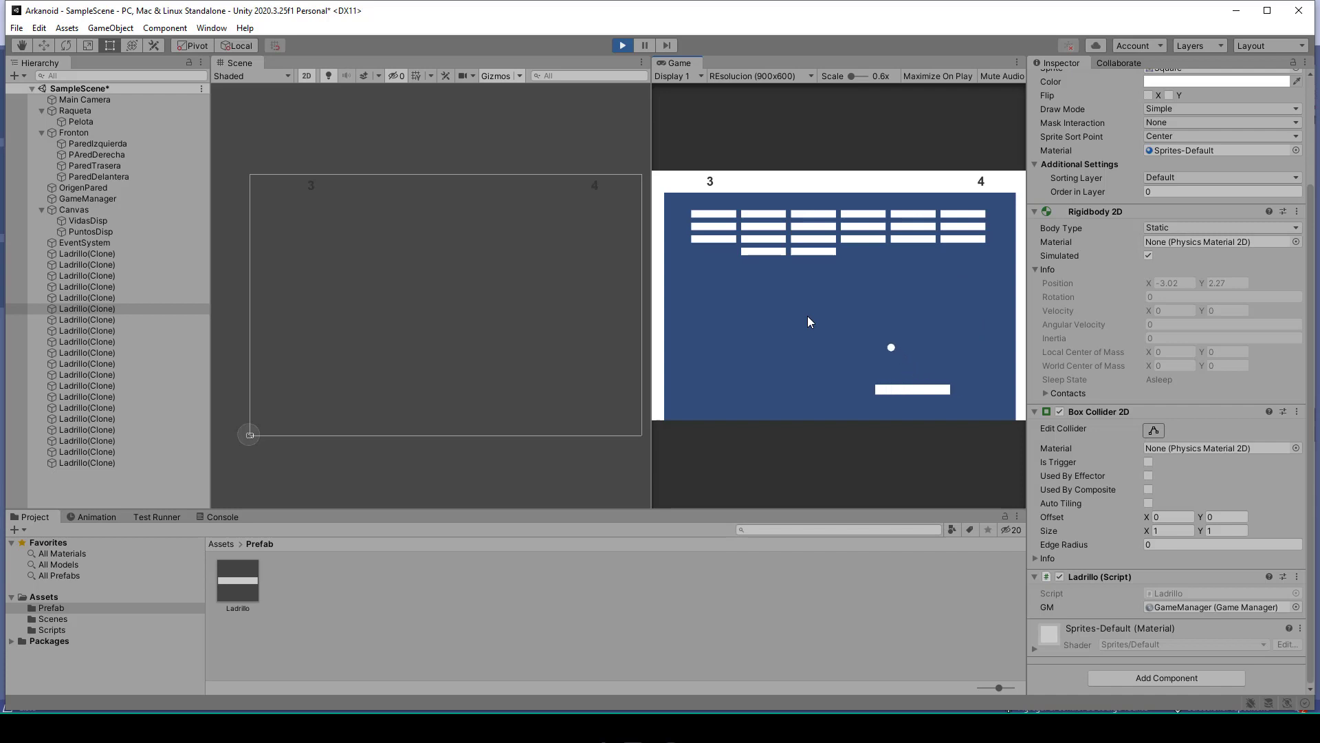
{"action": "key", "text": "Left"}
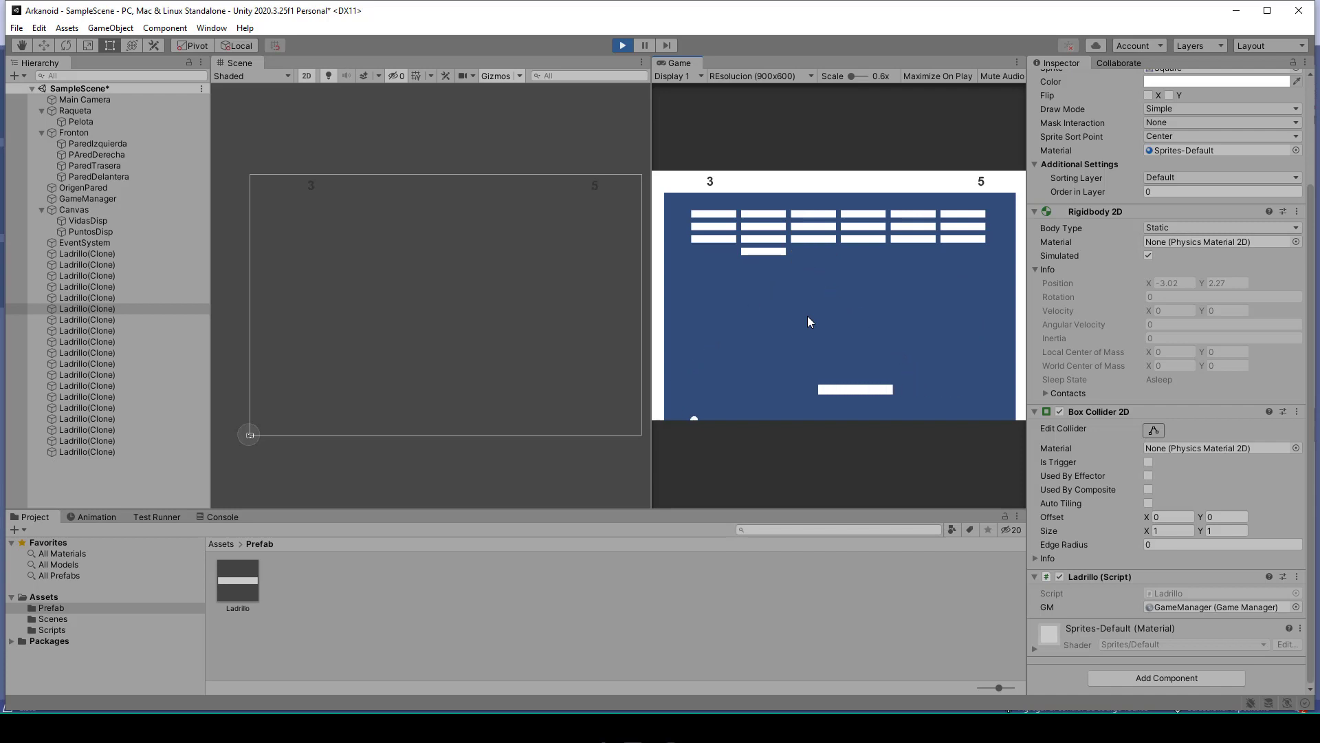